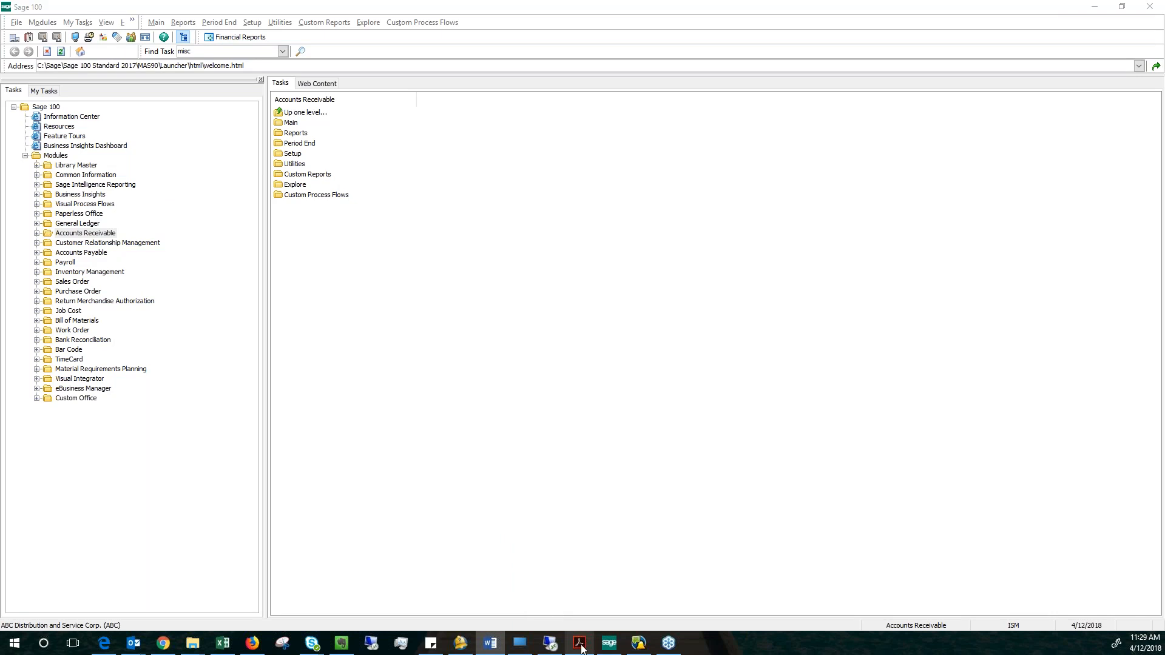
Switch to Adobe Acrobat Reader, read through the keyboard shortcuts in Sage100 Shortcuts.pdf, and close the document window.
click(580, 645)
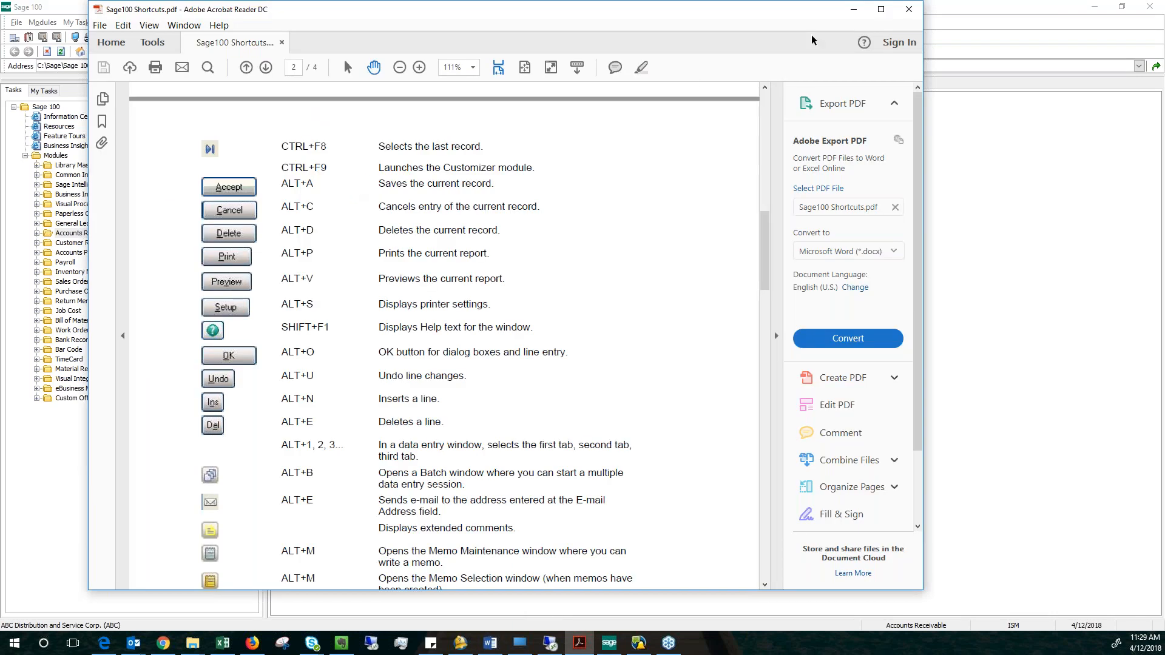
click(881, 15)
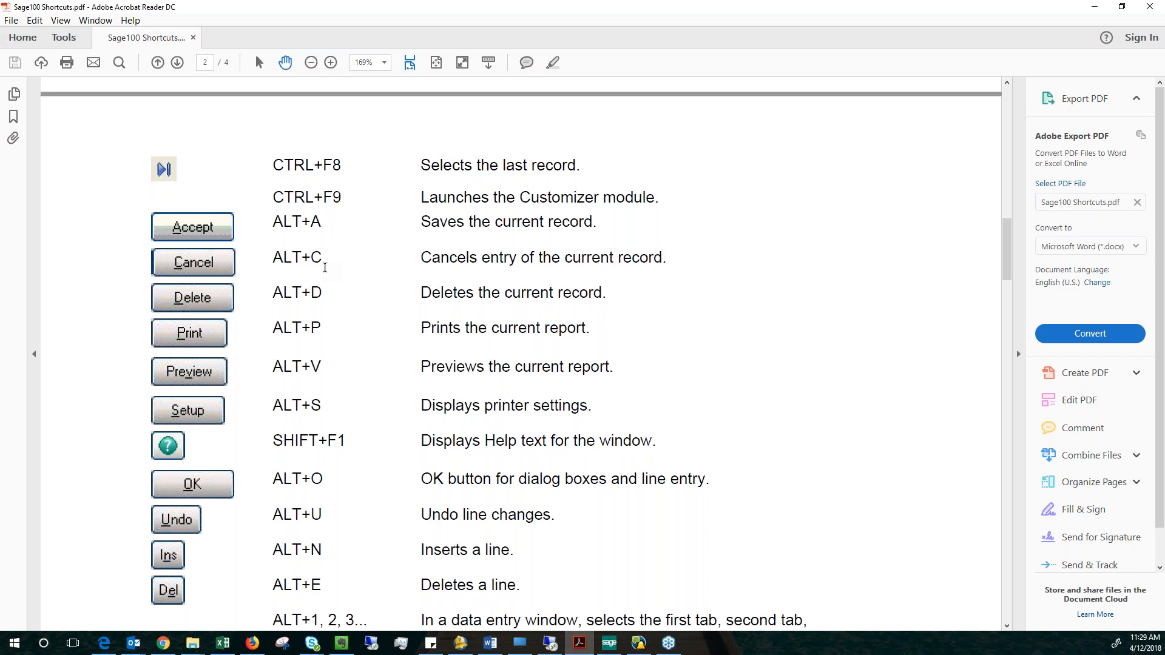
scroll(463, 303, down, 10)
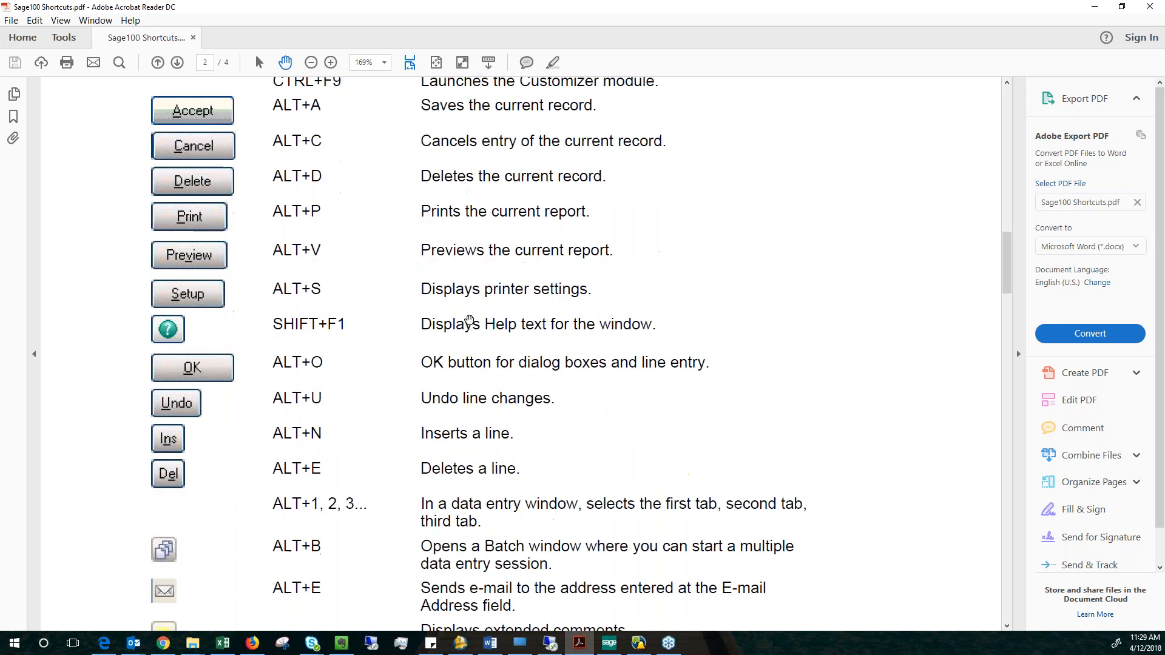
scroll(469, 316, down, 5)
scroll(471, 314, up, 10)
scroll(474, 312, up, 6)
scroll(489, 317, down, 2)
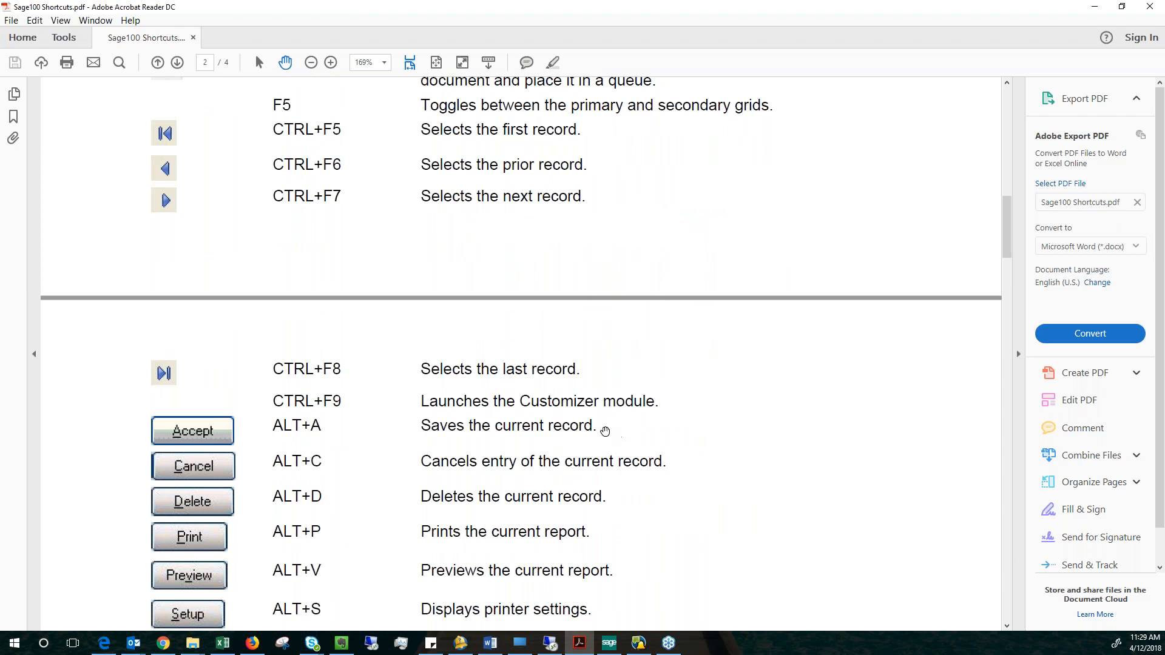
scroll(584, 484, down, 2)
scroll(584, 484, down, 15)
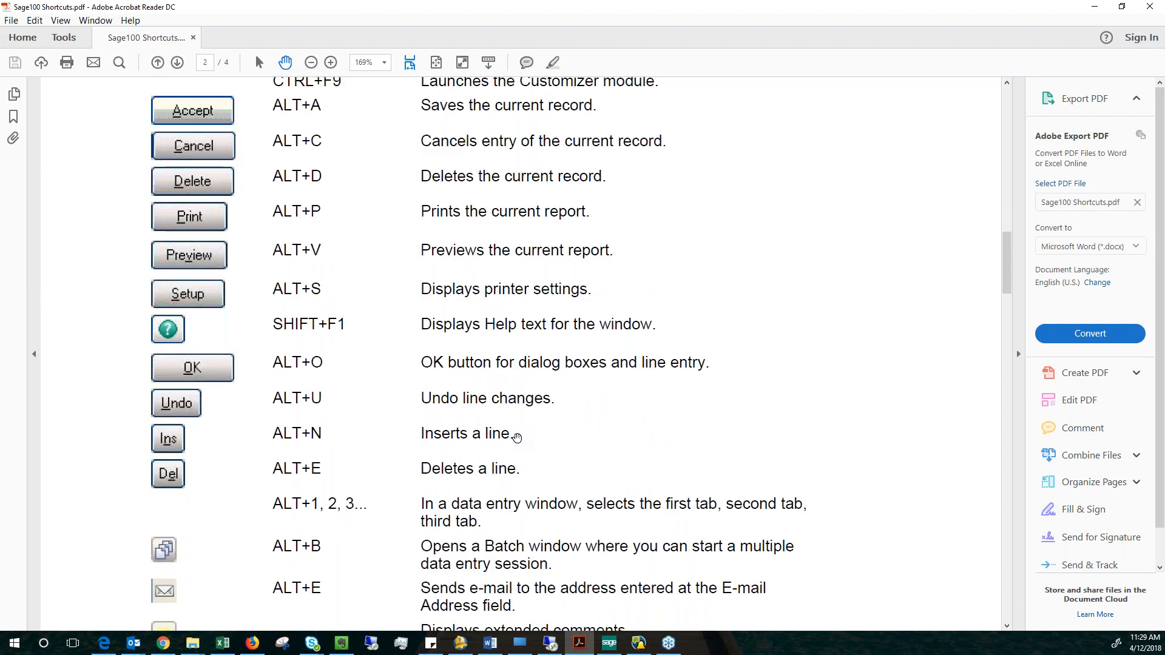
click(1149, 7)
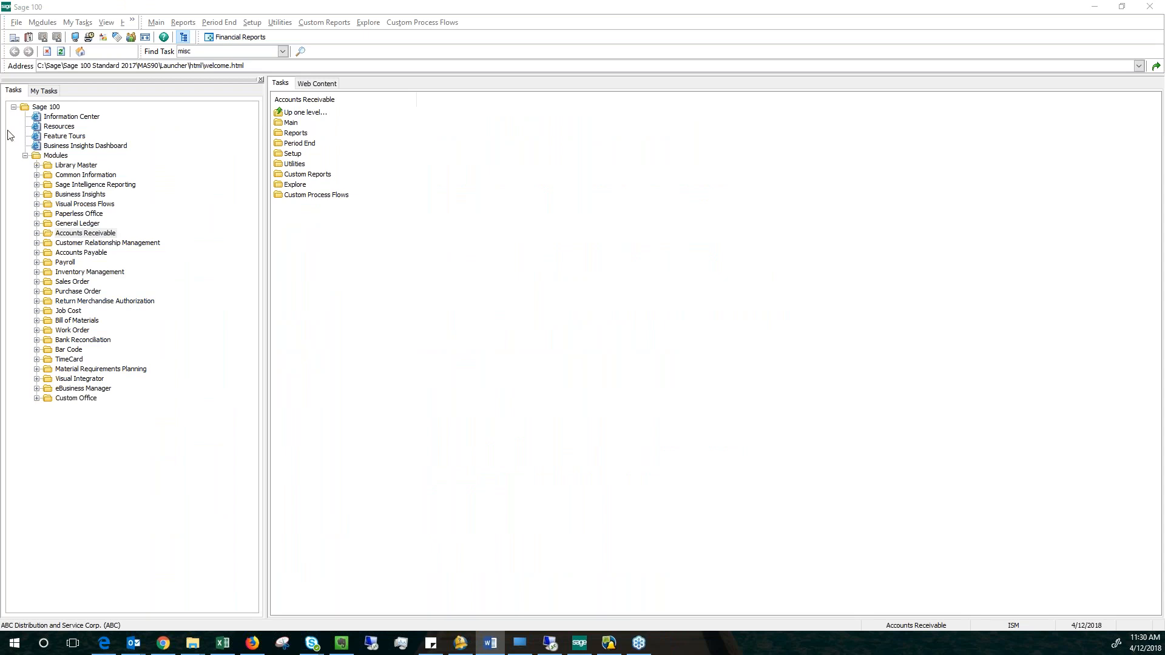
click(45, 93)
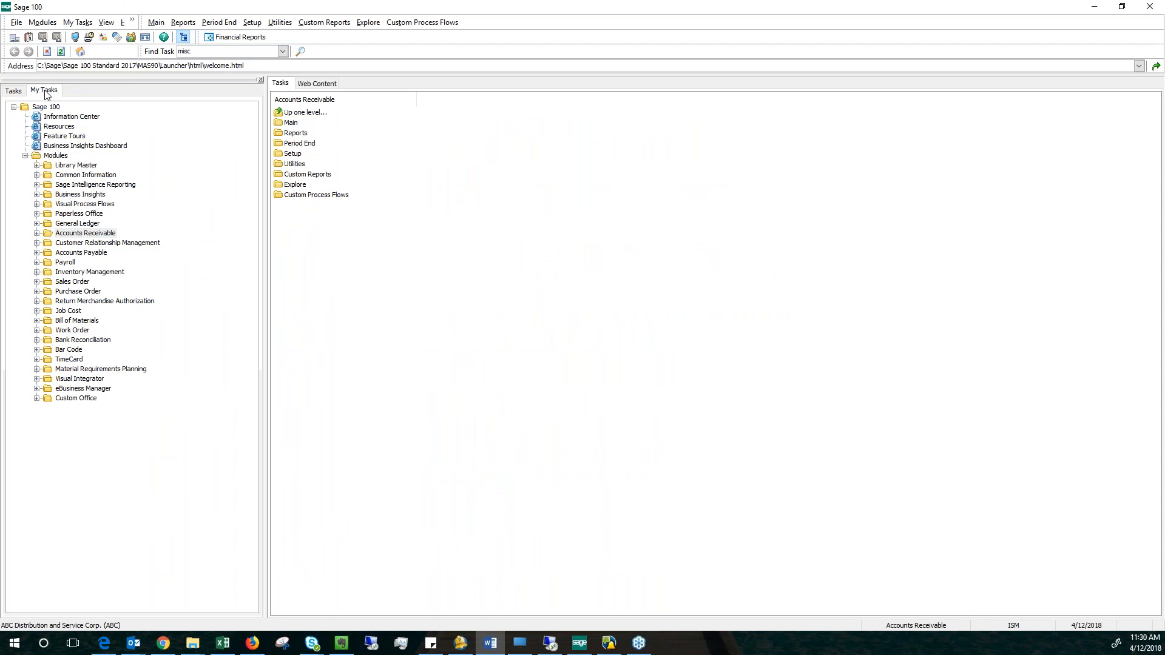
click(14, 91)
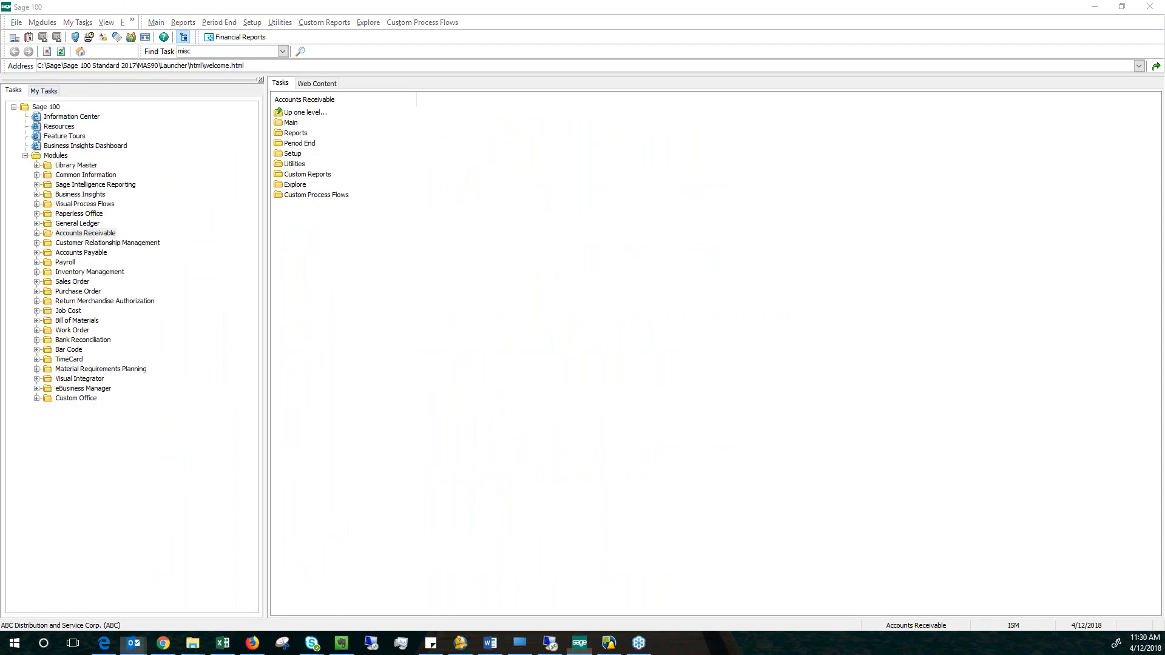
click(41, 92)
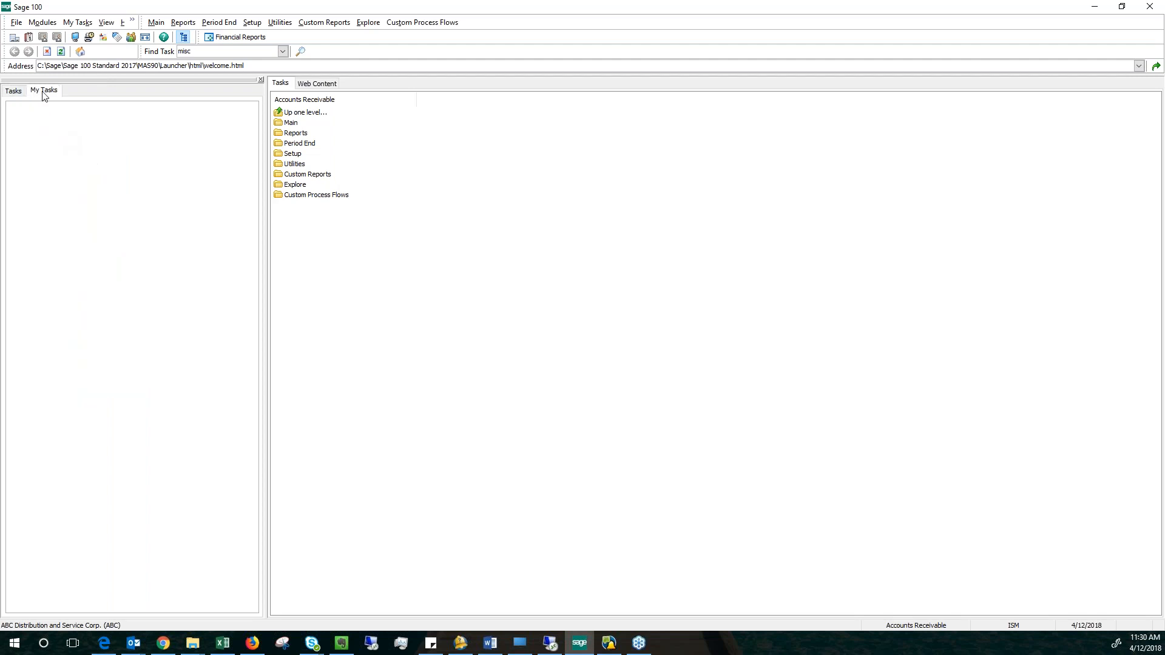
click(23, 91)
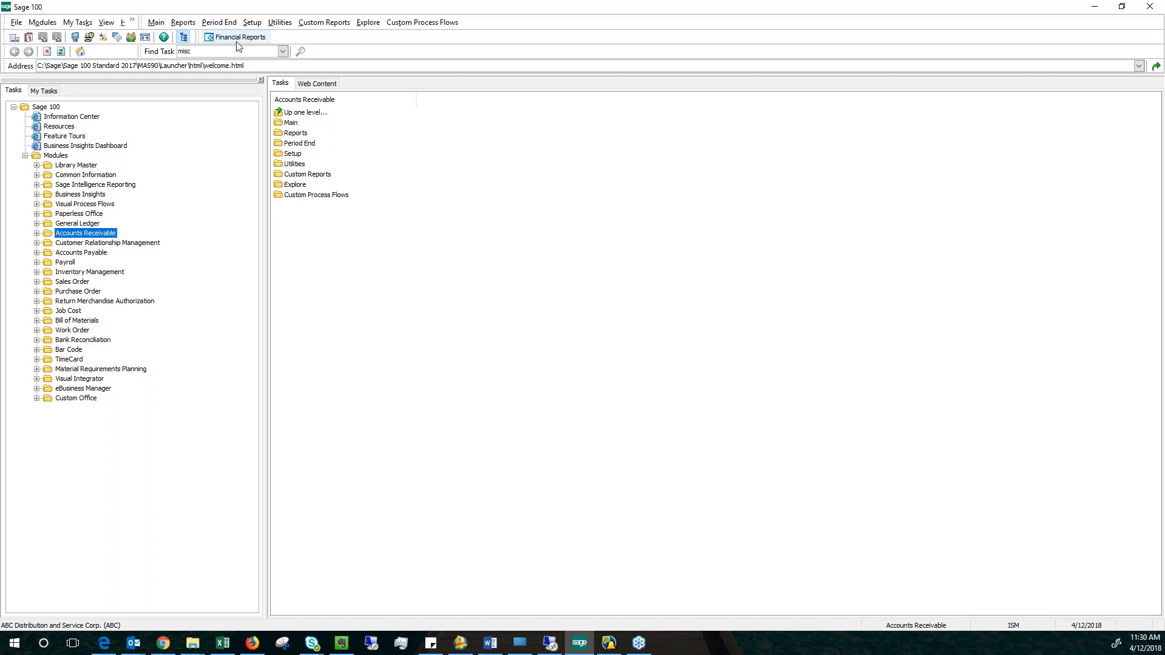
Expand General Ledger down to its Main tasks and place an Account Maintenance shortcut on the toolbar.
double_click(77, 223)
double_click(73, 233)
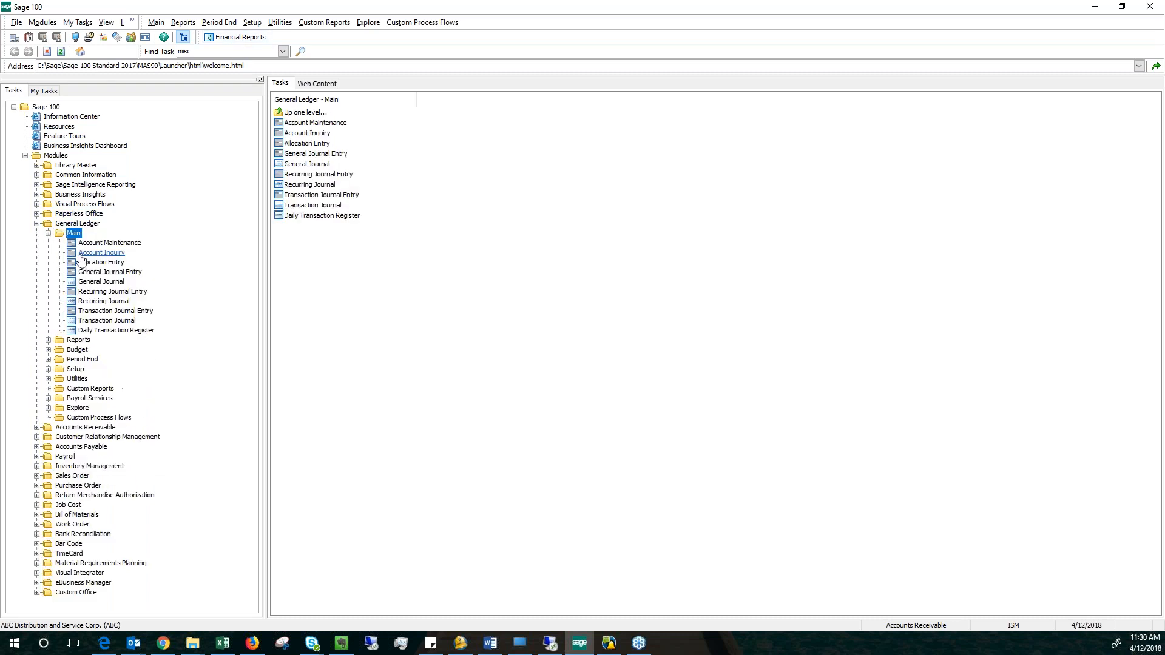
drag(91, 246, 292, 41)
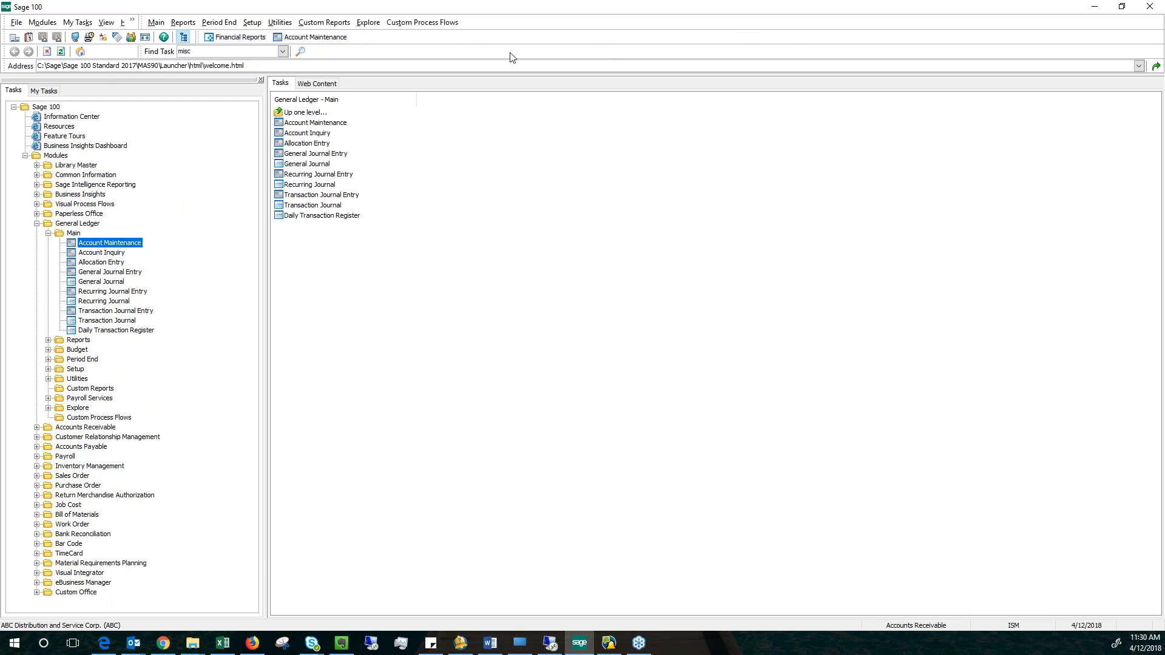
Create a private folder in My Tasks and rename it GL.
click(40, 92)
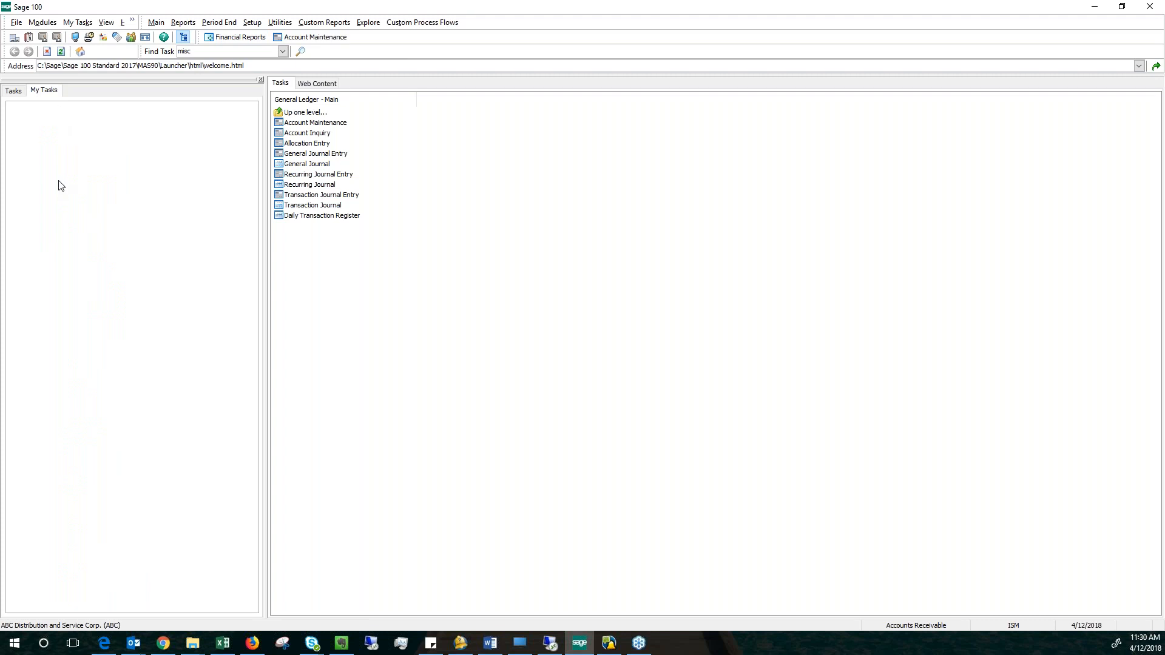
click(13, 91)
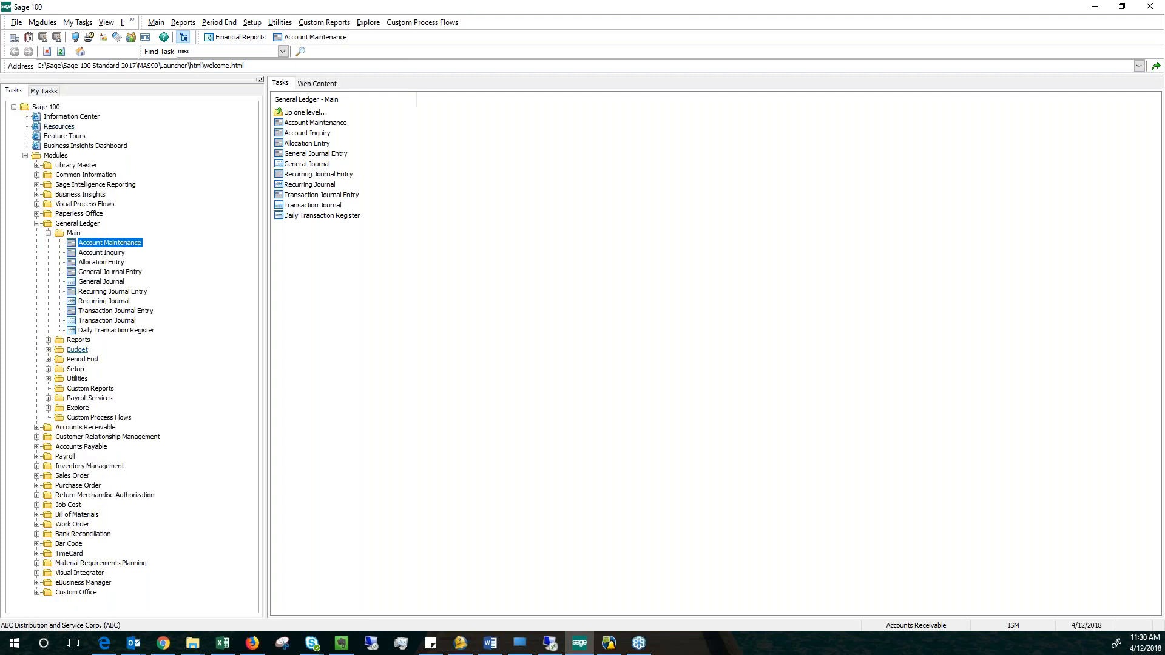
click(53, 91)
right_click(37, 134)
mouse_move(74, 138)
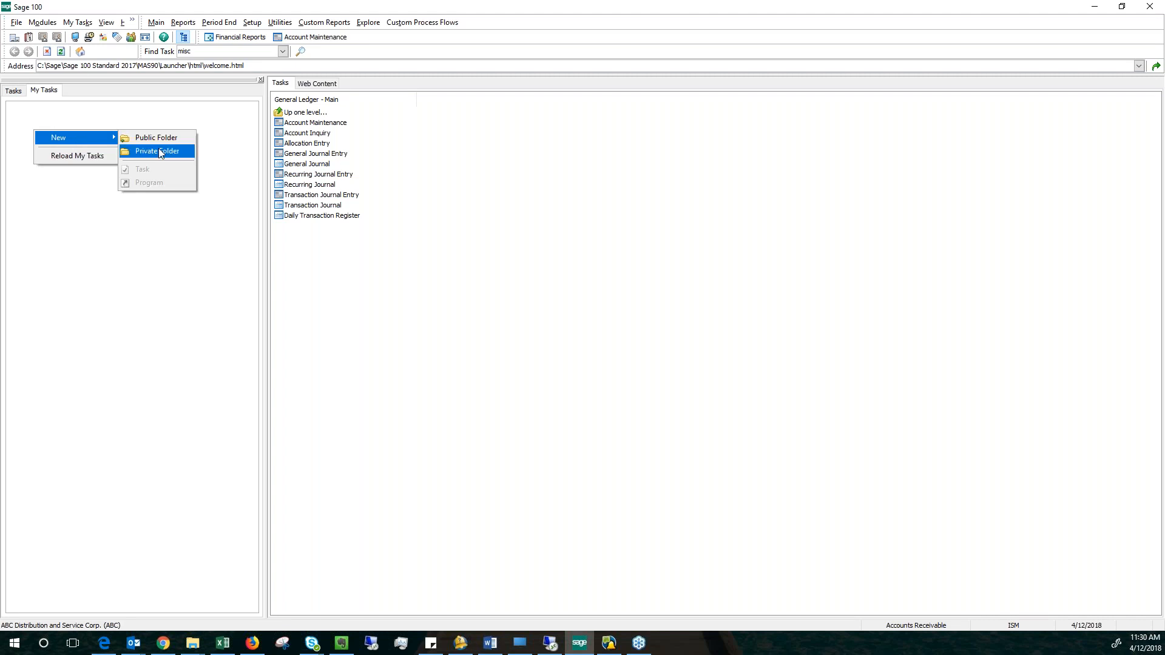
click(159, 149)
right_click(37, 110)
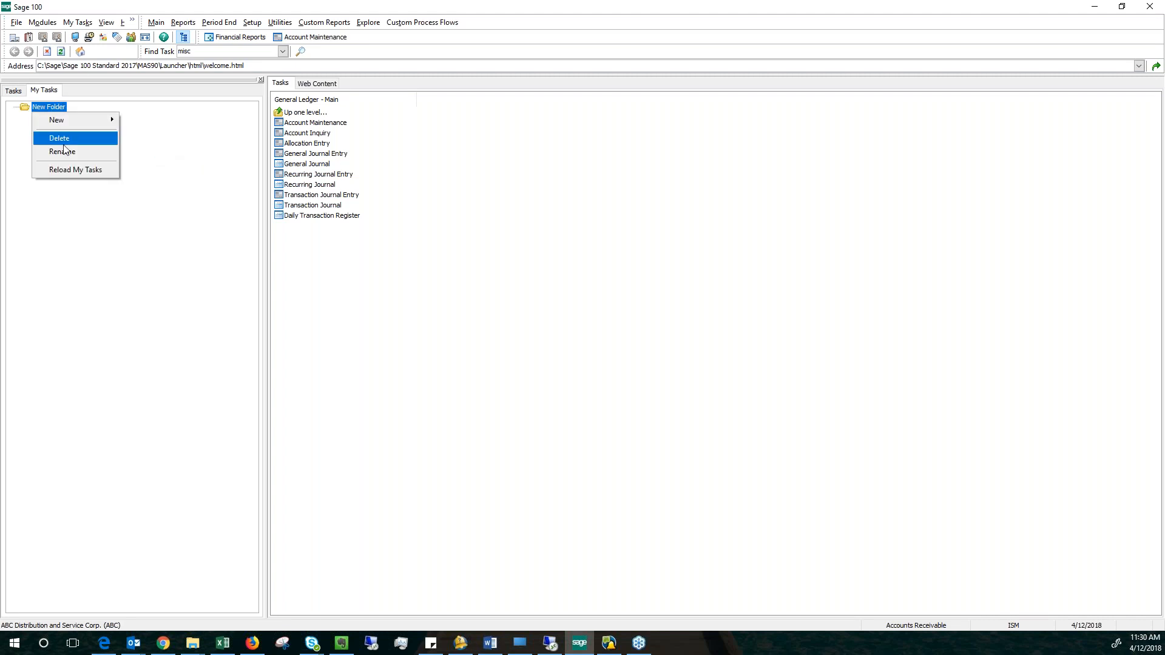
click(65, 151)
text(GL)
key(Return)
click(36, 107)
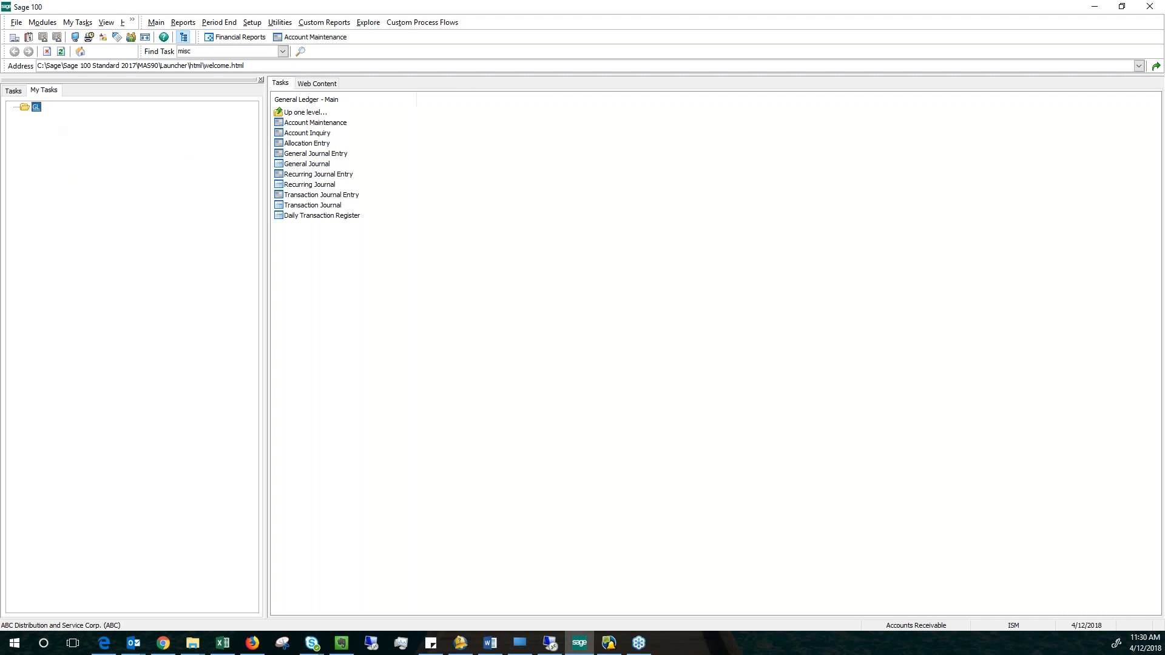
Add the General Ledger tasks Account Maintenance and General Journal Entry to the GL folder in My Tasks.
click(13, 91)
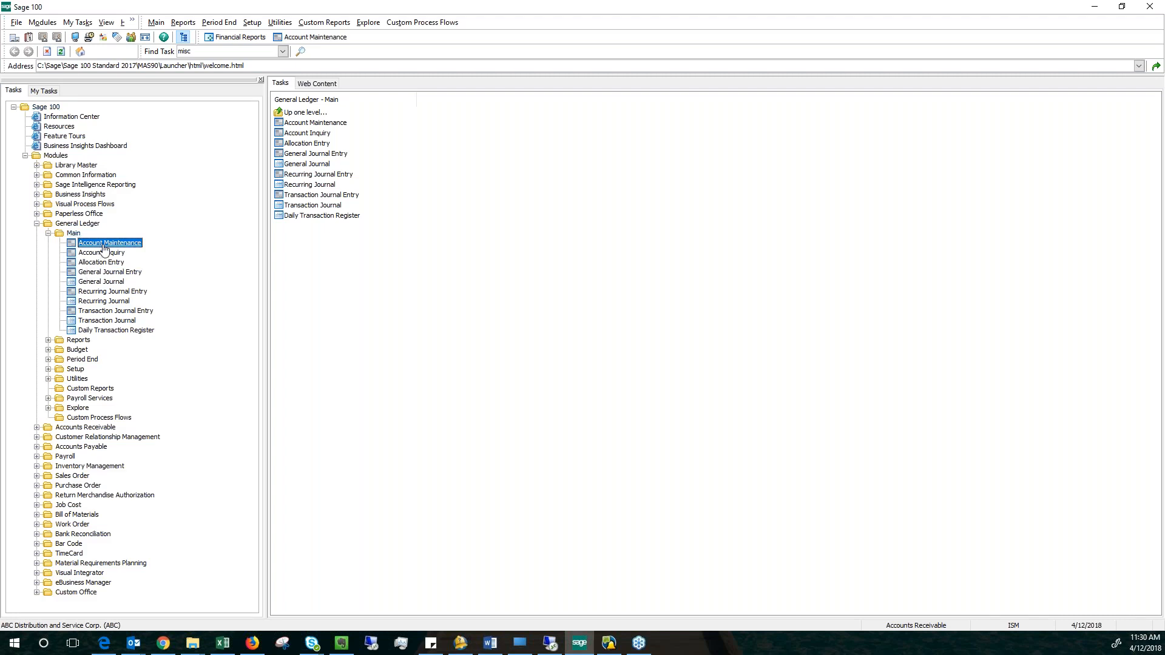
drag(102, 244, 36, 108)
click(13, 107)
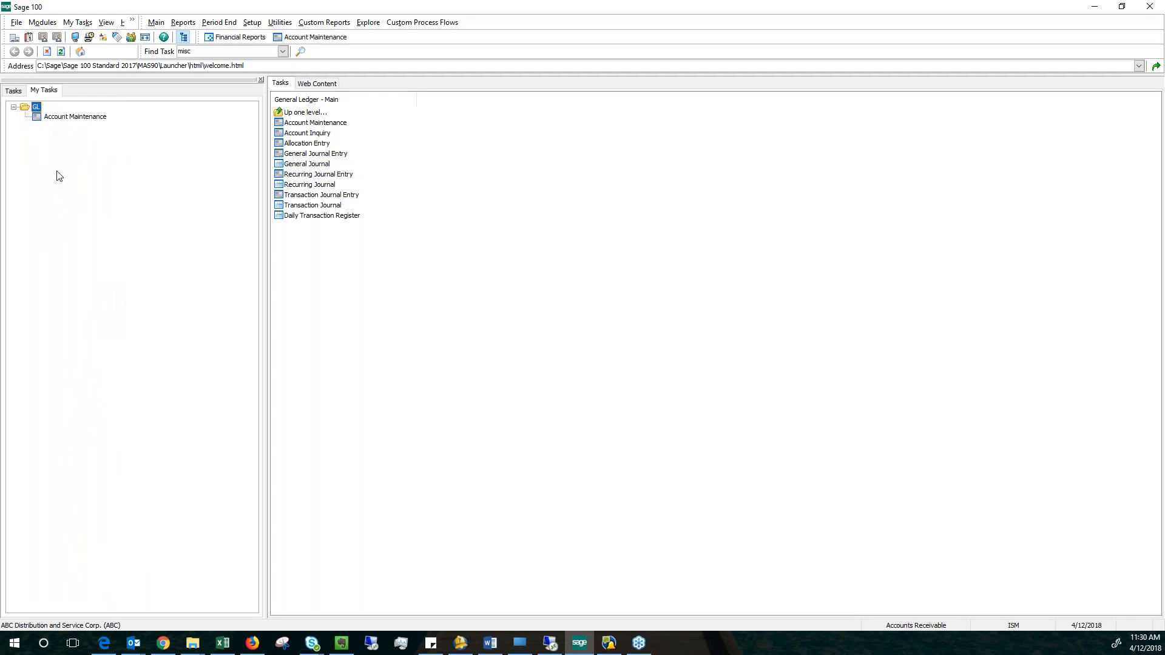
click(15, 91)
drag(100, 272, 38, 109)
Create a public folder in My Tasks and rename it AP.
right_click(38, 151)
mouse_move(72, 158)
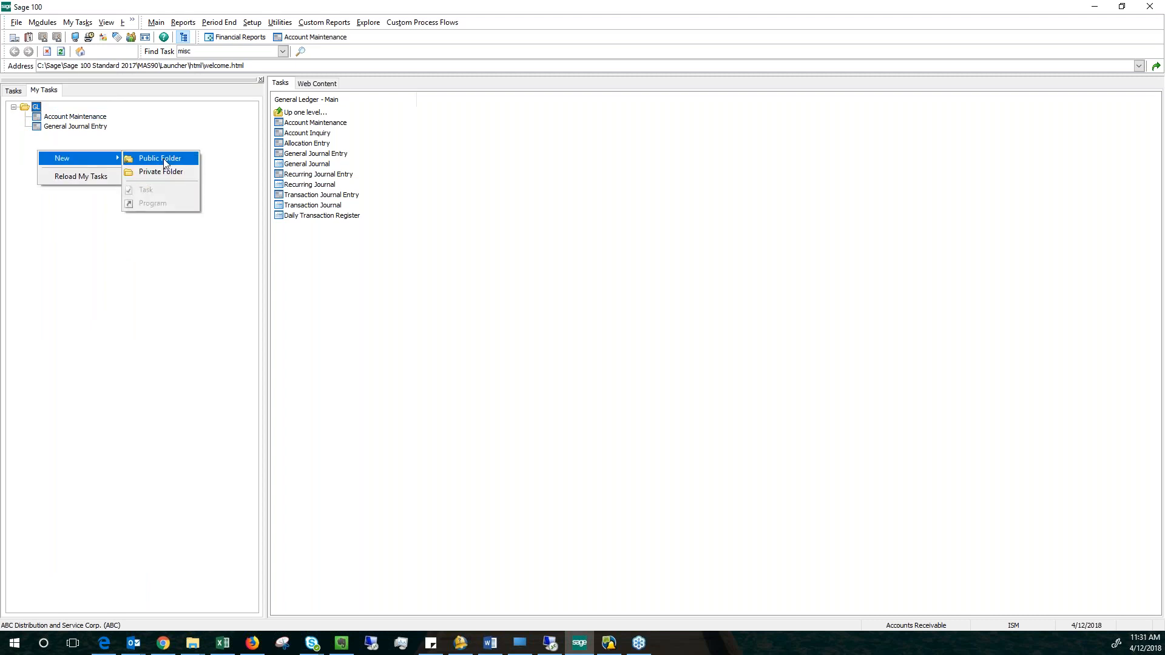
click(147, 176)
right_click(34, 143)
click(66, 180)
text(AP)
key(Return)
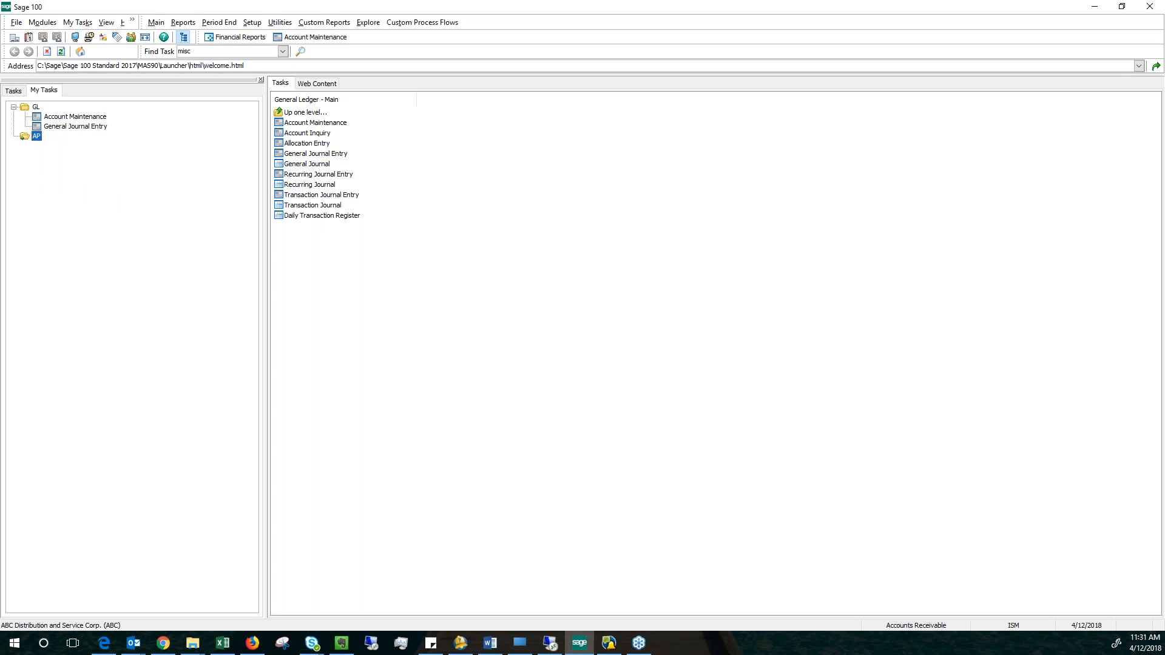
key(alt+Tab)
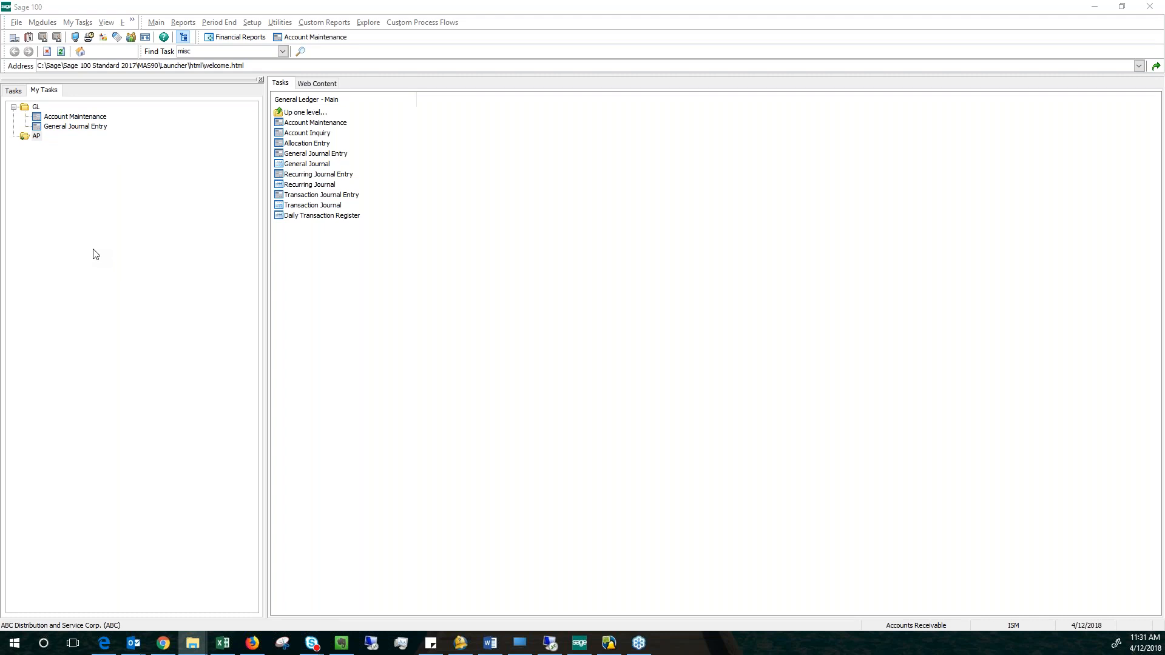
drag(93, 254, 39, 108)
Open Customer Maintenance from the Accounts Receivable Main tasks, bring up the first customer record, and close the window.
click(13, 90)
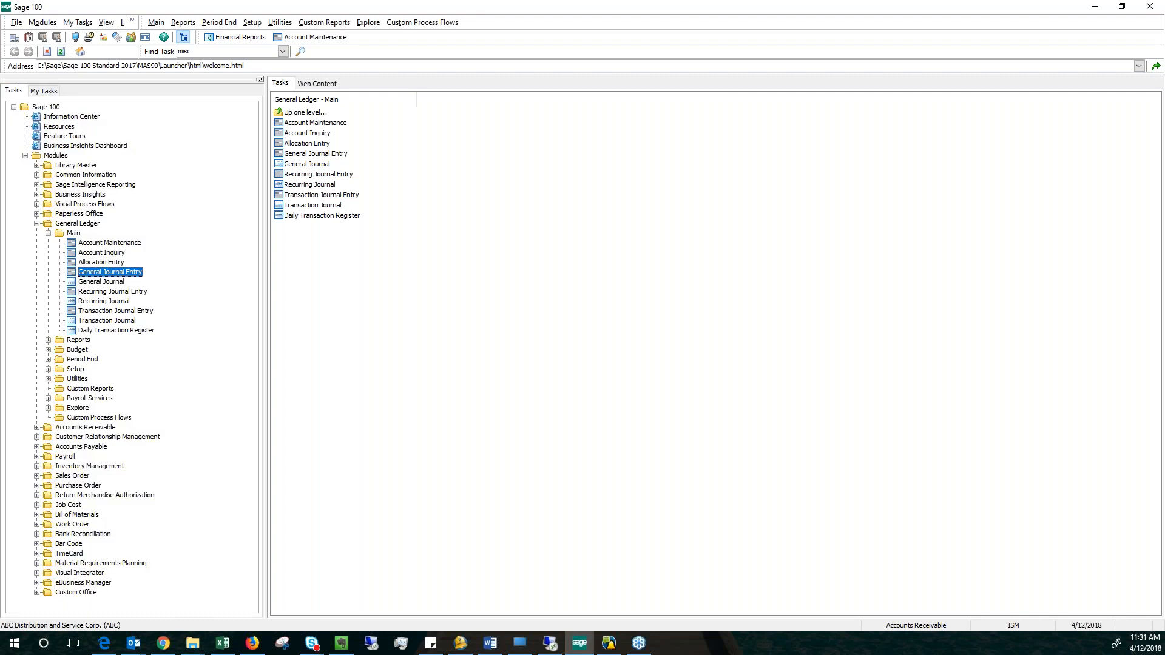
key(alt+Tab)
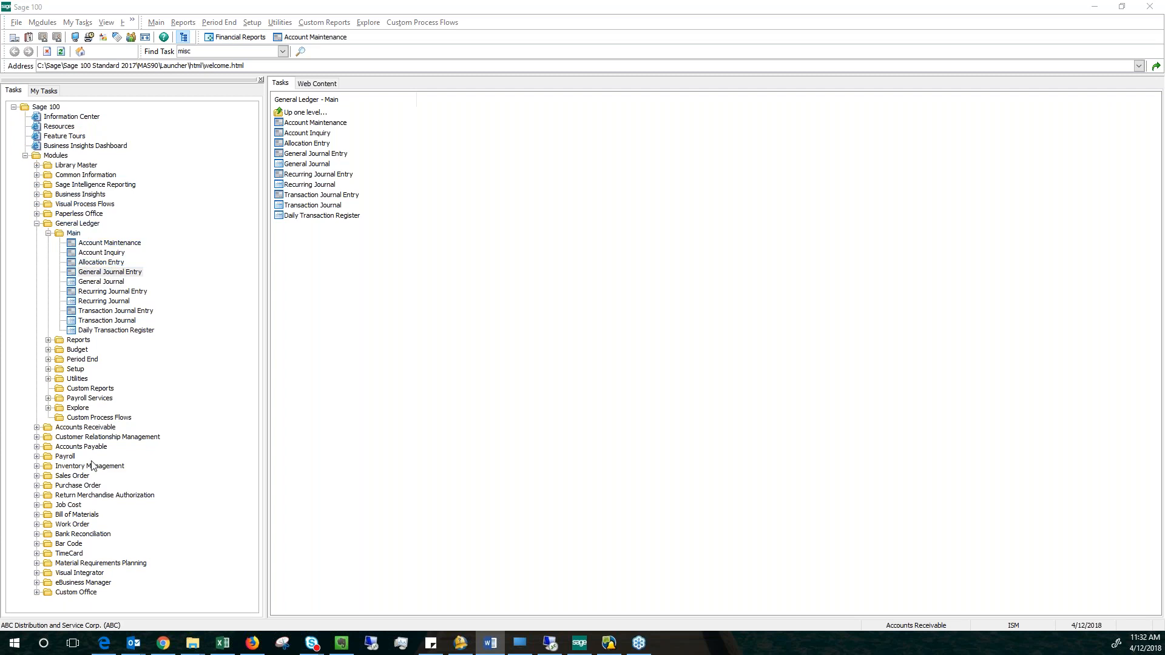
click(77, 425)
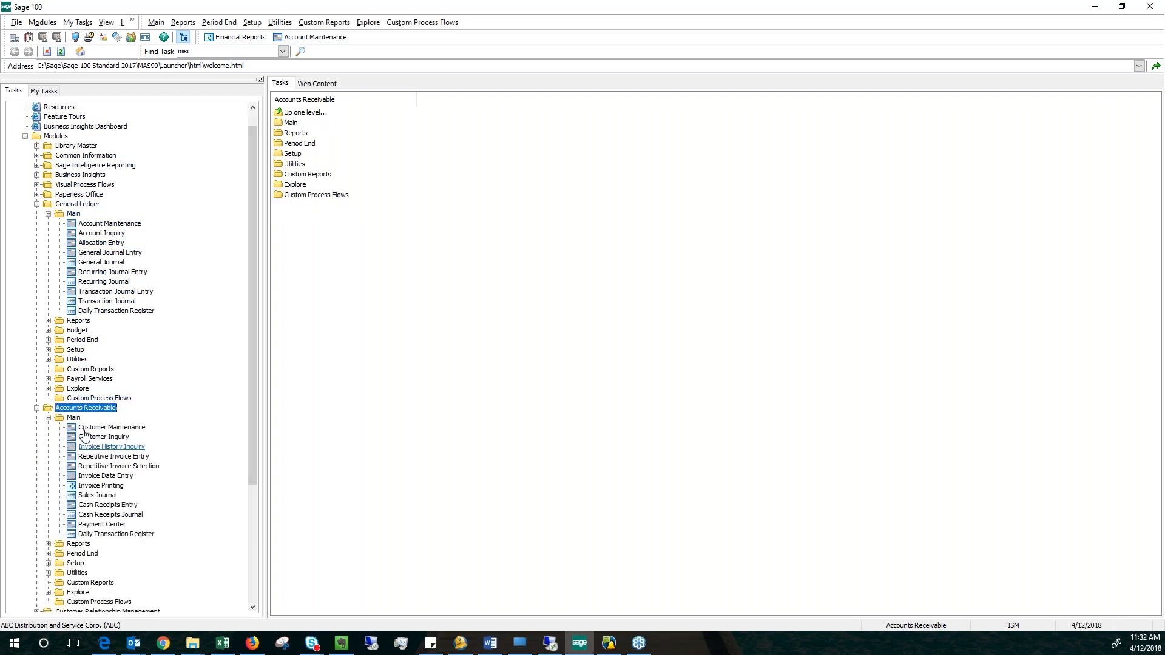
click(111, 428)
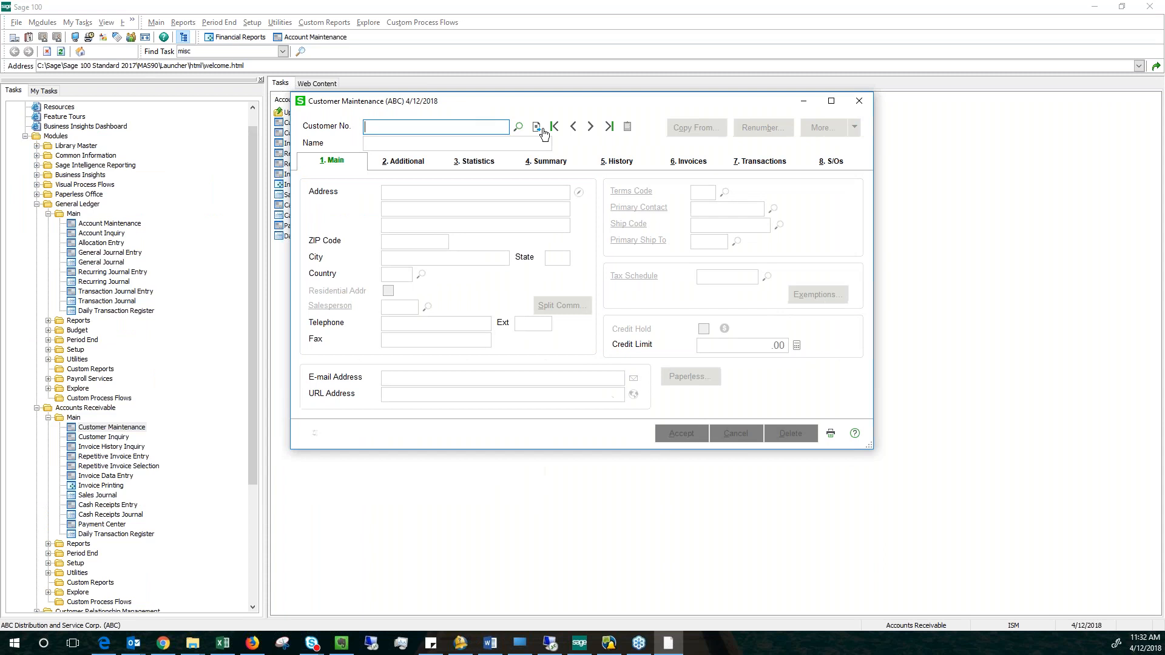
click(590, 128)
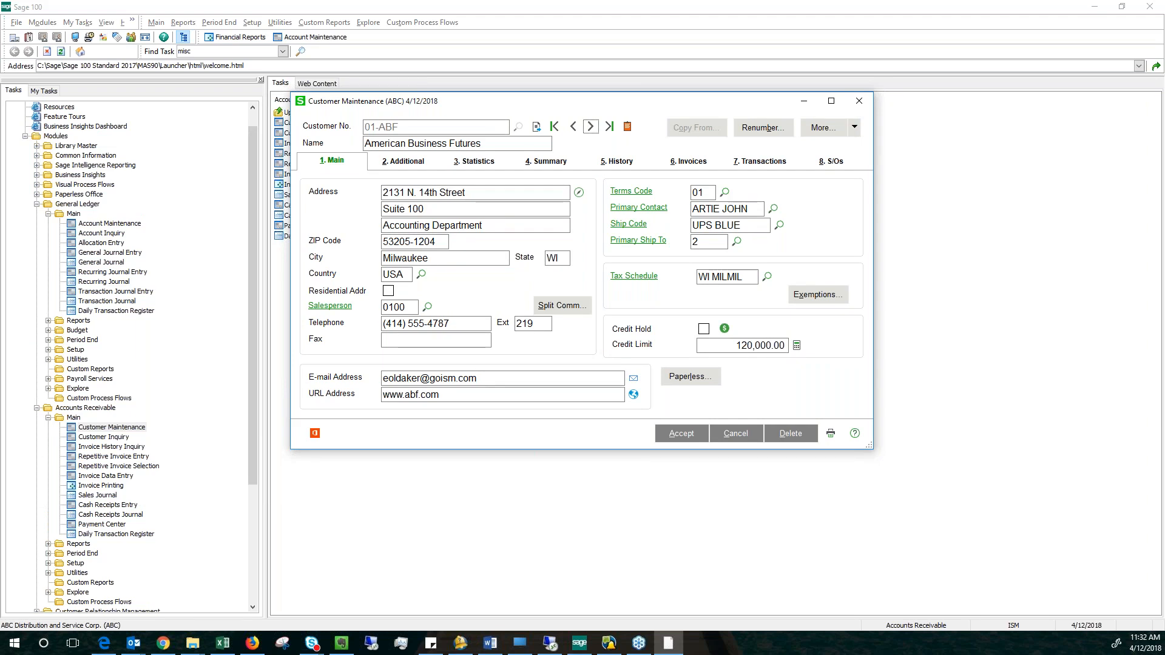
click(861, 100)
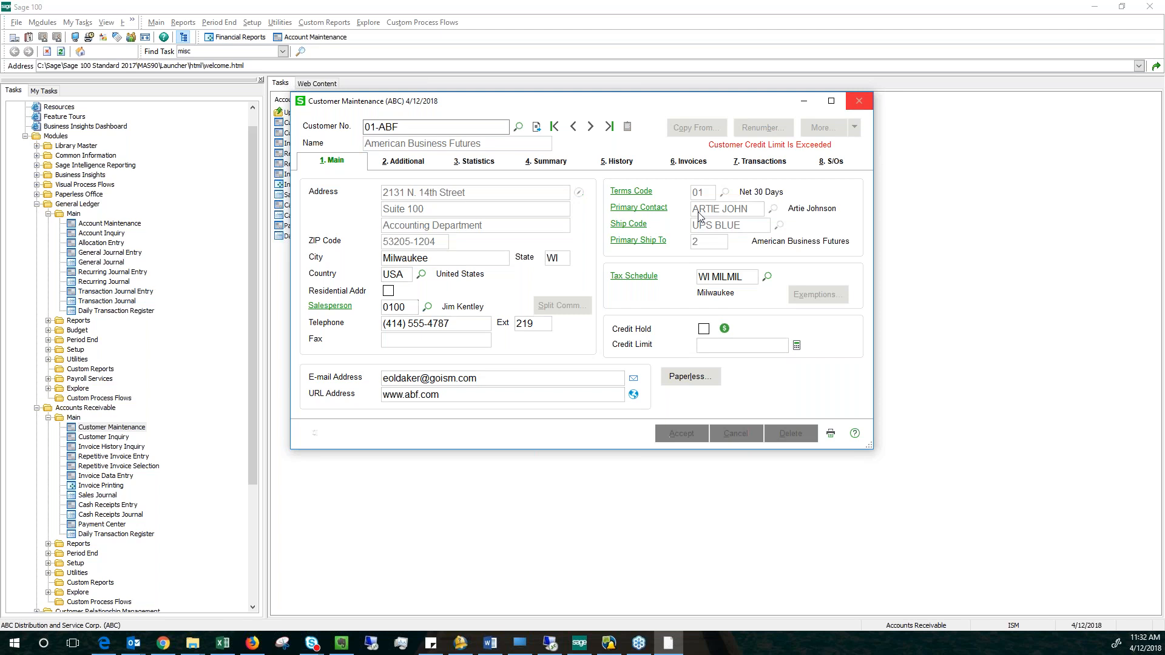
Open Sales Order Entry from the Sales Order Main tasks and display the line items of the first order.
drag(253, 393, 253, 519)
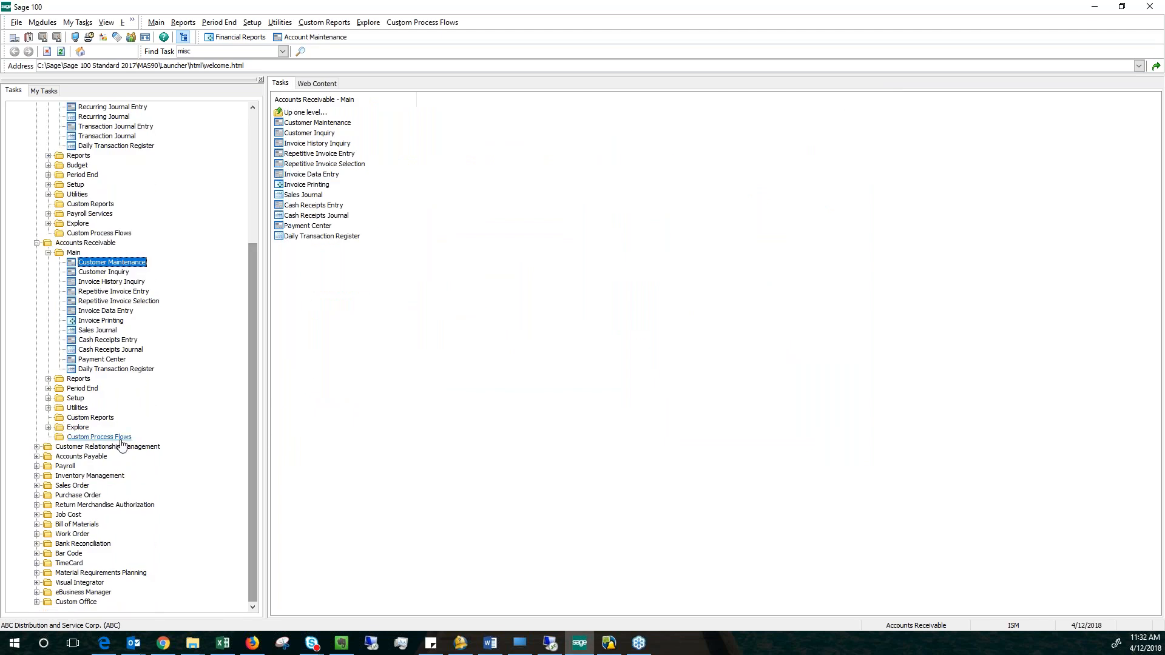
click(71, 485)
click(71, 496)
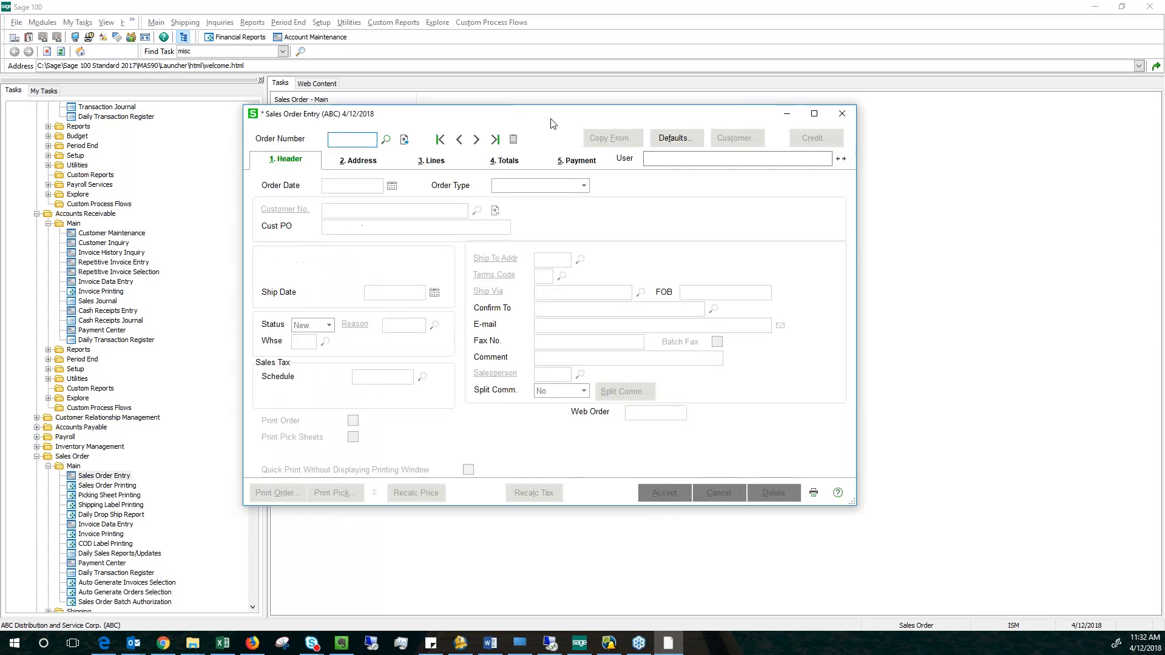
click(483, 141)
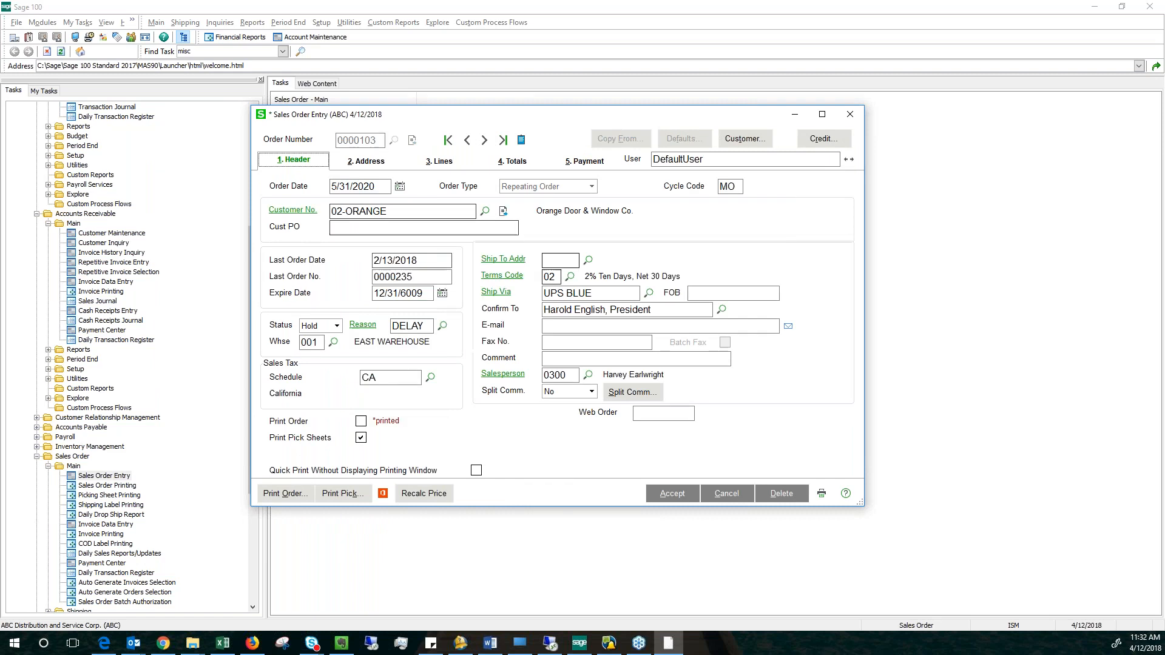
click(439, 161)
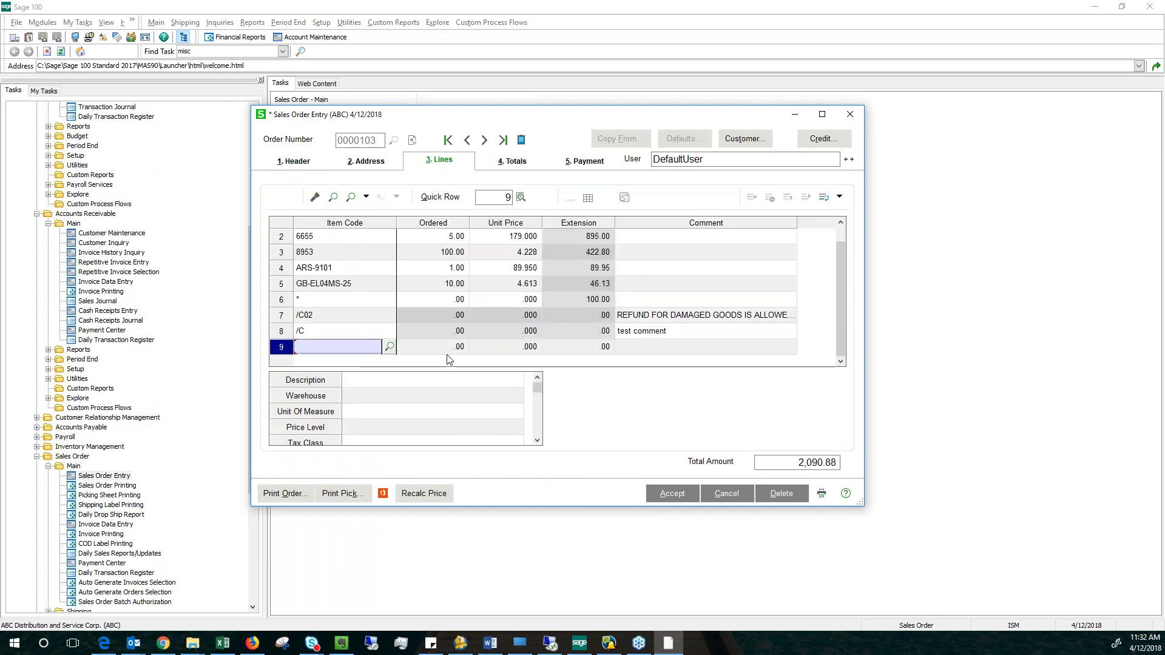
View the help topics available for the order entry window, dismiss the list, and select the line for item 8953.
click(846, 494)
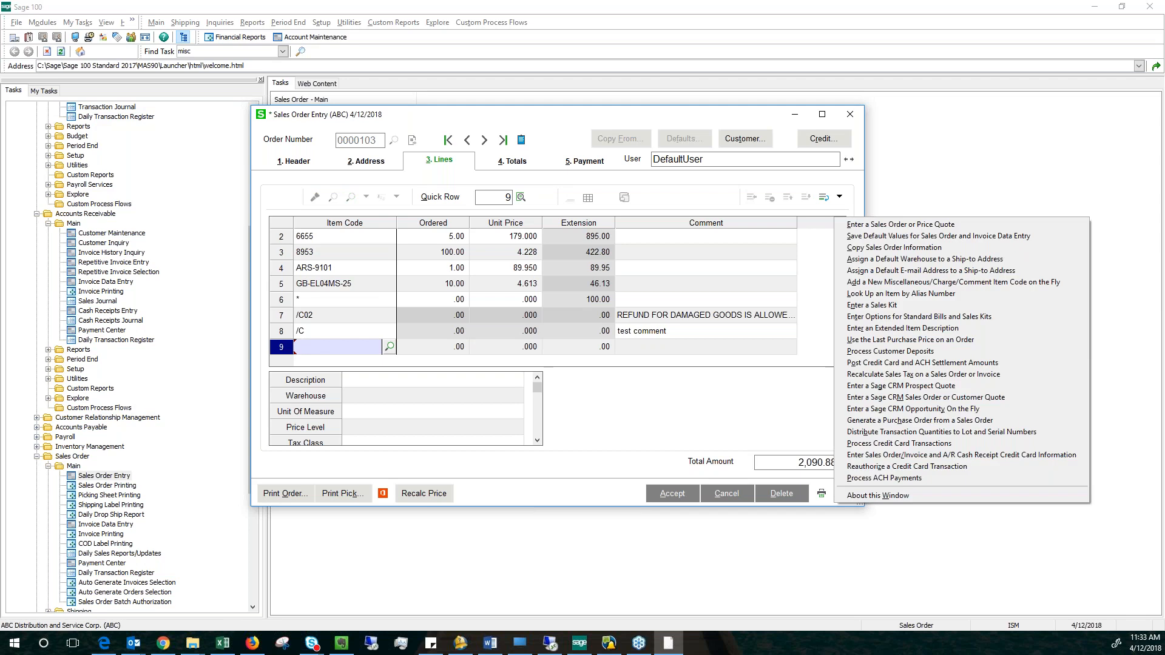
click(537, 464)
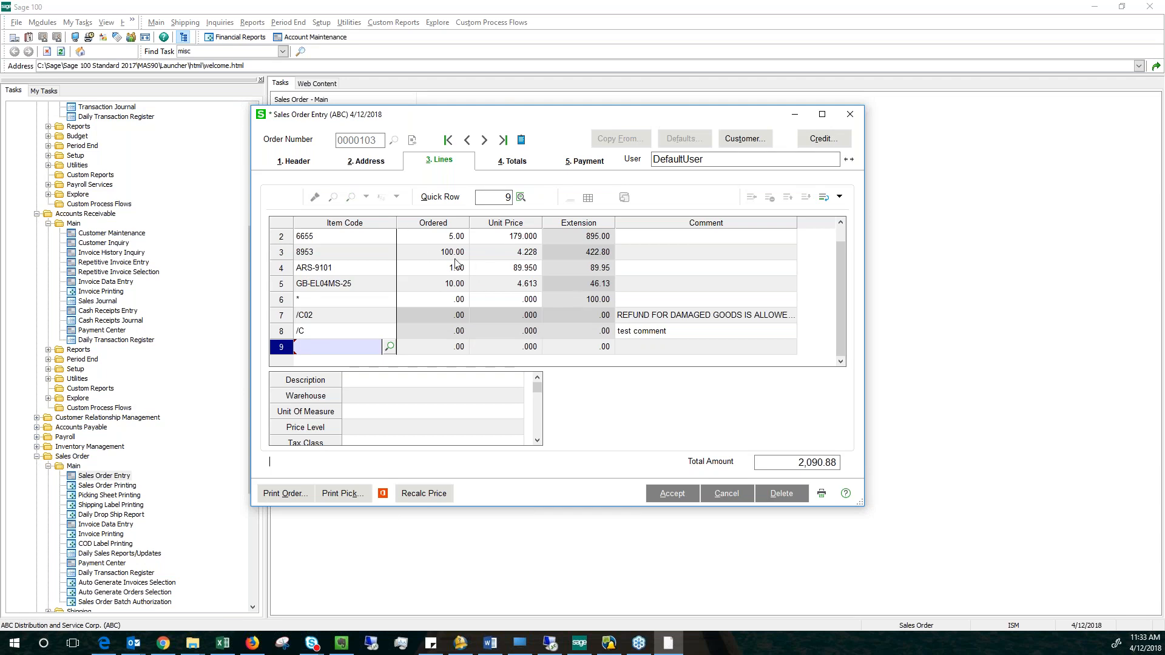
click(331, 252)
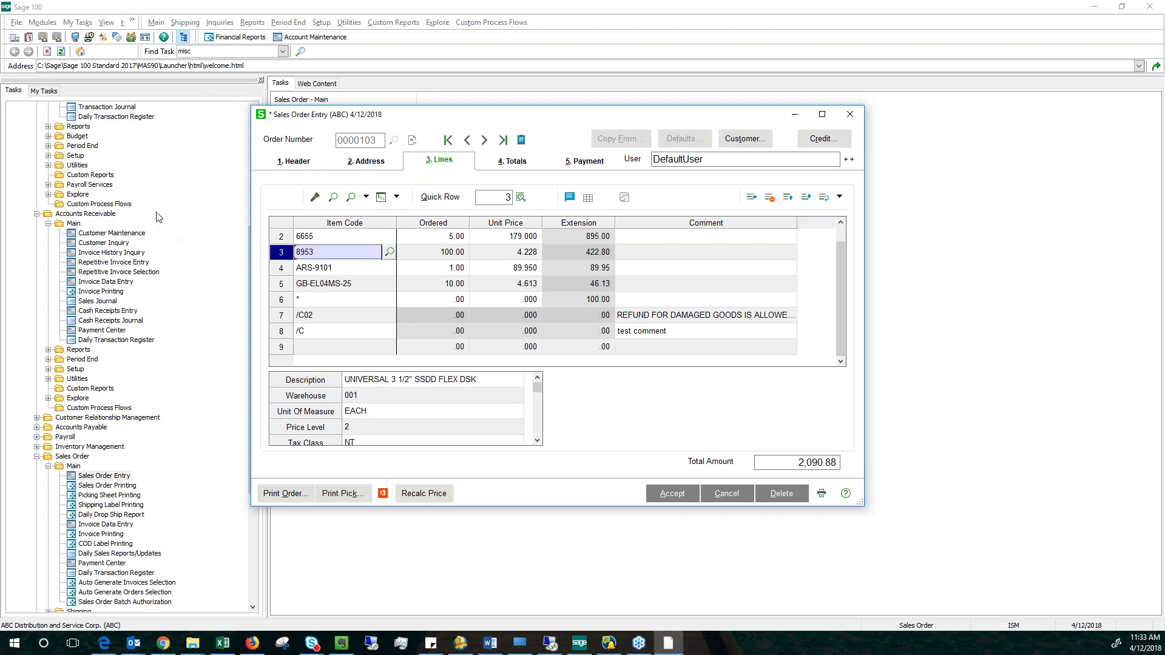
Go through the order's line items down to the /C comment line and close Sales Order Entry.
drag(487, 125, 473, 135)
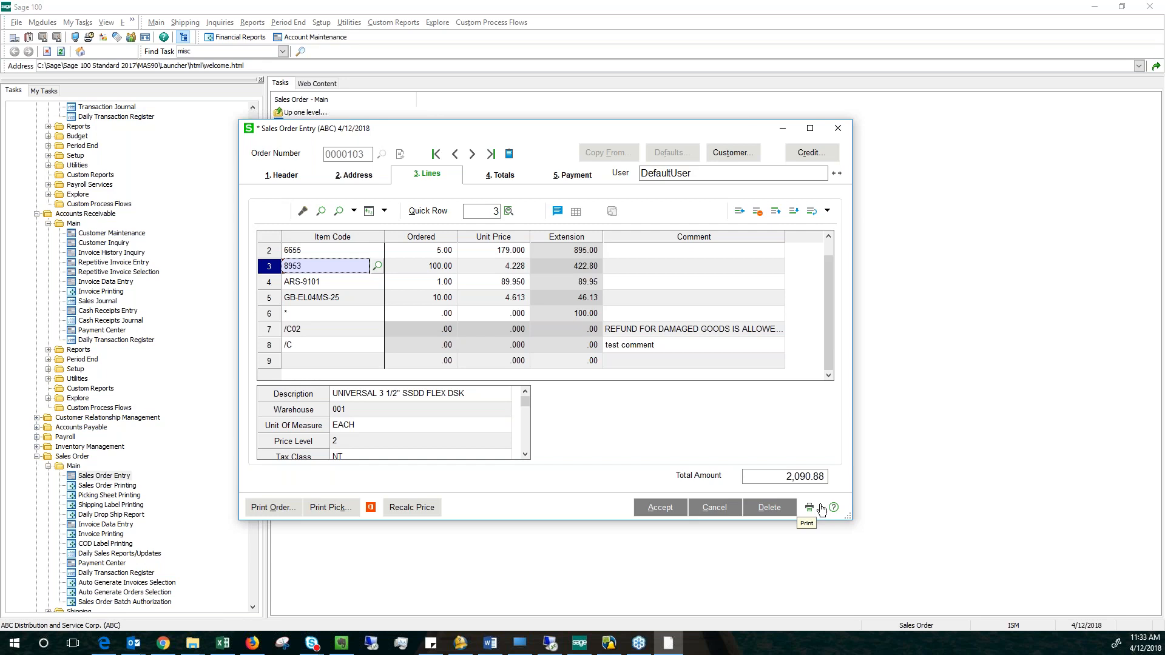
click(344, 251)
click(340, 281)
click(340, 302)
click(338, 316)
click(336, 331)
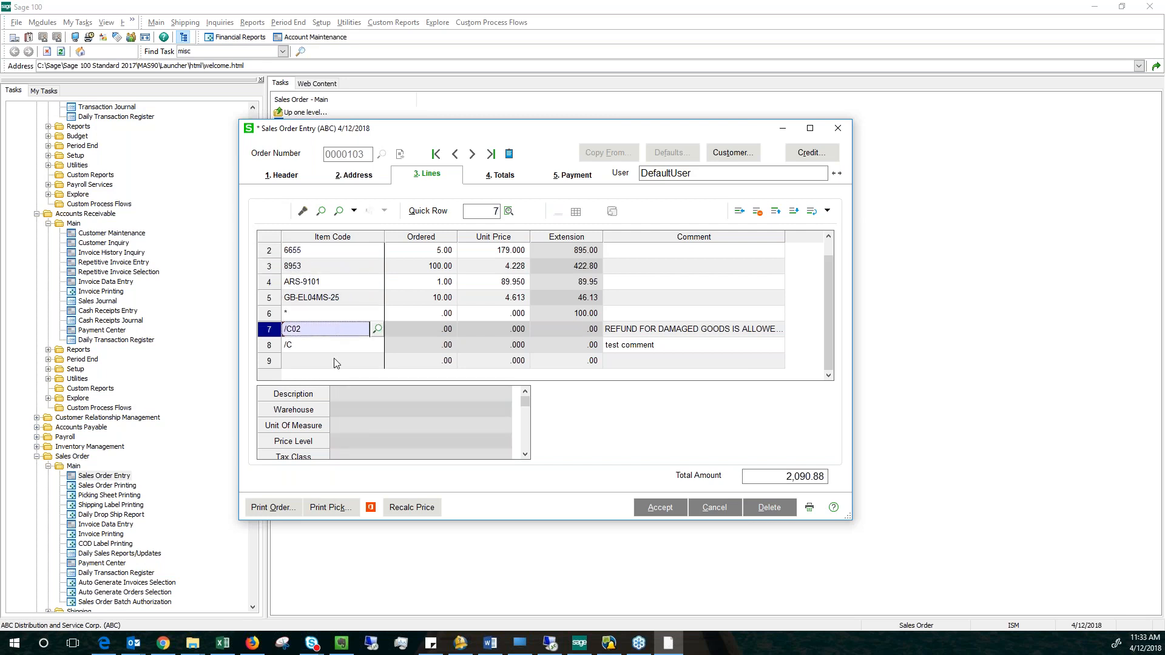
click(334, 348)
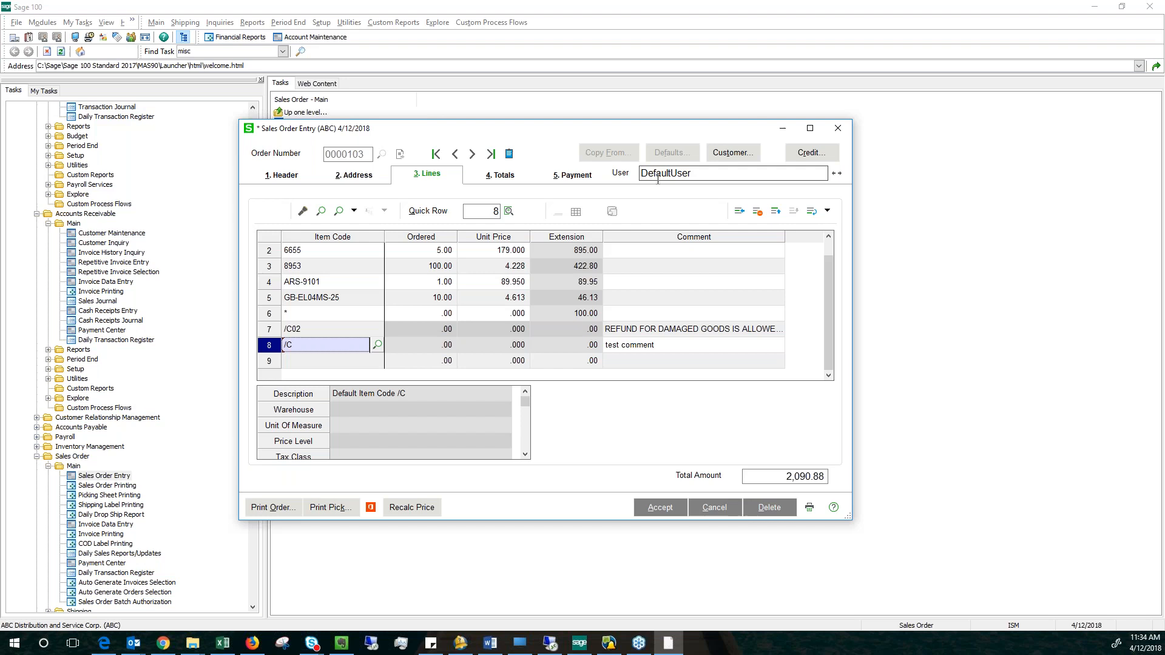
click(837, 130)
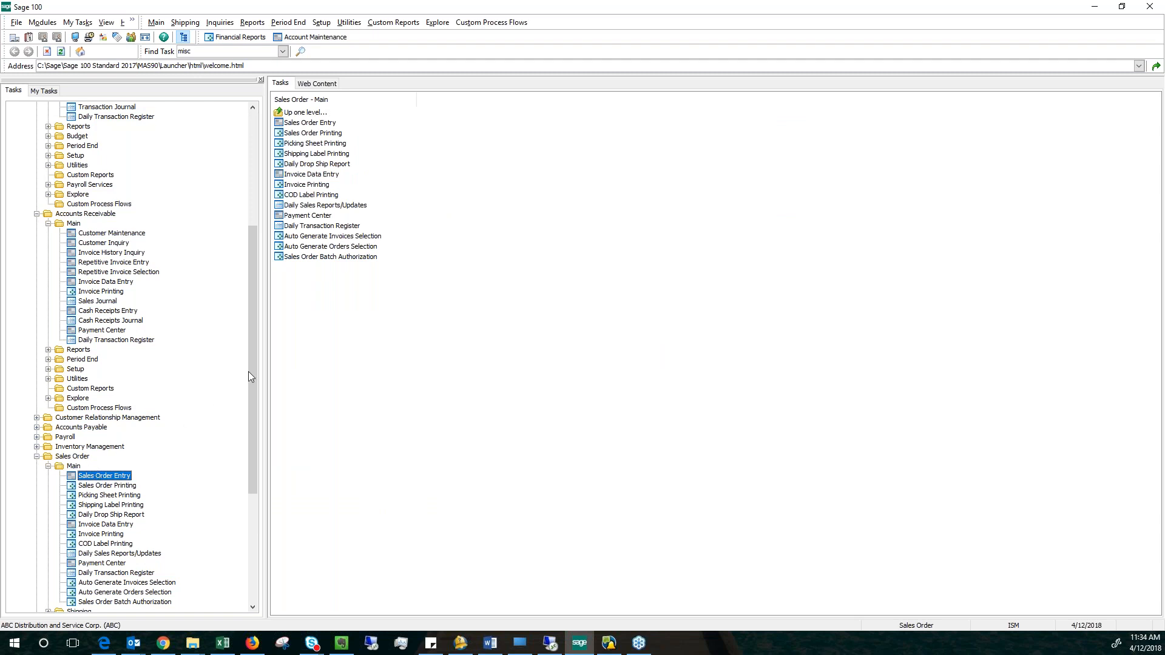
Open Customer Maintenance and preview the customer number suggestions for A, leaving the field empty.
scroll(253, 360, up, 6)
click(113, 418)
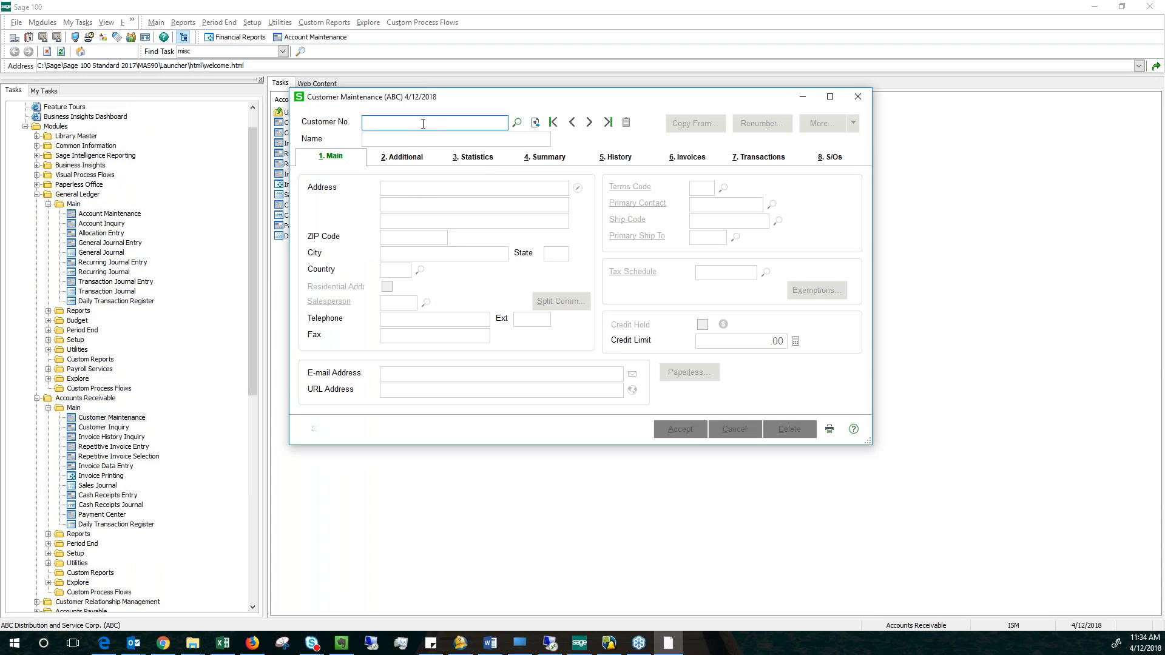
text(A)
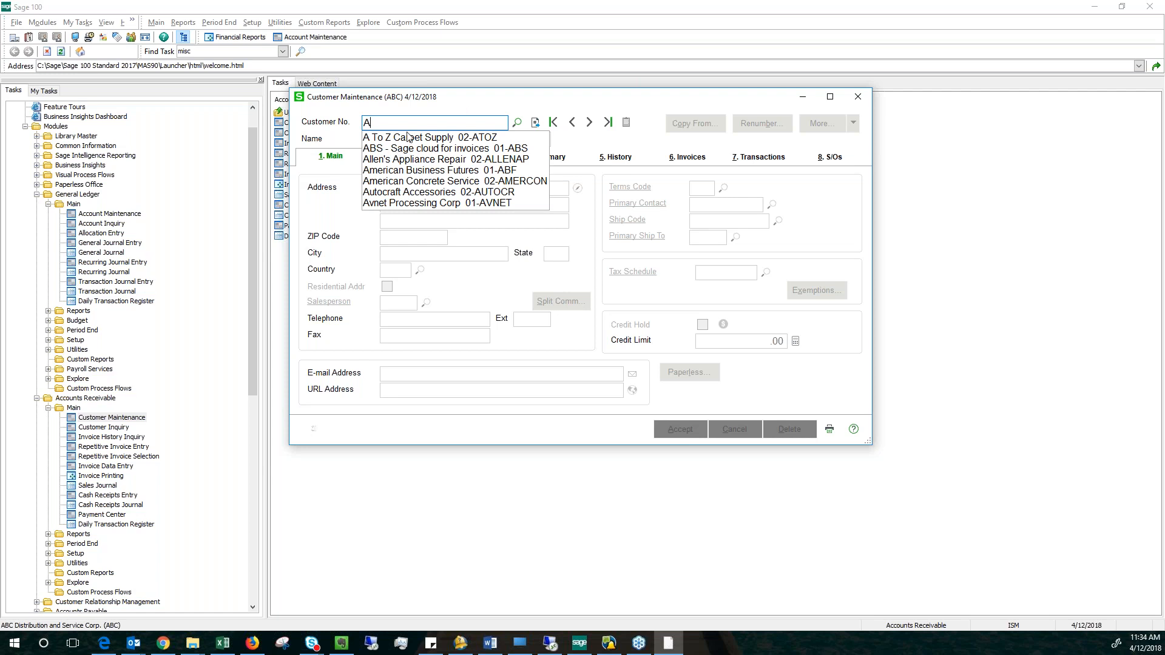
key(BackSpace)
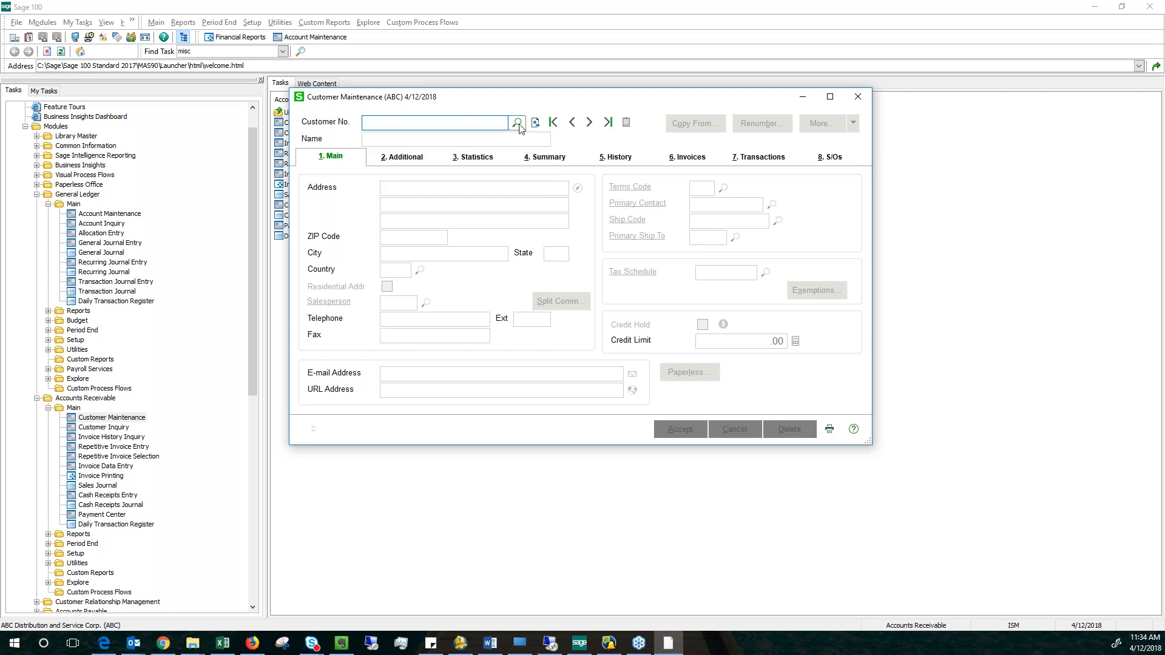
Open the customer lookup list and start a new lookup view with the description State in the Lookup Wizard.
click(517, 124)
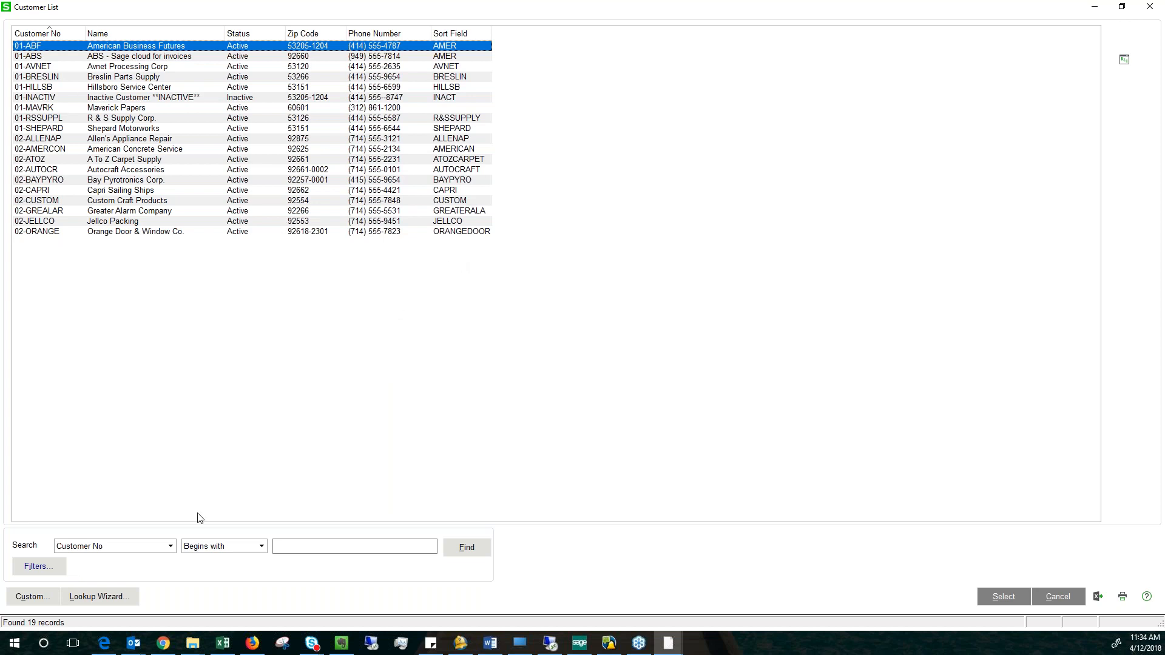
click(82, 601)
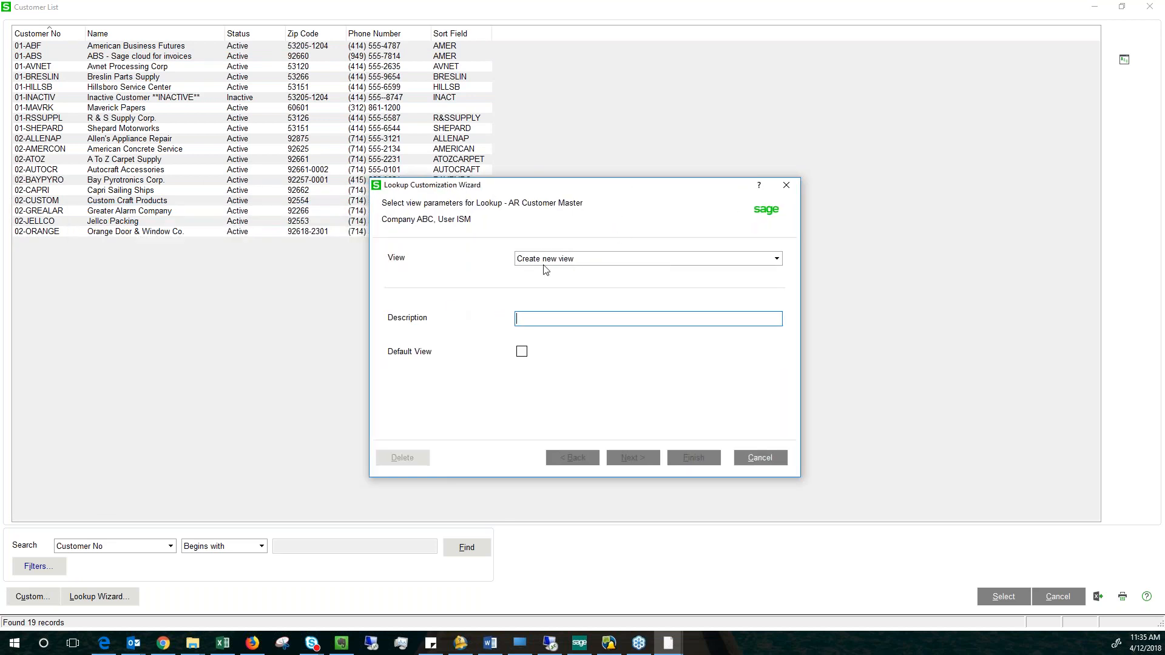
click(777, 259)
click(777, 260)
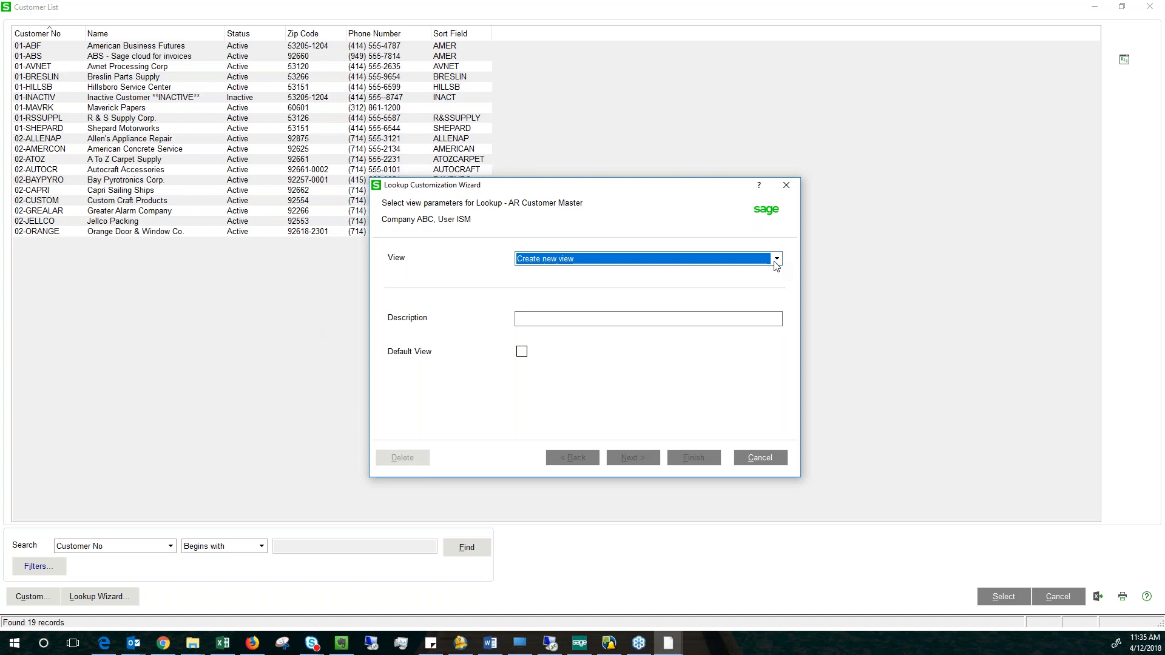
click(545, 318)
text(State)
key(Tab)
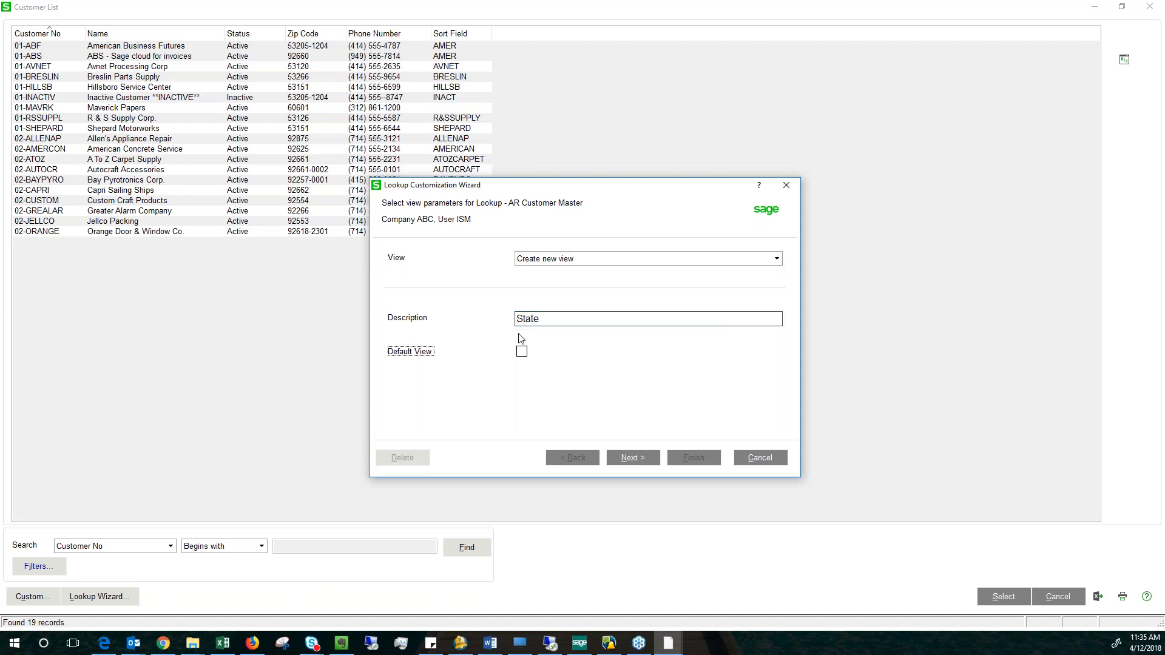
click(551, 316)
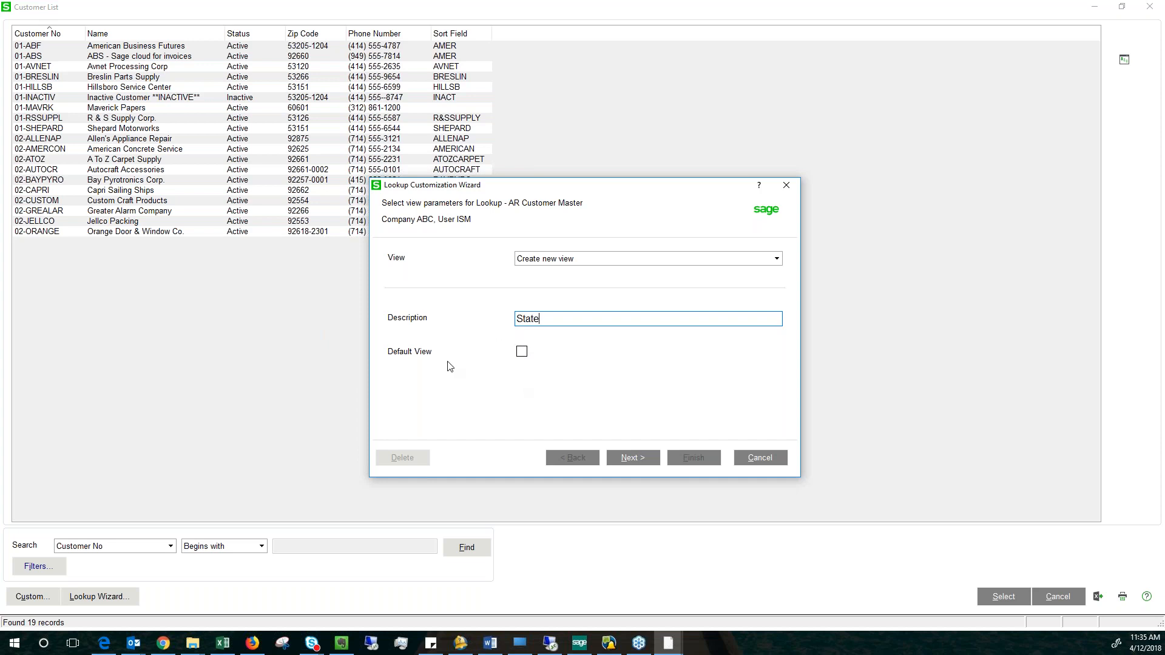
click(635, 459)
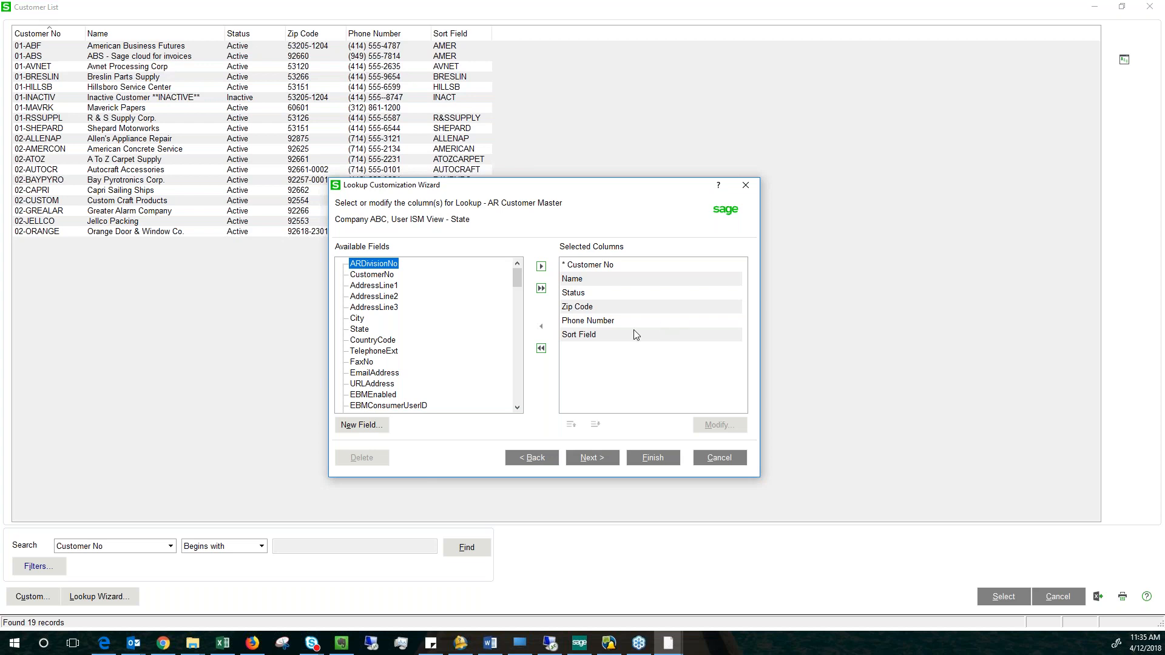
Add the EmailAddress, State and City fields to the view's selected columns.
click(375, 281)
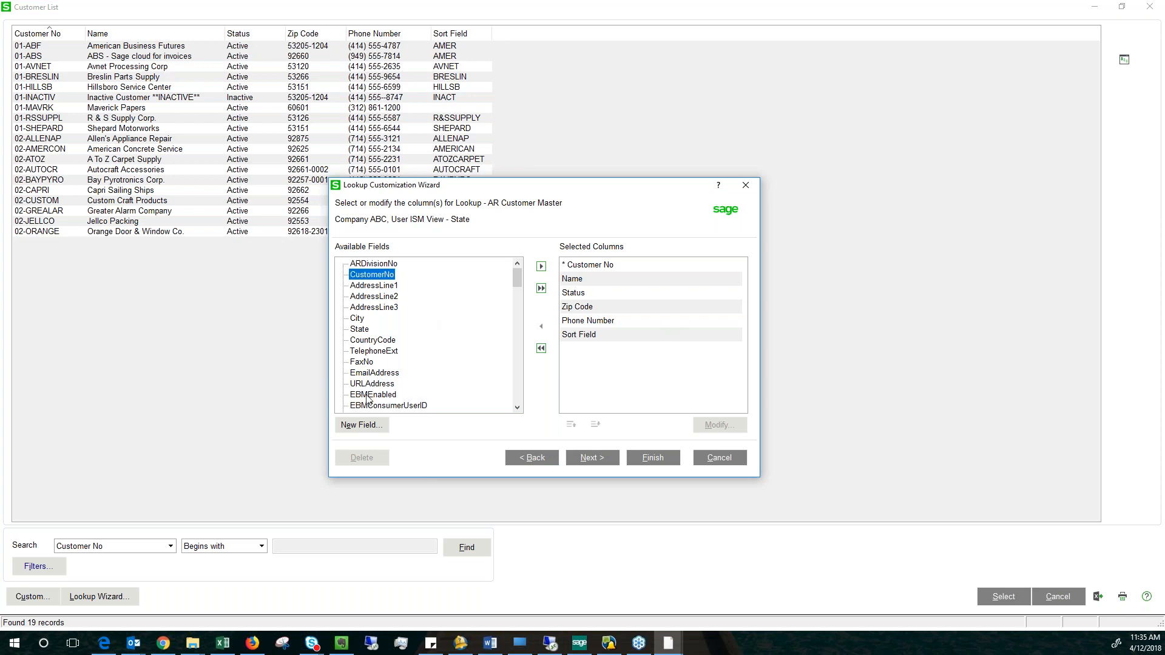
double_click(375, 373)
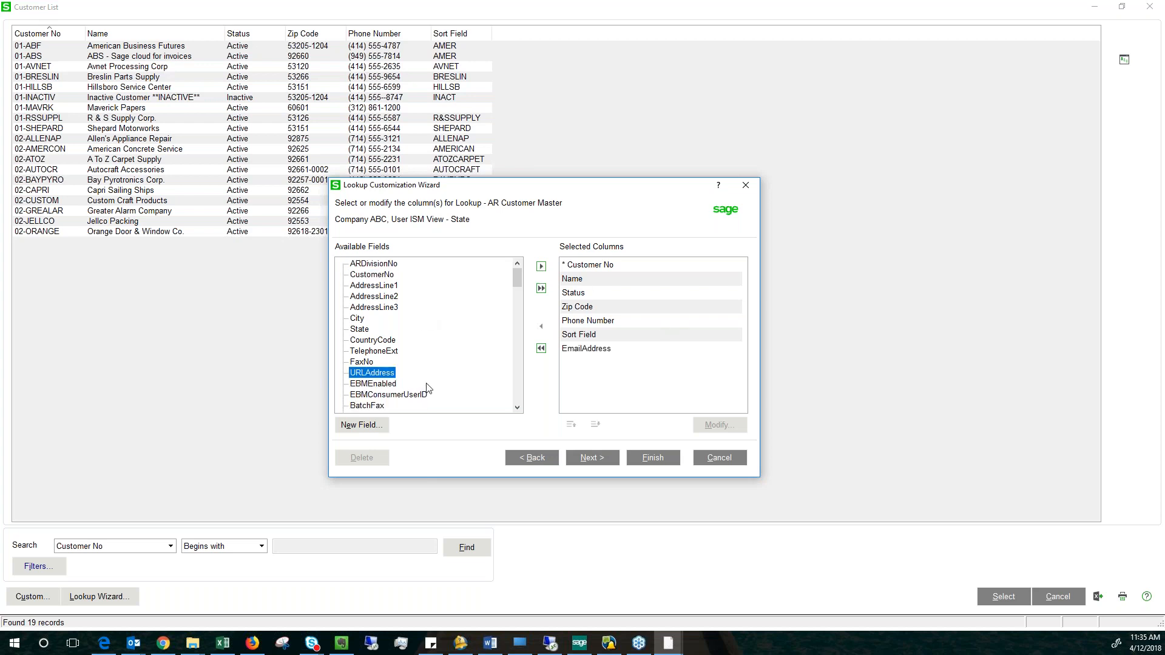
click(541, 267)
click(379, 318)
click(541, 267)
Find the CreditLimit field further down the available fields and add it to the selected columns.
click(517, 407)
click(517, 407)
click(517, 407)
click(517, 407)
click(517, 407)
click(517, 407)
click(518, 408)
click(517, 408)
click(517, 408)
click(517, 407)
click(517, 408)
click(517, 407)
click(517, 408)
click(517, 407)
click(517, 407)
click(518, 407)
click(517, 407)
click(517, 407)
Examine the linked tables at the end of the available fields, including the contents of AR_CustomerContact and CI_Item.
click(517, 407)
click(517, 407)
click(517, 407)
click(517, 407)
click(517, 407)
click(517, 407)
click(517, 407)
click(517, 407)
click(517, 407)
click(517, 408)
click(517, 407)
click(517, 408)
click(370, 351)
click(541, 267)
click(517, 407)
click(517, 407)
click(517, 407)
click(517, 408)
click(517, 407)
click(517, 407)
click(517, 407)
click(518, 407)
click(517, 407)
click(517, 407)
click(517, 408)
click(517, 407)
click(517, 407)
click(517, 408)
click(518, 407)
click(517, 408)
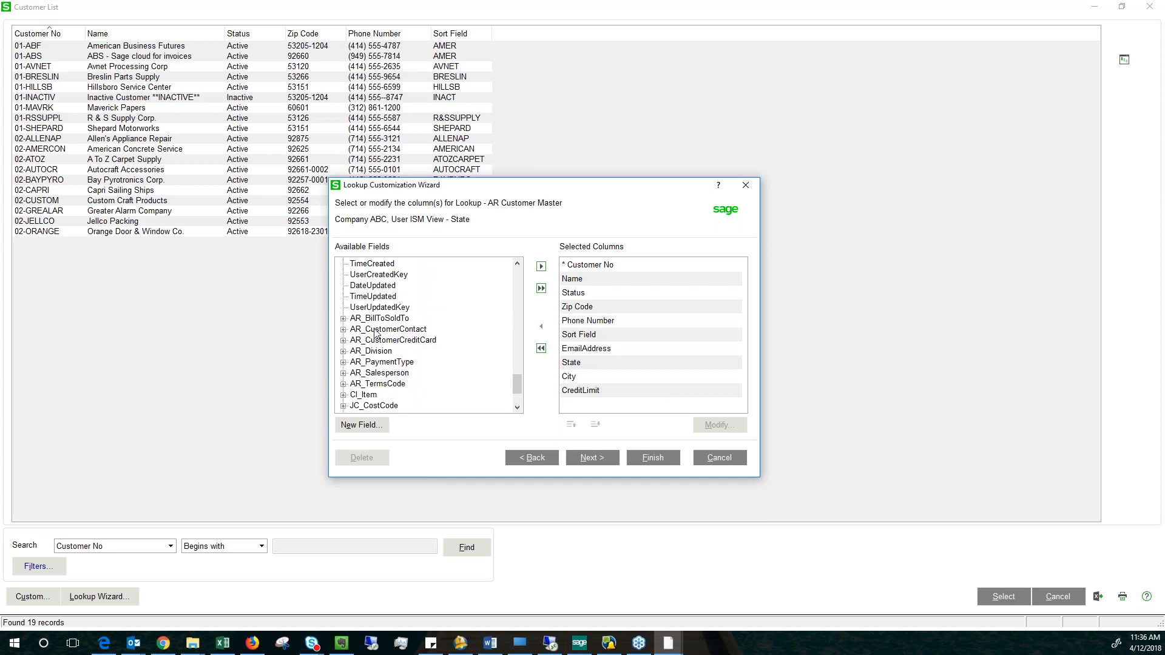
click(344, 329)
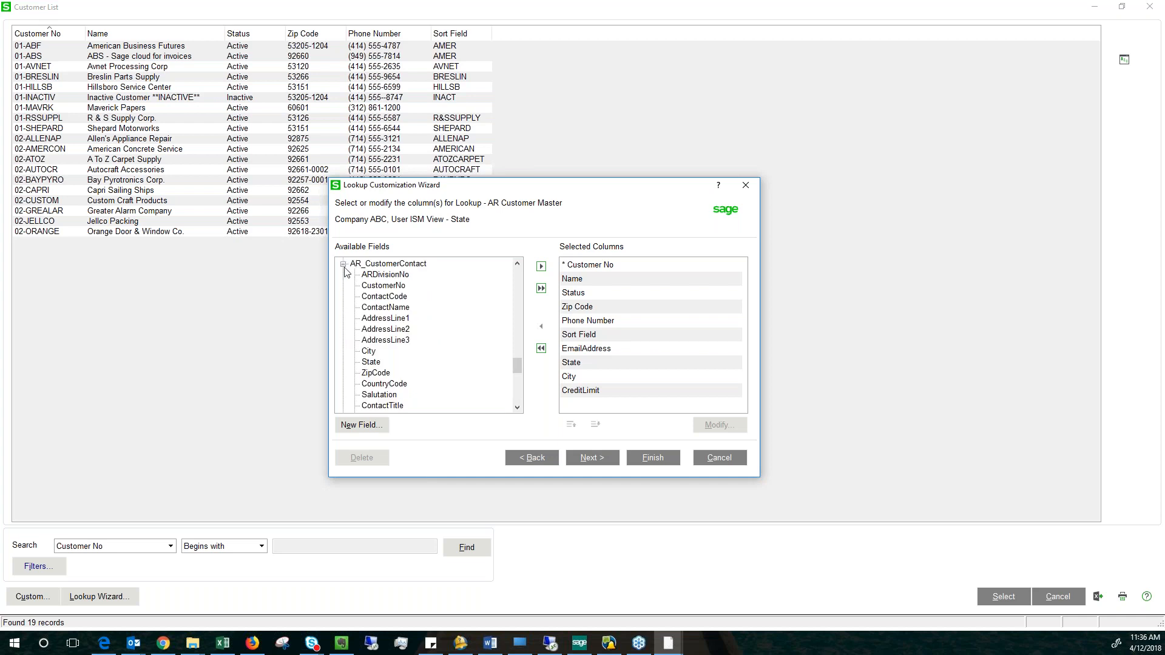
click(344, 265)
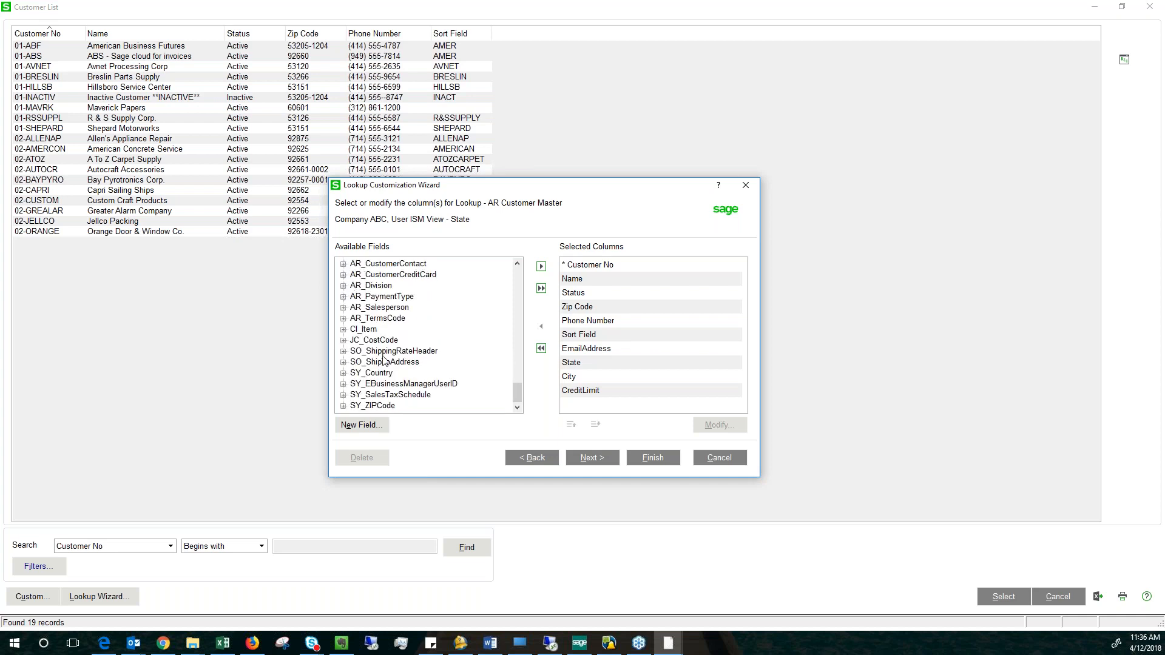
click(343, 330)
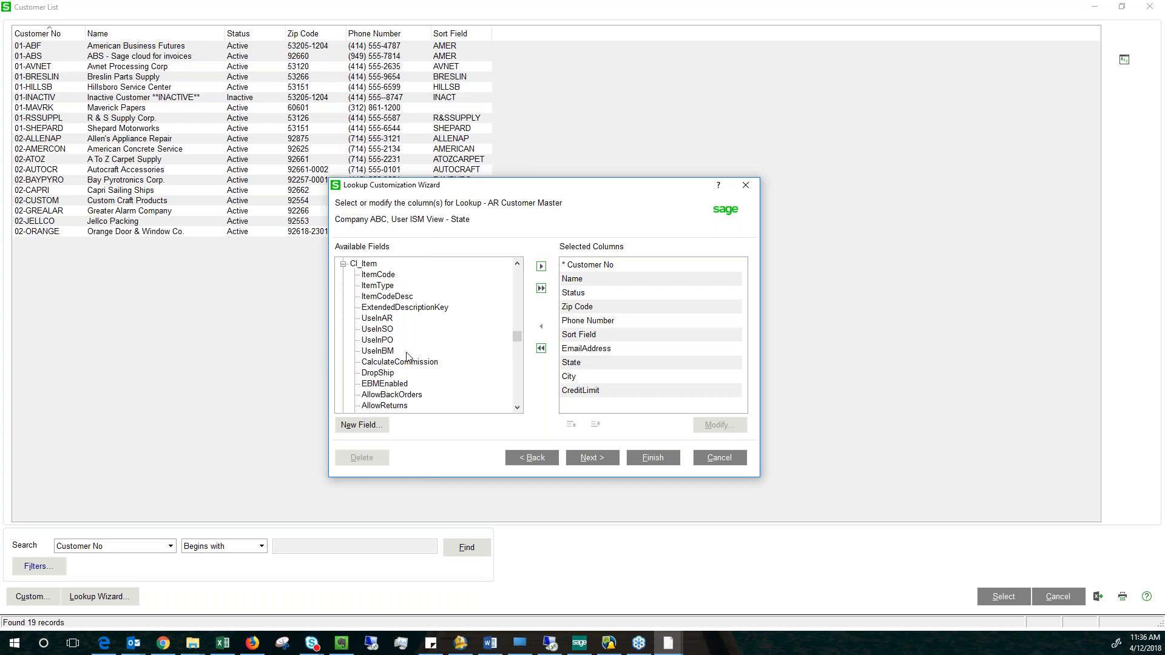
click(343, 265)
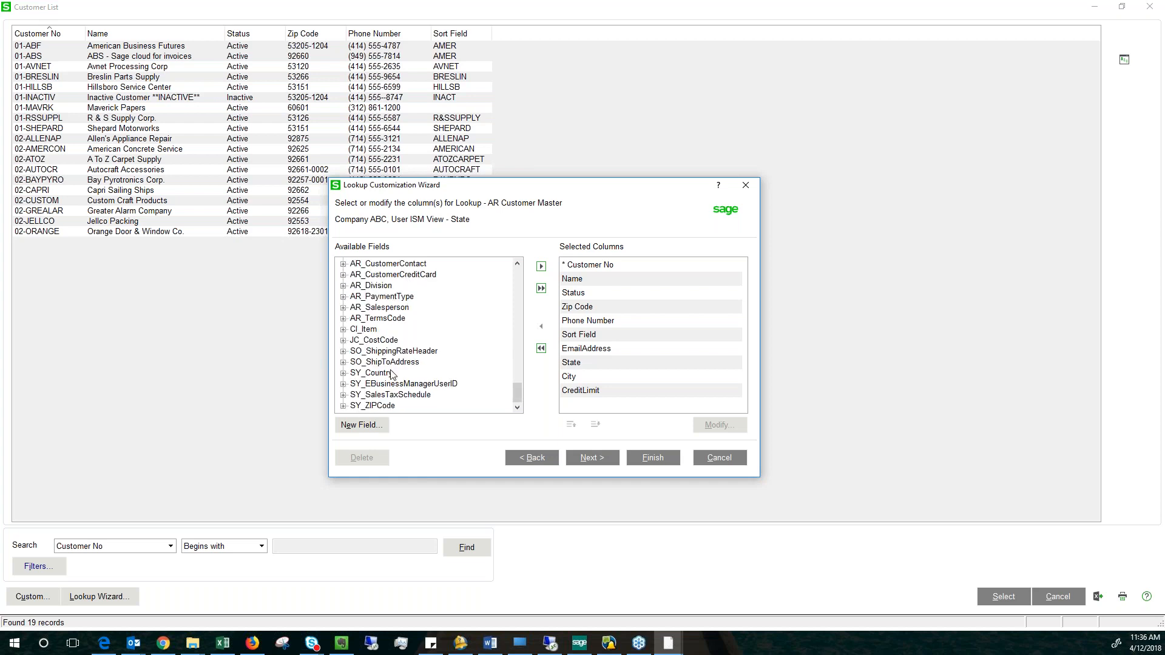
click(371, 407)
Continue to the view's filters and define one where State is Equal to CA.
click(595, 465)
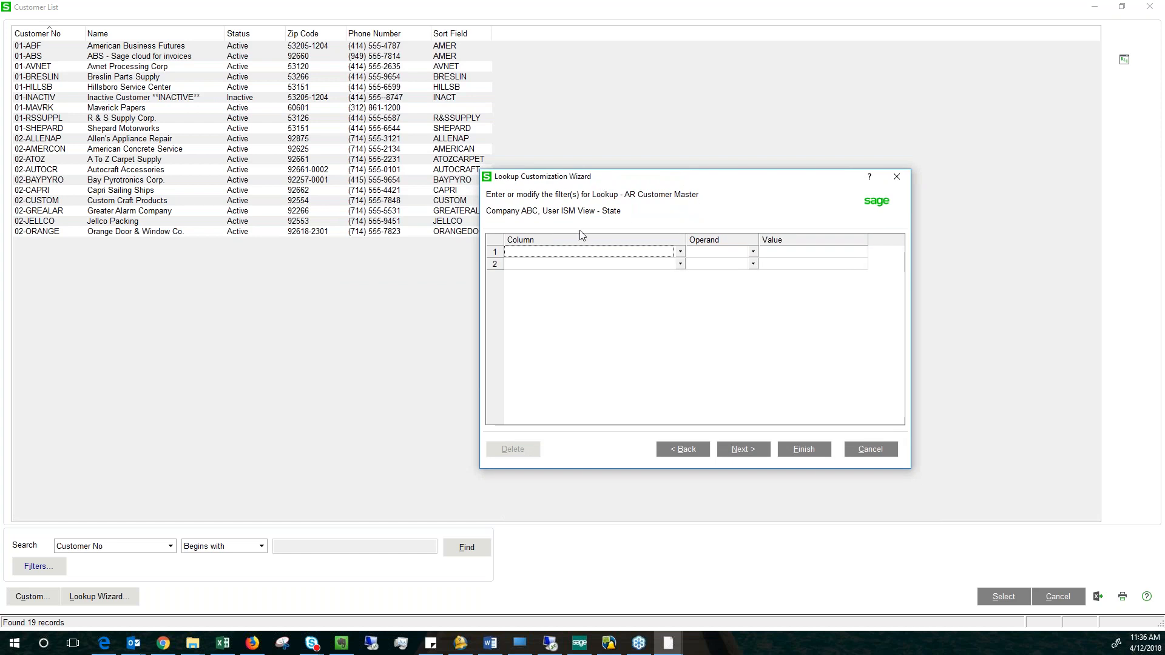
click(681, 252)
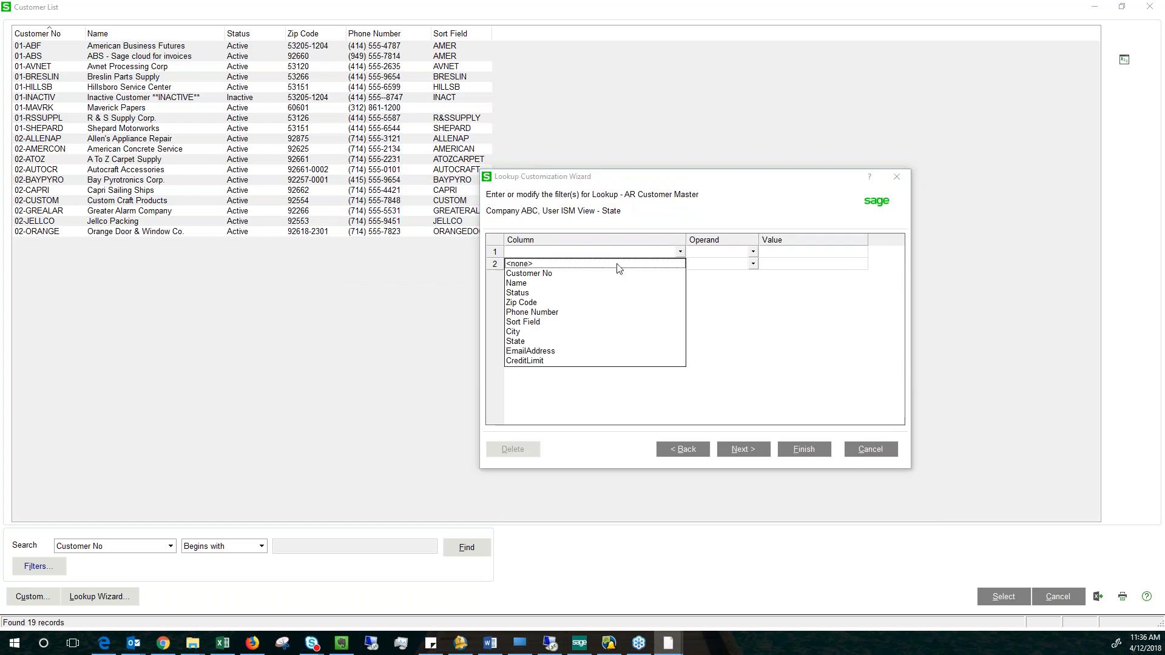
click(520, 342)
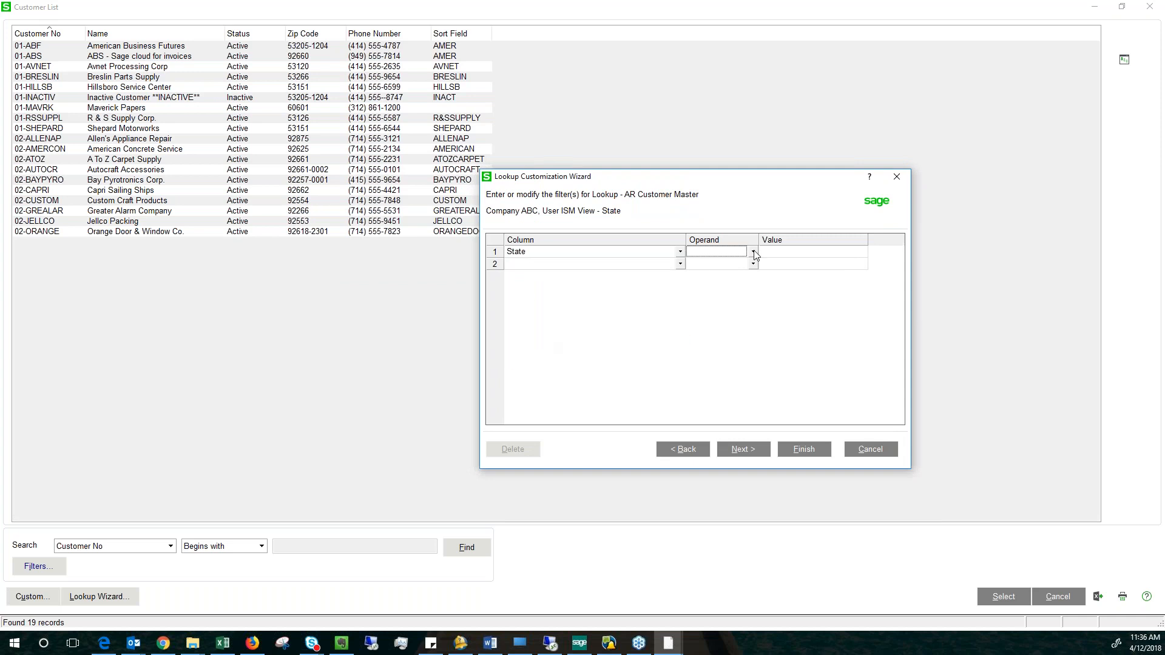
click(753, 251)
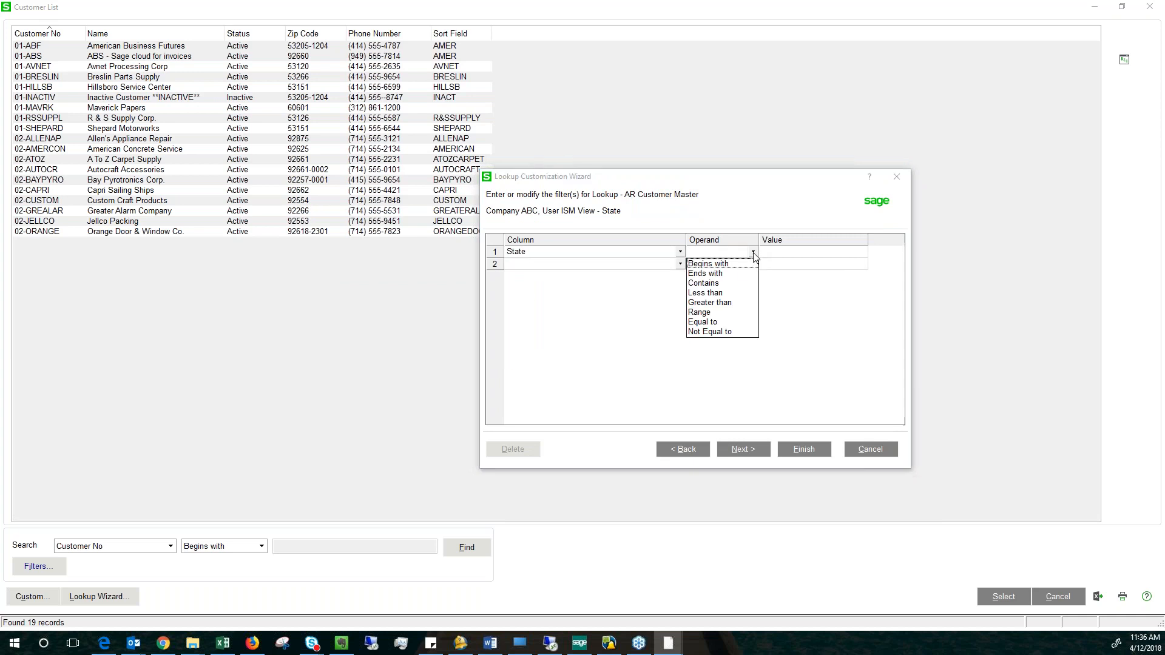
click(704, 322)
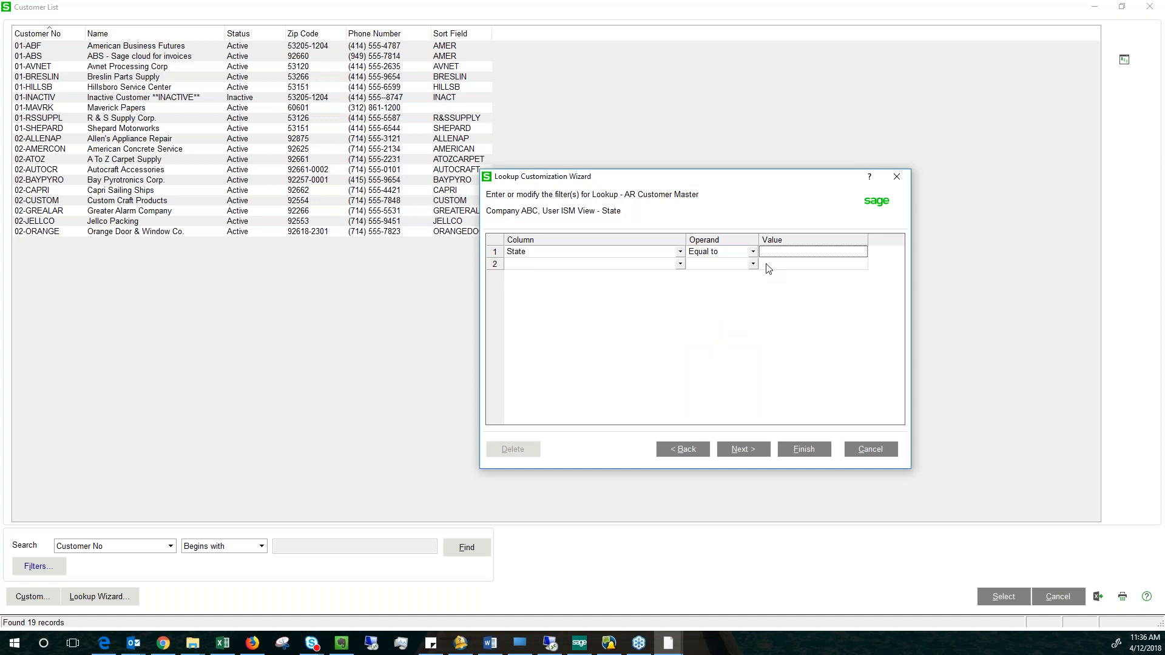
text(CA)
click(615, 254)
Go back to review the view's selected columns and advance through the wizard to the other lookup parameters.
click(682, 453)
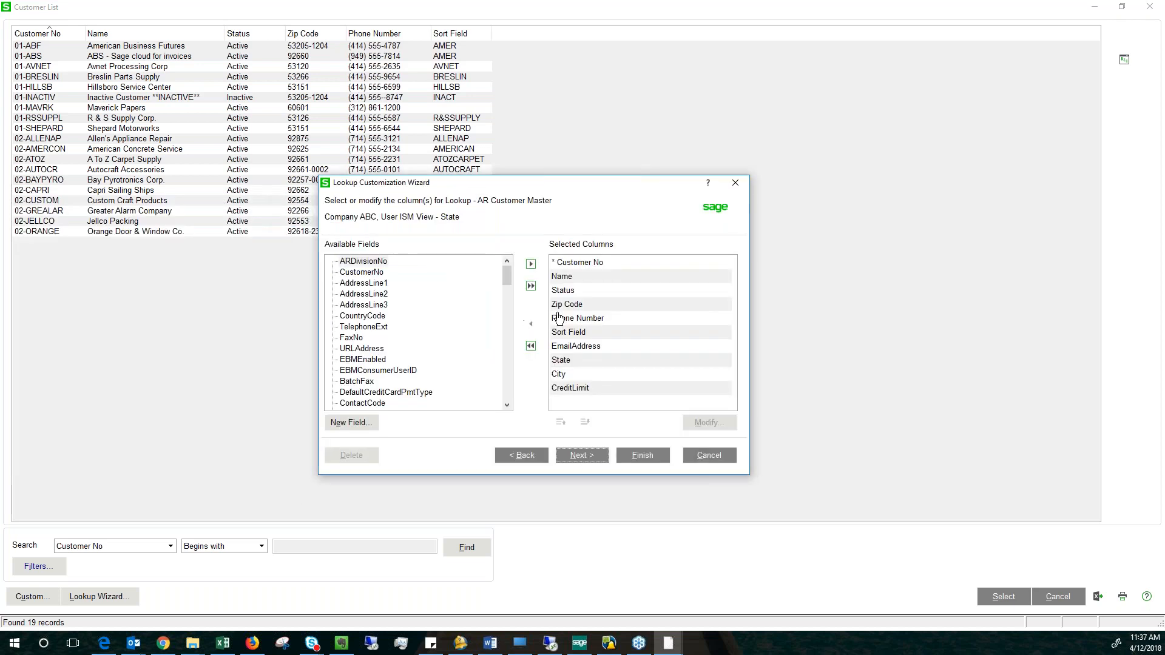
click(581, 456)
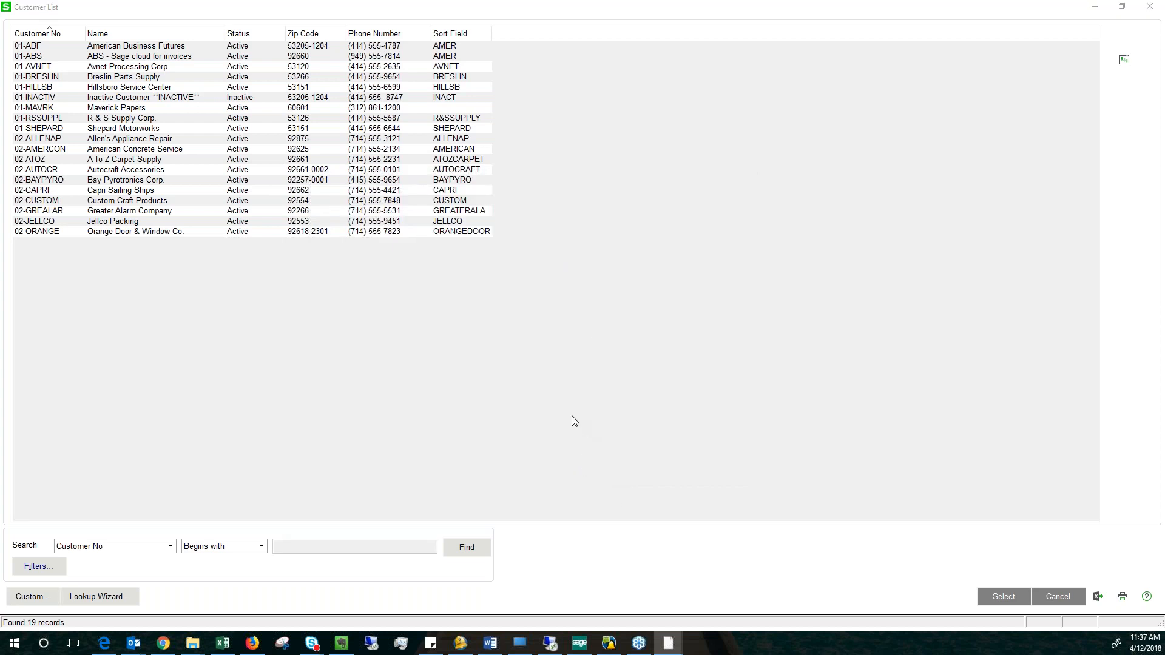
click(518, 456)
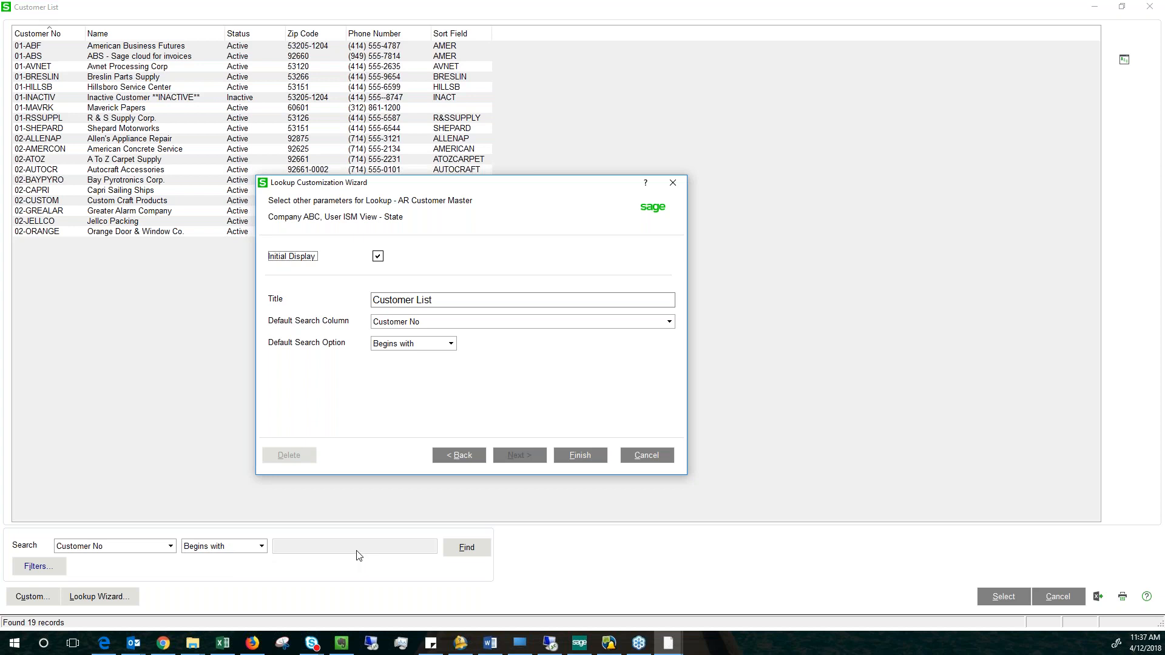
Set the default search column to Name and the default search option to Contains, and finish the lookup view.
click(497, 323)
click(497, 323)
click(448, 322)
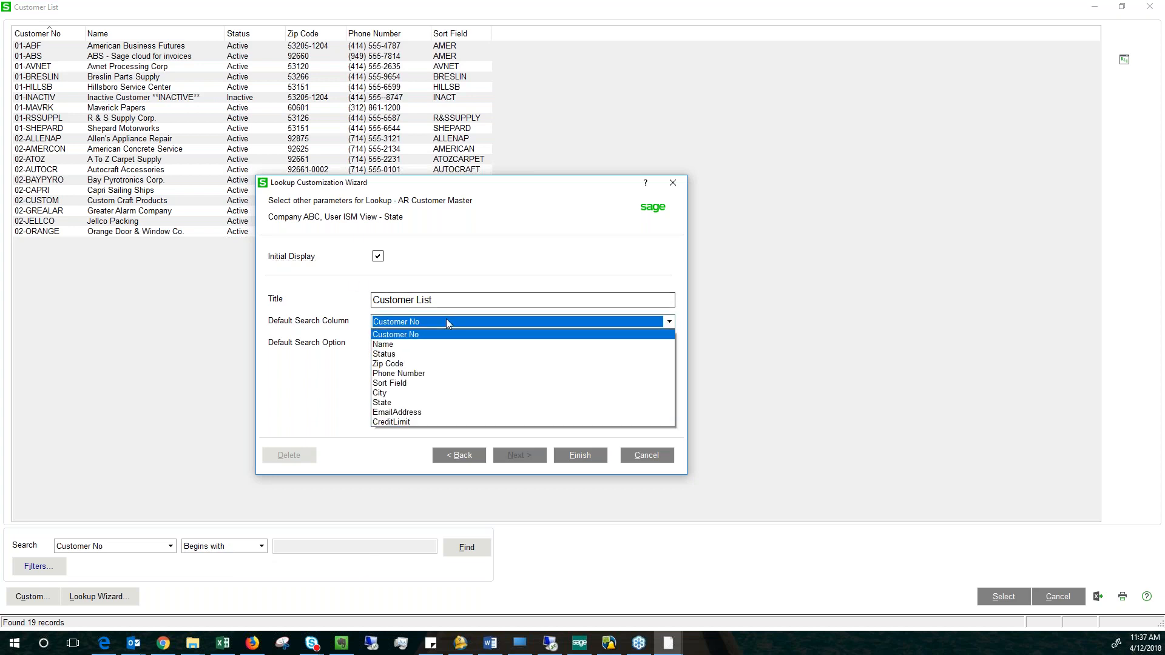
click(388, 344)
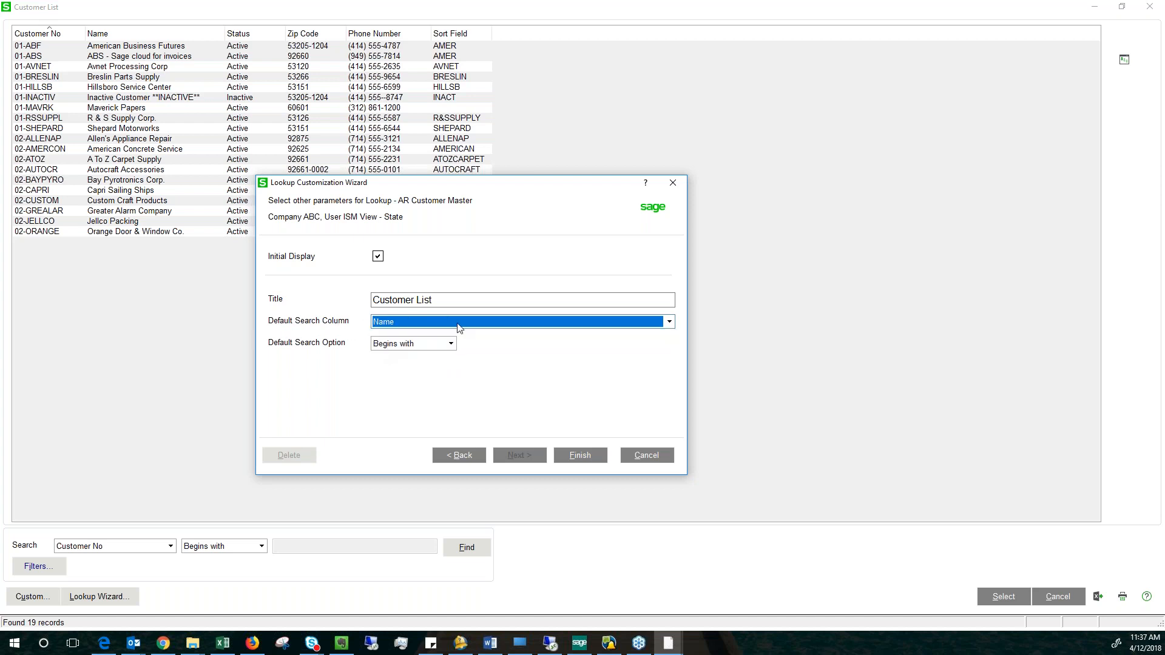
click(449, 344)
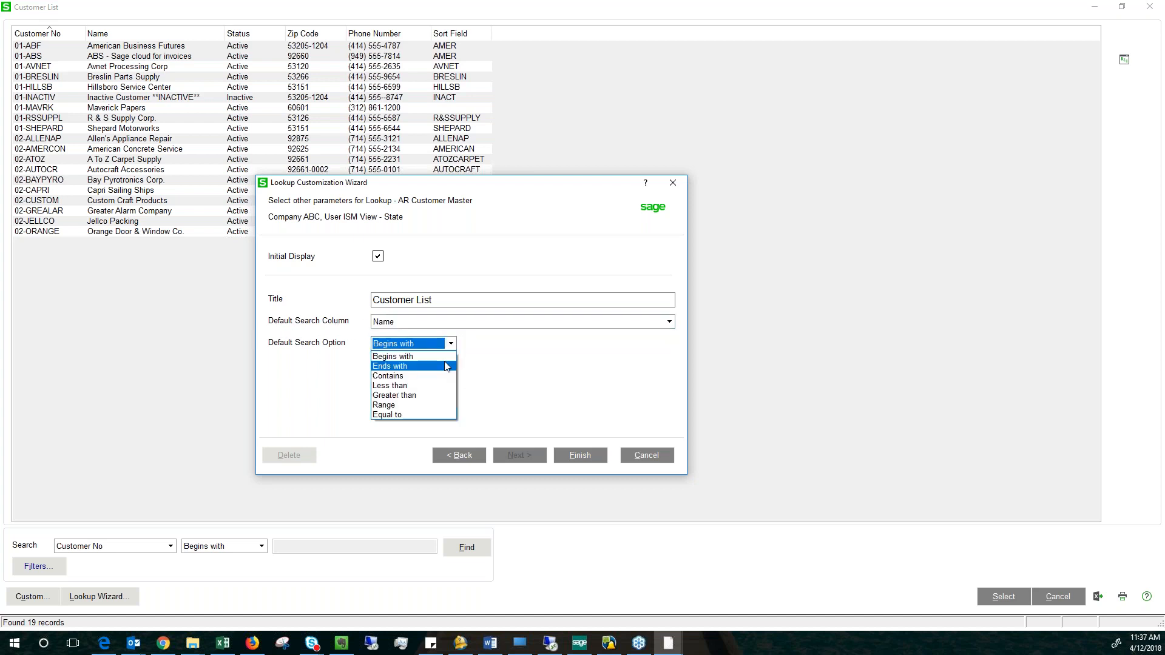
click(386, 376)
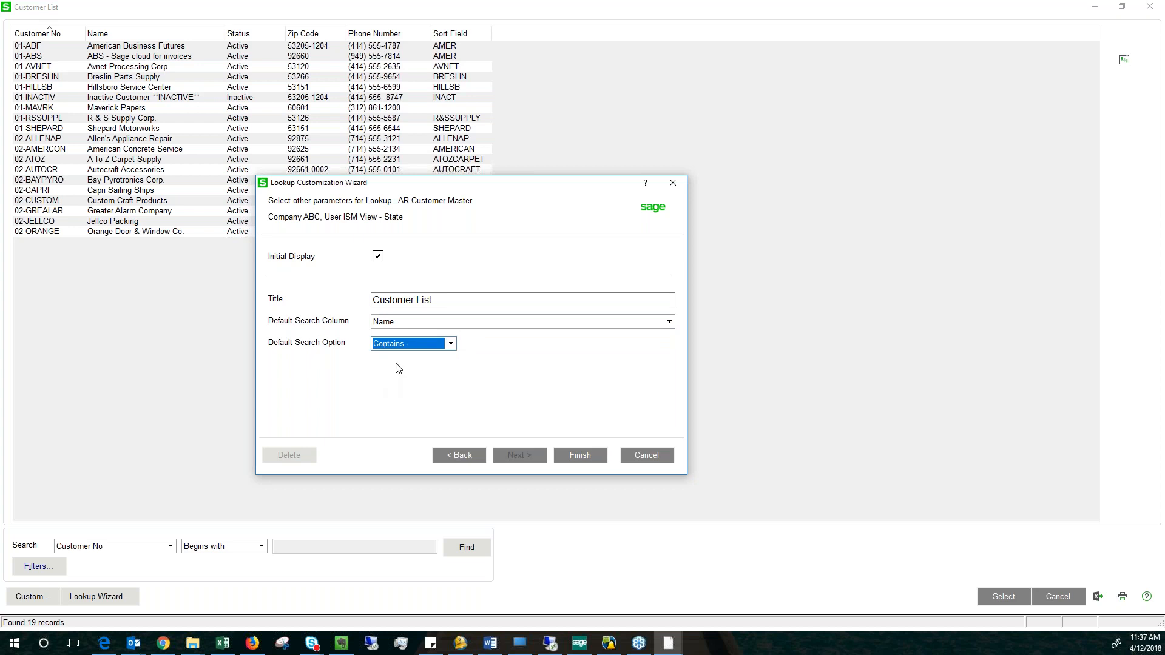
click(581, 456)
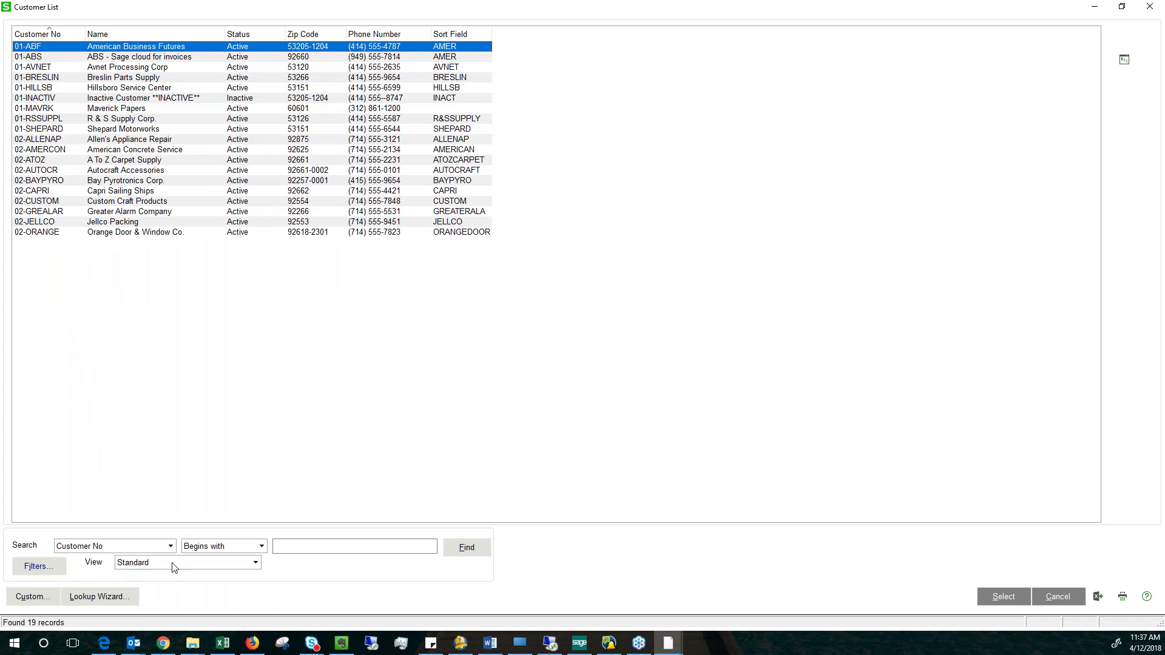
Switch the customer list from the Standard view to the State view.
click(255, 564)
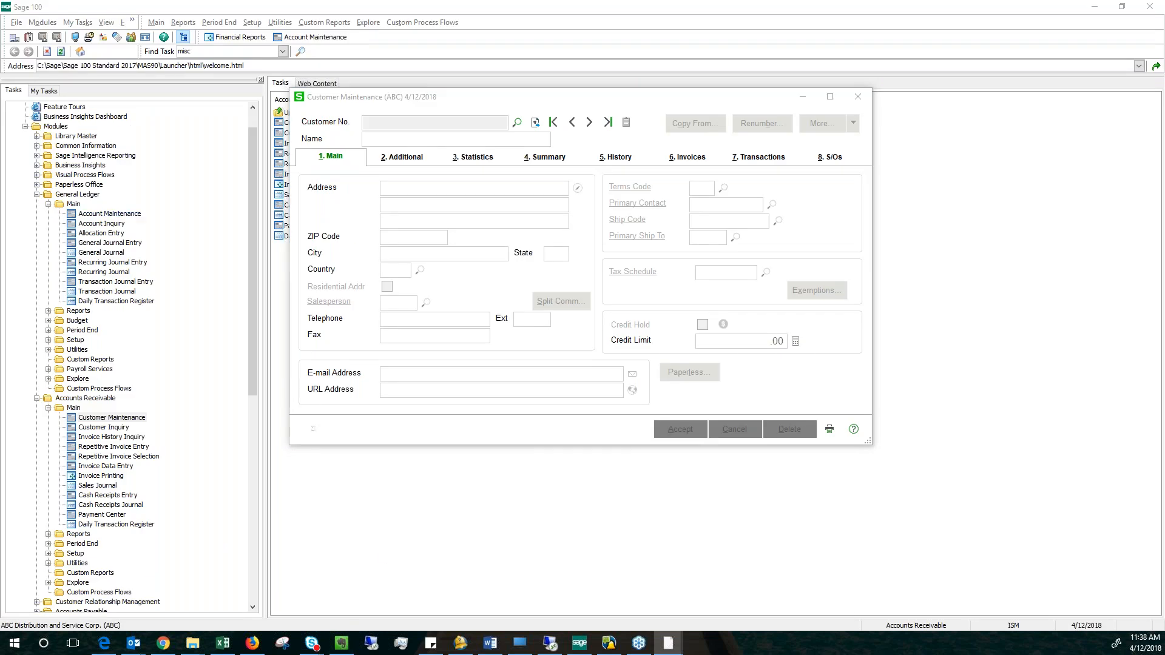
drag(274, 130, 459, 110)
click(694, 104)
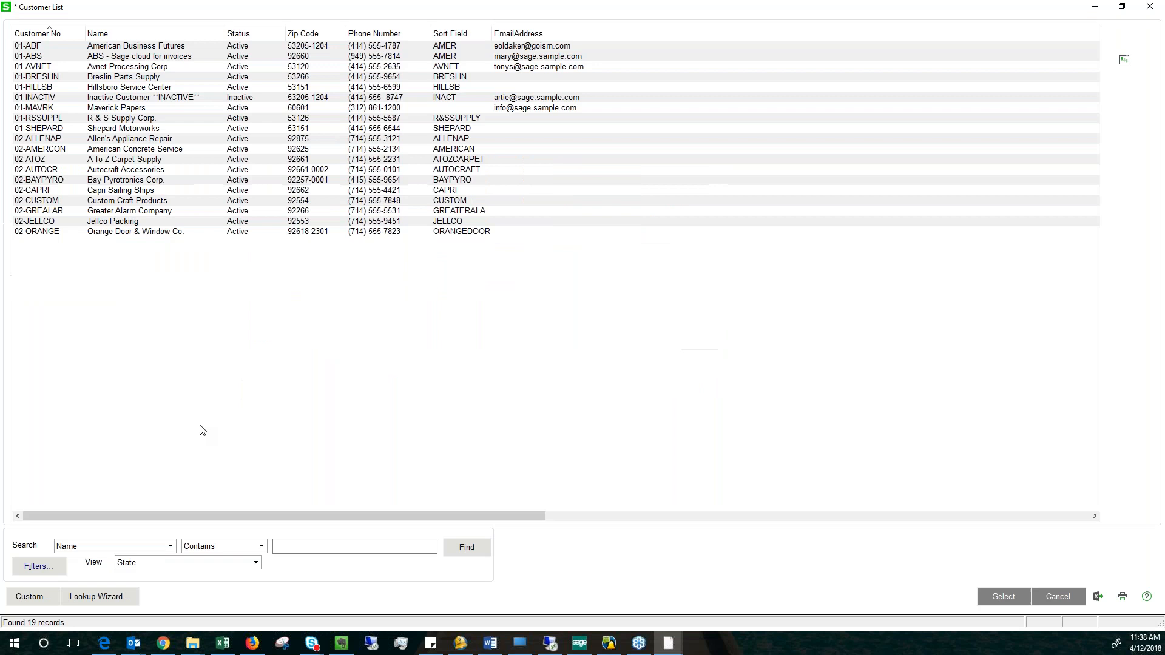
Narrow the EmailAddress column so the State, City and CreditLimit columns fit in the customer list.
drag(510, 520, 1035, 533)
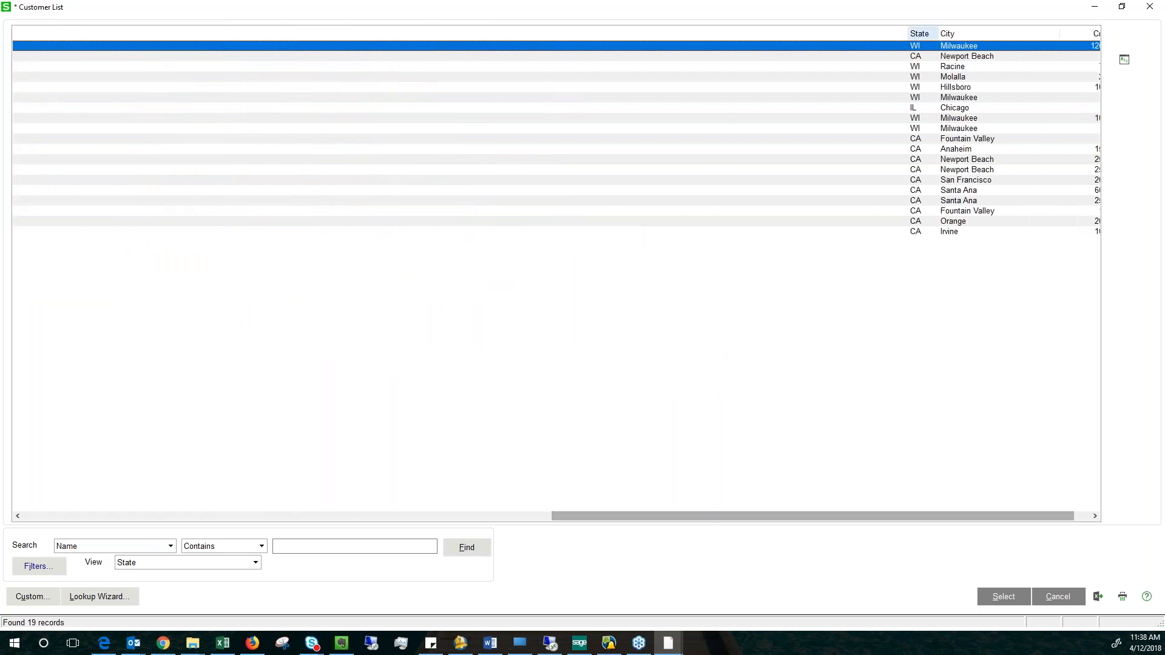
drag(909, 36, 369, 108)
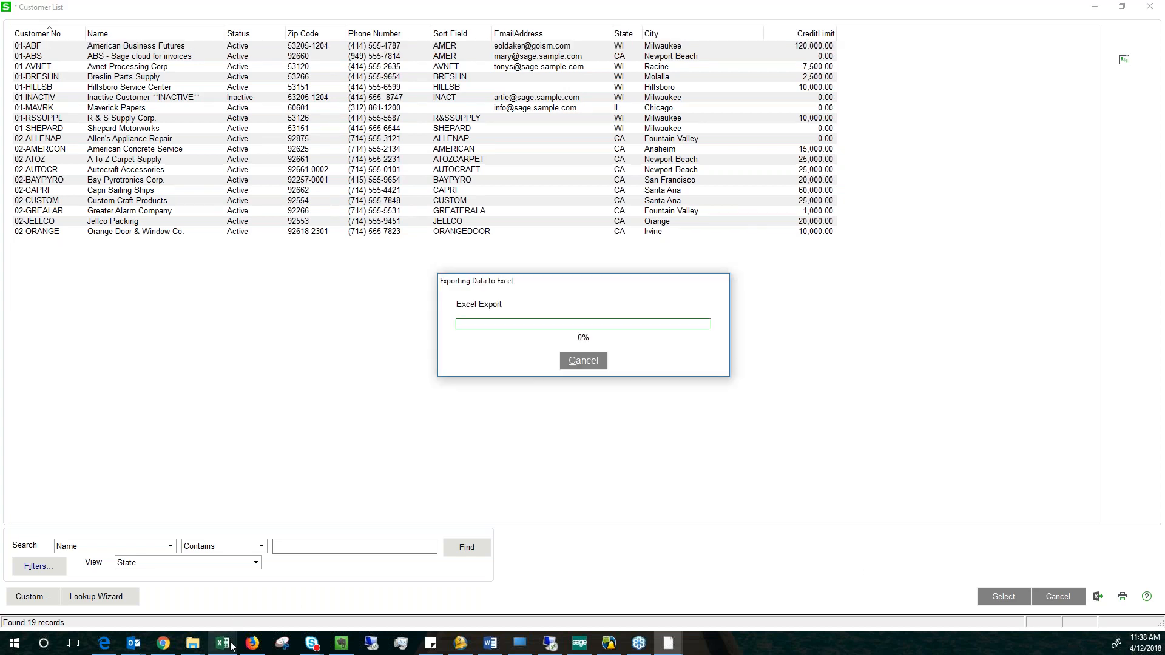
Switch to the exported customer list in Excel, review its column headings and rows, and close the workbook without saving.
mouse_move(232, 647)
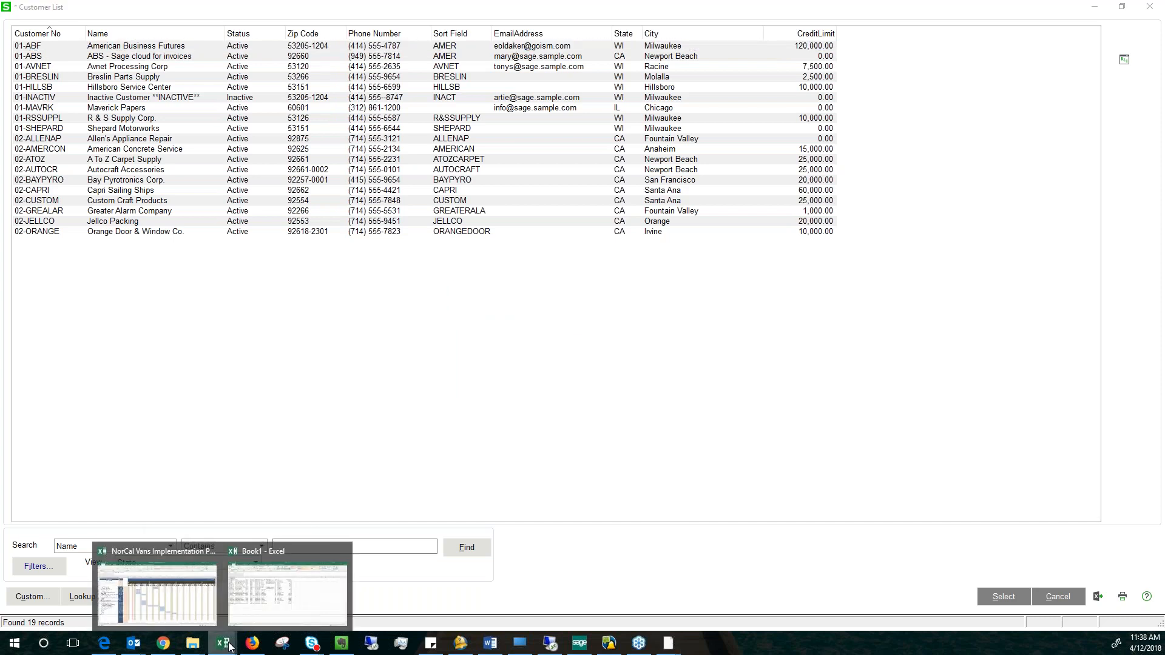
click(297, 551)
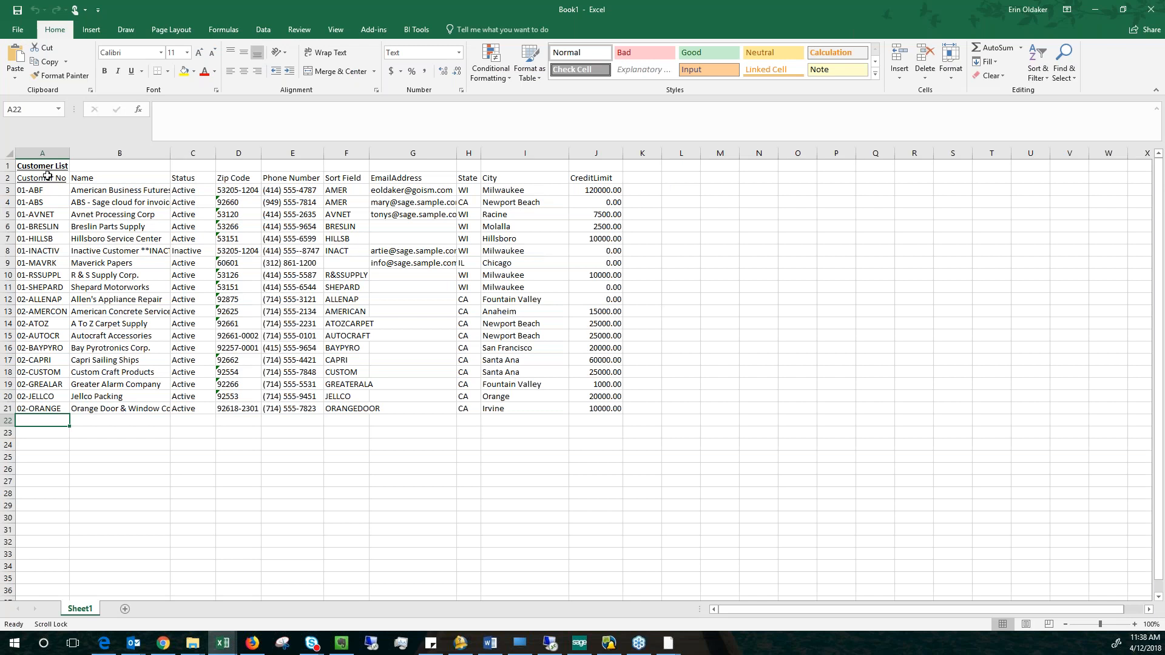
drag(66, 179, 603, 178)
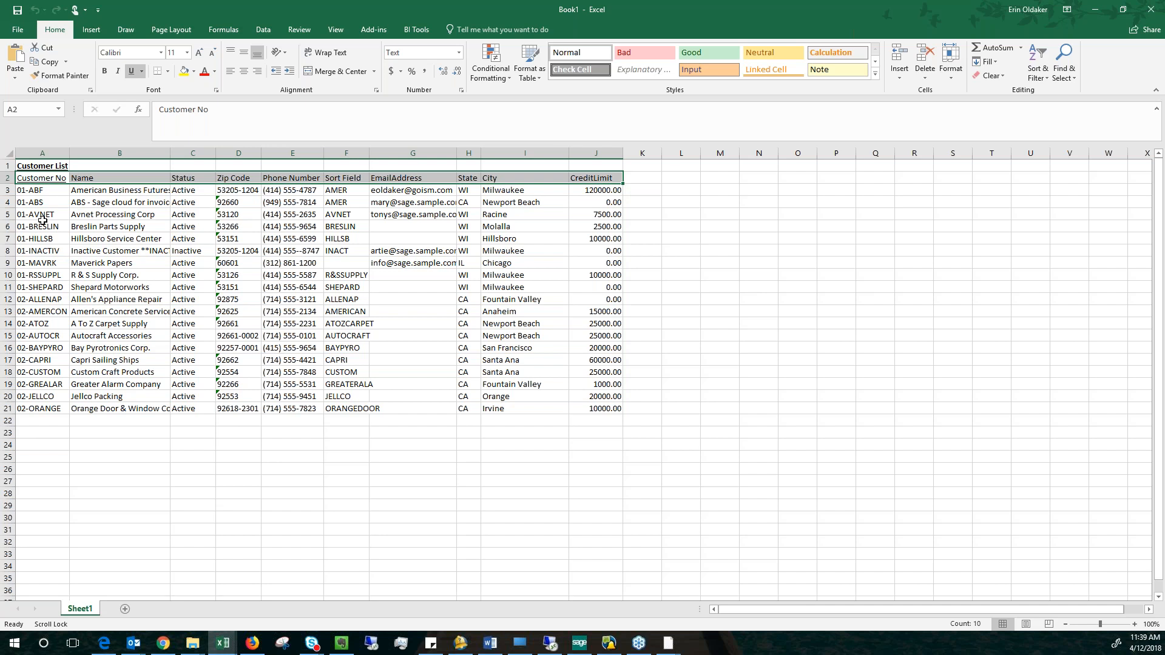
drag(42, 178, 616, 423)
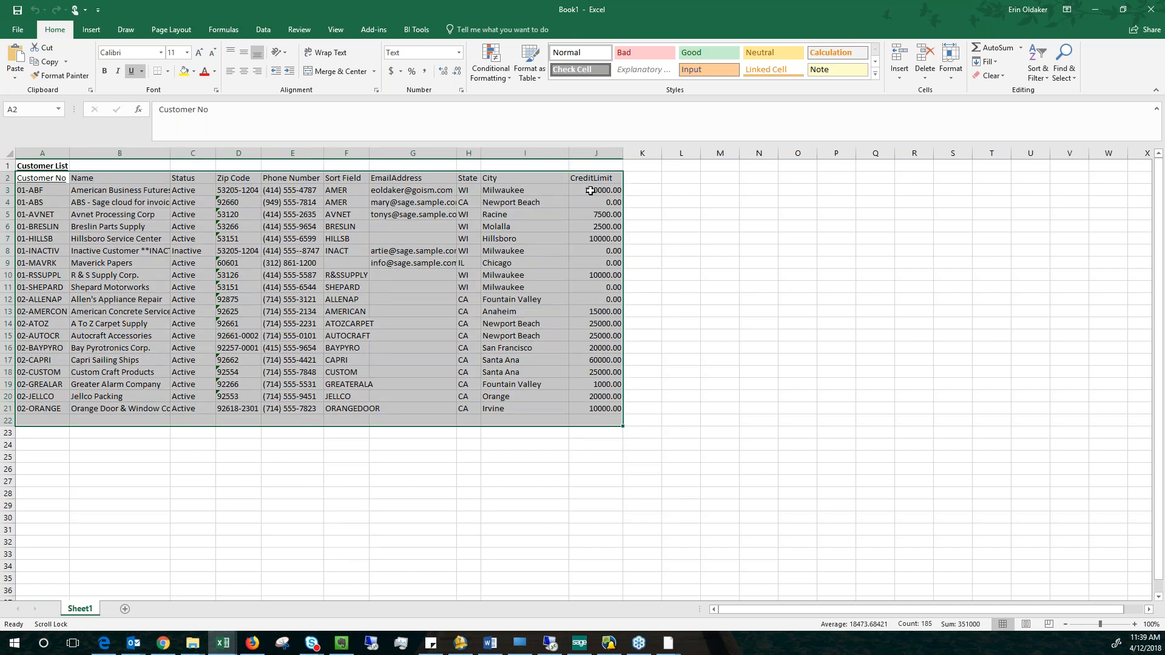
click(1152, 10)
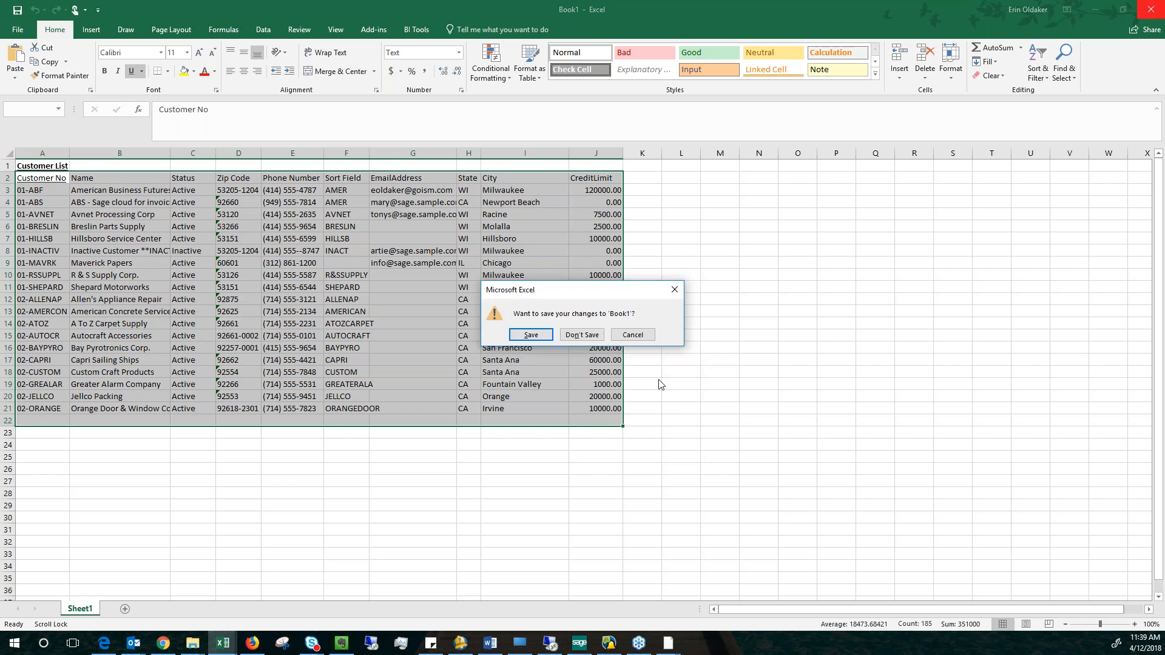
click(582, 335)
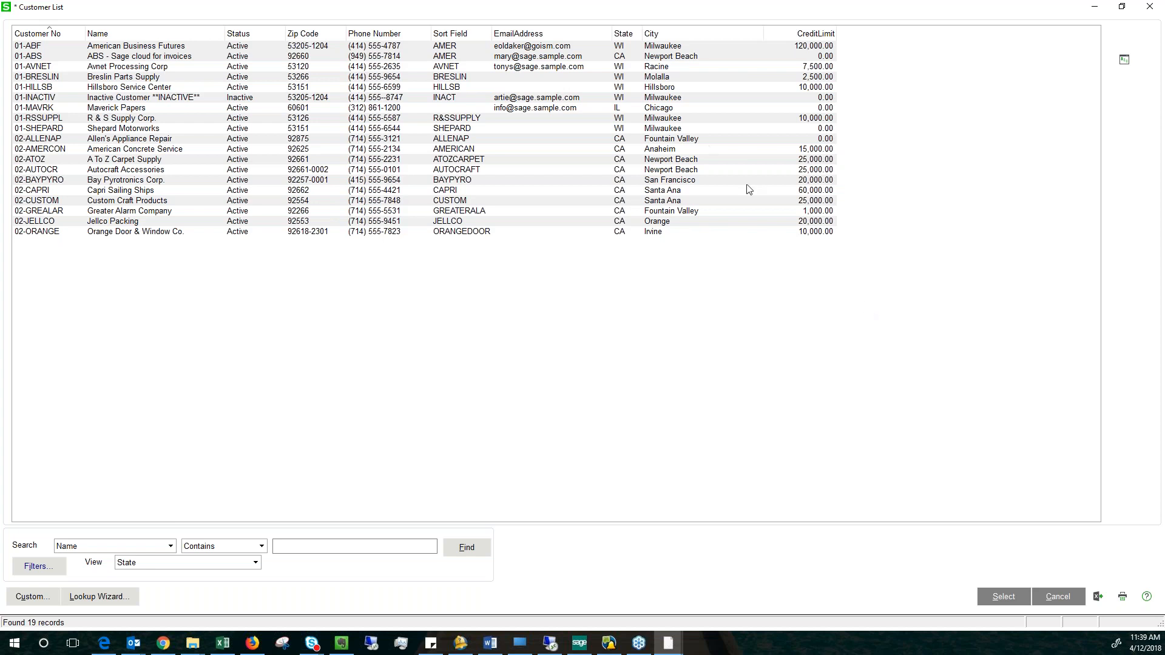
Leave the customer list without choosing a record and close Customer Maintenance.
click(814, 171)
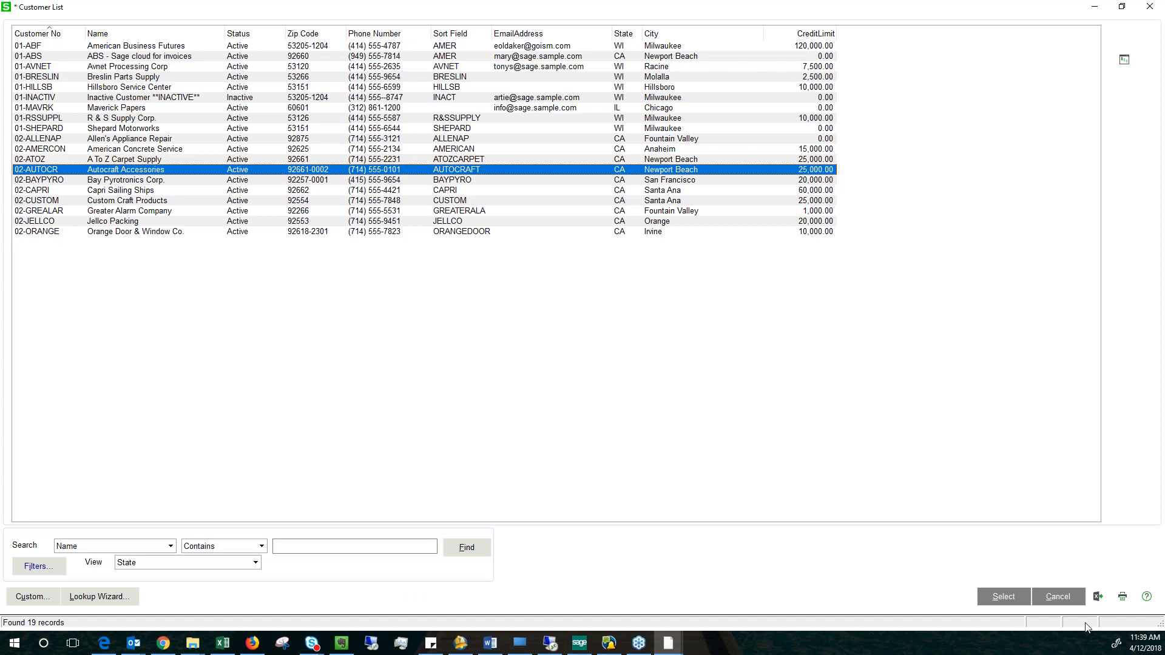
click(1057, 599)
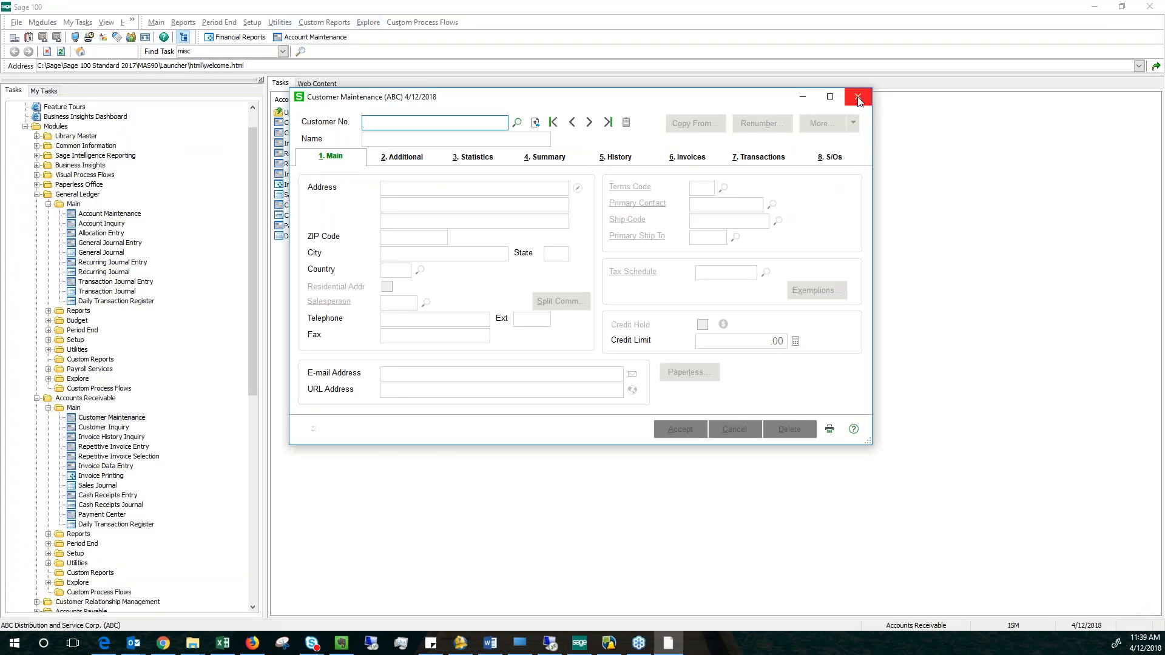
click(857, 98)
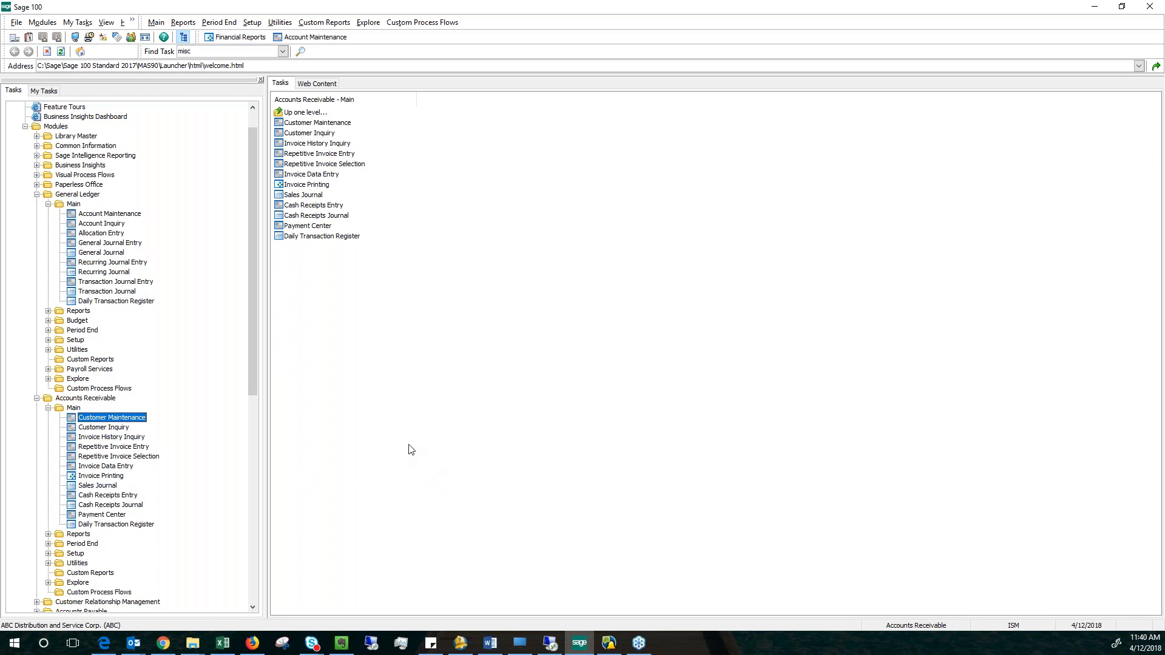
key(alt+Tab)
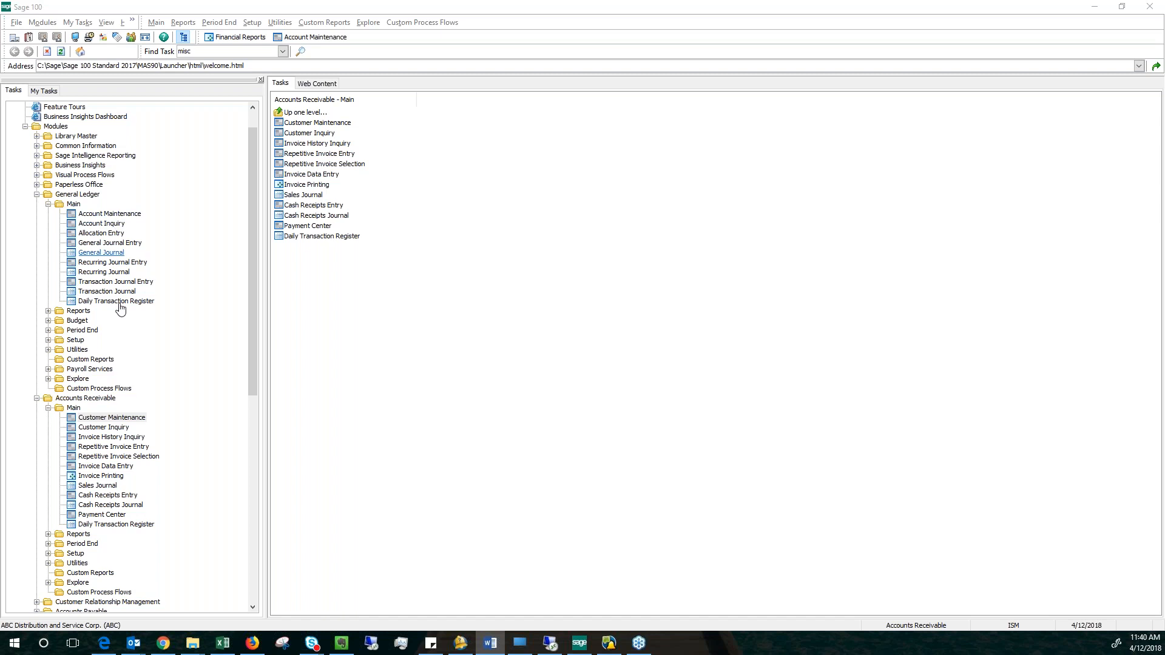
Open General Journal Entry in General Ledger and create a new batch with the next automatic batch number.
double_click(108, 243)
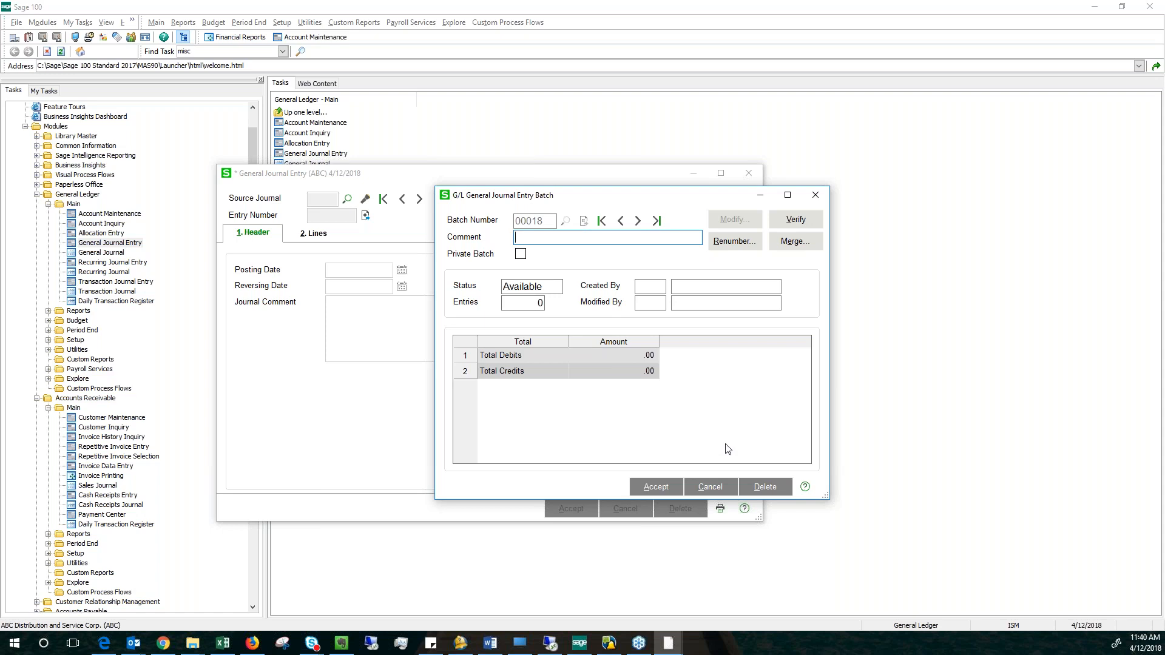
click(718, 489)
click(584, 222)
click(661, 488)
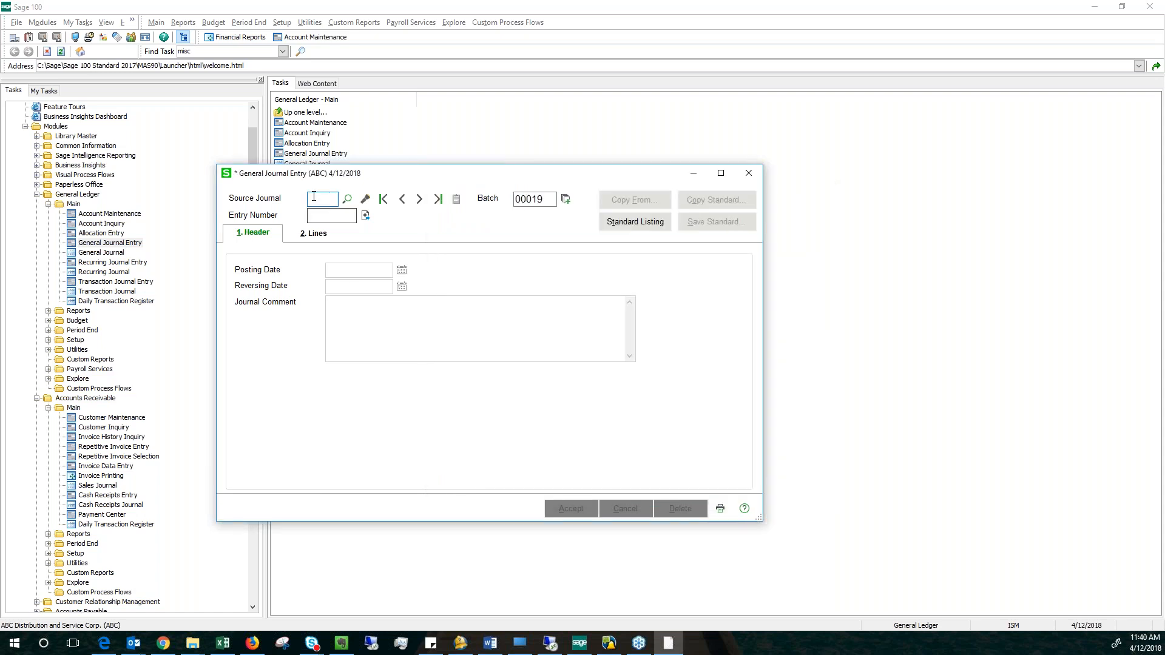
Start a journal entry with source journal JE and the next automatic entry number, keeping the default posting date.
text(JE)
key(Tab)
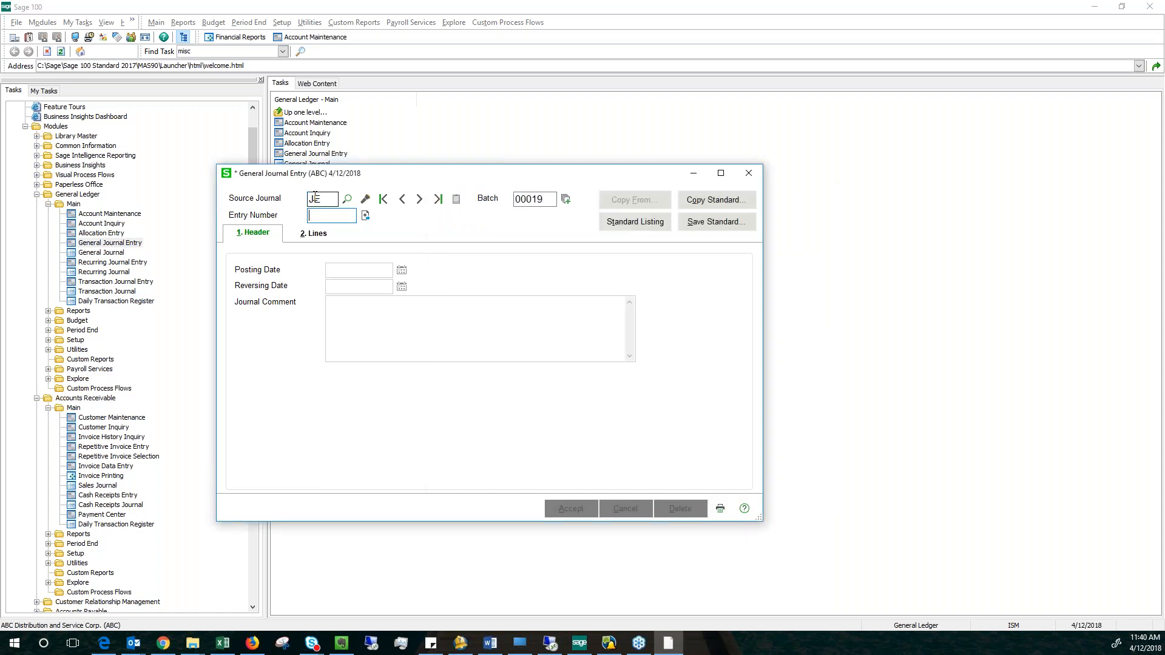
click(366, 215)
click(382, 271)
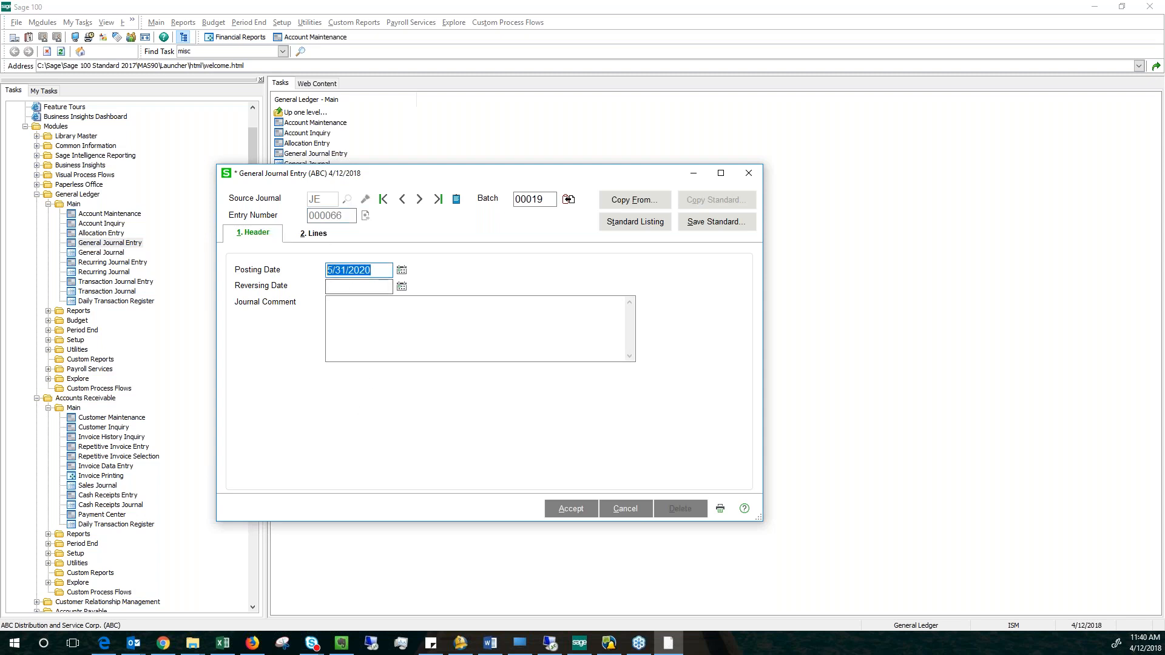
click(356, 310)
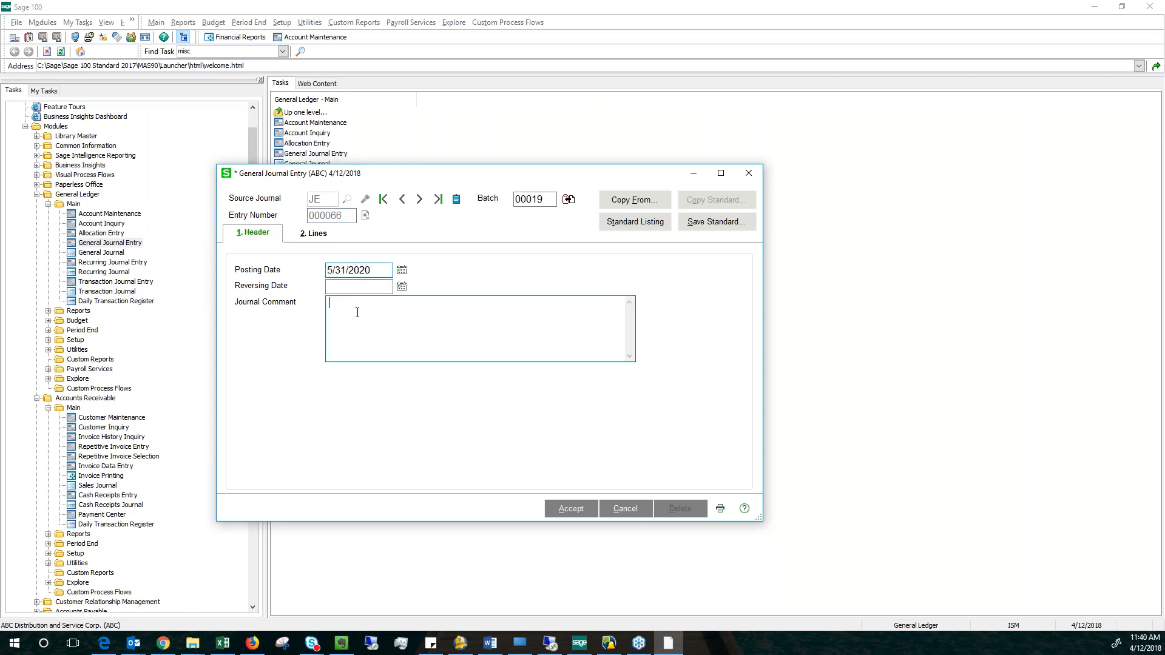
On the entry's lines, look up account 110-01-00 for the first line and give it a debit of 100.00.
click(312, 234)
click(374, 284)
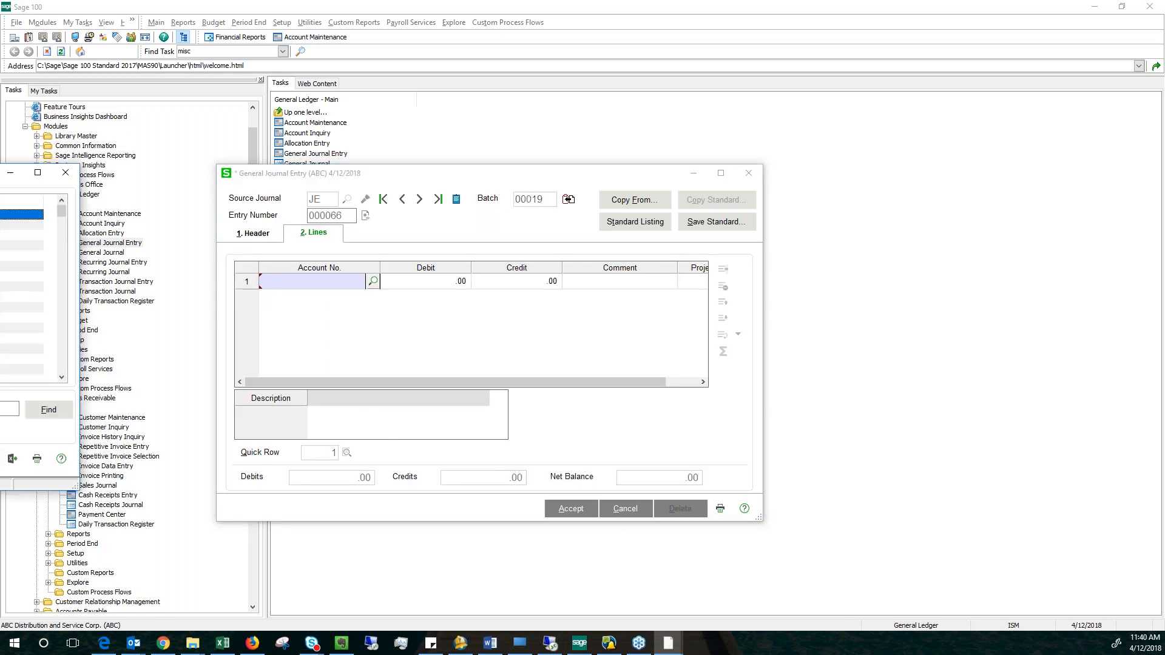
click(253, 293)
click(543, 459)
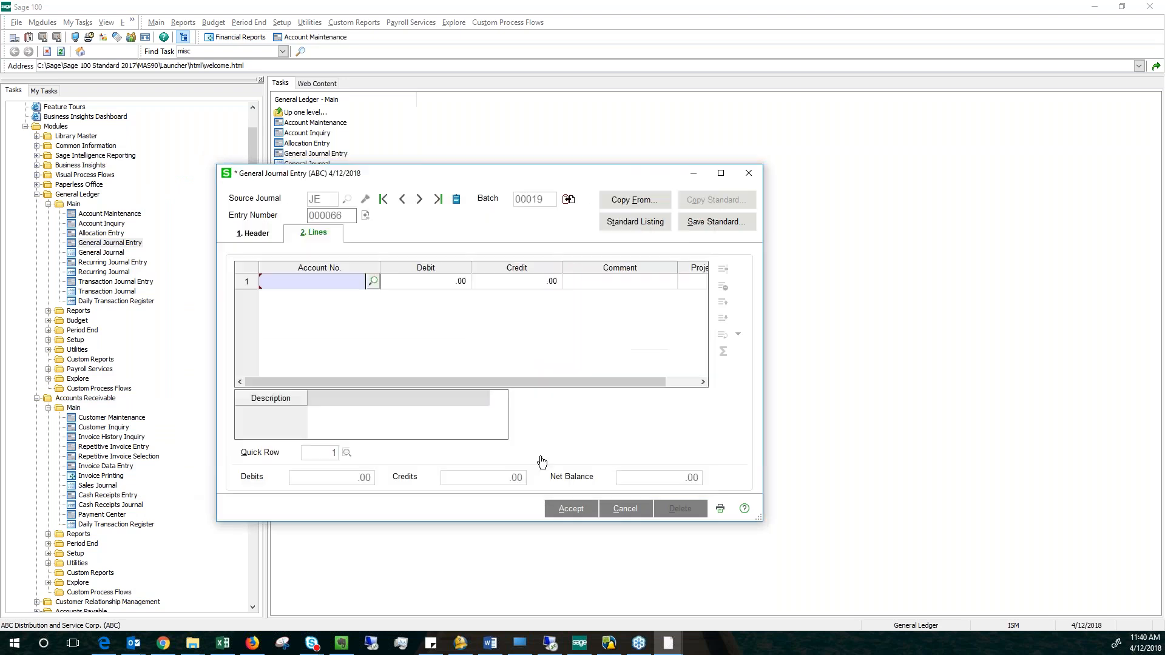
key(Tab)
text(1.0000)
key(Tab)
Add a second journal line using the account lookup to choose the Buildings account 155-00-00.
click(350, 297)
click(376, 297)
scroll(308, 319, down, 5)
click(340, 340)
click(520, 463)
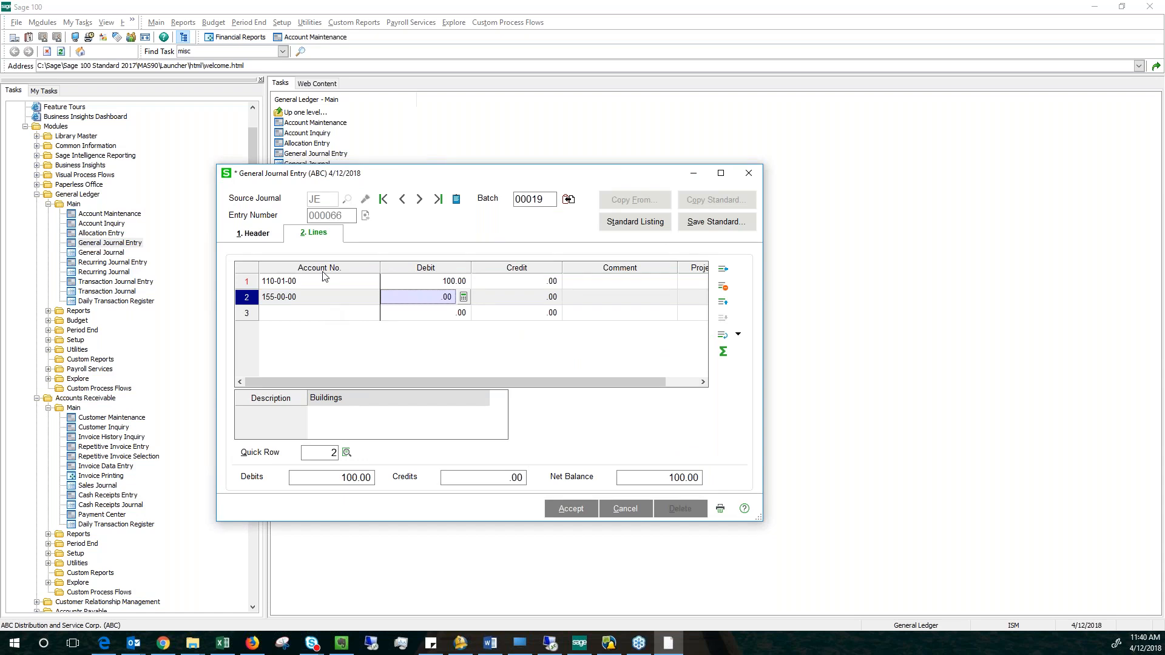
Use Net Balance to fill the Buildings line with the offsetting credit of 100.00 and check the entry's net balance.
click(724, 352)
click(530, 298)
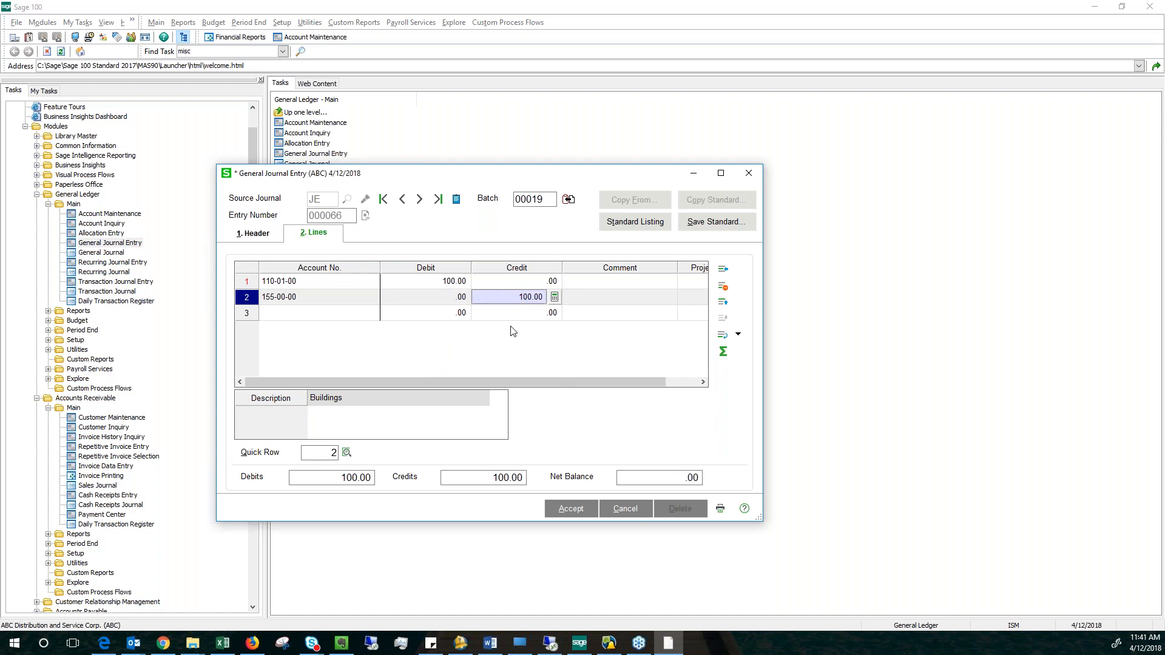
click(673, 477)
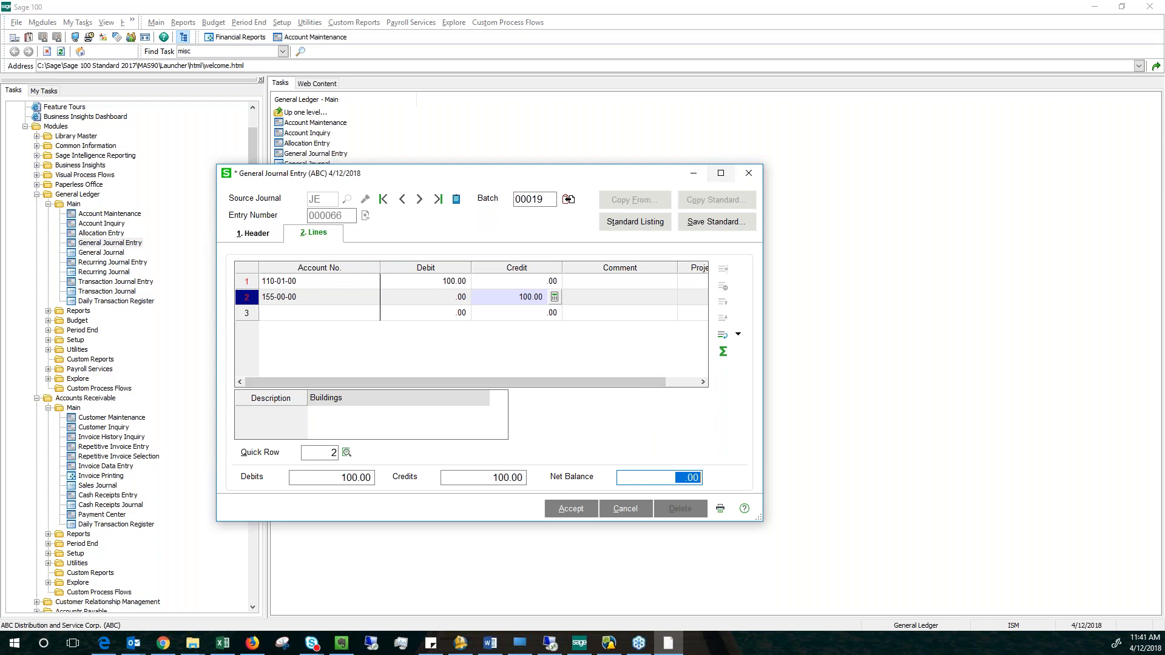
Save the lines as standard journal INSURA, overwriting the existing one with its description and comments option kept, and accept the entry.
click(708, 222)
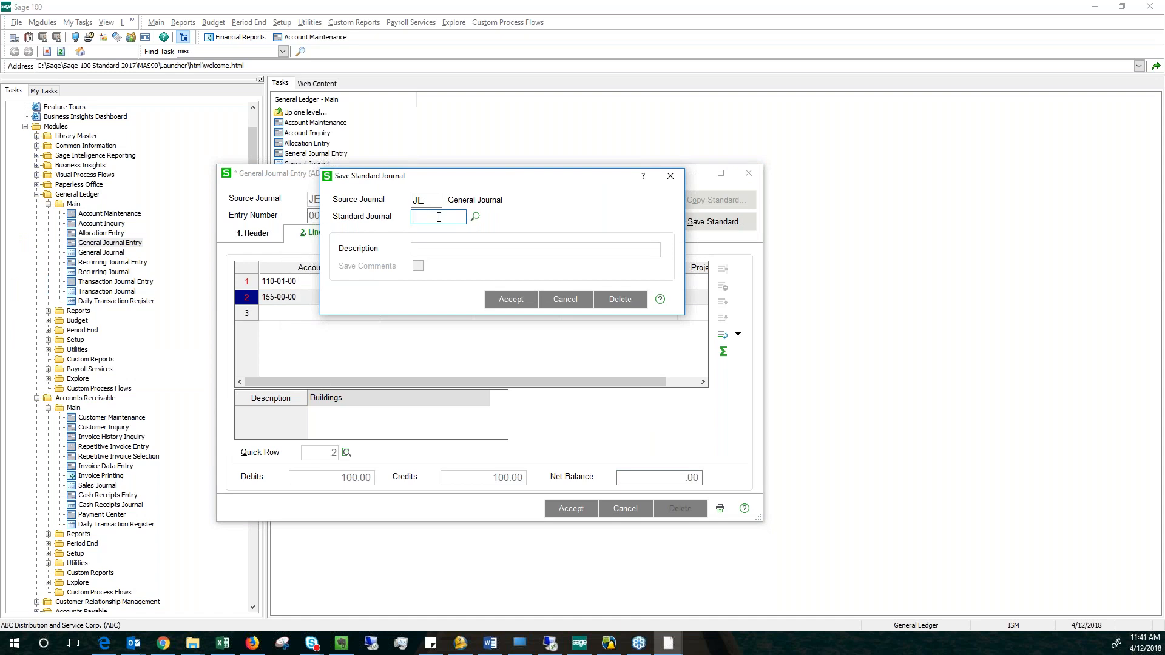
text(INSURA)
key(Return)
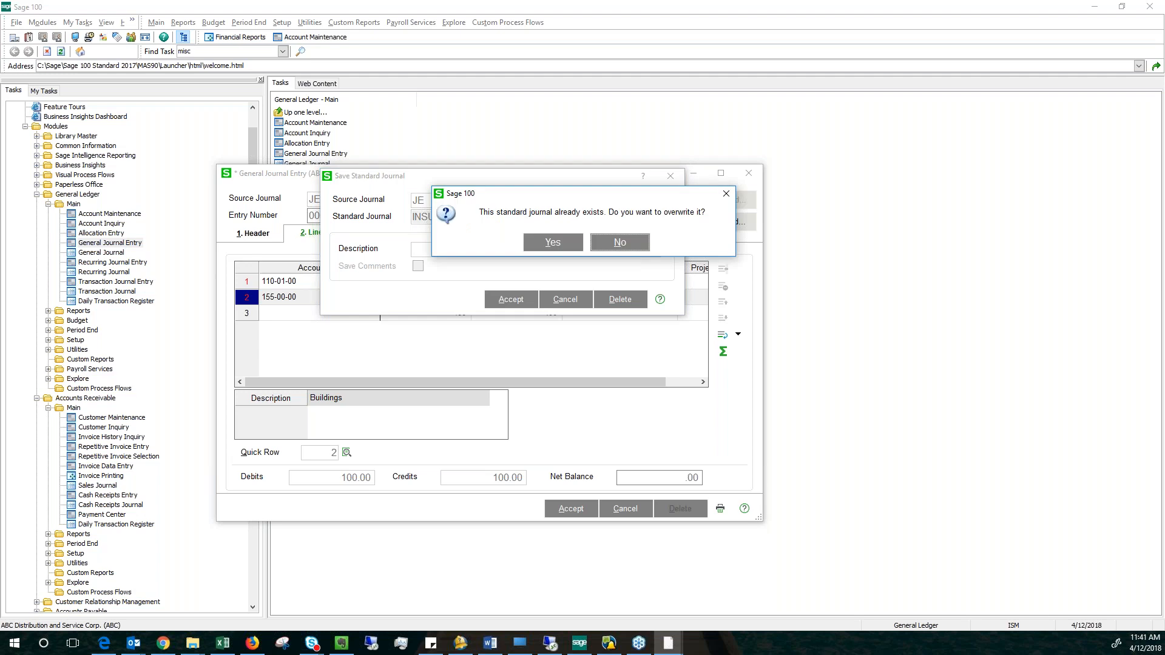
click(554, 244)
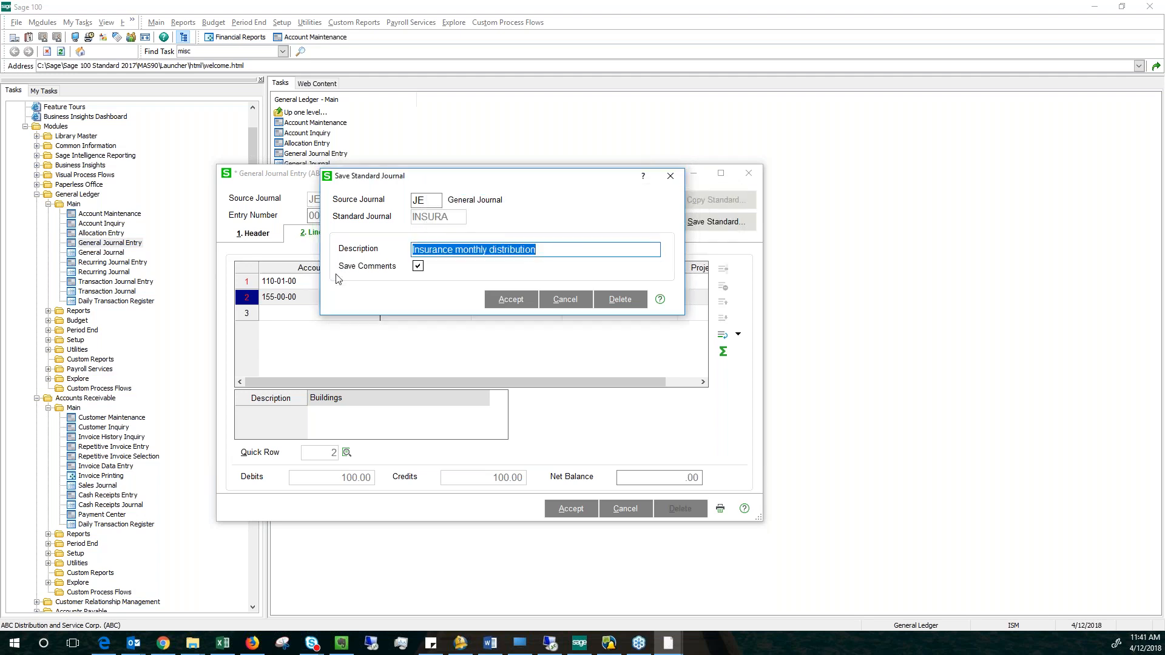
click(511, 300)
click(570, 507)
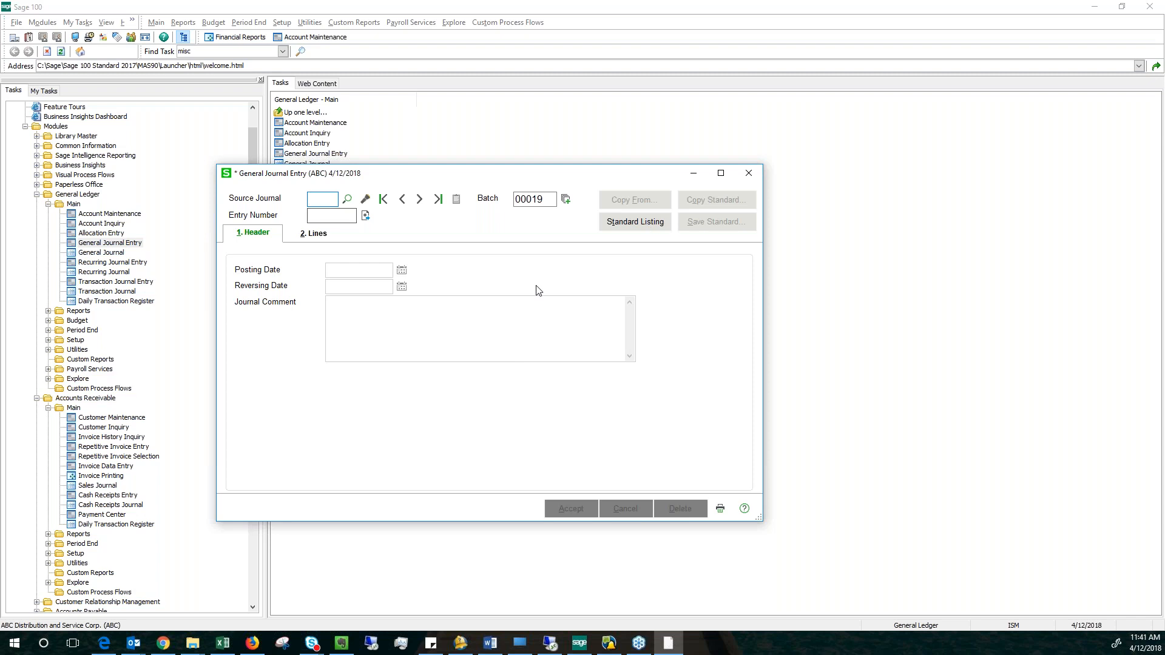
Try to preview the General Ledger Standard Journal Listing, and close General Journal Entry.
click(636, 224)
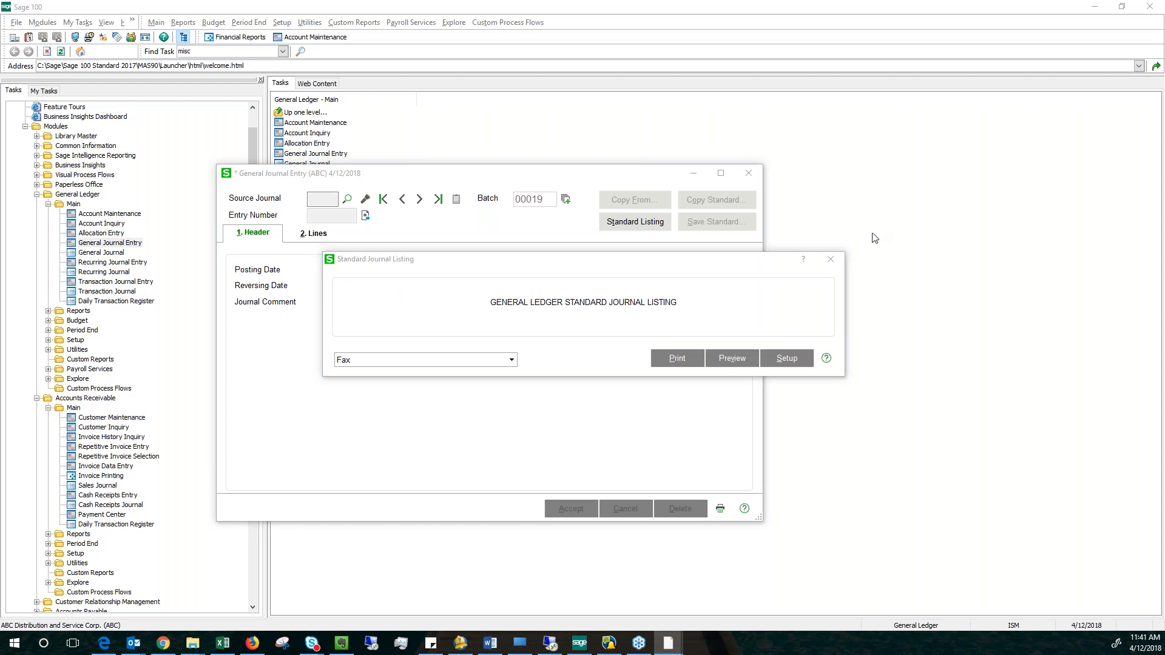
click(729, 360)
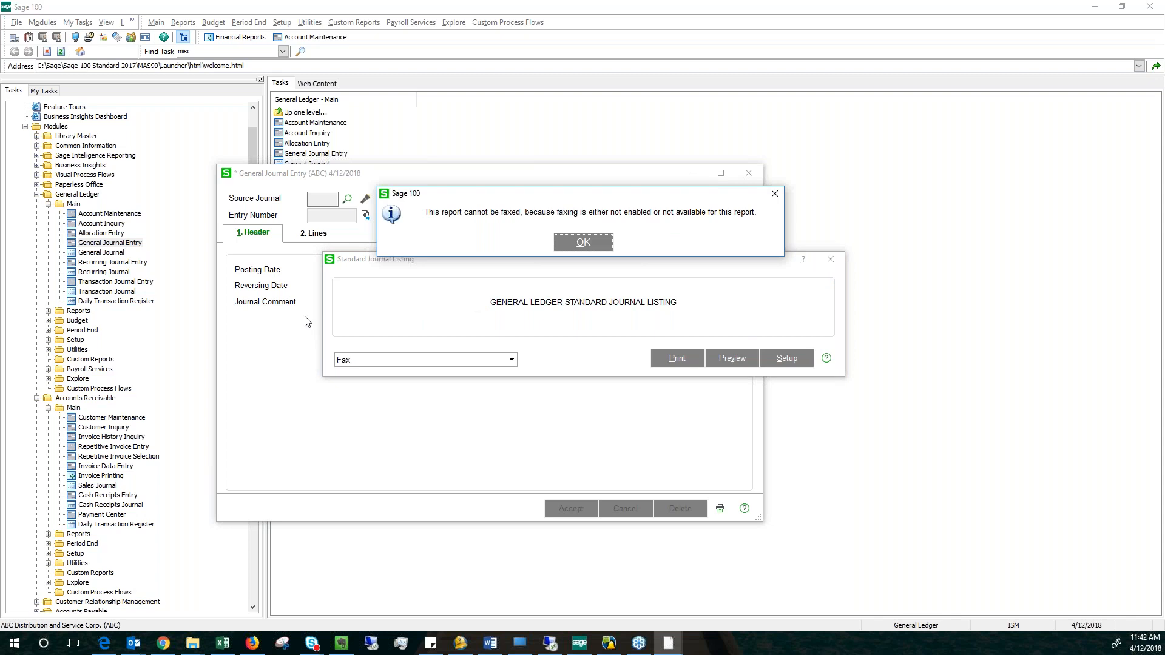
click(595, 243)
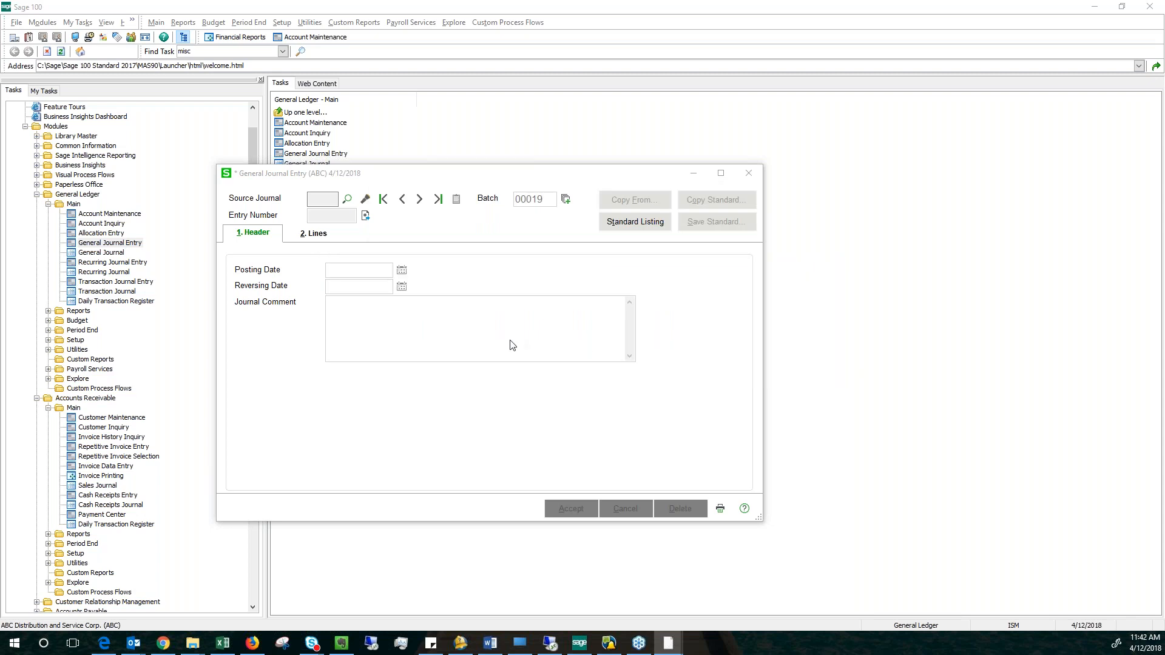
key(Escape)
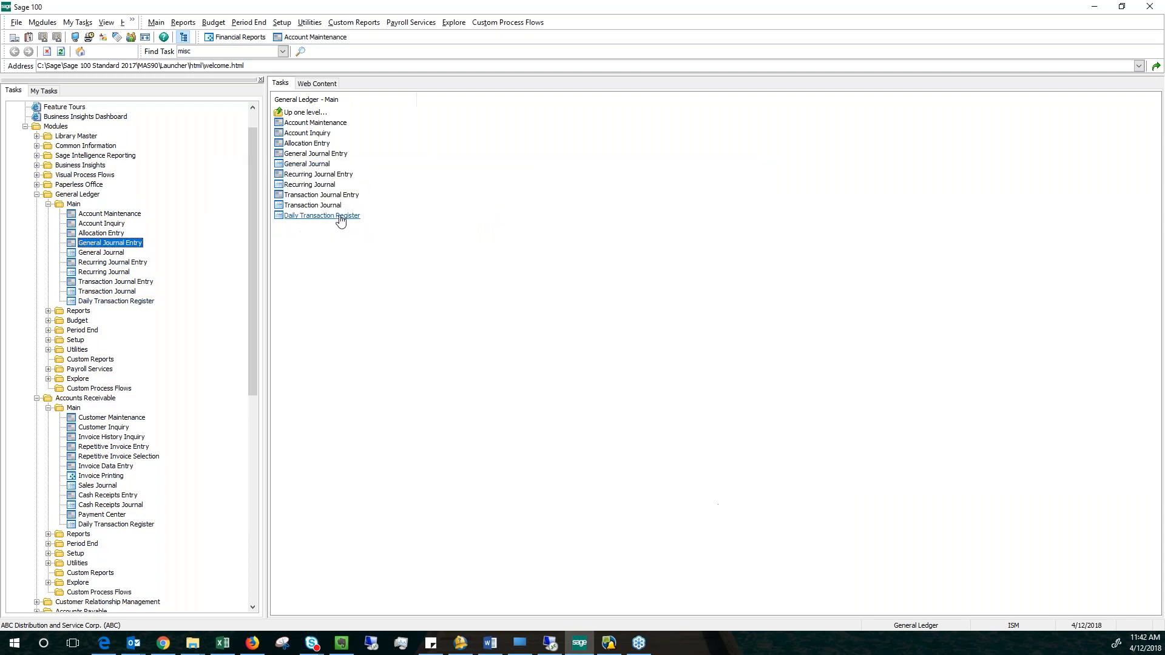
Reopen General Journal Entry with another new batch and start a JE entry using the next automatic entry number.
double_click(117, 245)
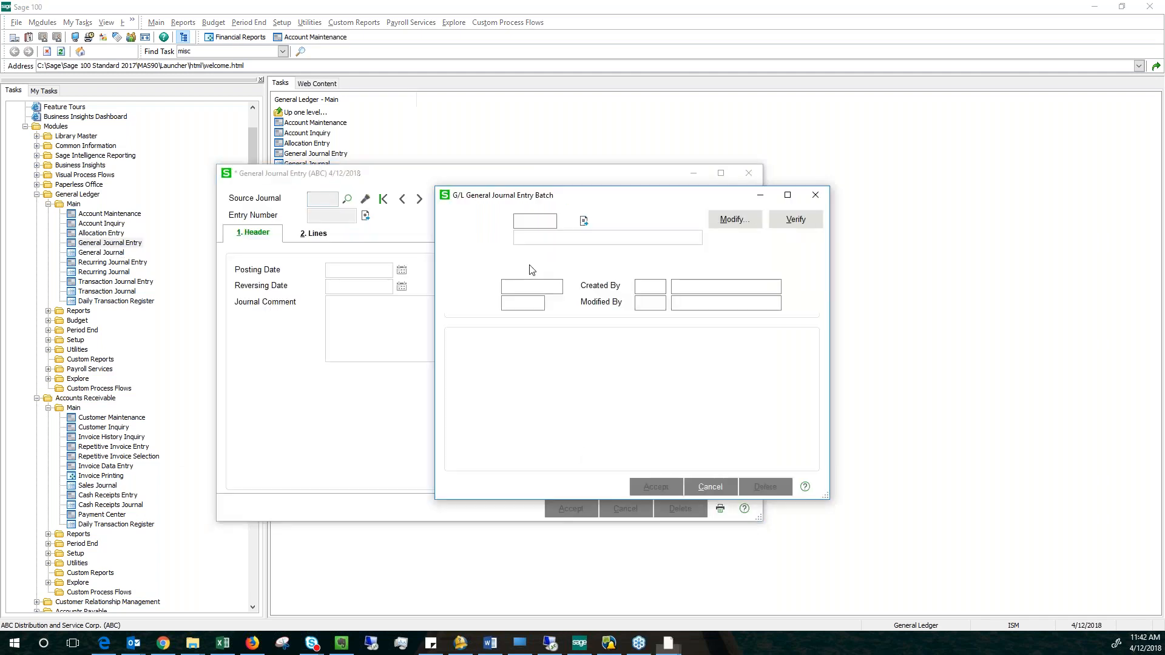
click(584, 220)
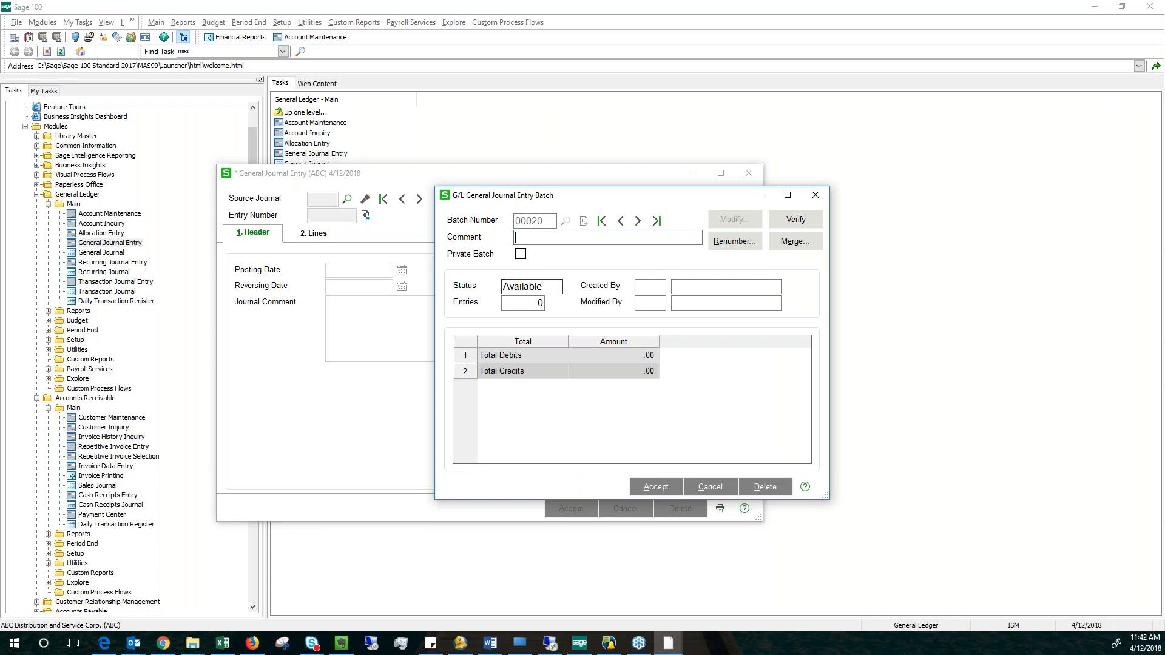
click(658, 488)
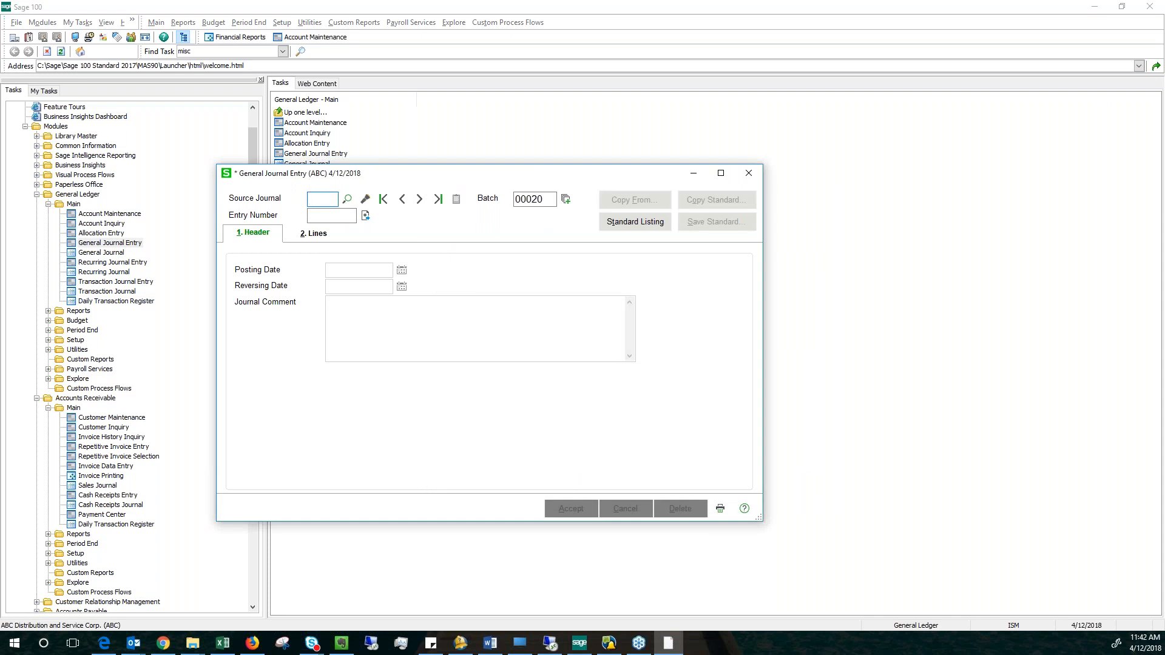
key(Tab)
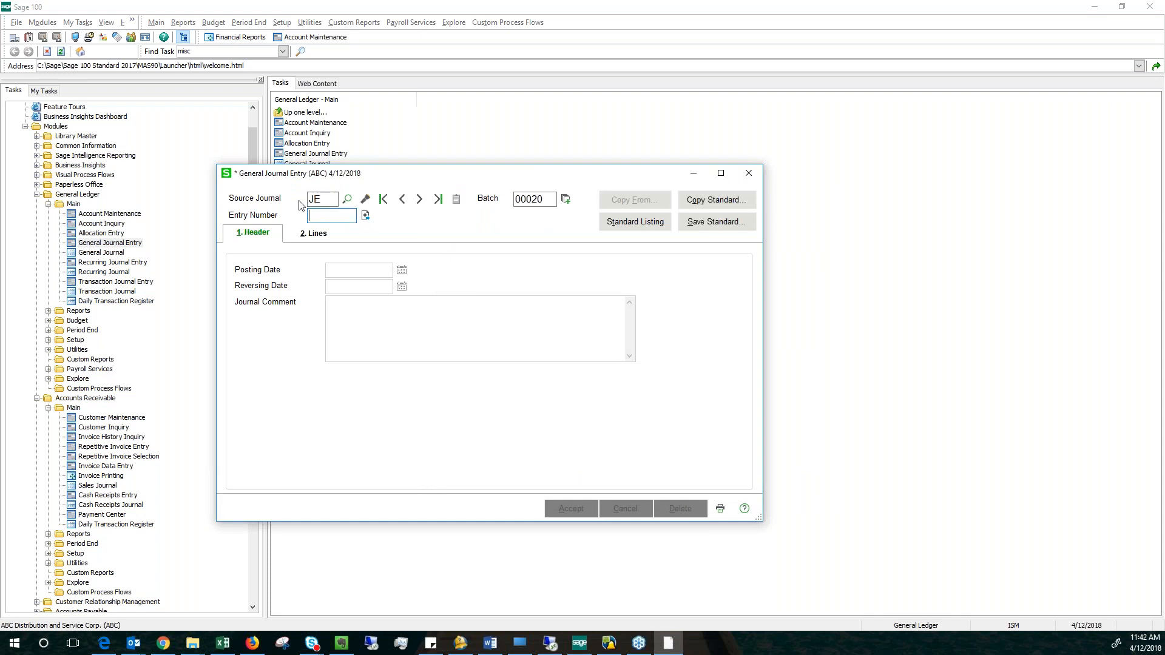
click(365, 216)
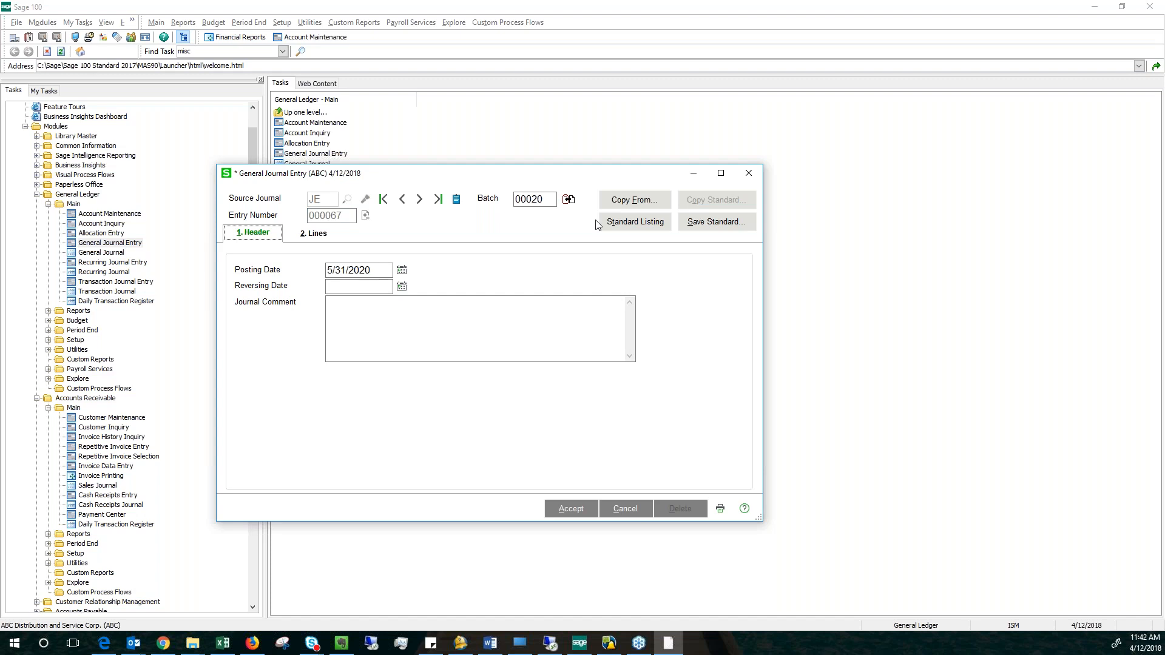
Copy the standard journal INSUR into the new entry and check its journal comment.
click(634, 200)
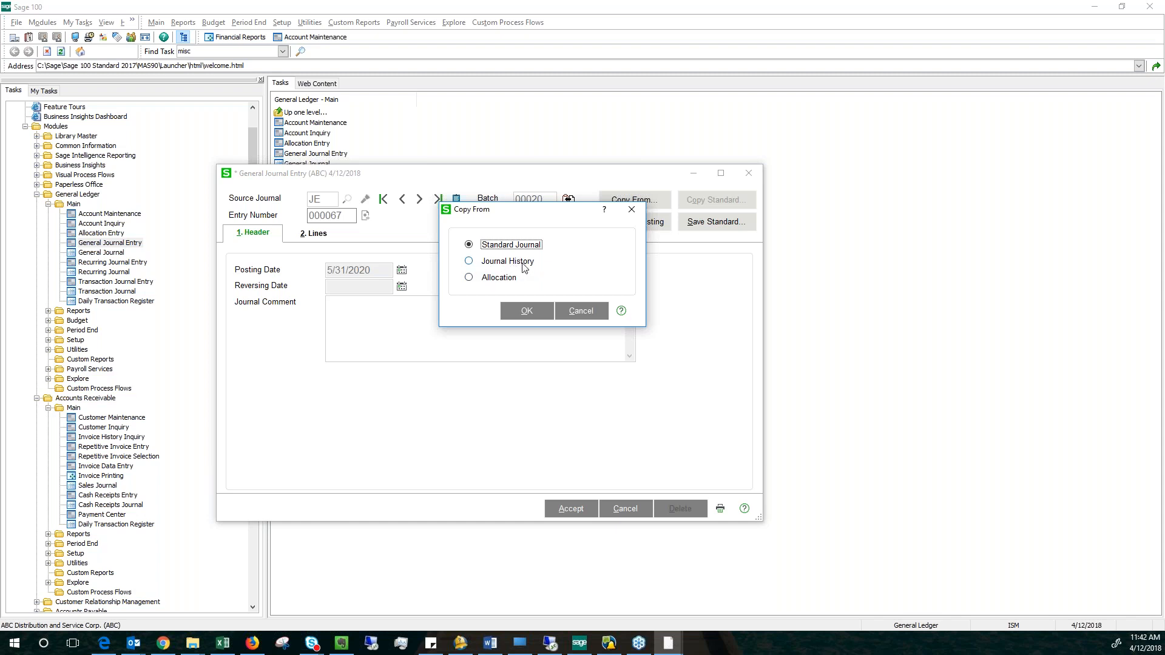
click(527, 311)
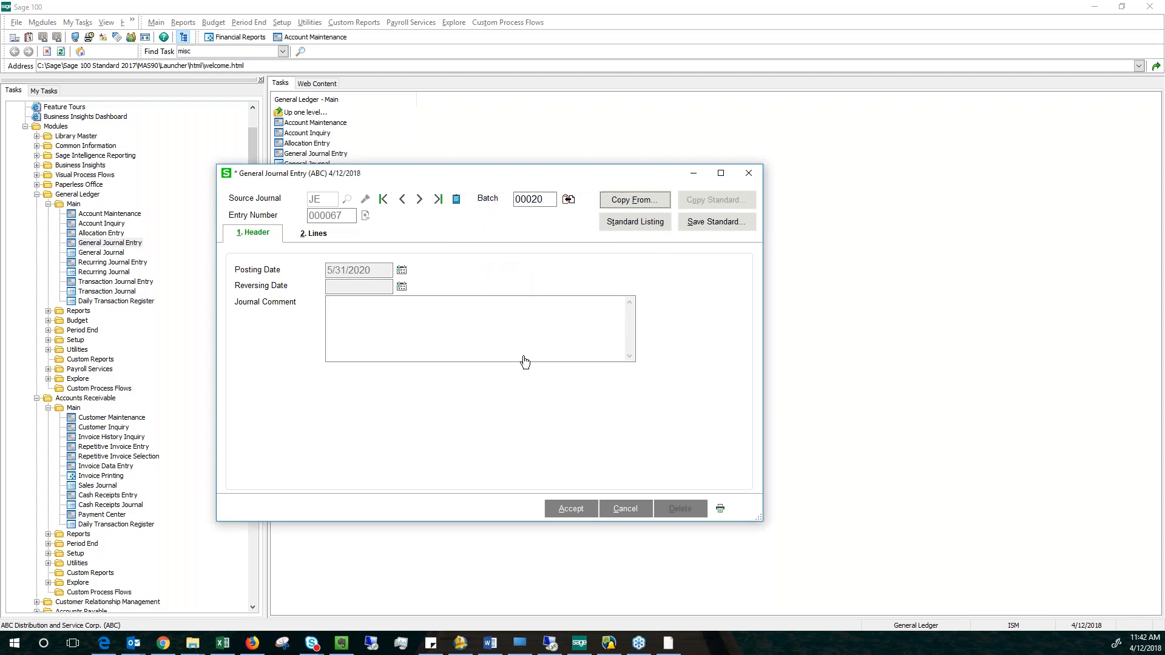
click(635, 221)
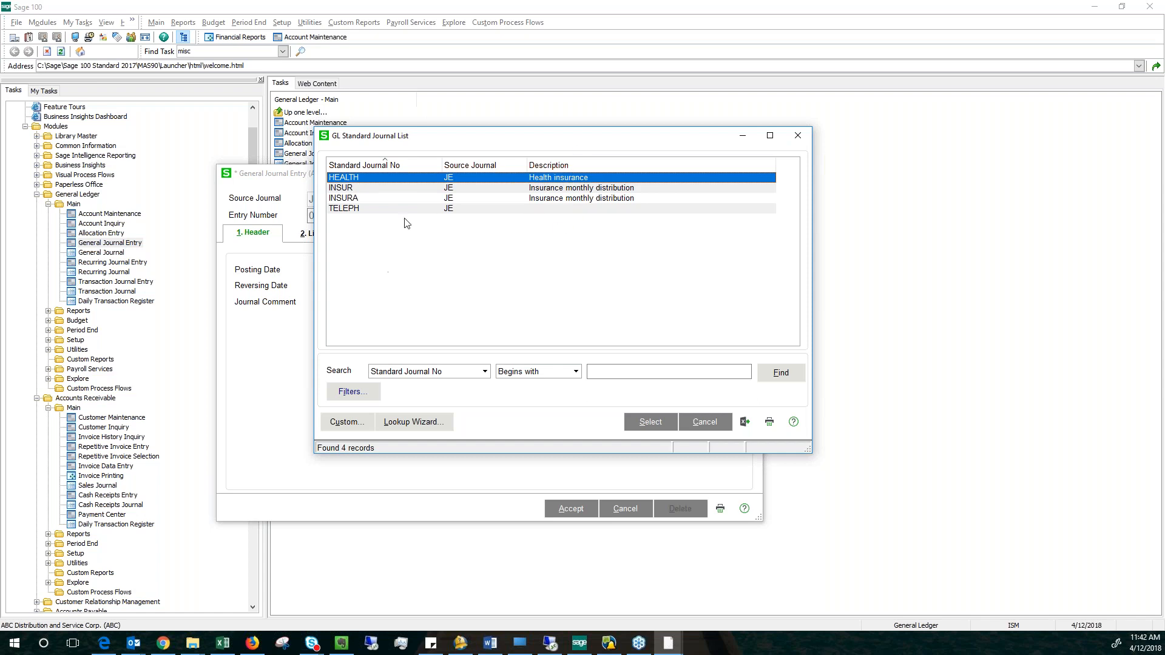
click(359, 188)
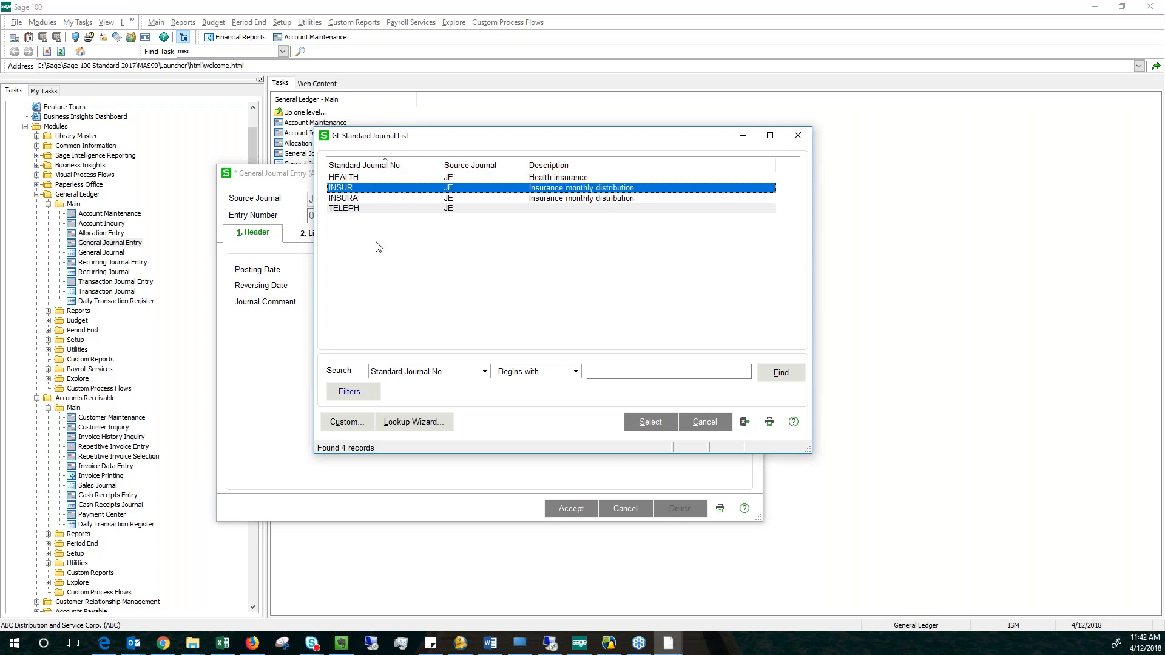
double_click(375, 189)
drag(468, 303, 330, 303)
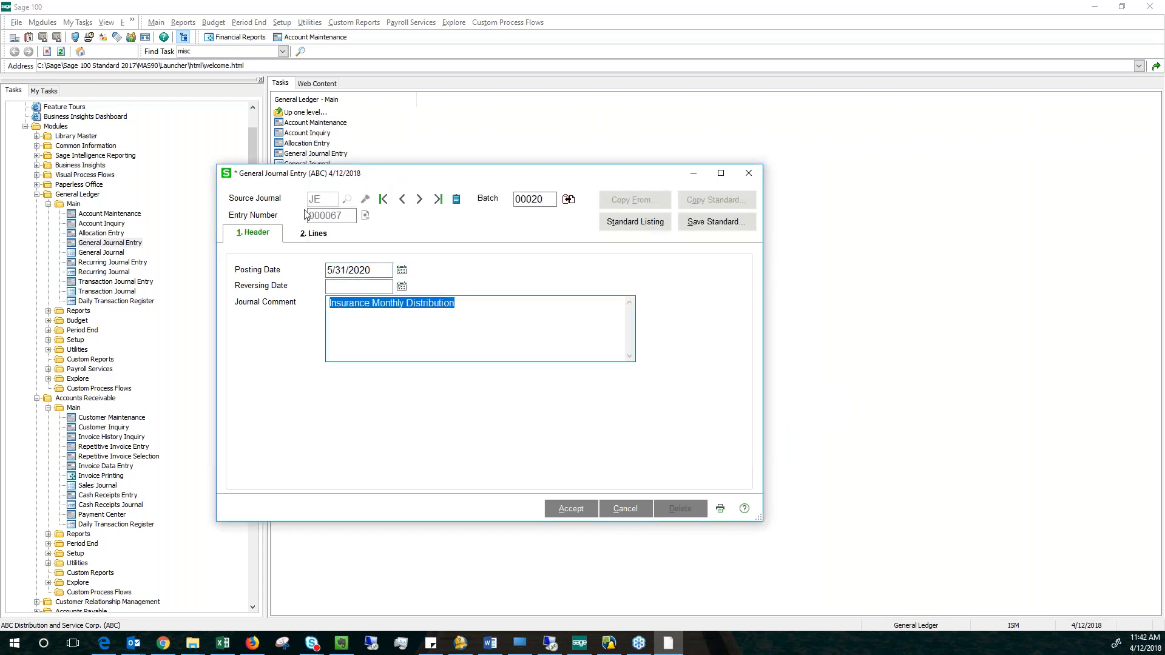
Examine the account numbers on the six lines copied from the standard journal.
click(313, 233)
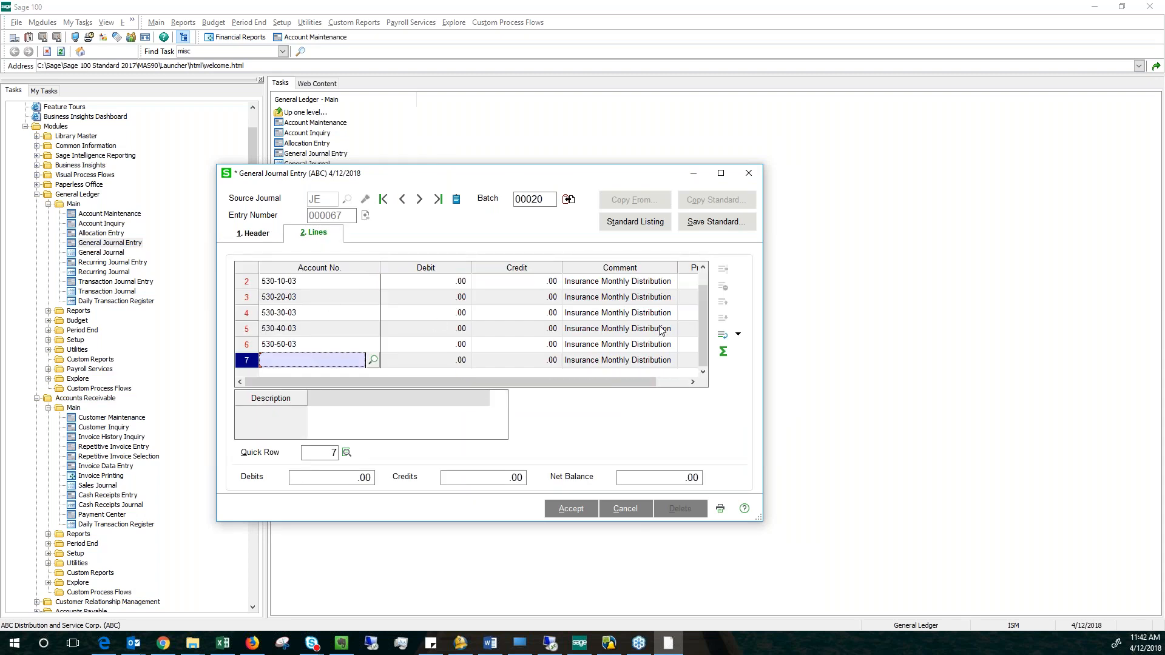
scroll(704, 315, up, 1)
click(298, 287)
click(312, 303)
click(315, 317)
click(312, 331)
click(312, 346)
click(313, 363)
click(338, 281)
click(337, 297)
click(335, 313)
click(335, 329)
click(335, 346)
click(335, 359)
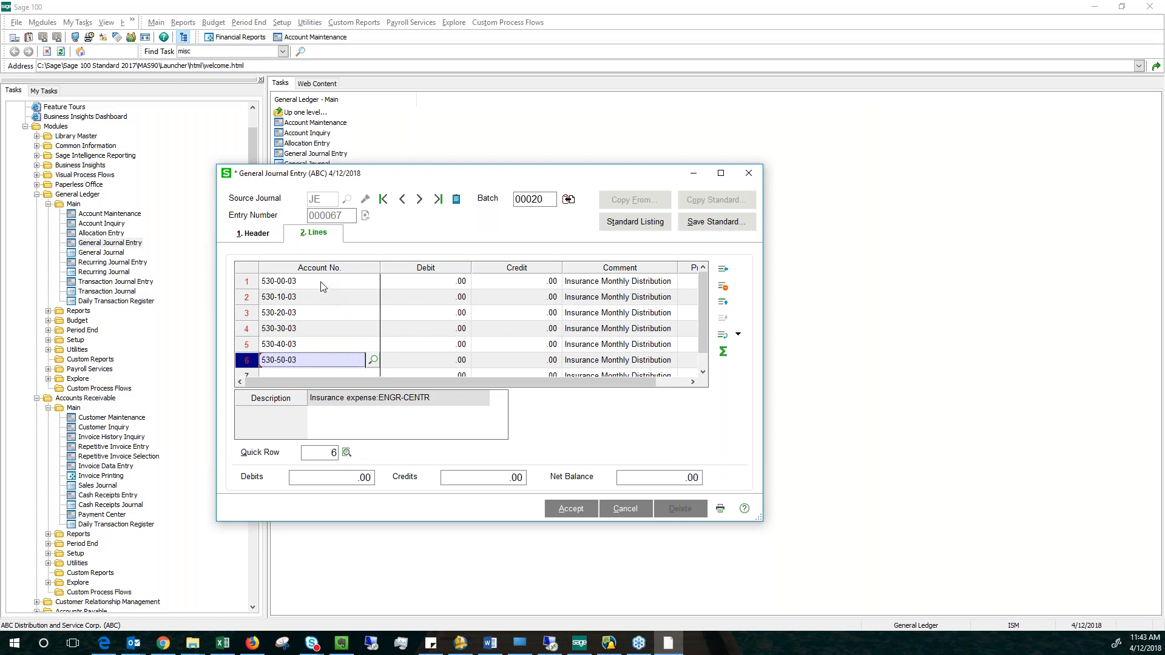
click(320, 283)
Examine the debit and credit amounts on the first three lines of the entry.
click(384, 301)
click(438, 281)
click(505, 282)
click(446, 298)
click(494, 298)
click(440, 310)
click(506, 314)
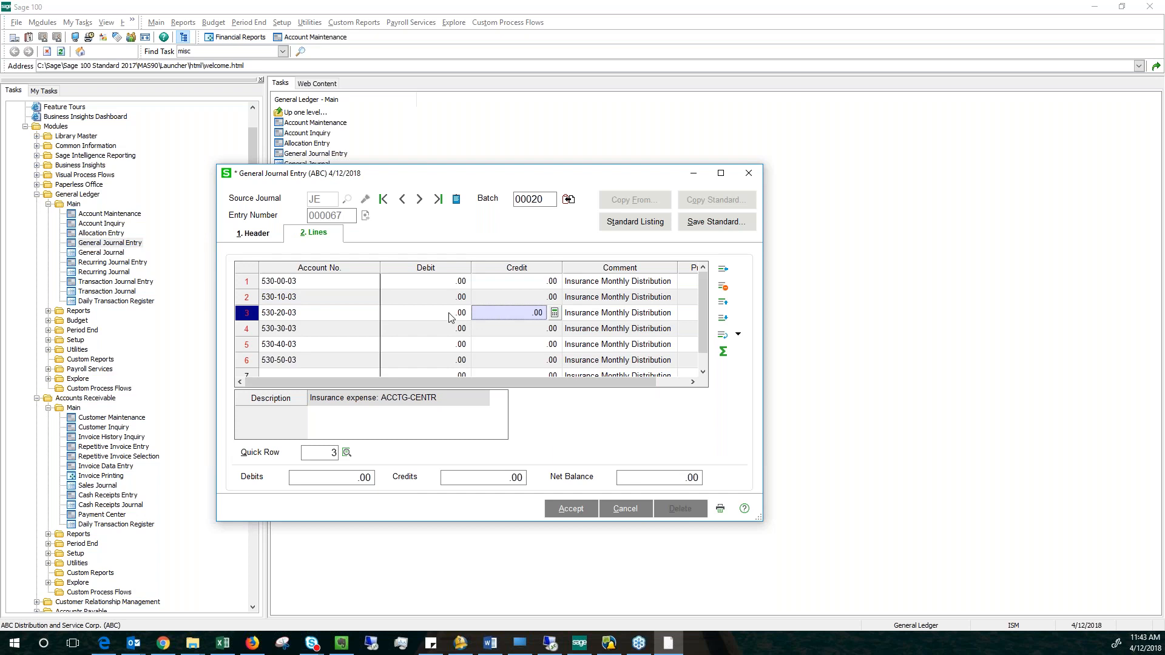
Enter debits of 100.00, 50.00 and 80.00 on lines 1, 2 and 3 of the journal entry.
click(437, 287)
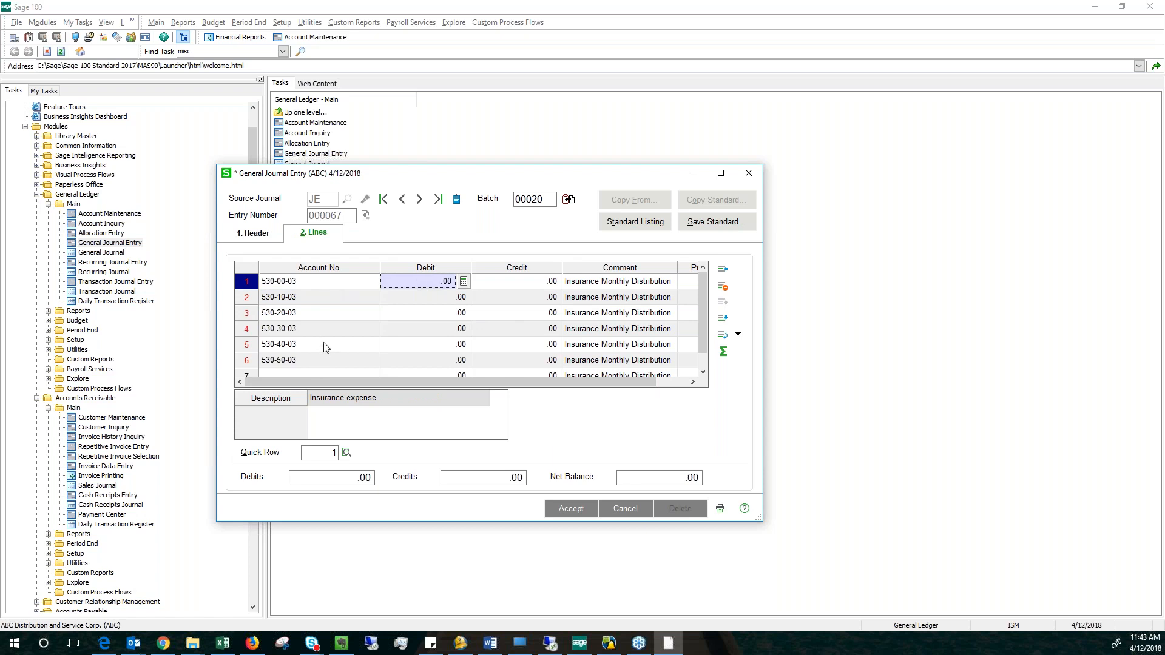
click(427, 285)
text(100.00)
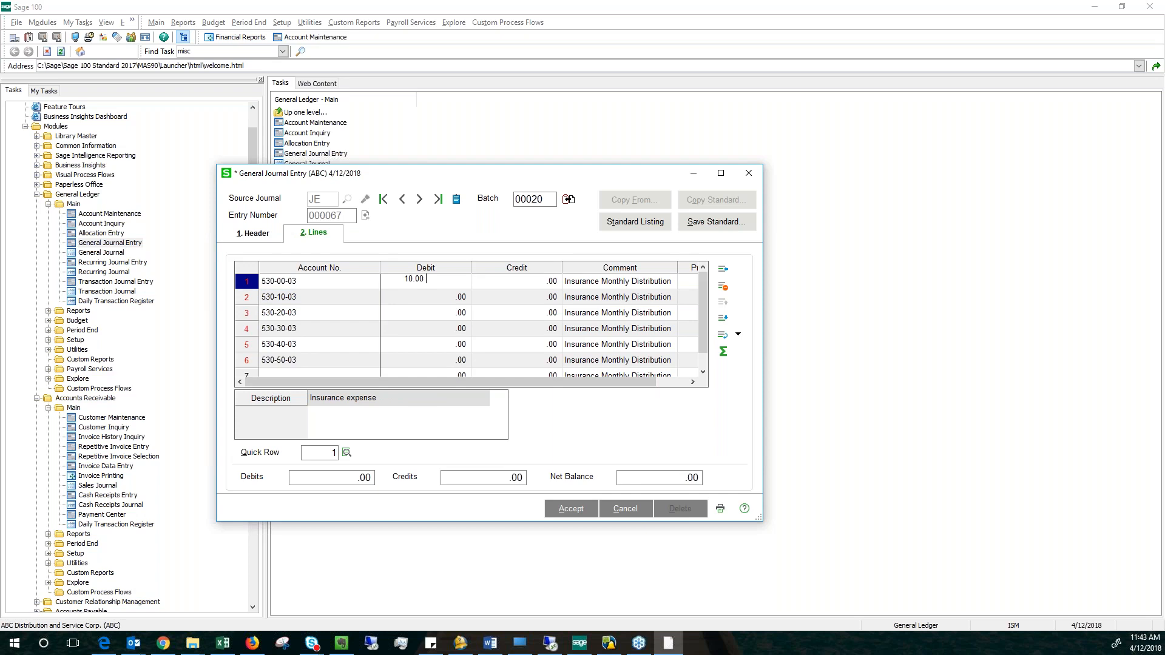
key(Tab)
click(418, 296)
text(50.00)
key(Tab)
click(431, 315)
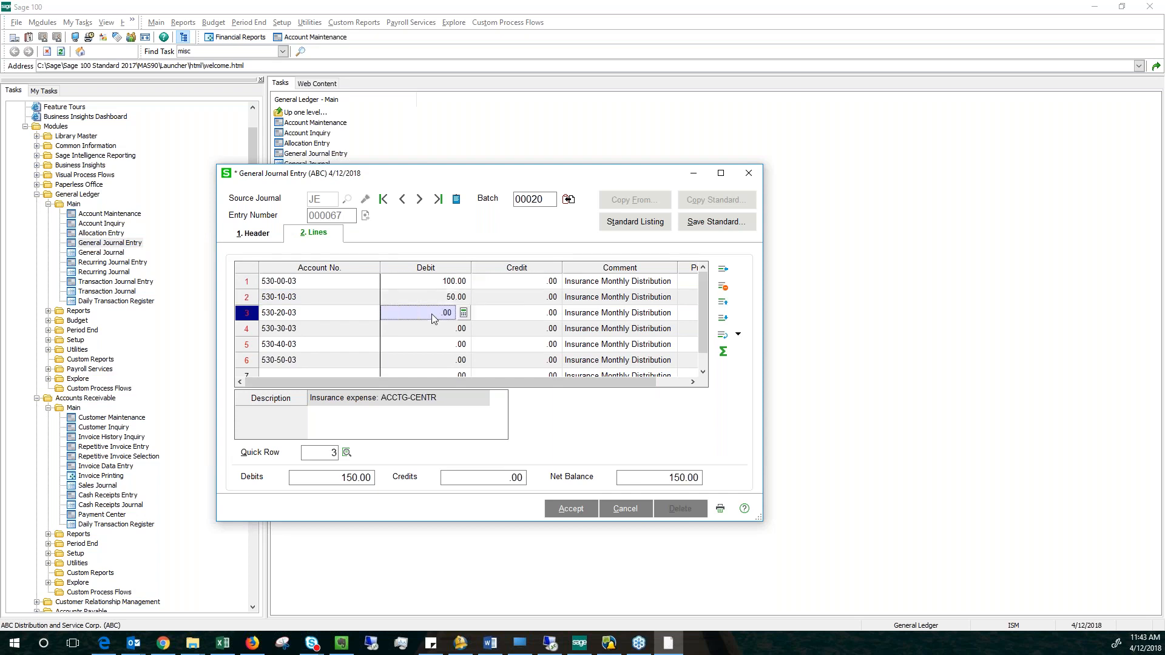
text(80)
key(Tab)
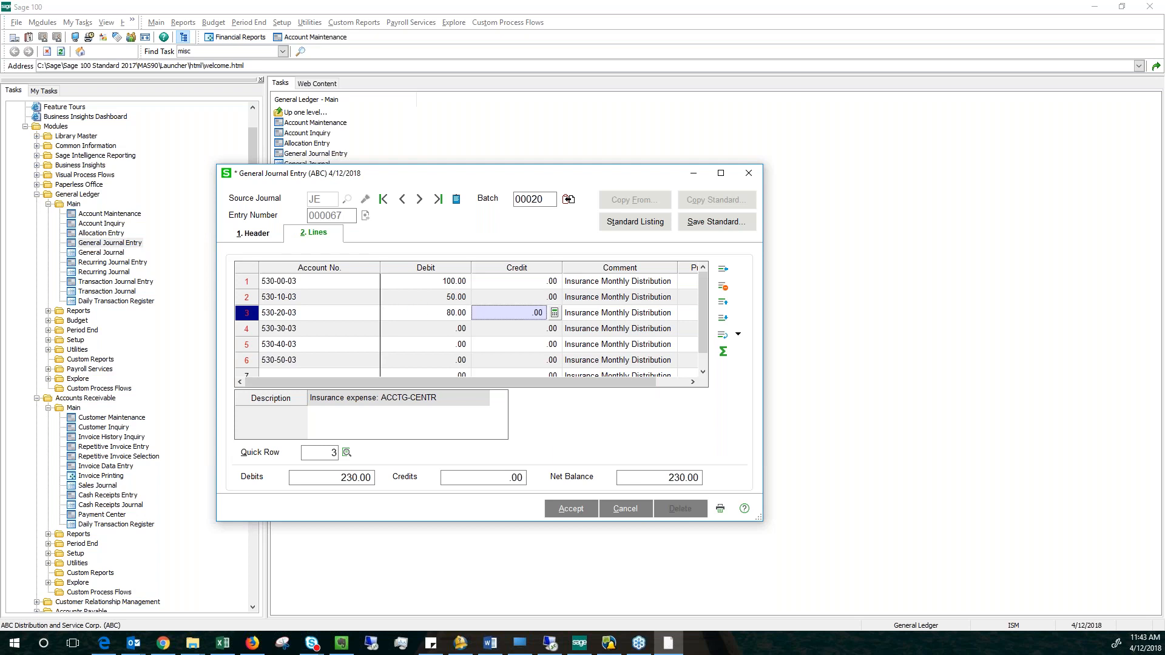
Enter debits of 10.00 on line 4 and 70.00 on line 5 of the journal entry.
click(442, 331)
text(10.00)
key(Tab)
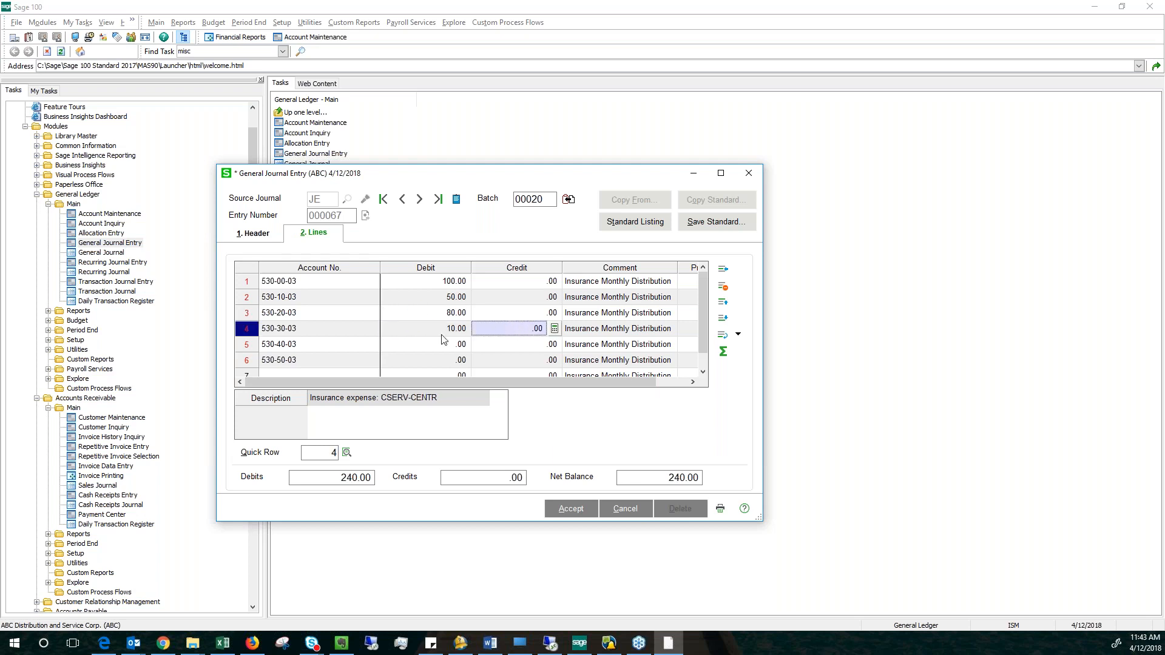
click(442, 340)
text(70)
key(Tab)
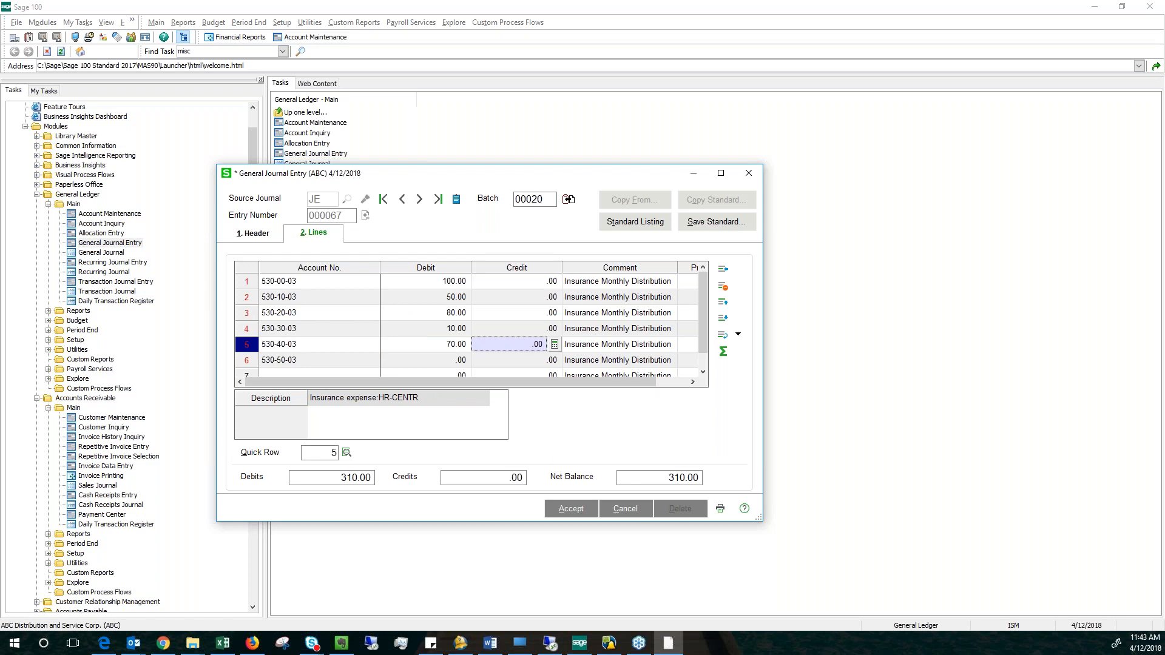
Use Net Balance to fill the offsetting amount on line 6, accept the entry and close General Journal Entry.
click(370, 365)
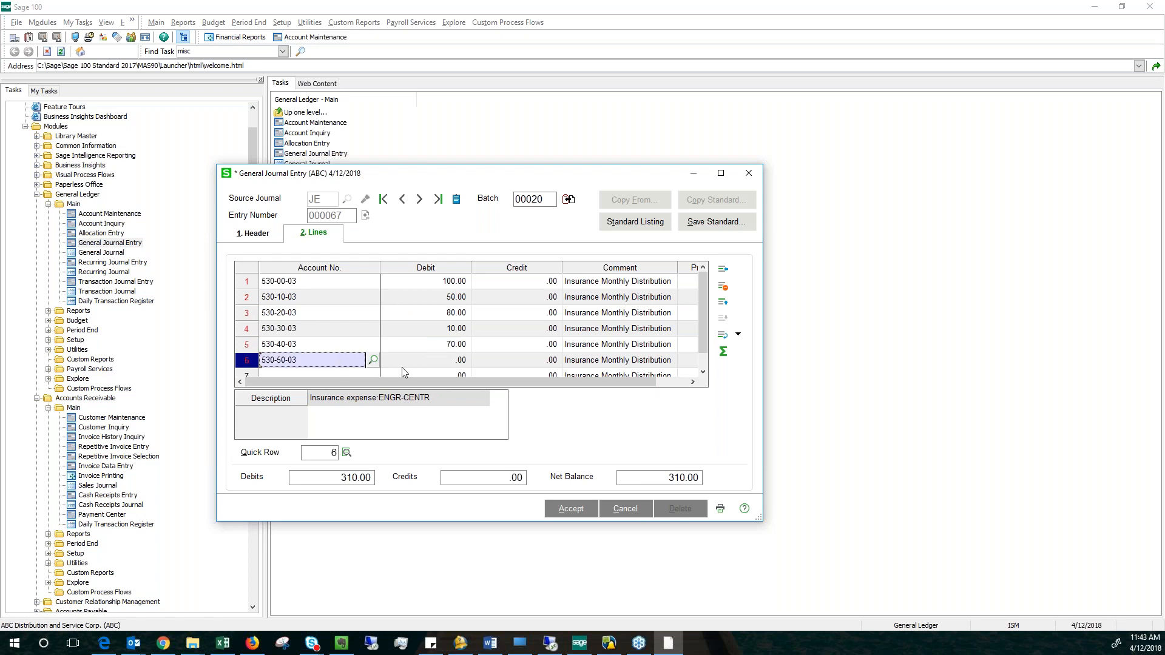
click(723, 352)
click(577, 511)
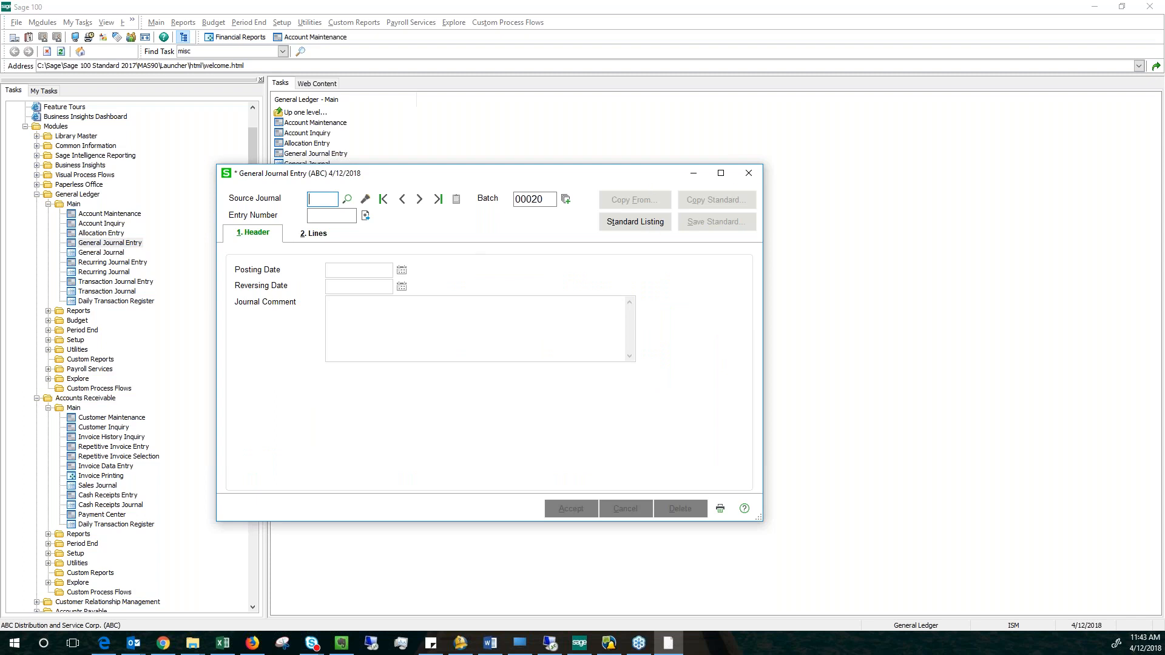
click(748, 173)
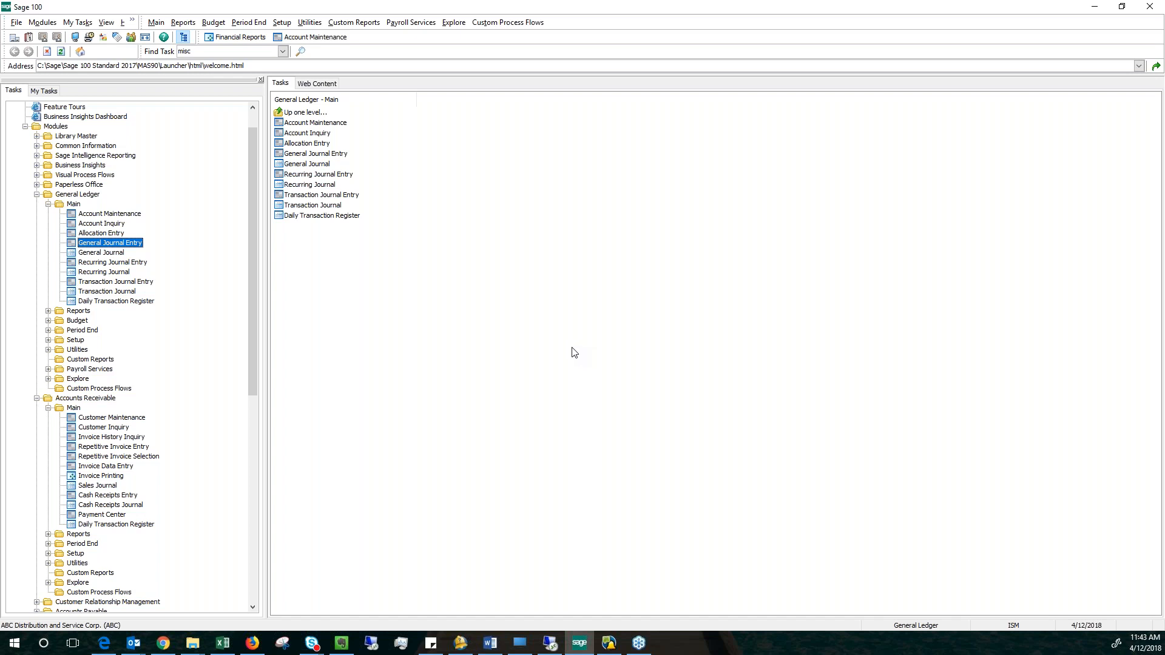
Open Expense Distribution Table Maintenance from the Accounts Payable setup tasks.
key(alt+Tab)
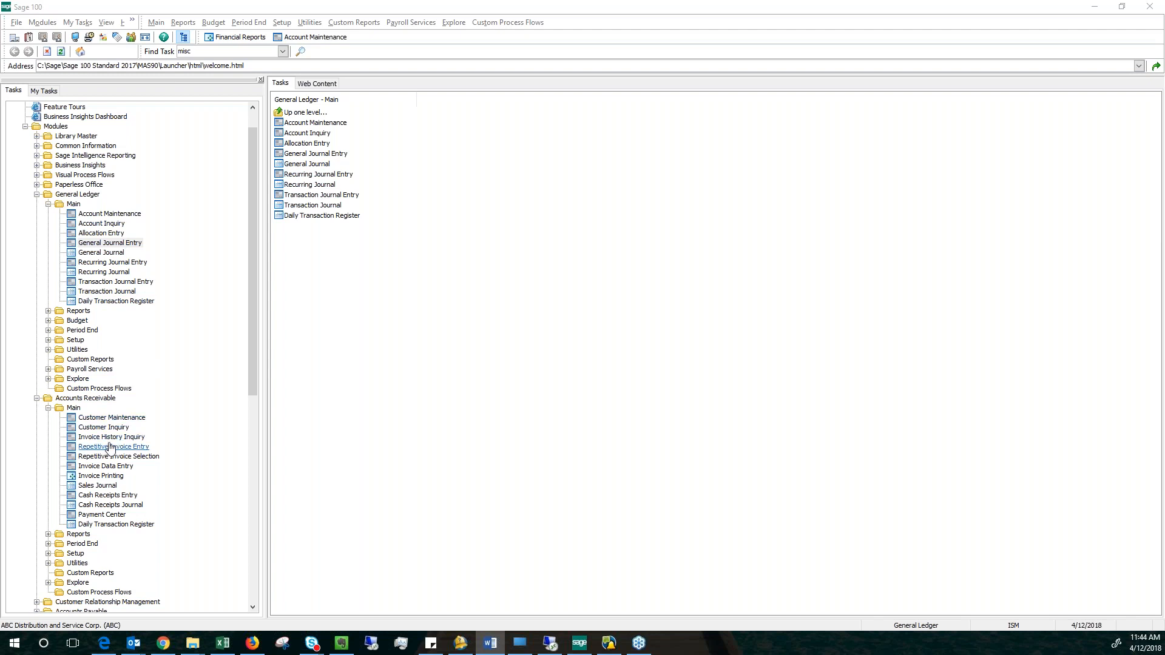
drag(251, 394, 251, 505)
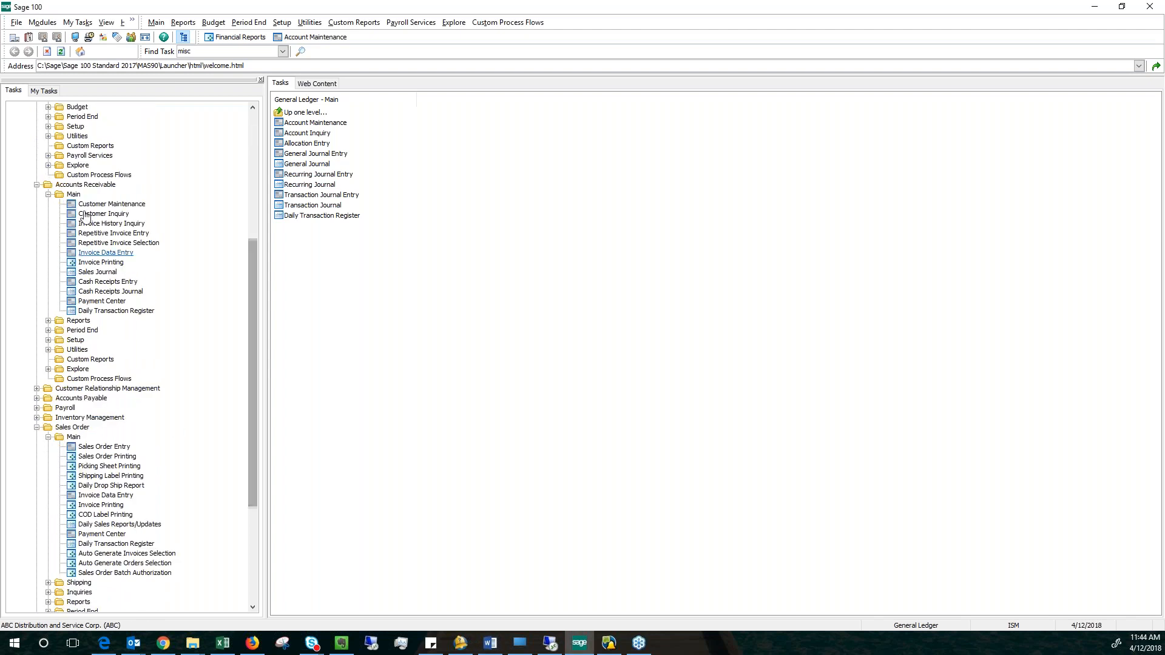
click(85, 399)
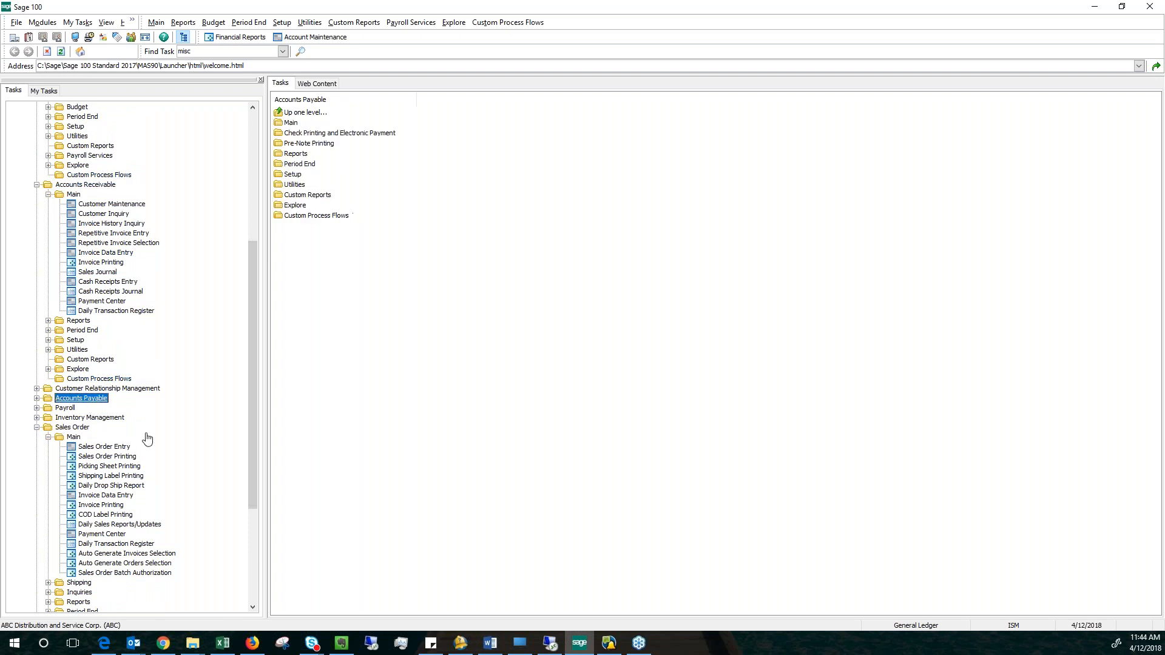
click(77, 458)
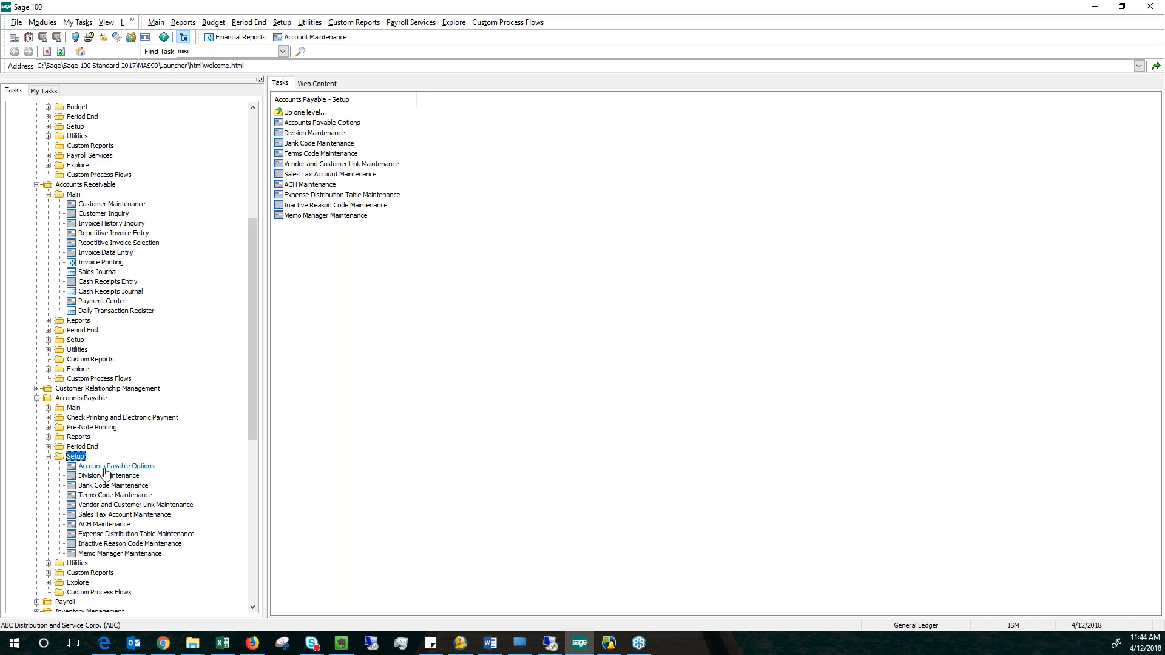
click(105, 470)
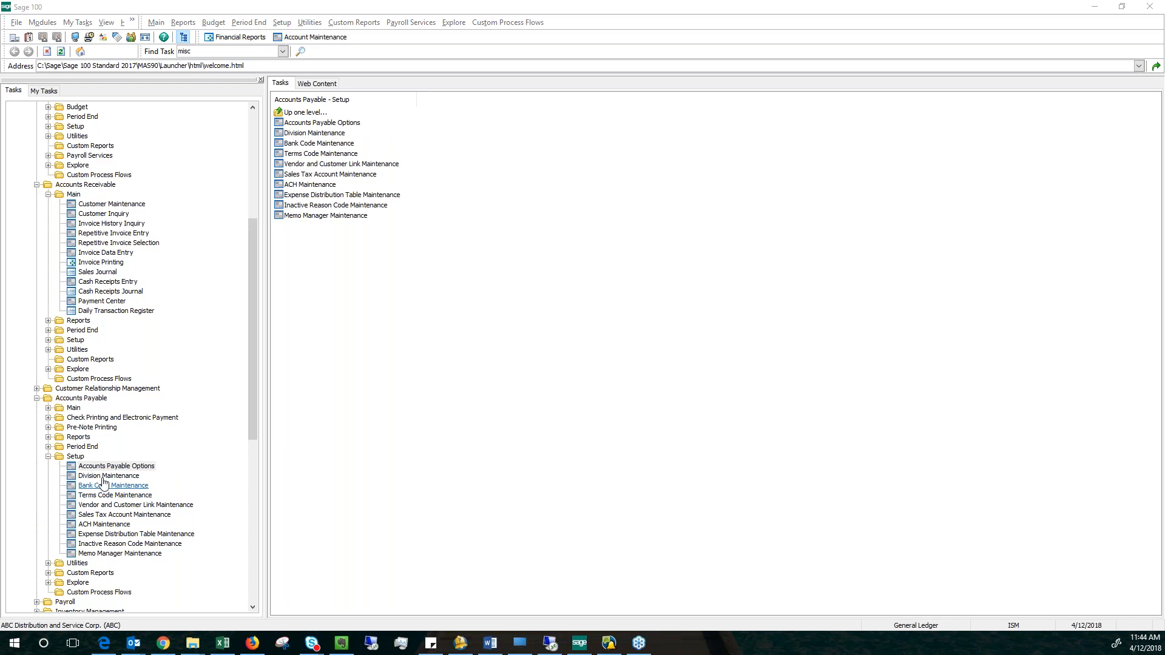
click(94, 539)
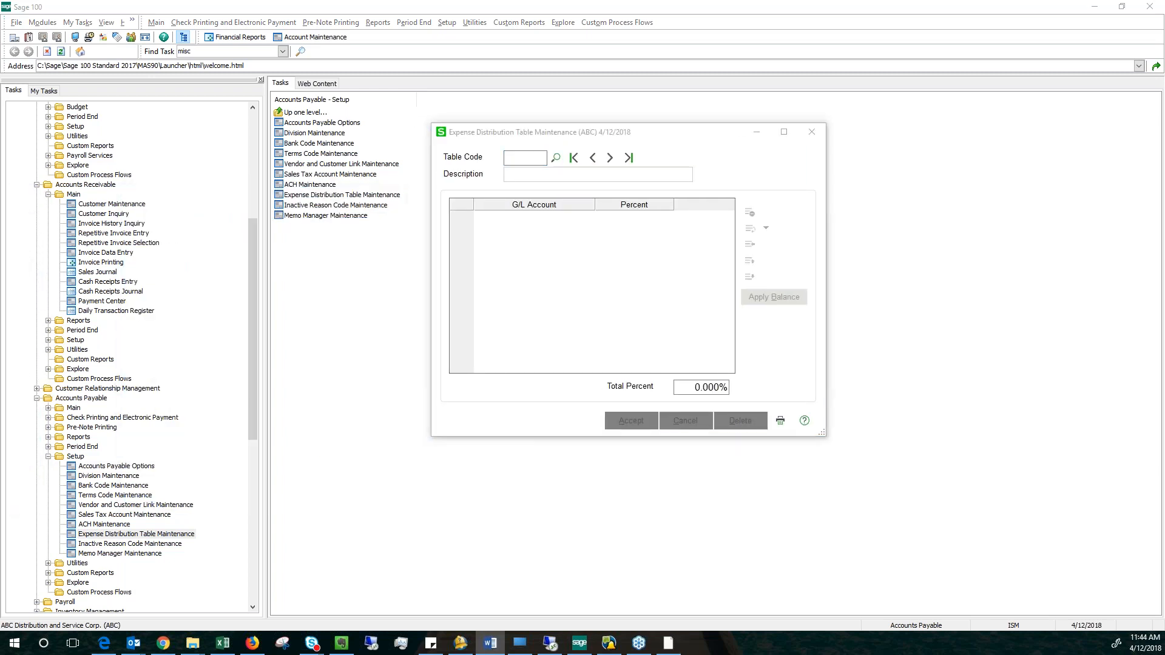
Look up the expense distribution table codes and load the TELEPH table.
click(556, 158)
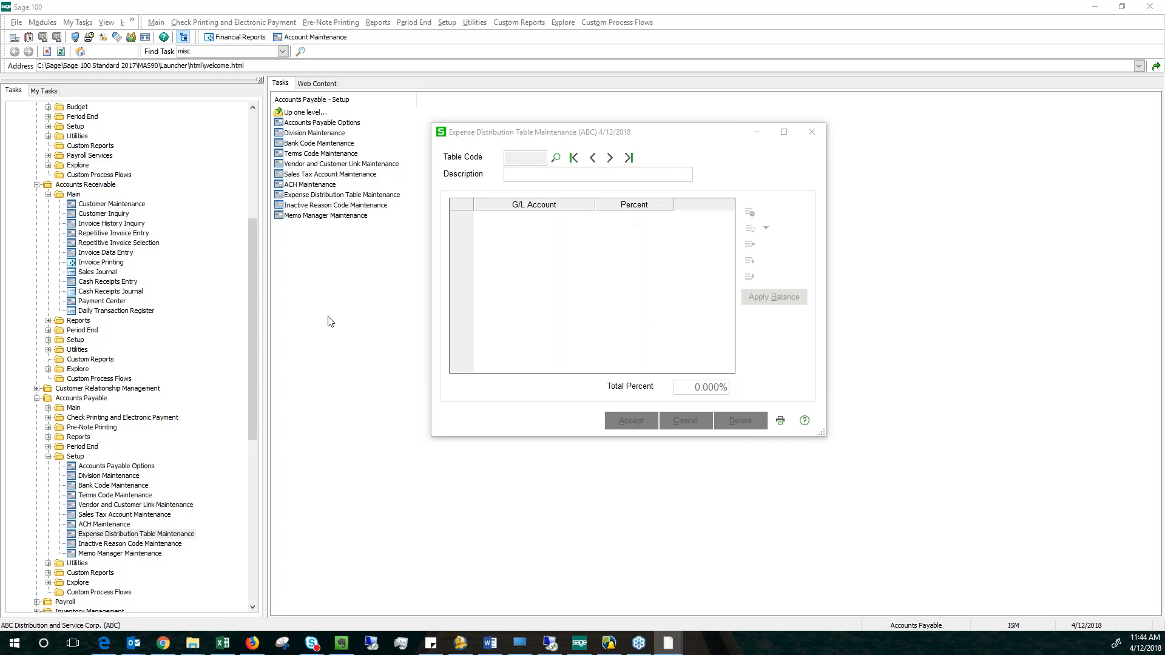
drag(0, 188, 534, 212)
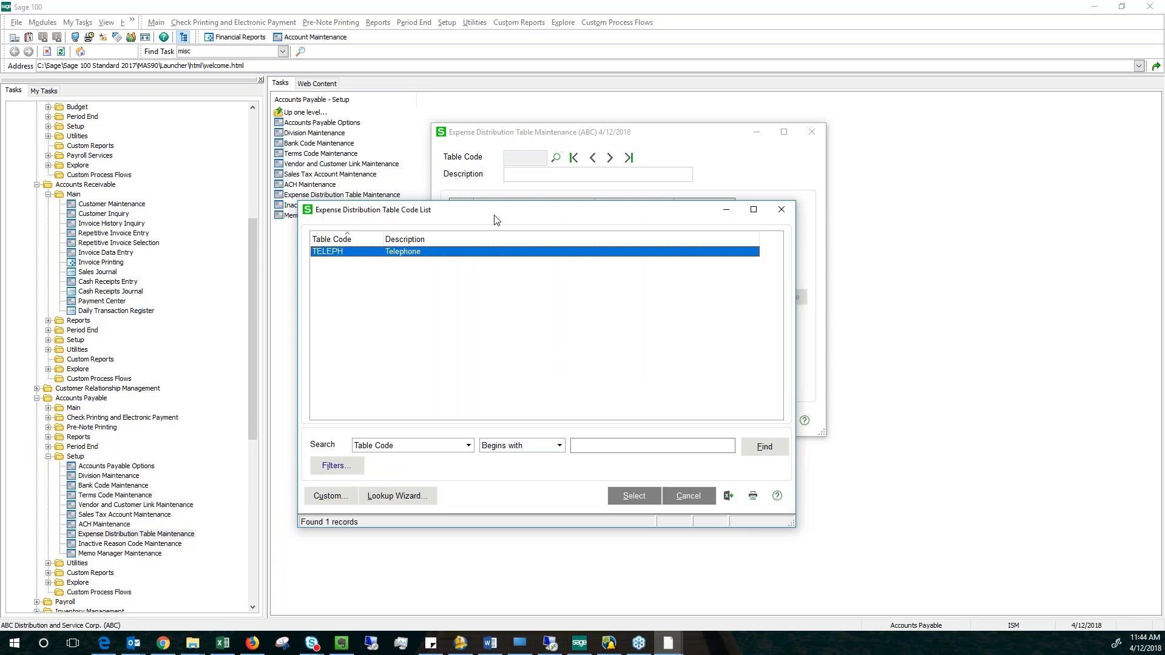
drag(494, 209, 495, 323)
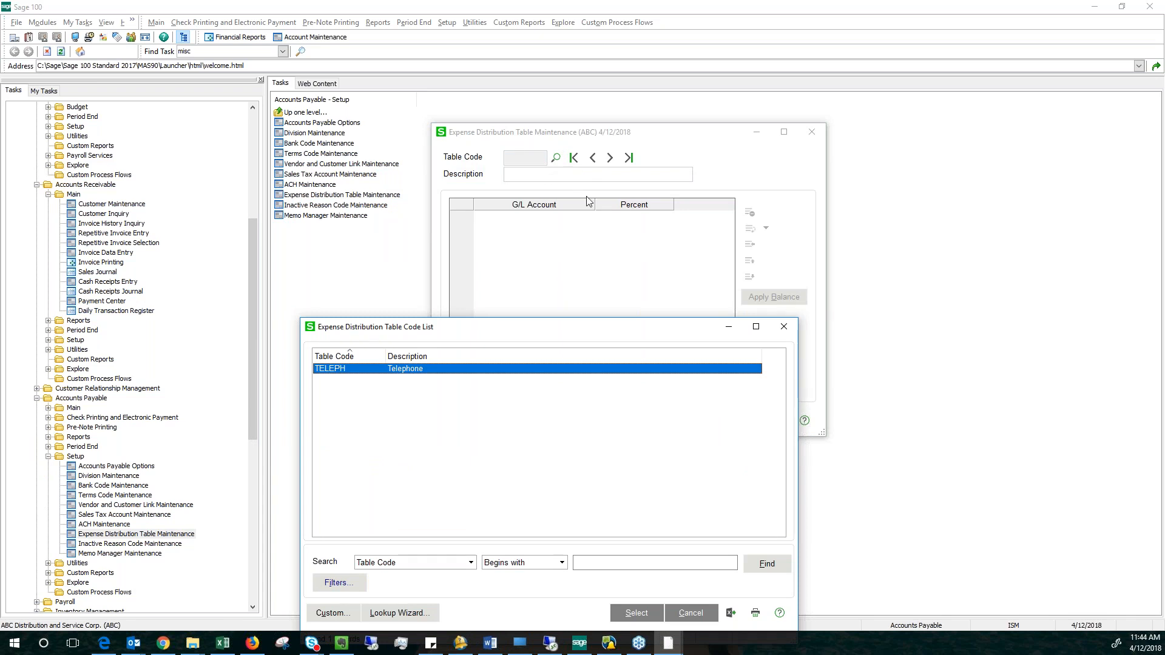
drag(444, 328, 431, 189)
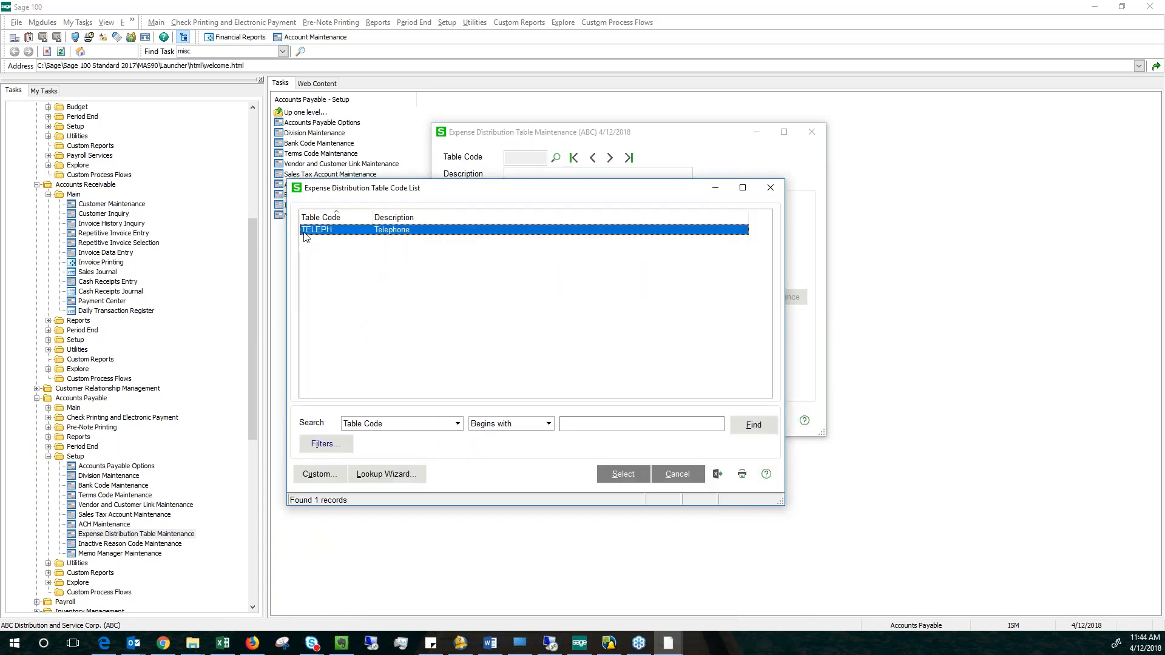
double_click(324, 231)
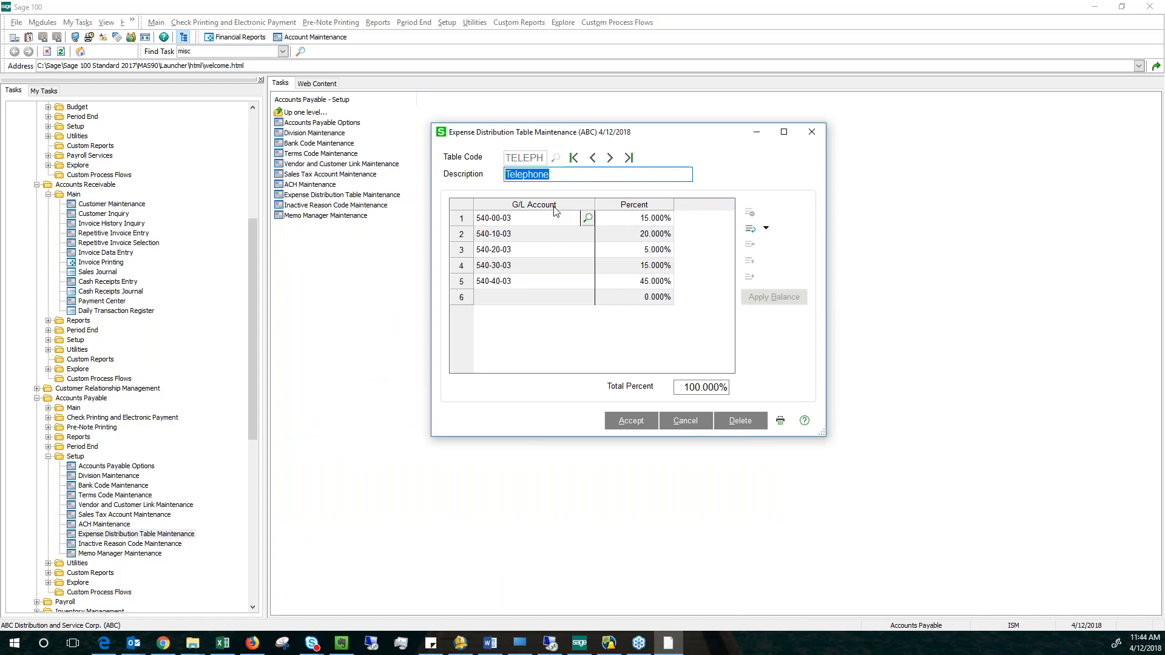
Examine the description and the G/L accounts listed in the Telephone distribution table.
click(559, 178)
click(526, 235)
click(525, 265)
click(527, 284)
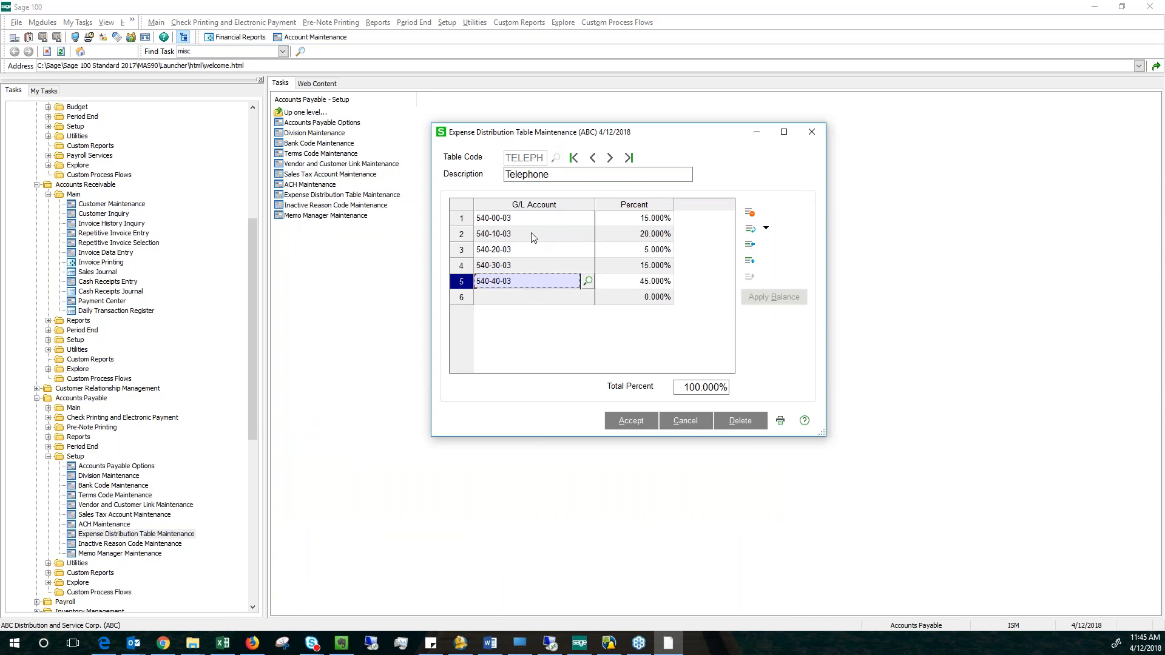
click(538, 224)
click(529, 241)
click(528, 254)
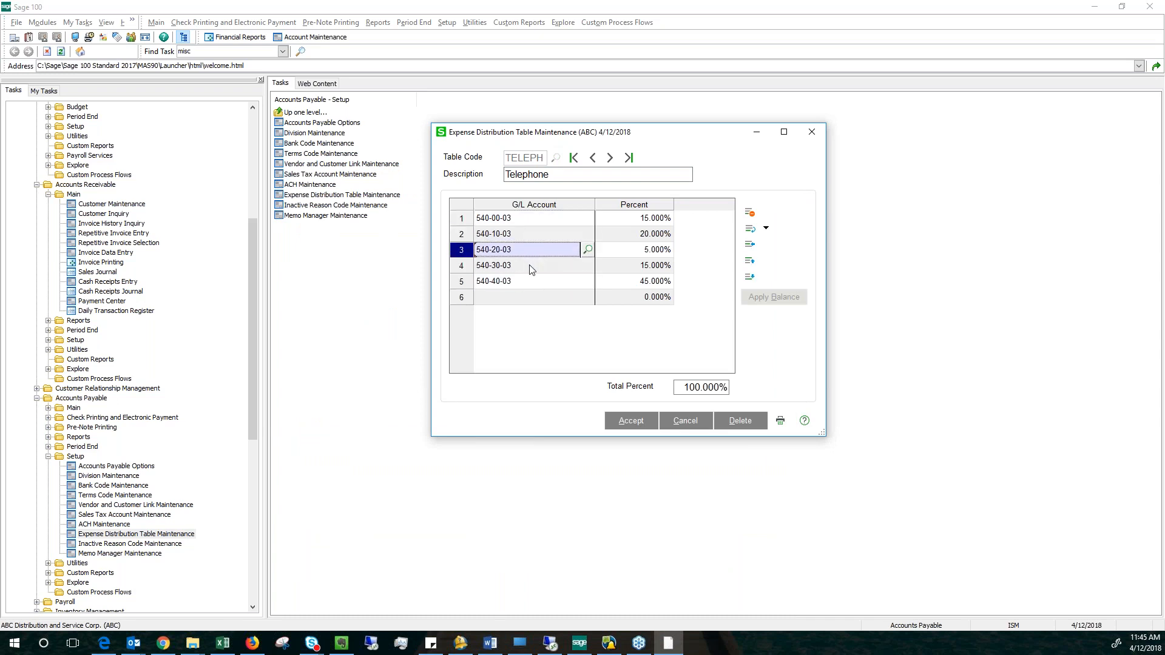
click(529, 264)
click(525, 281)
click(540, 221)
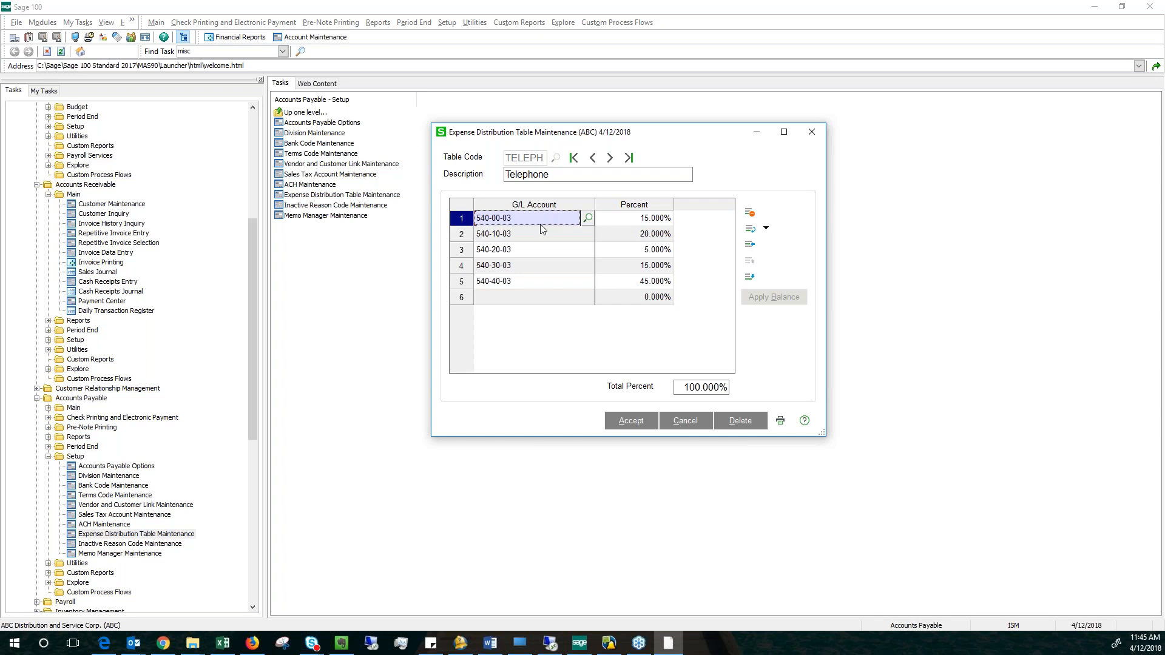
click(540, 236)
click(516, 223)
Check the percentages of the first three accounts, accept the table and close Expense Distribution Table Maintenance.
click(627, 218)
click(634, 234)
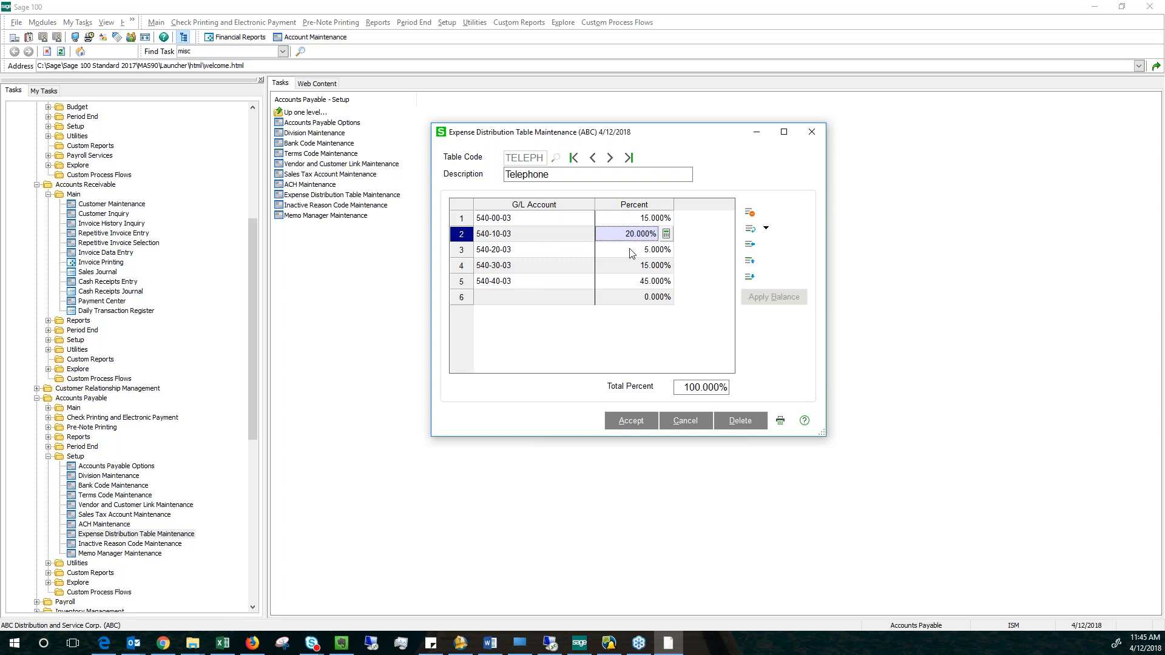
click(633, 250)
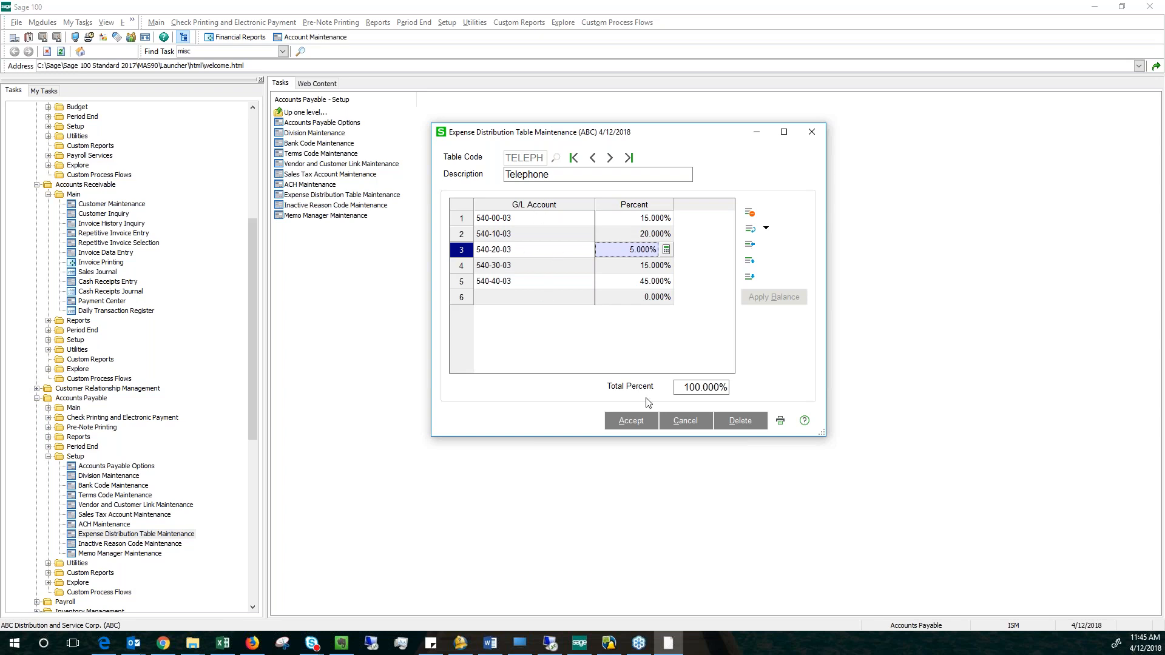
click(631, 421)
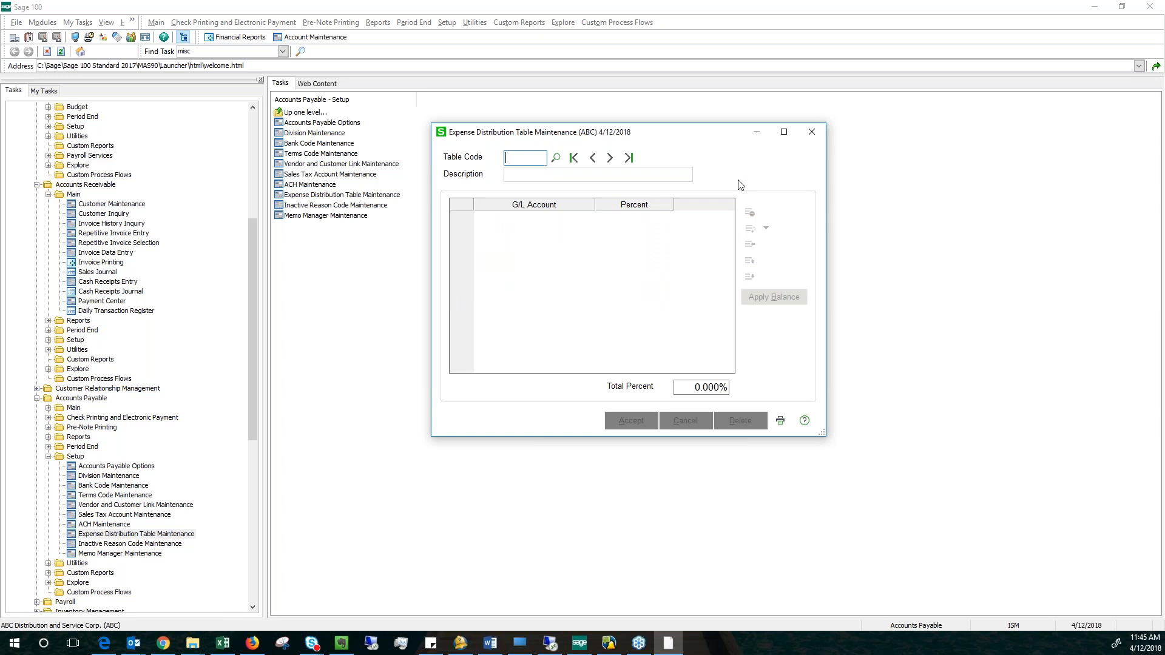
click(812, 133)
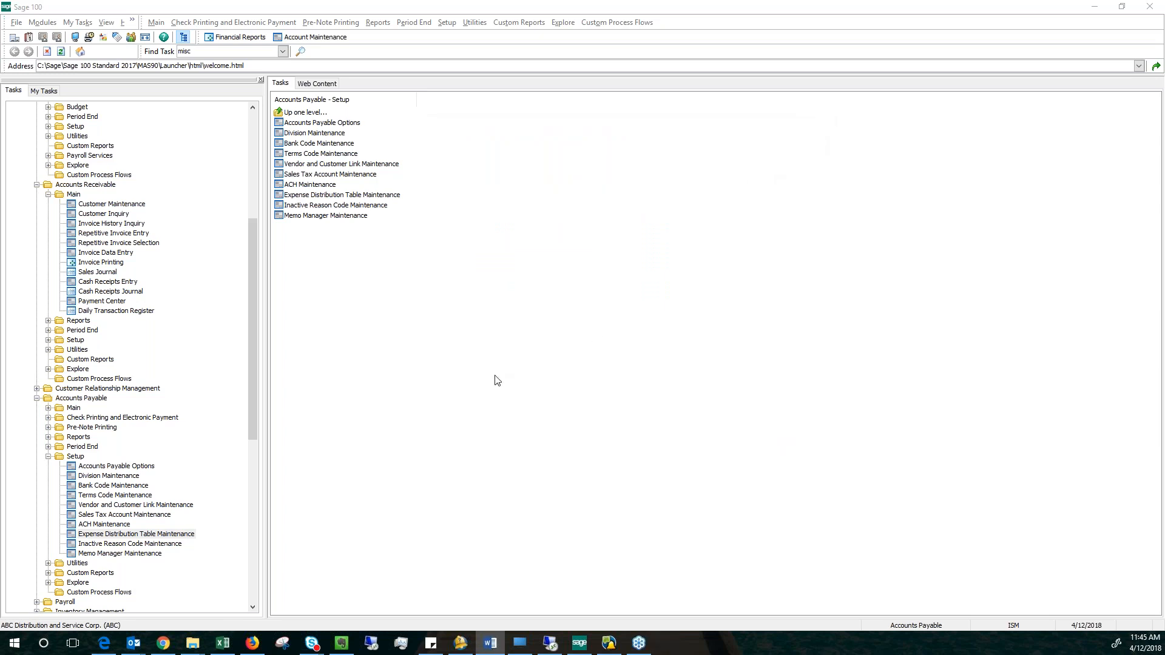
Open Accounts Payable Invoice Data Entry and start invoice number 123456 for vendor 01-IBM.
click(87, 407)
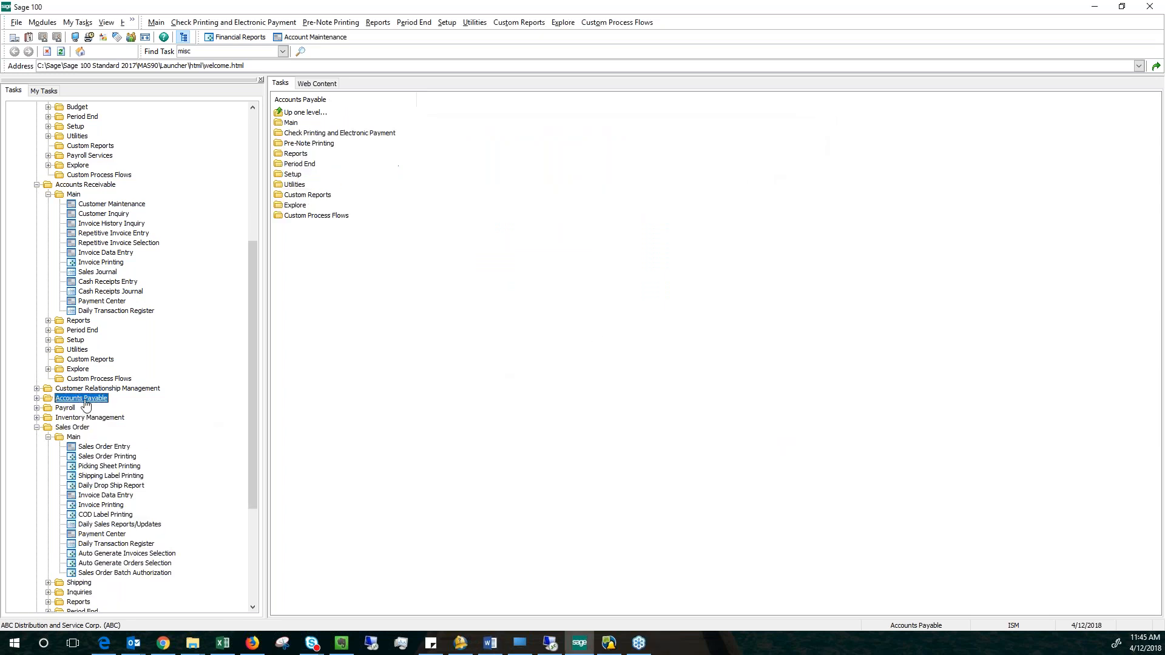
click(107, 476)
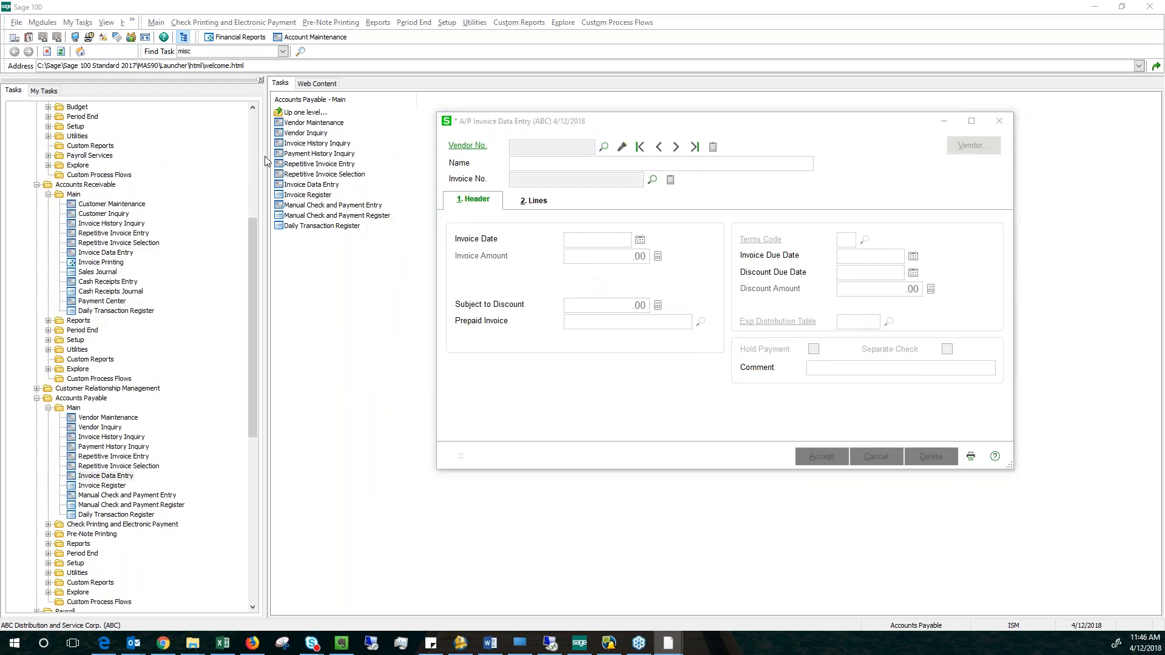
click(477, 240)
click(663, 433)
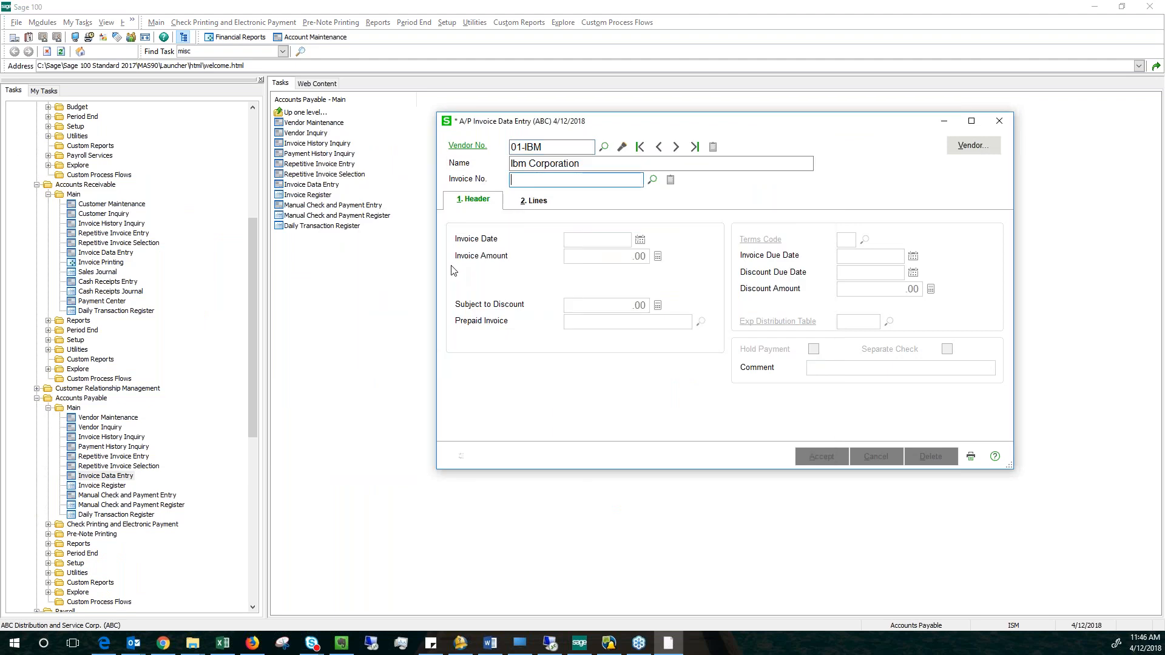
text(123456)
key(Tab)
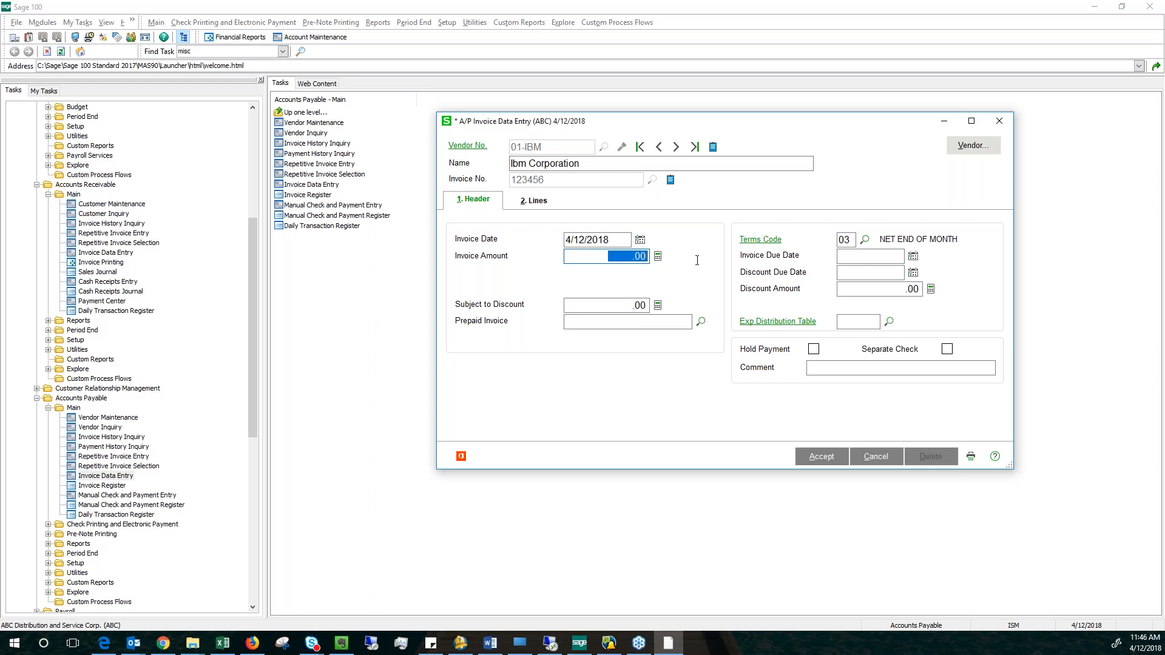
Set the invoice amount to 1,000.00 and assign the TELEPH expense distribution table to the invoice.
text(1,)
text(00)
key(Tab)
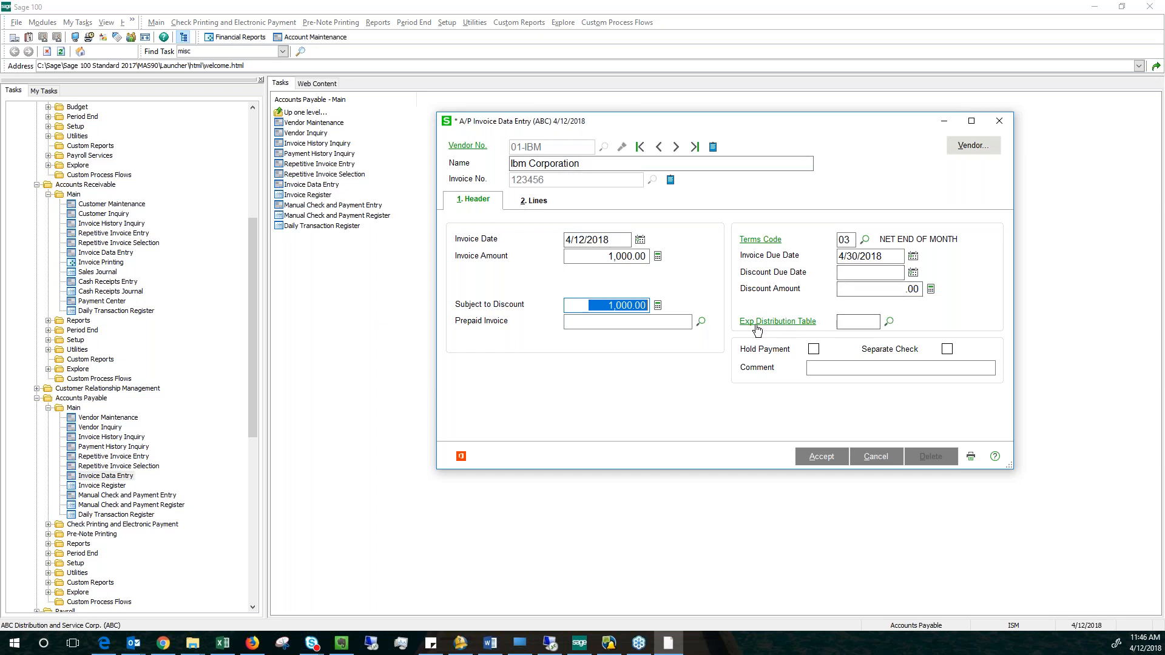
click(798, 325)
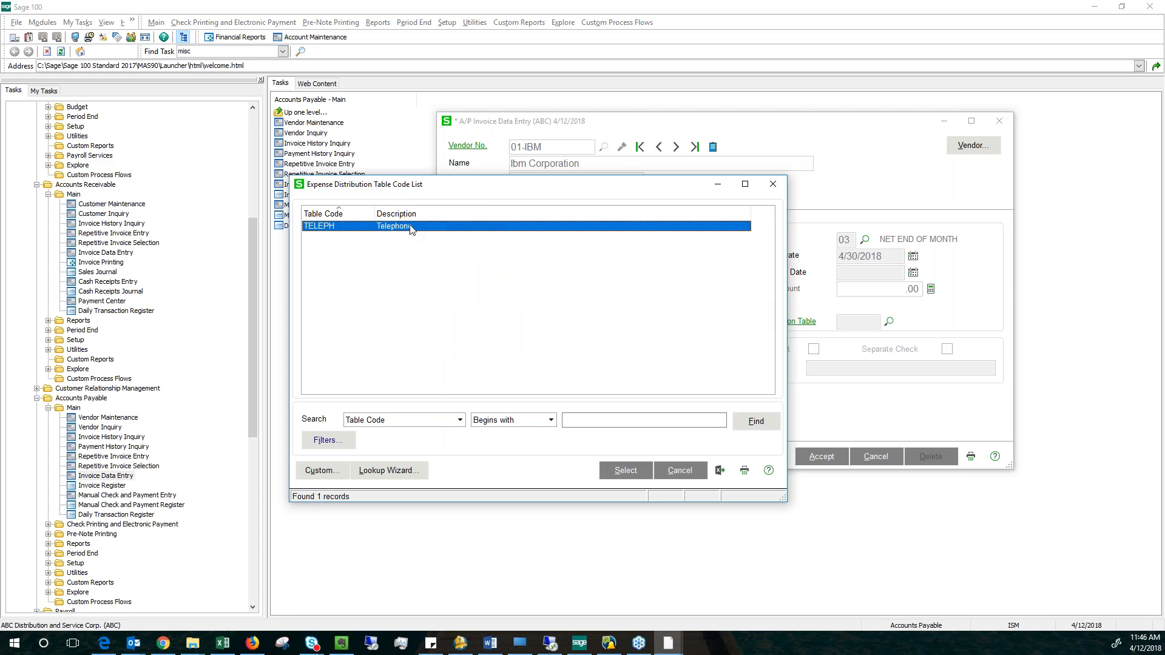
click(621, 473)
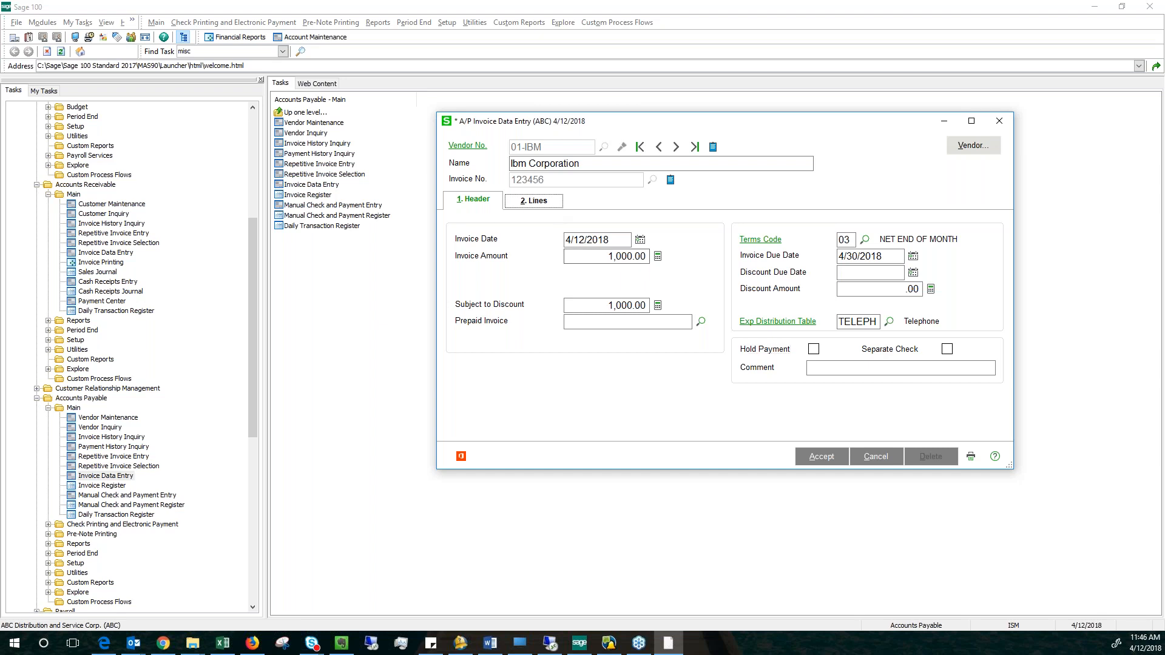
Show the invoice lines and check the amounts distributed to the first two telephone expense accounts.
click(535, 200)
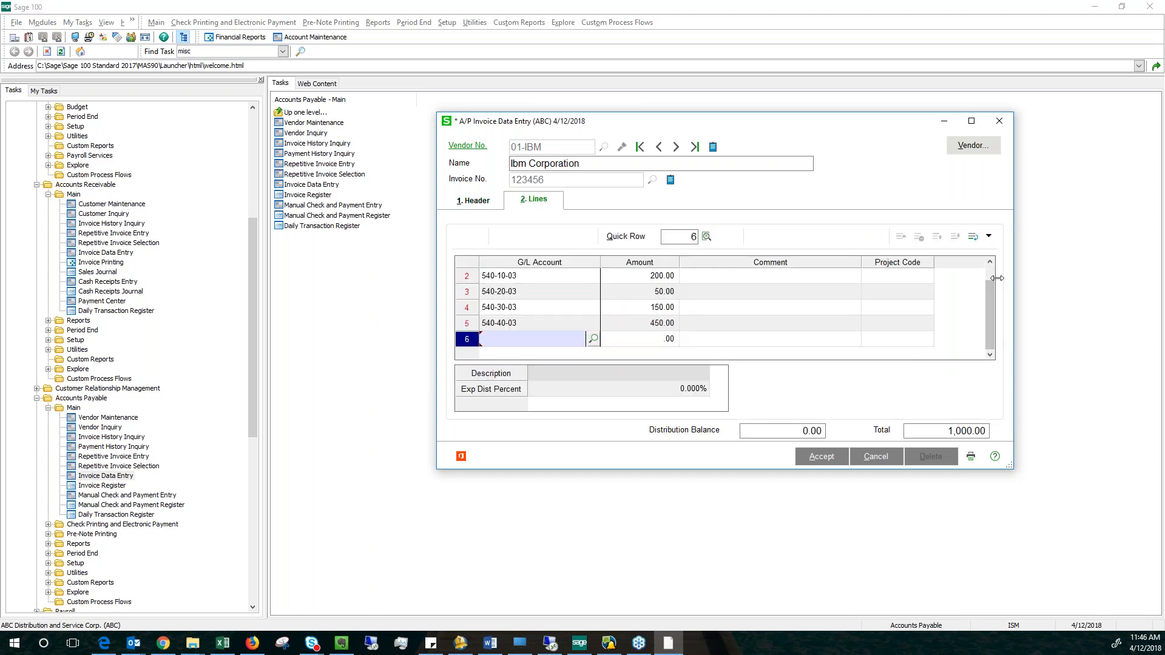
drag(991, 331, 985, 283)
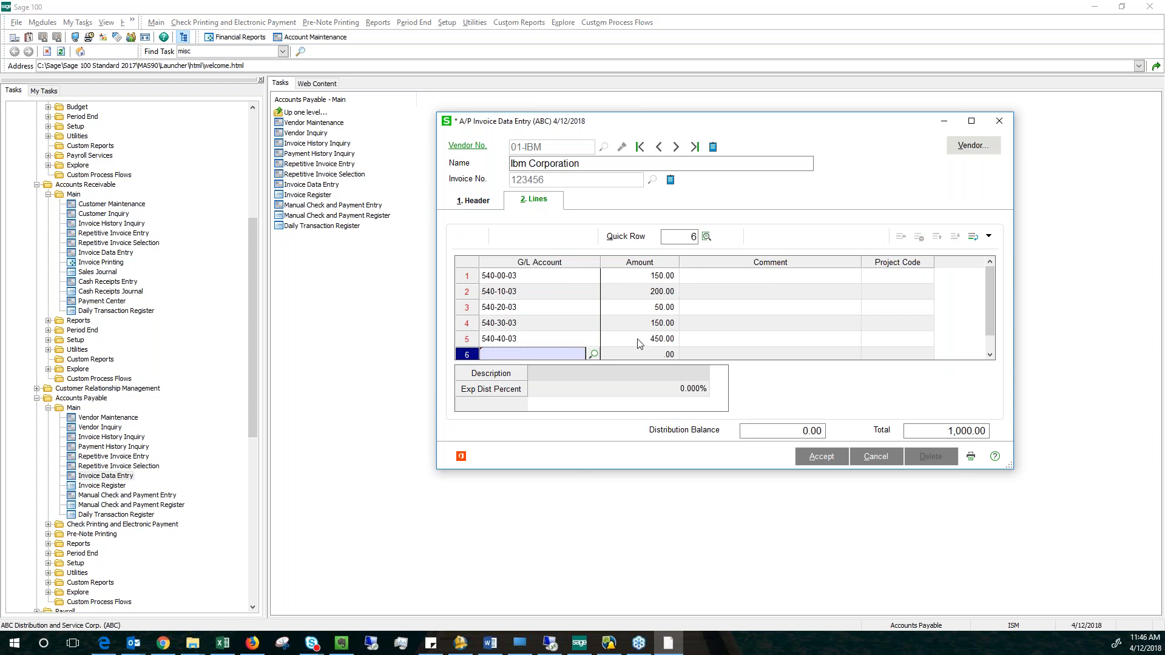
click(634, 277)
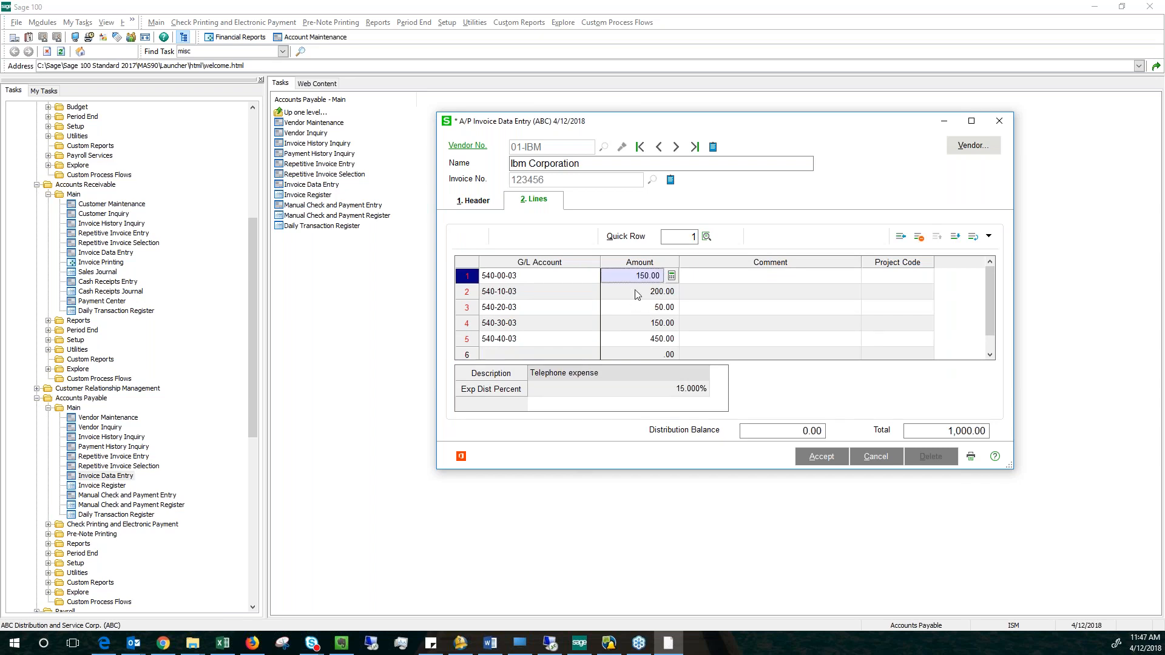
click(635, 290)
click(642, 276)
Set the amount of the second invoice line to 150.00 and check the distribution balance.
click(640, 291)
key(BackSpace)
text(150.00)
key(Tab)
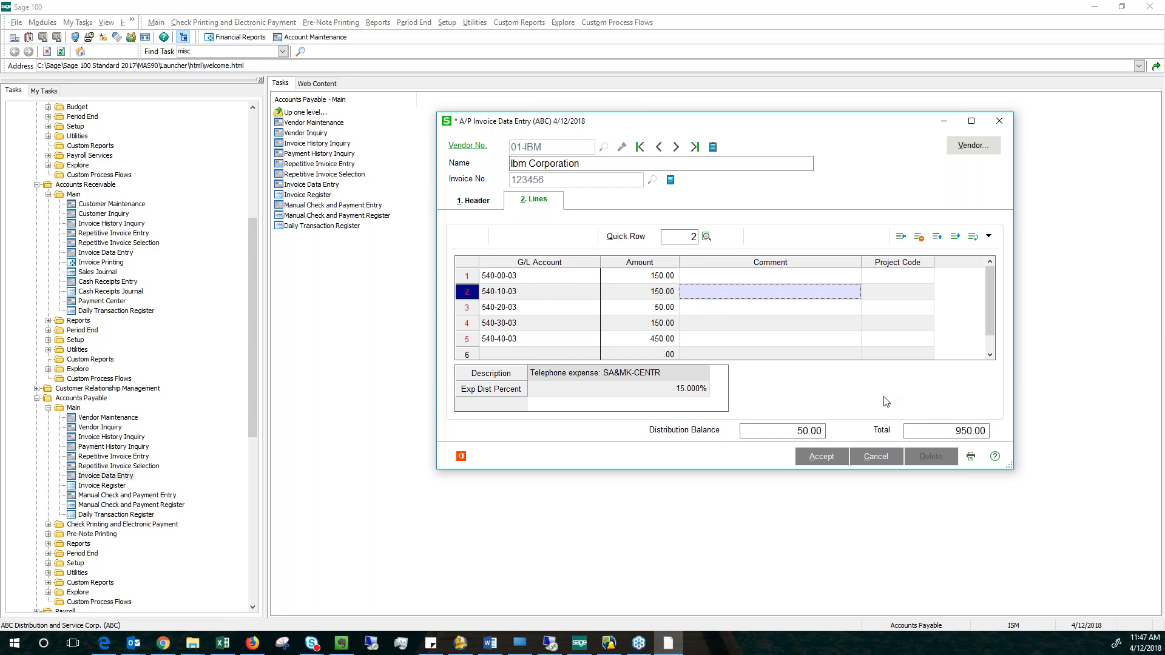
click(801, 431)
Set the amount of the third invoice line to 100.00, then accept the invoice and close the entry window.
click(671, 309)
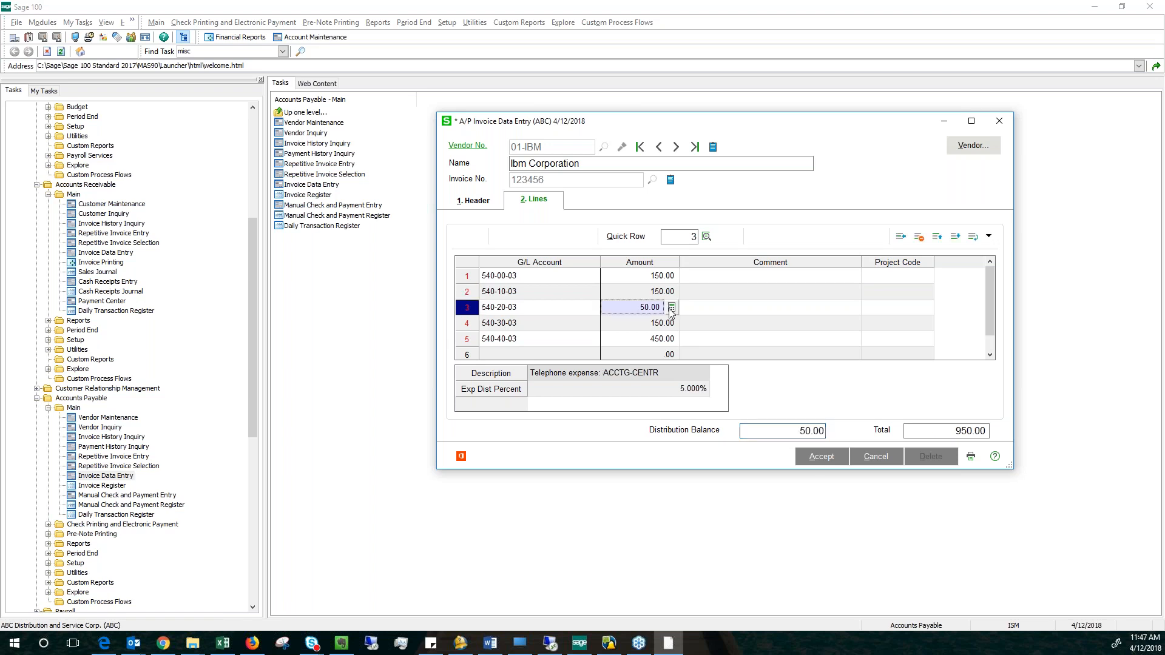
text(10.000)
key(Tab)
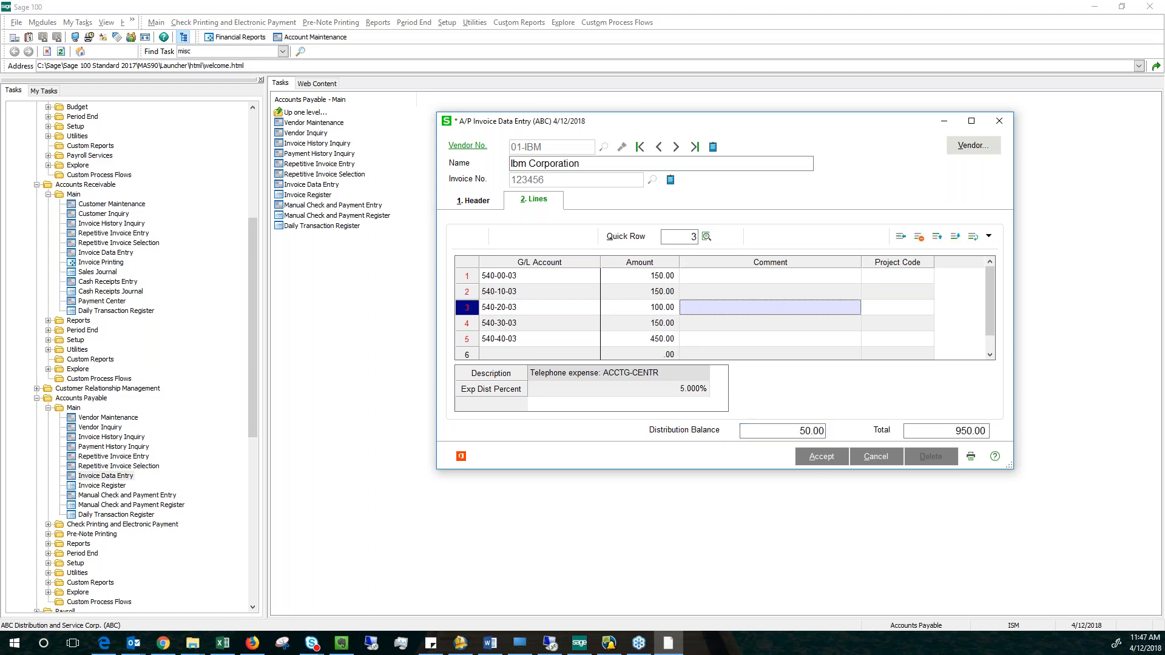
click(824, 457)
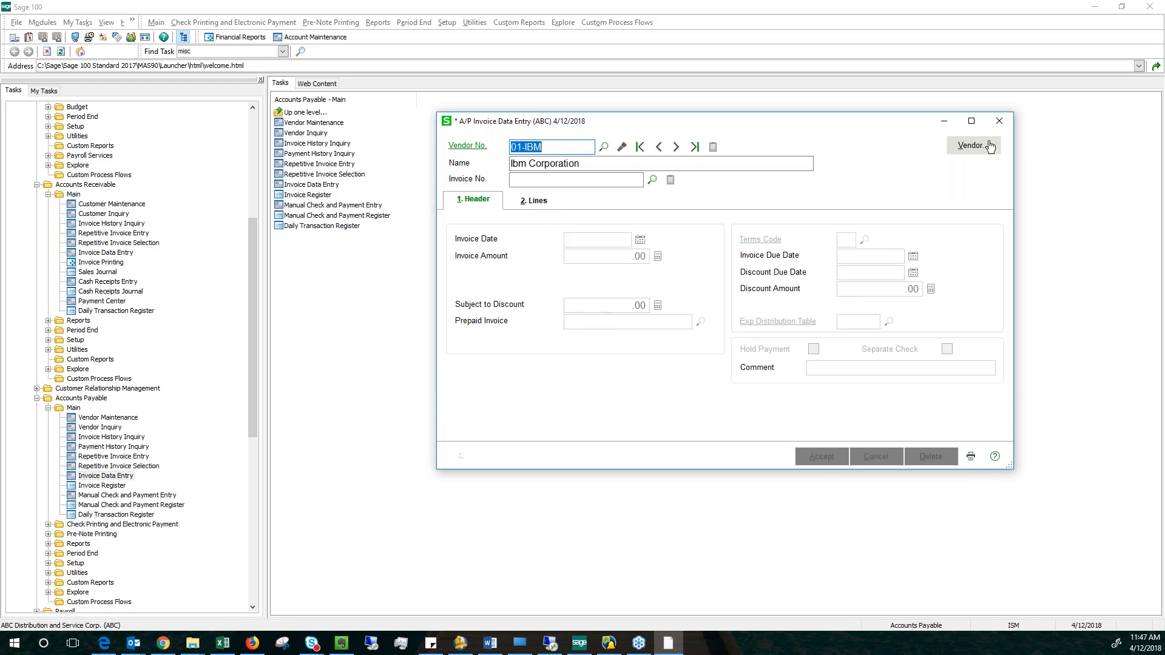
click(999, 121)
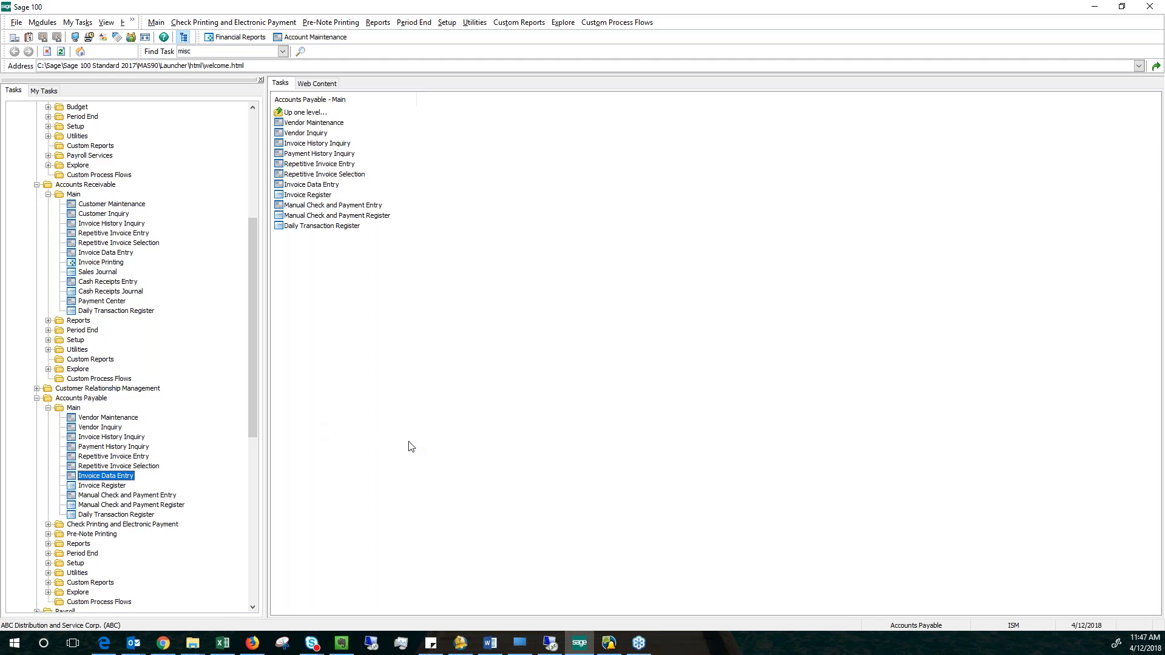
Open the Remove Voided Checks utility from the Accounts Payable utilities.
drag(256, 395, 262, 460)
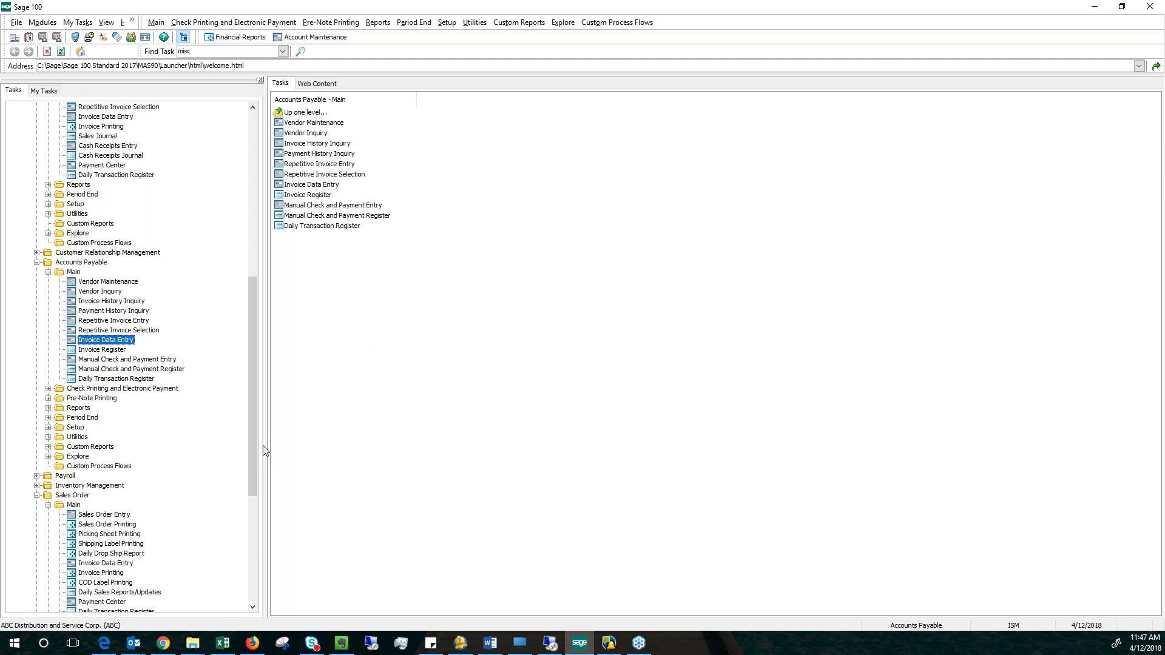
double_click(76, 438)
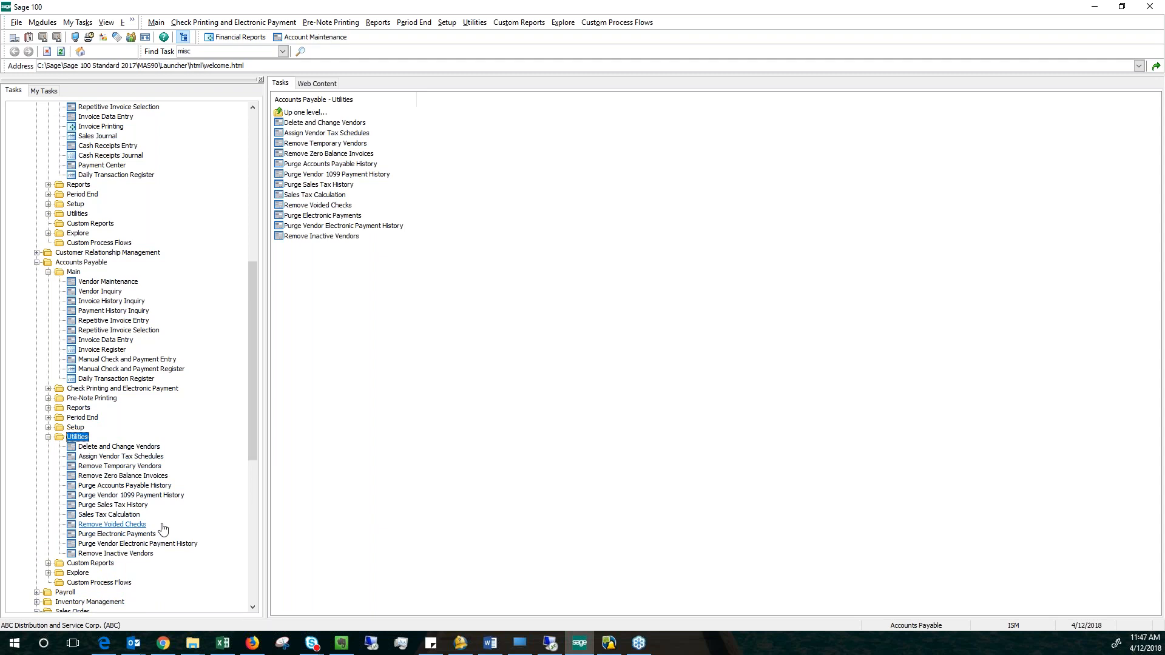
click(130, 525)
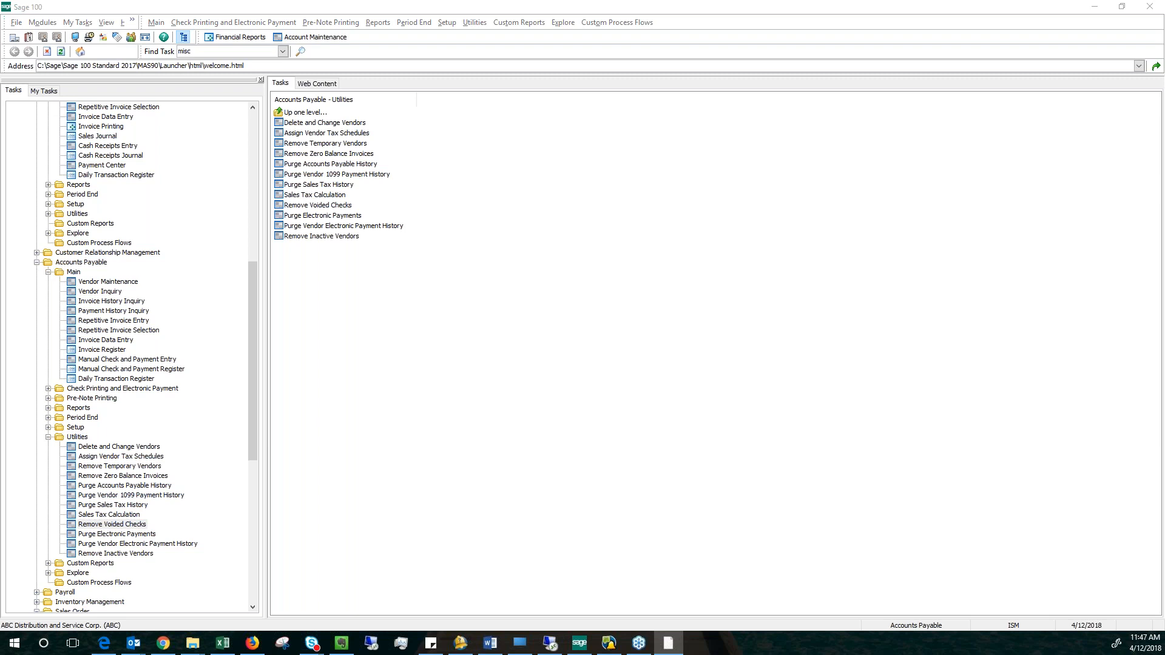
Remove the voided checks for bank code A with check numbers 000000 through 999999.
key(Tab)
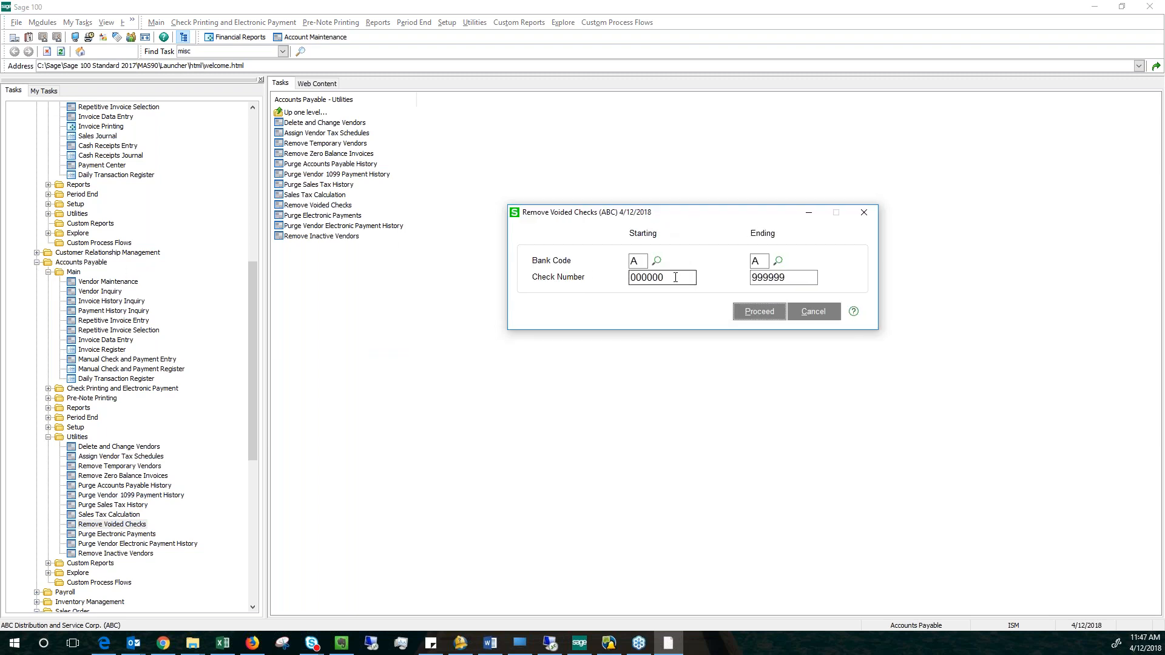
key(Tab)
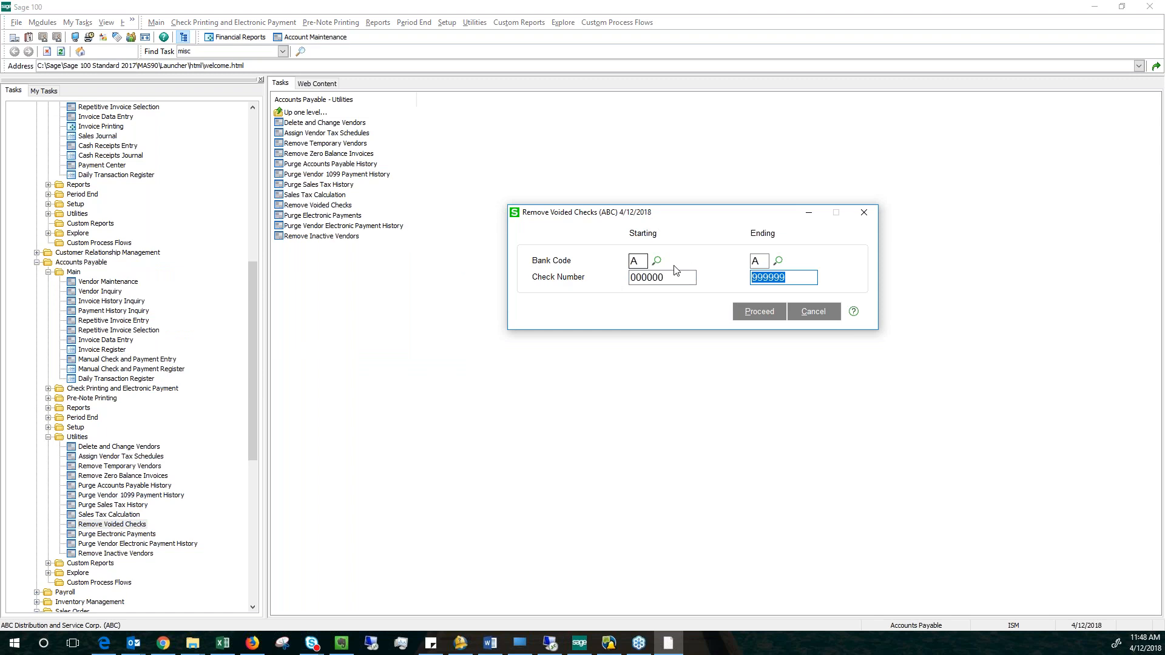
click(637, 261)
click(761, 256)
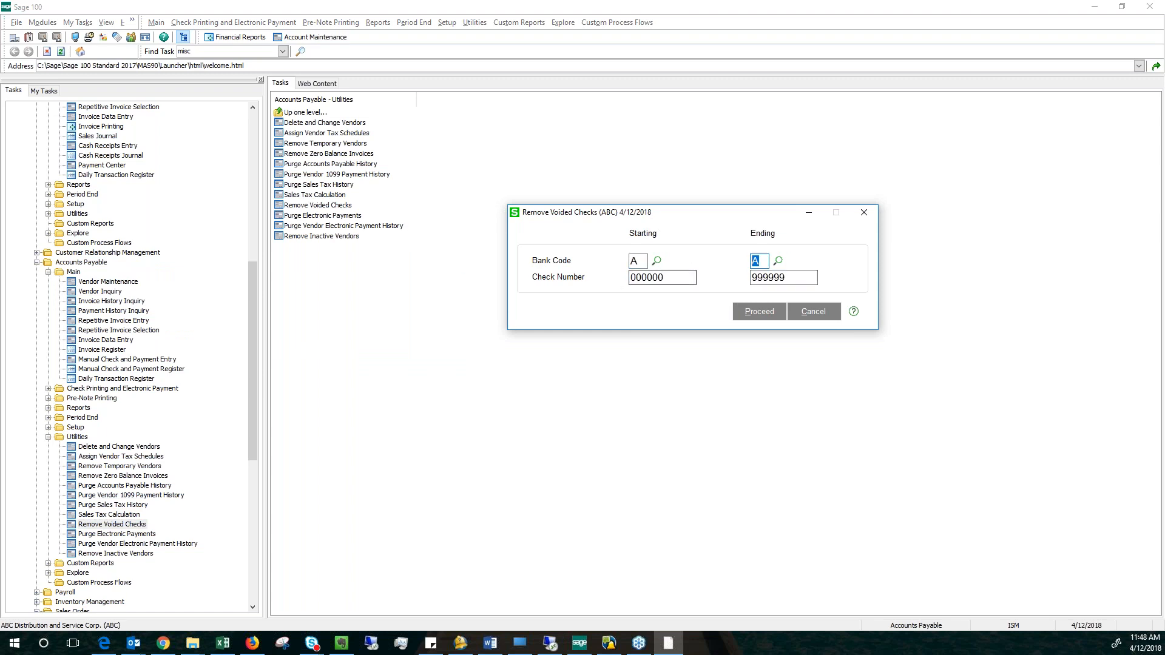
click(760, 311)
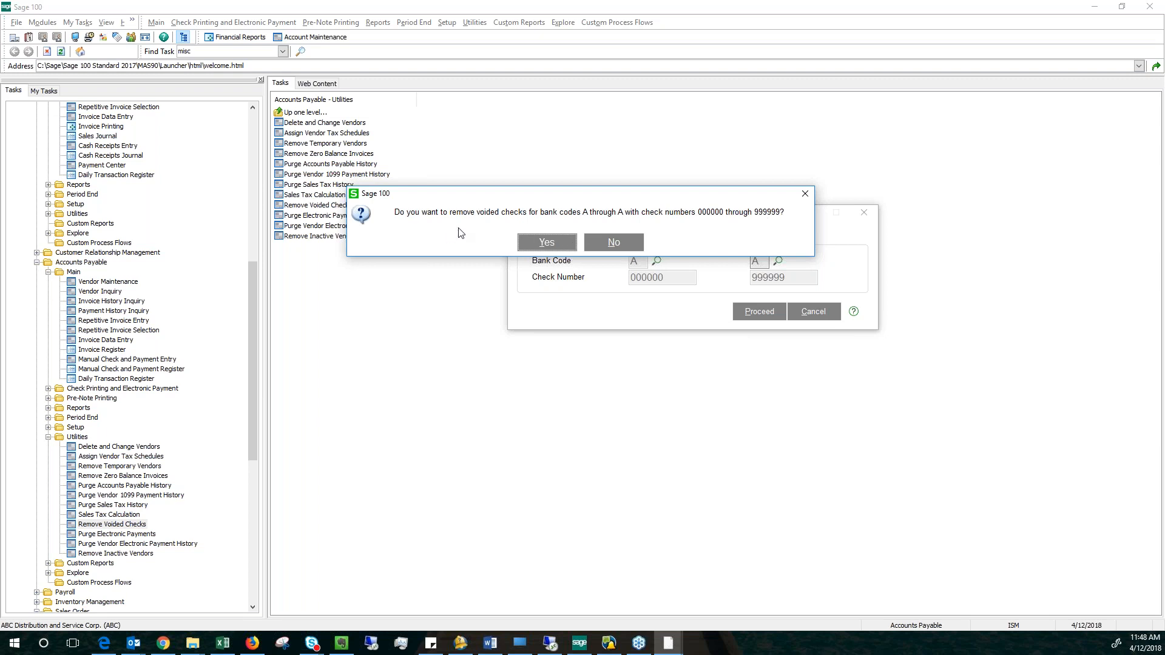
click(543, 245)
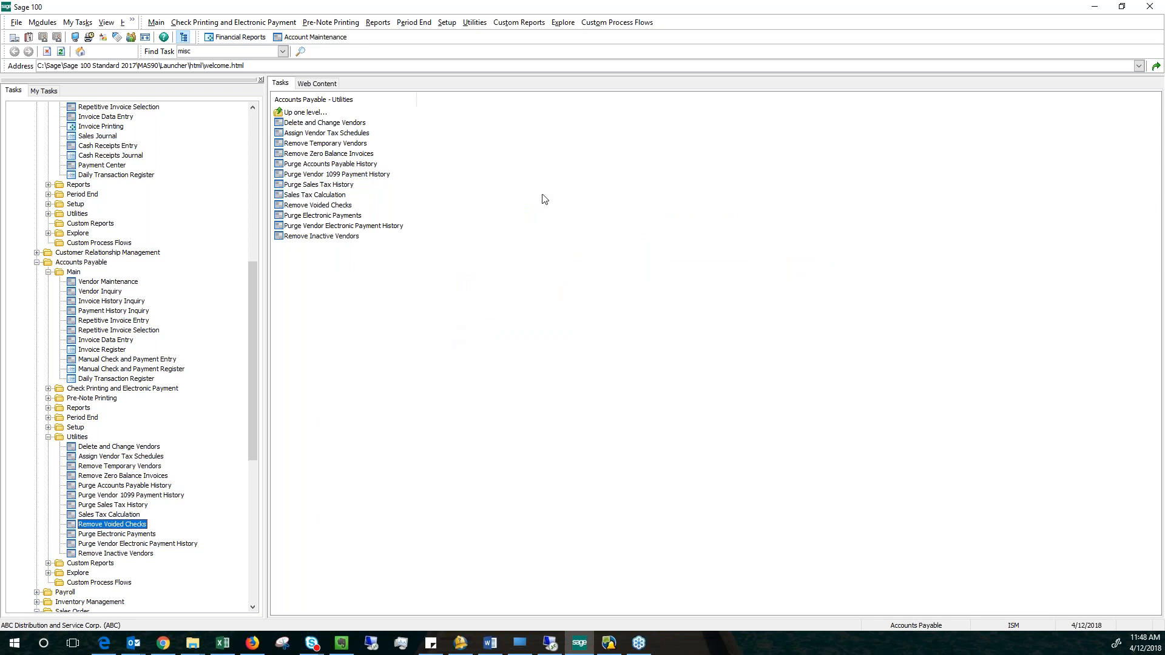
Open Repetitive Invoice Entry from the Accounts Receivable main tasks.
key(alt+Tab)
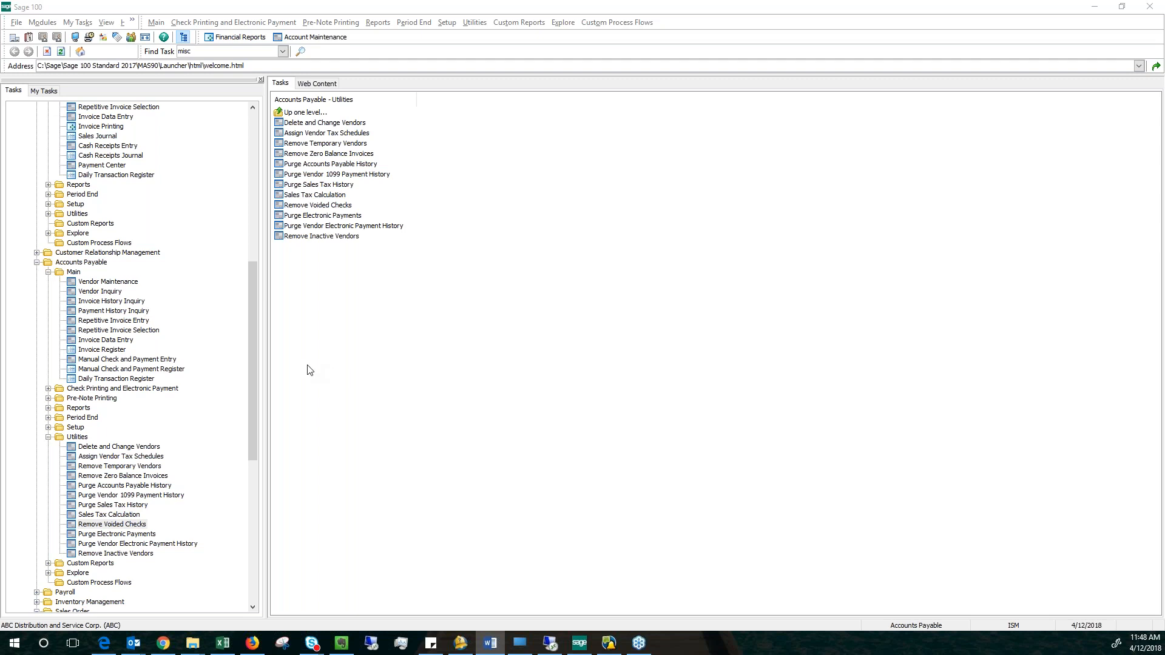
mouse_move(254, 366)
mouse_down()
mouse_move(256, 378)
mouse_move(268, 312)
mouse_move(262, 372)
mouse_up()
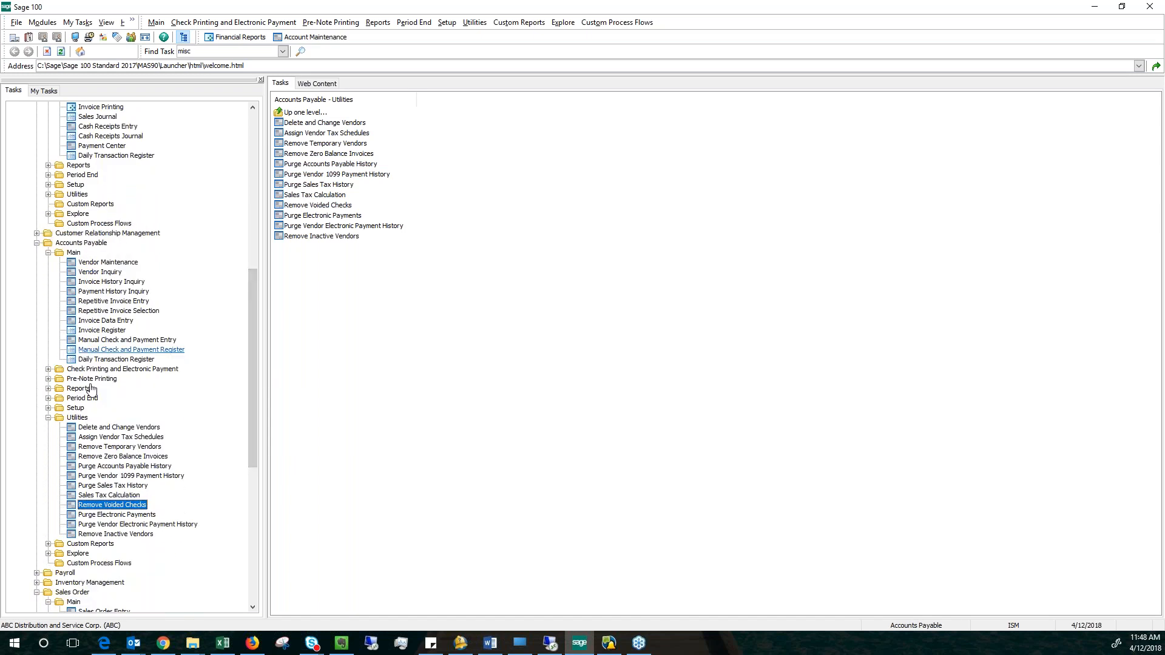
scroll(105, 437, down, 4)
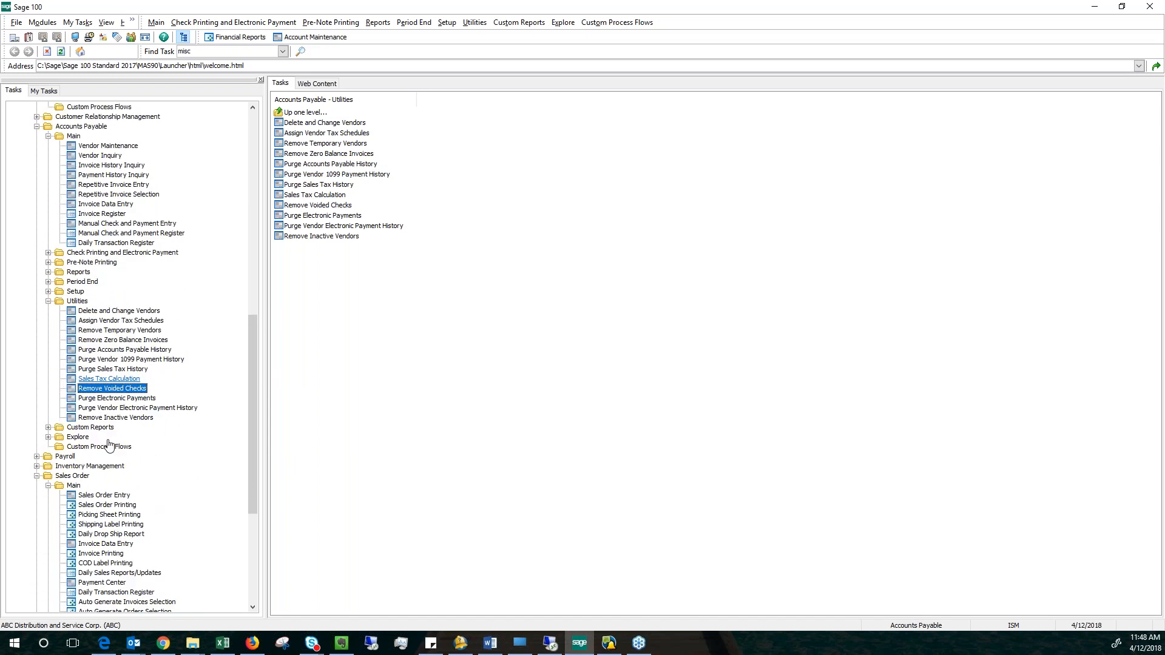
scroll(110, 434, up, 12)
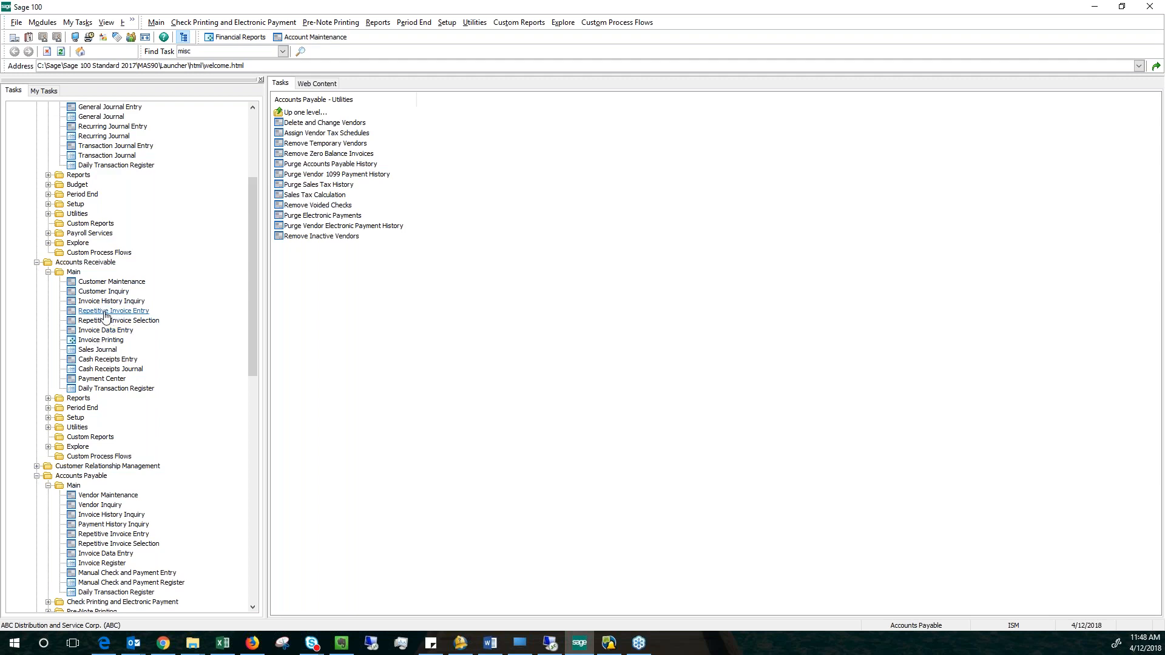
click(105, 312)
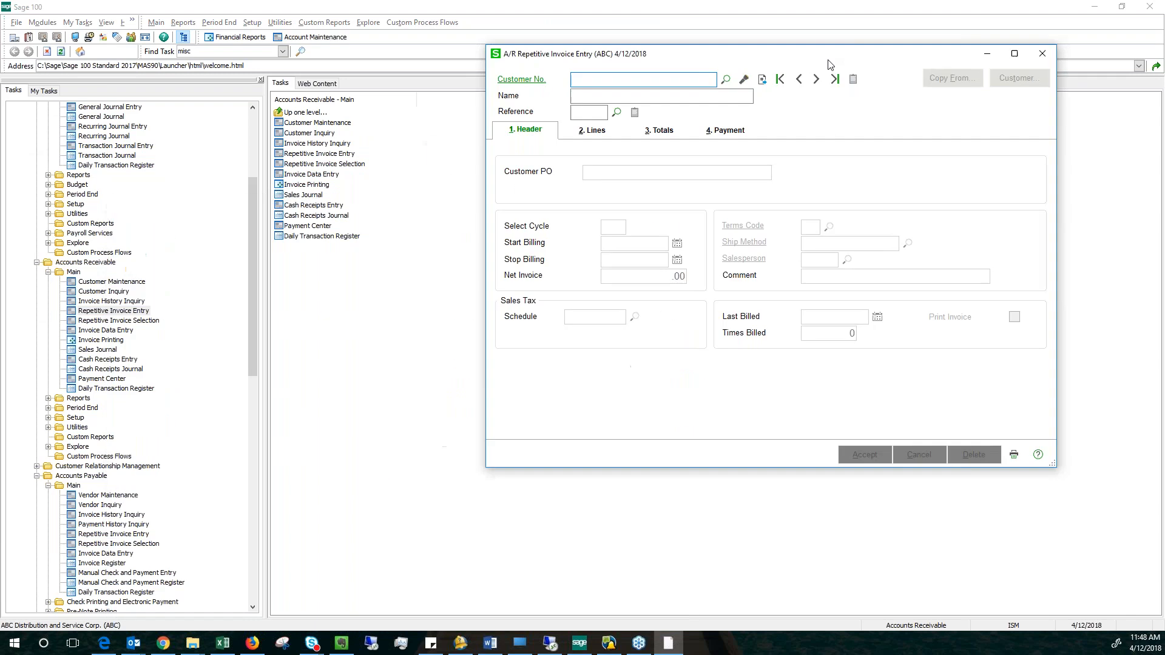
Open Accounts Receivable Invoice Data Entry as a second window, using batch 00022.
double_click(92, 333)
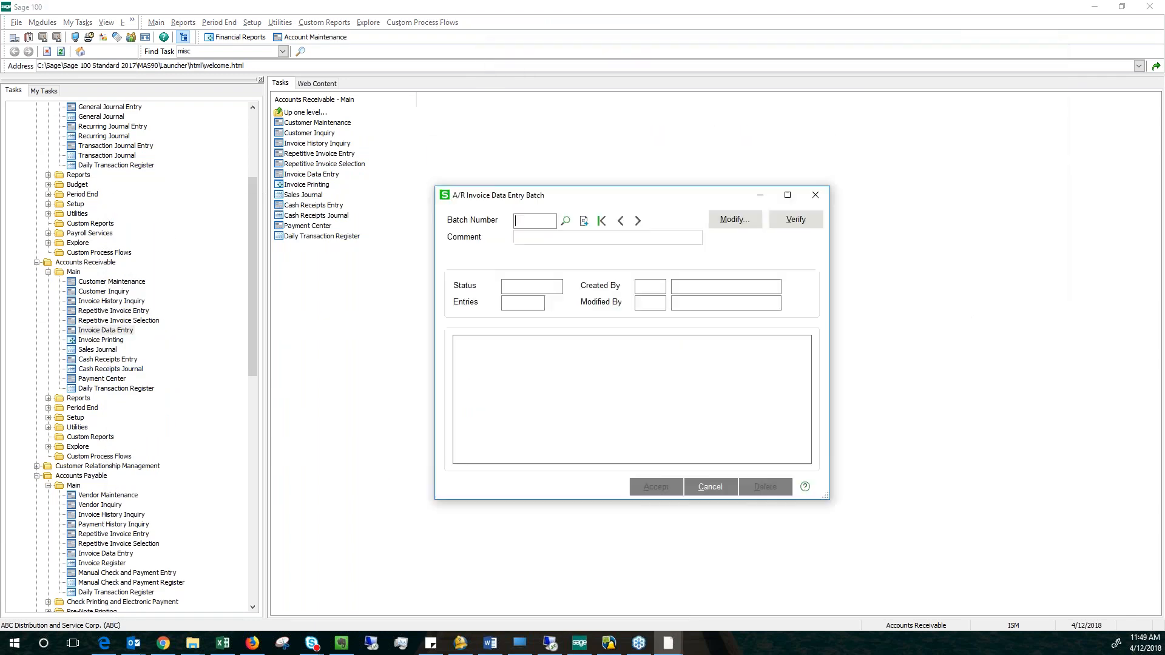
drag(410, 179, 404, 313)
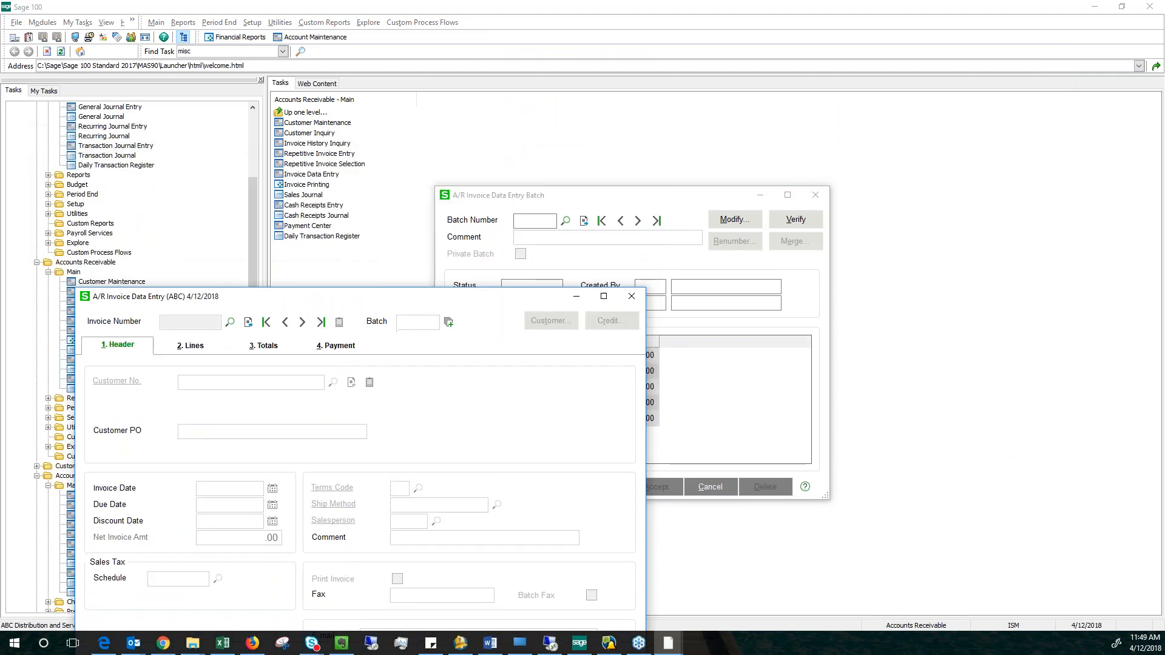
click(656, 486)
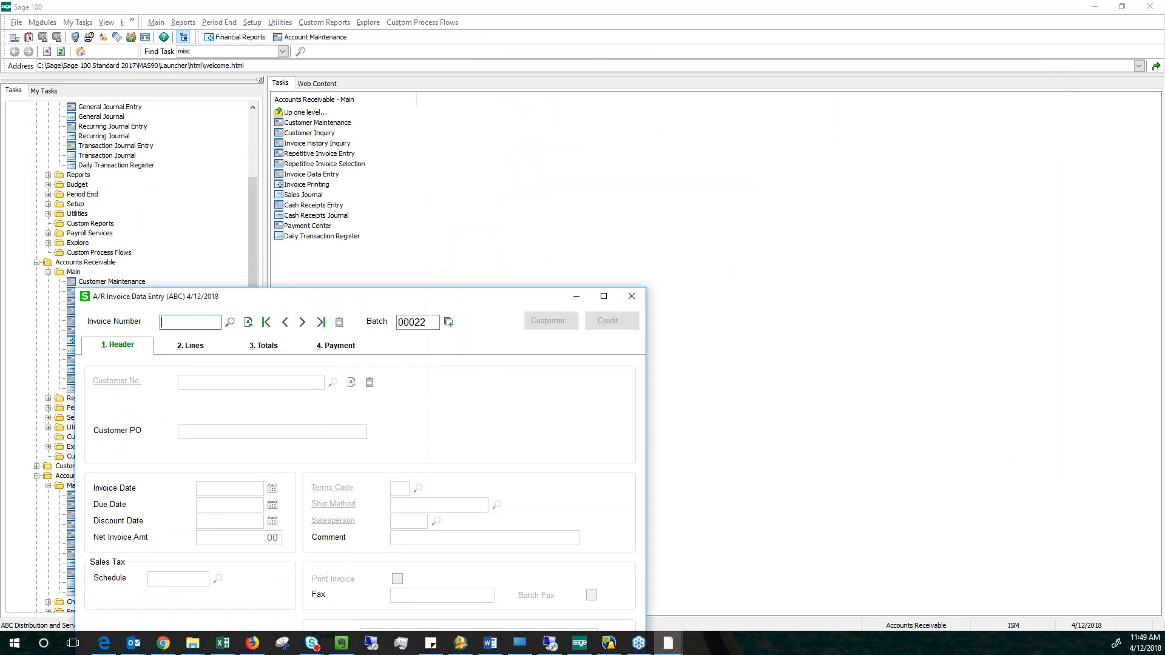
Arrange the A/R Invoice Data Entry and A/R Repetitive Invoice Entry windows side by side.
drag(367, 289, 333, 56)
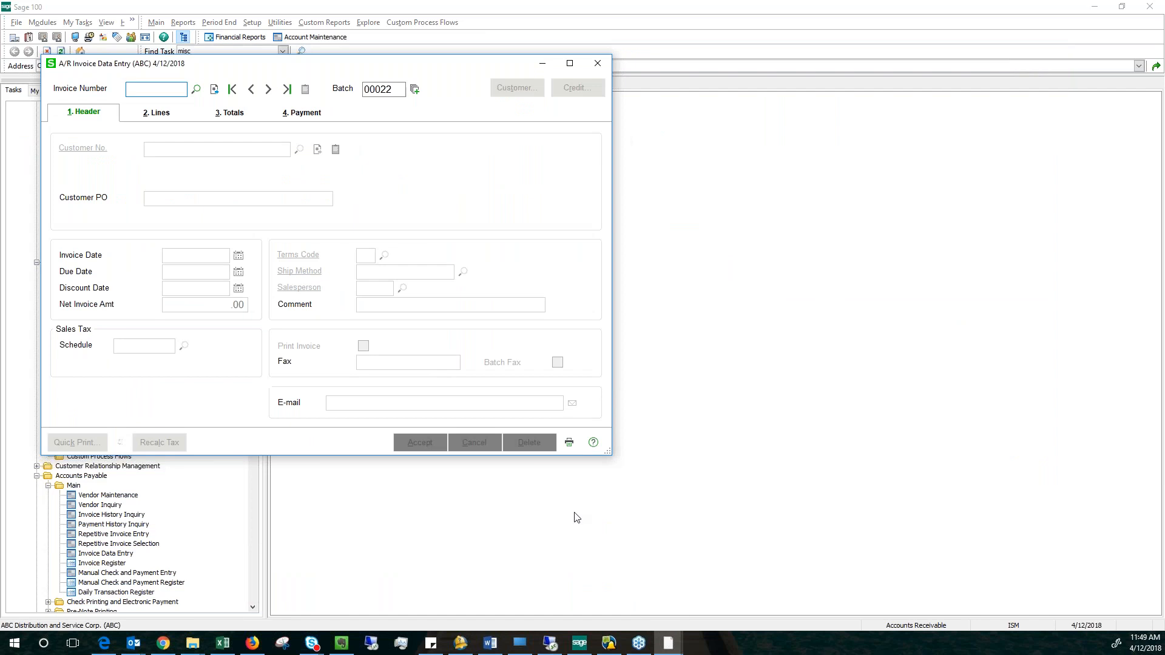
mouse_move(669, 647)
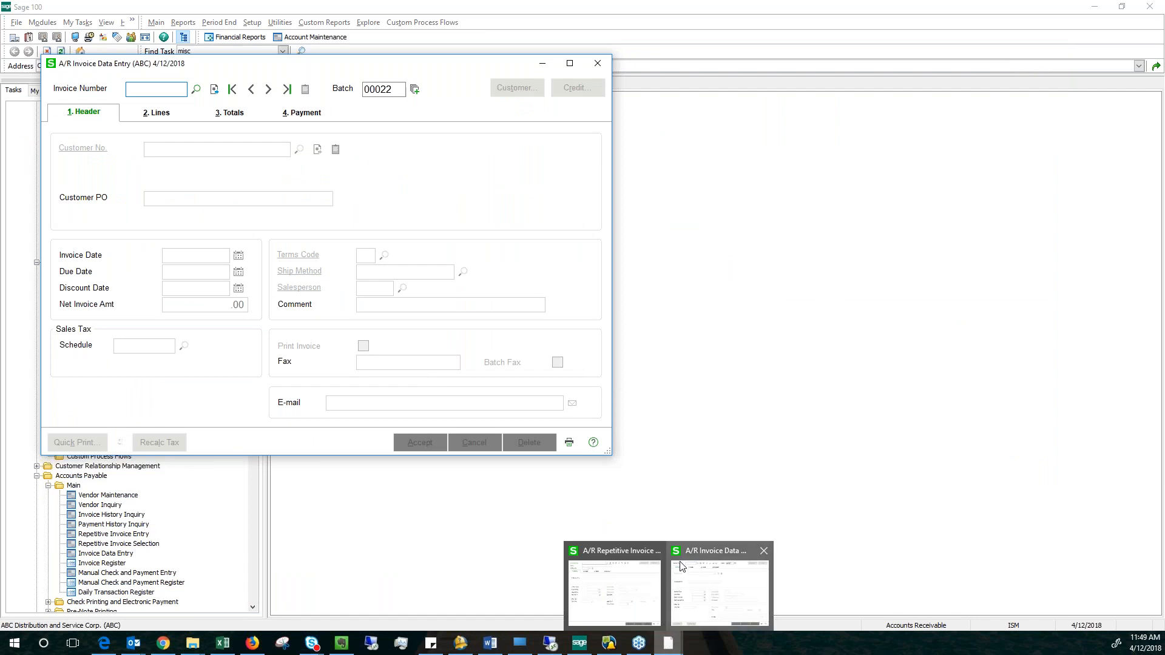
click(614, 585)
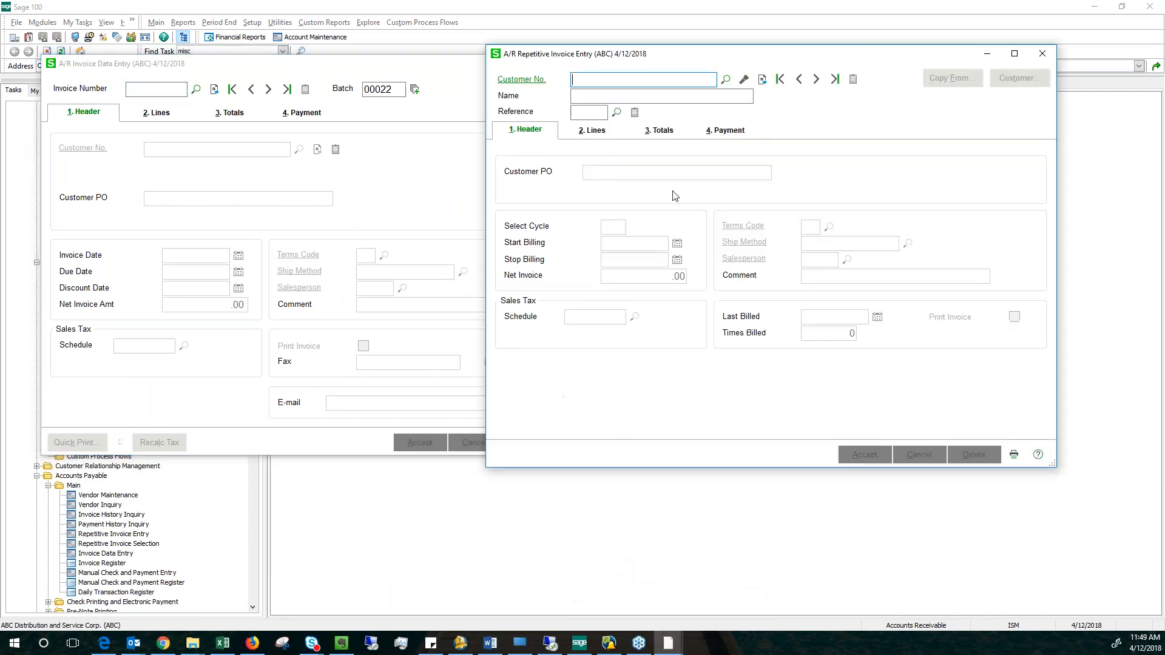
drag(730, 68, 875, 63)
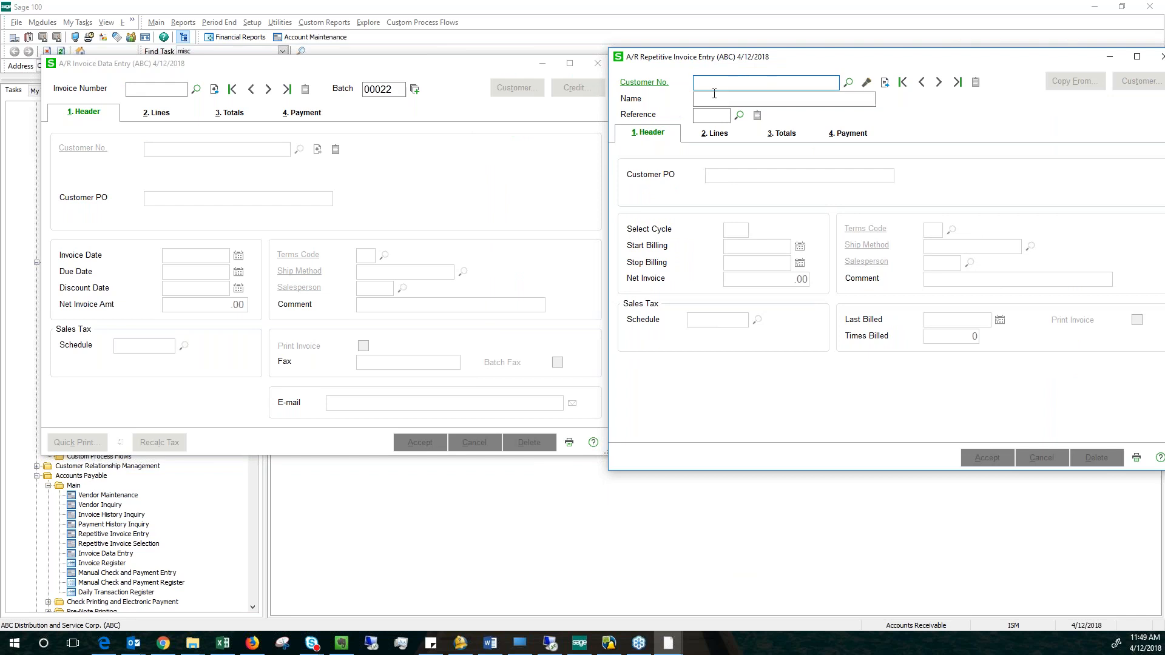
Load Hillsboro Service Center's repetitive invoice 0030 and move the Repetitive Invoice Entry window fully into view.
click(849, 84)
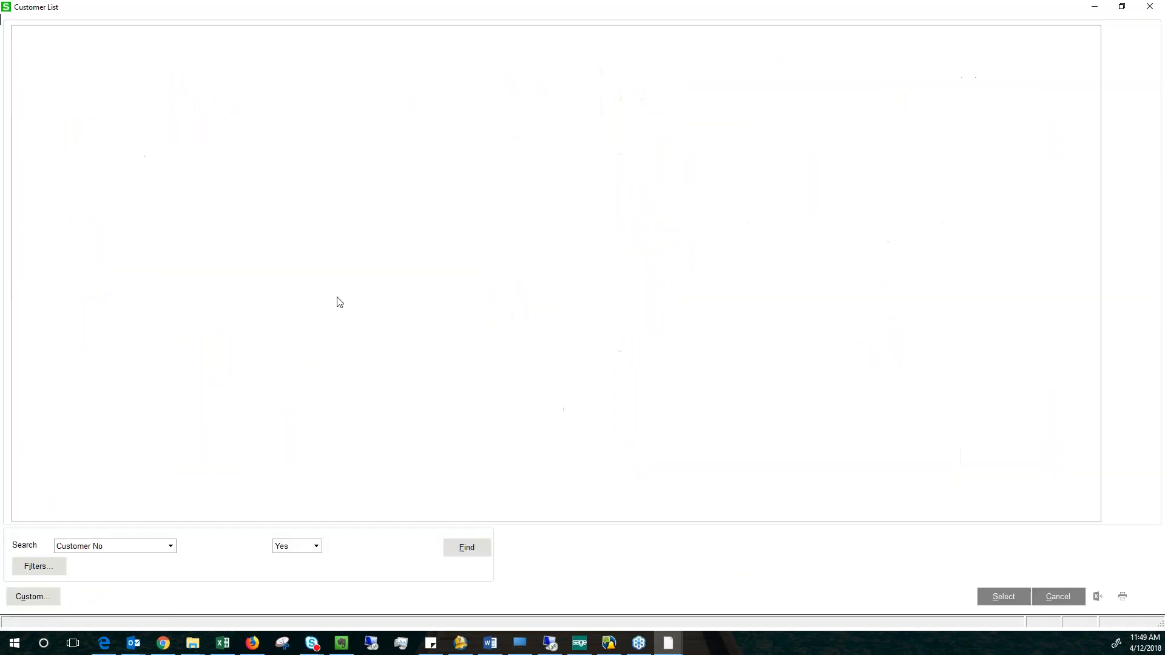
click(117, 88)
click(1004, 599)
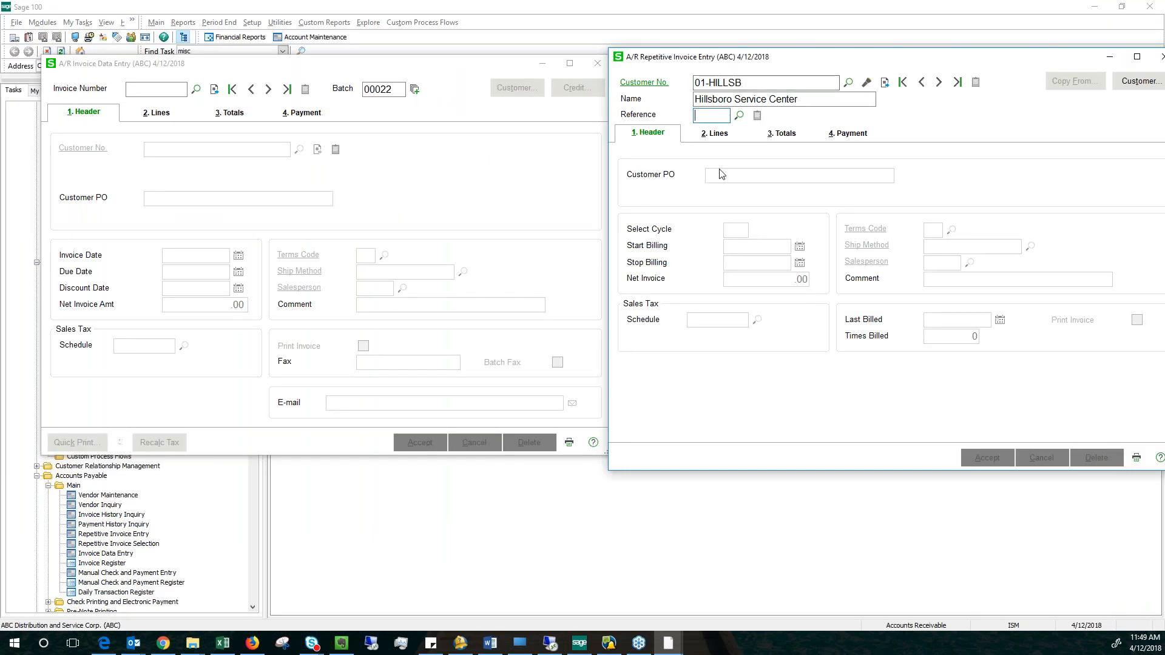
click(740, 115)
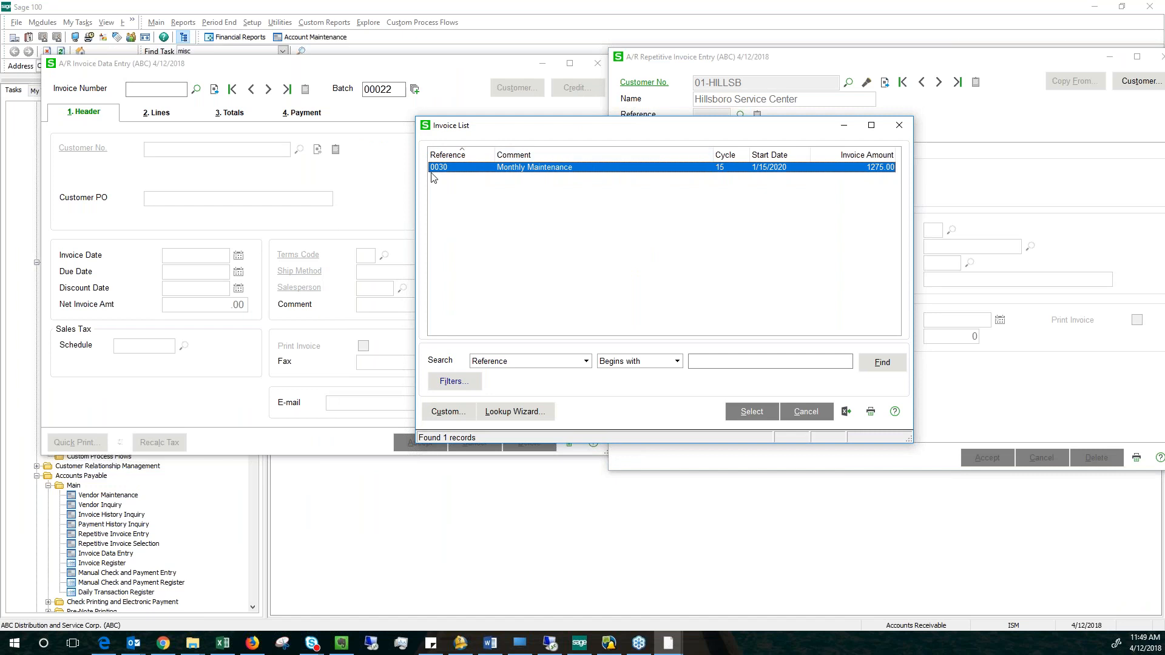
double_click(532, 168)
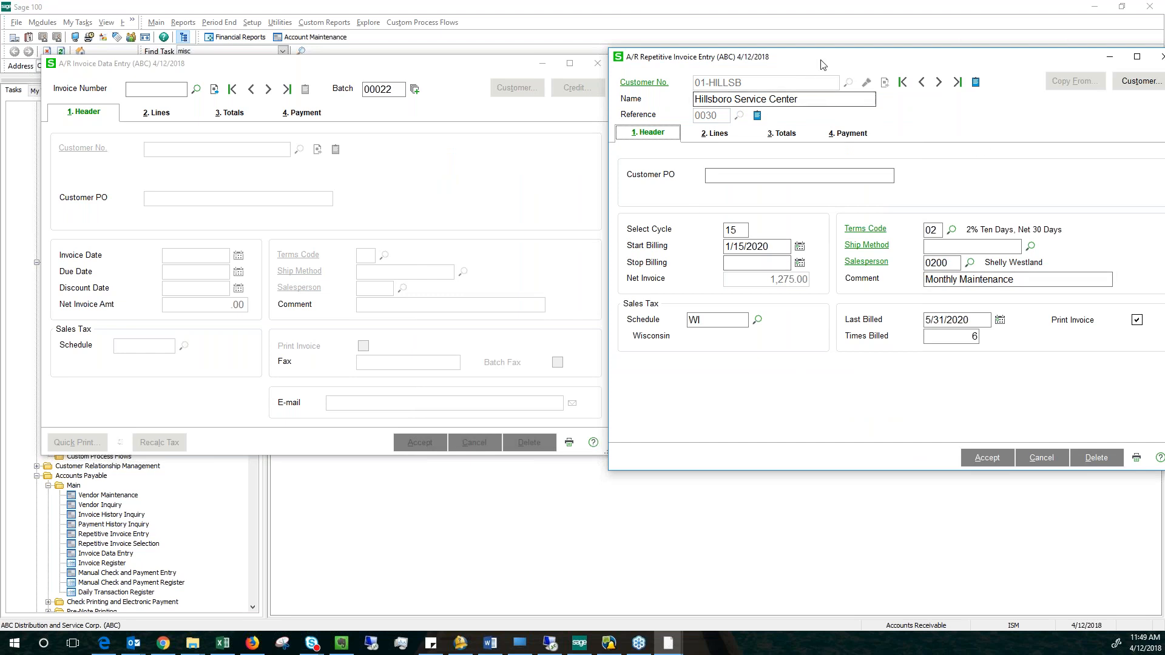
drag(789, 56, 726, 64)
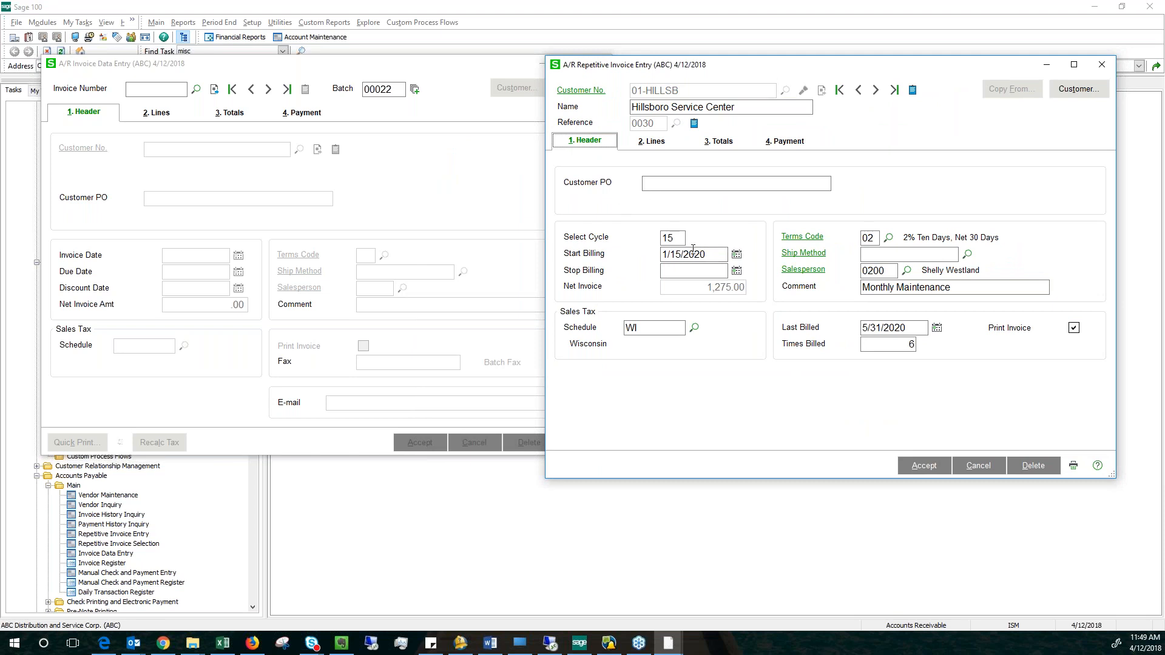
Review the billing cycle, try a stop billing date of 12/31/2020, and discard the changes to repetitive invoice 0030.
click(670, 238)
click(676, 237)
drag(676, 237, 654, 240)
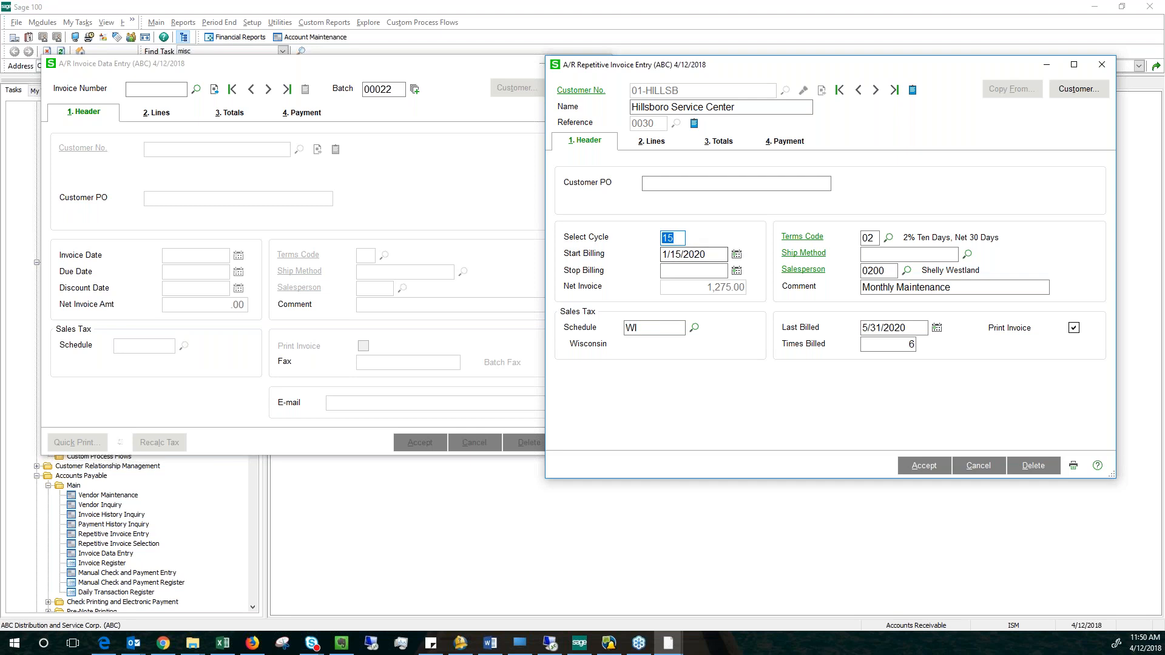
click(680, 239)
key(Tab)
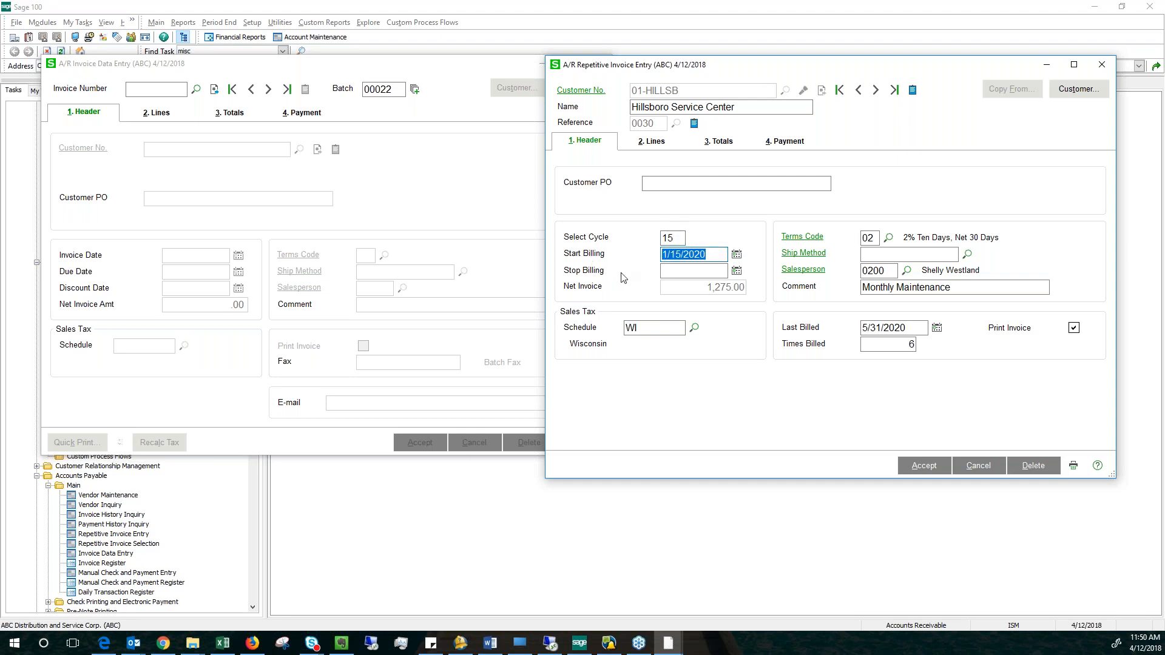
click(712, 272)
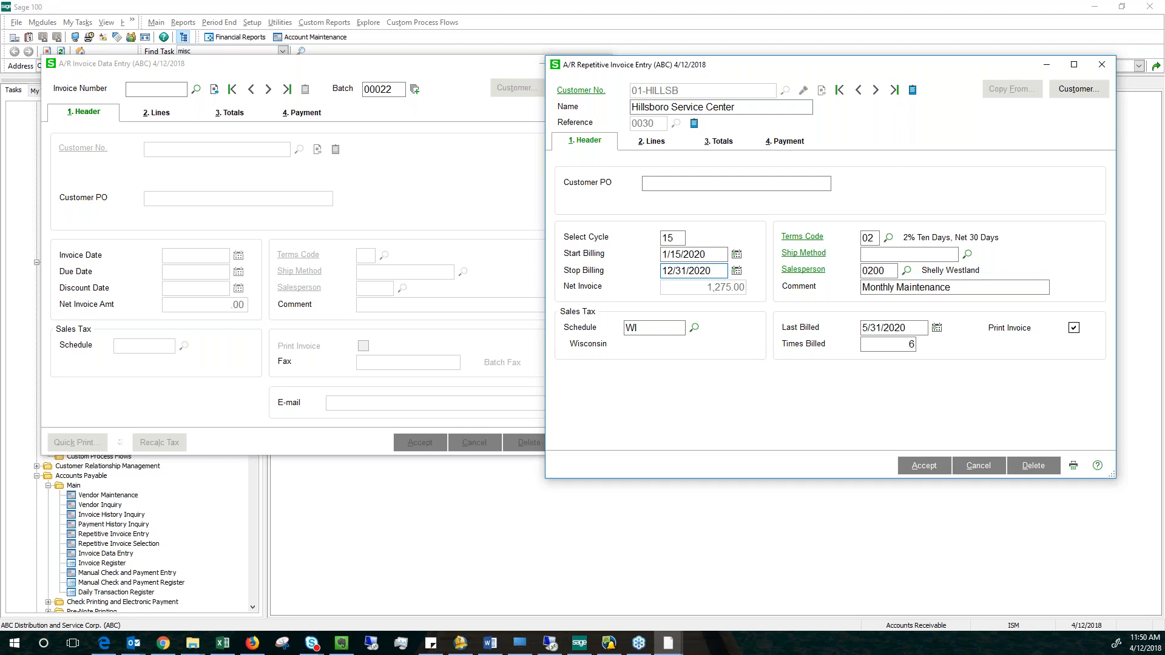
drag(714, 272, 658, 284)
click(979, 465)
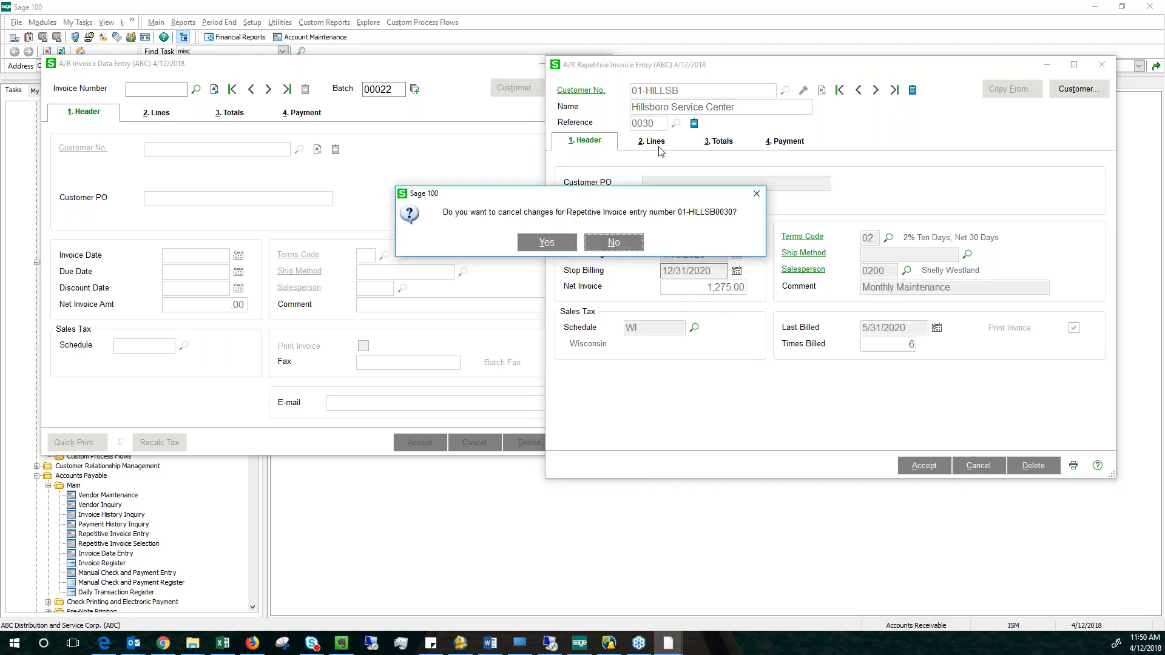
click(546, 242)
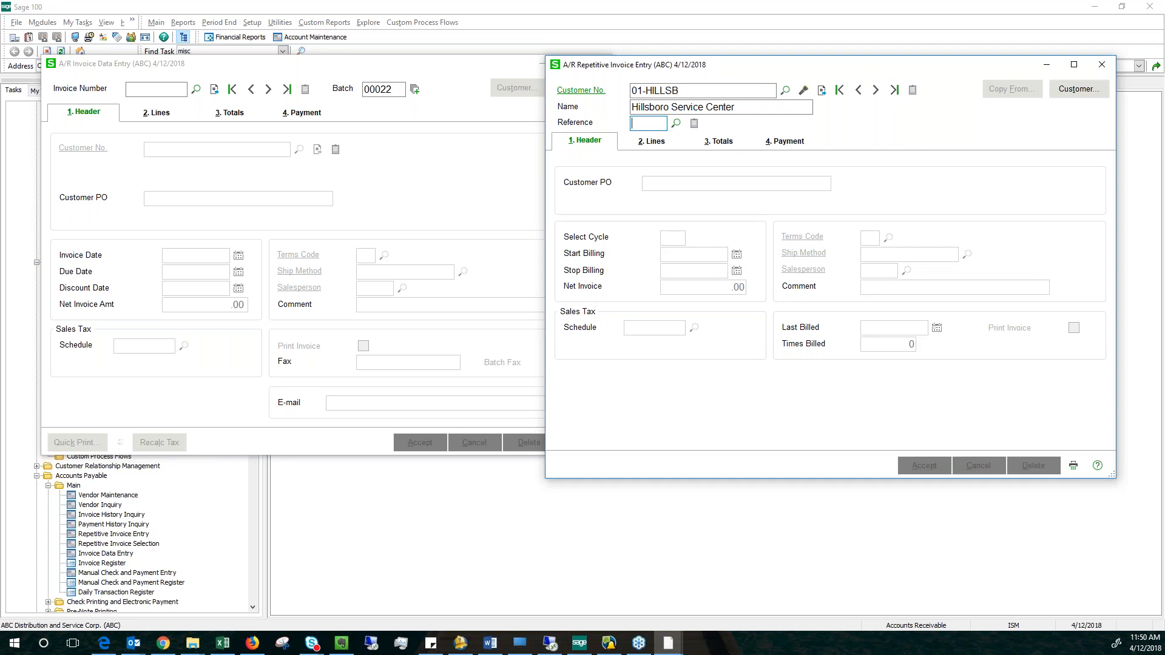
Create repetitive invoice RENT for Hillsboro Service Center with cycle 30, start billing 4/12/2018 and stop billing 12/31/2020.
text(T)
key(Tab)
click(677, 238)
key(Tab)
key(Tab)
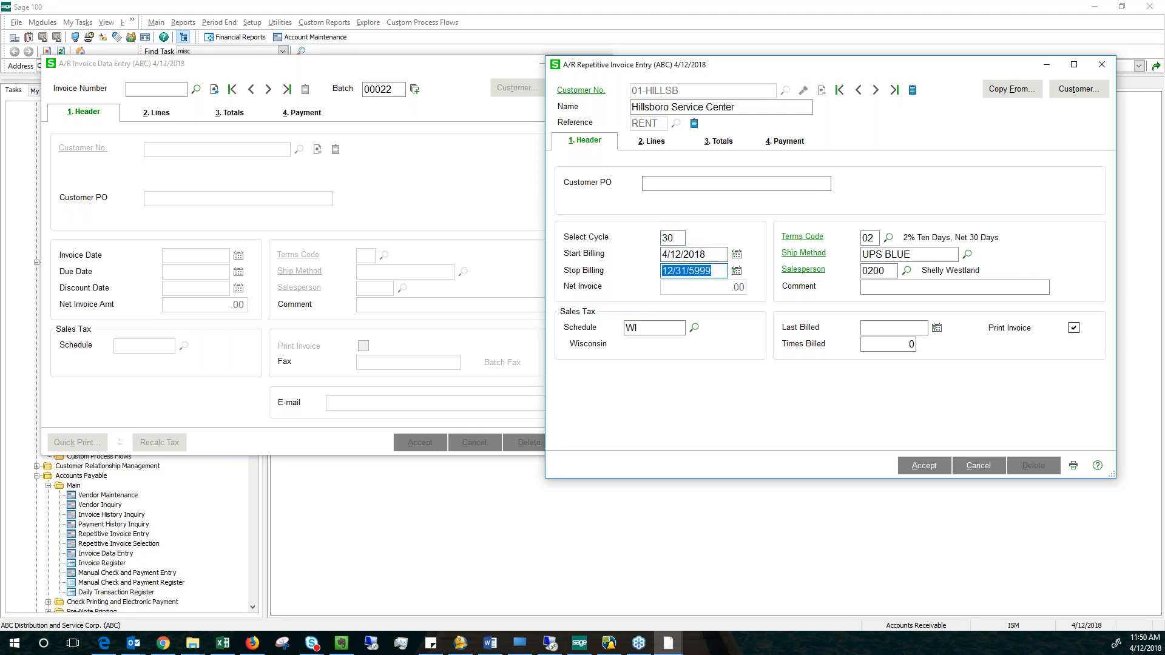
text(12)
click(710, 270)
key(Tab)
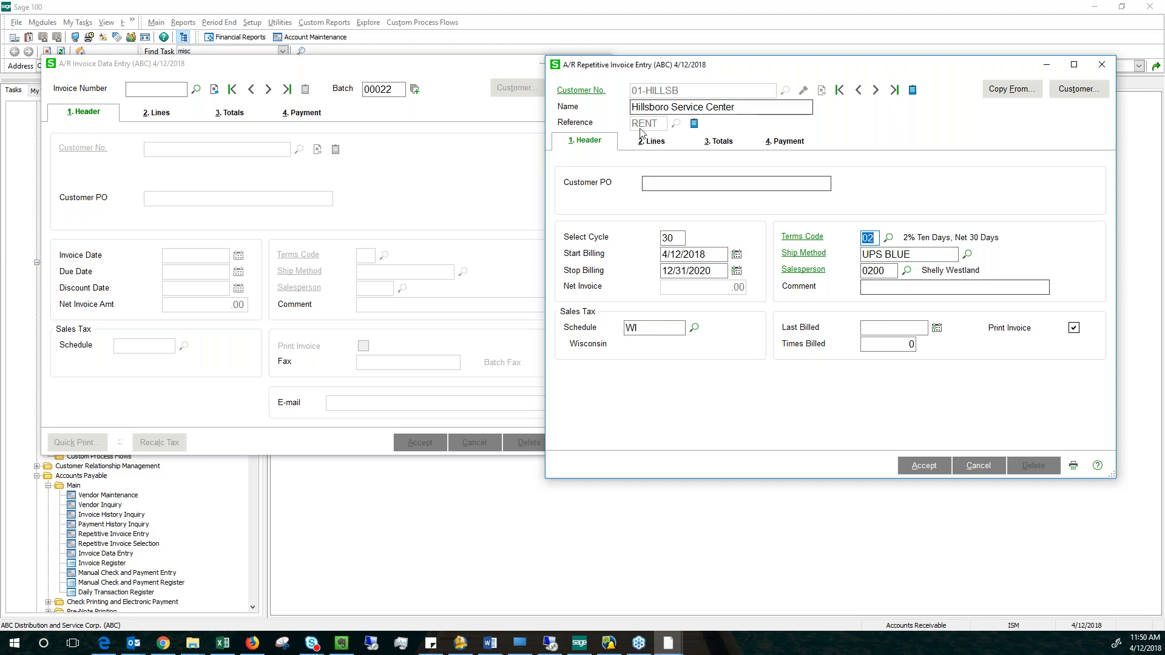
Add the miscellaneous item MCONTR, Monthly Maintenance Billing, as the first invoice line.
click(662, 145)
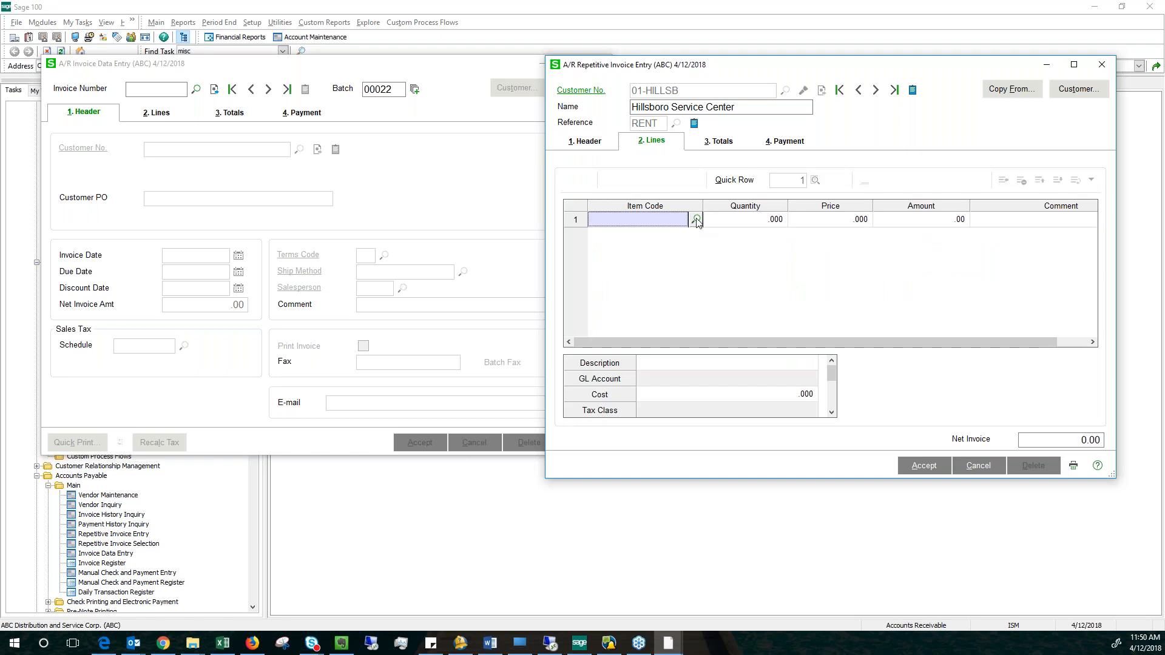
click(696, 220)
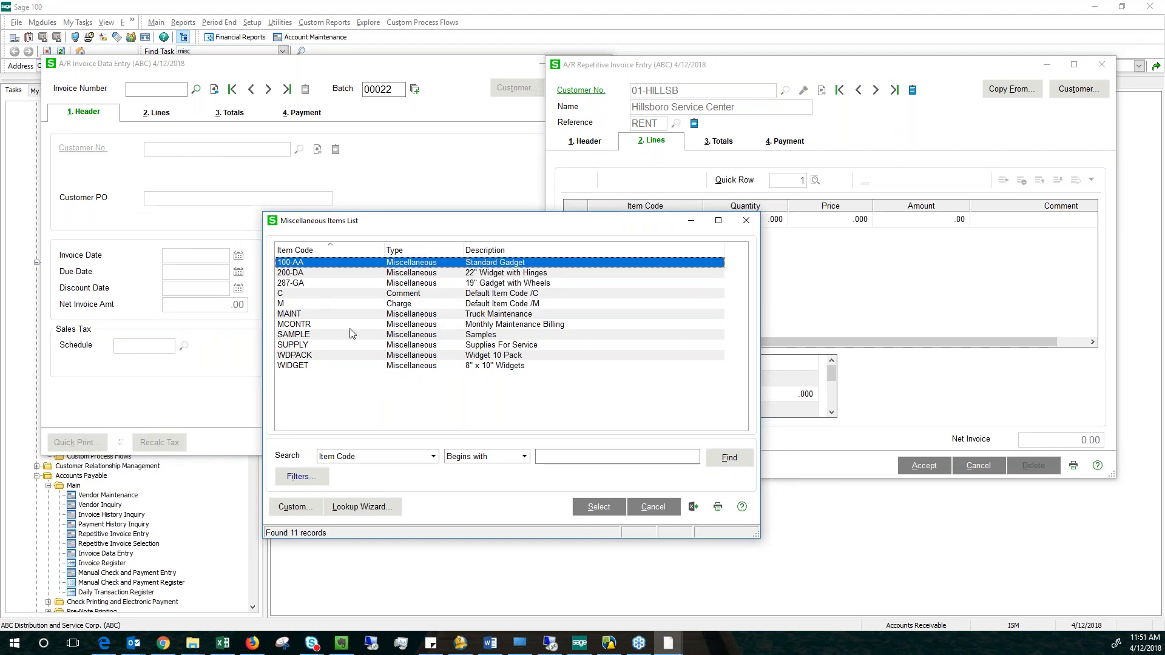
click(400, 304)
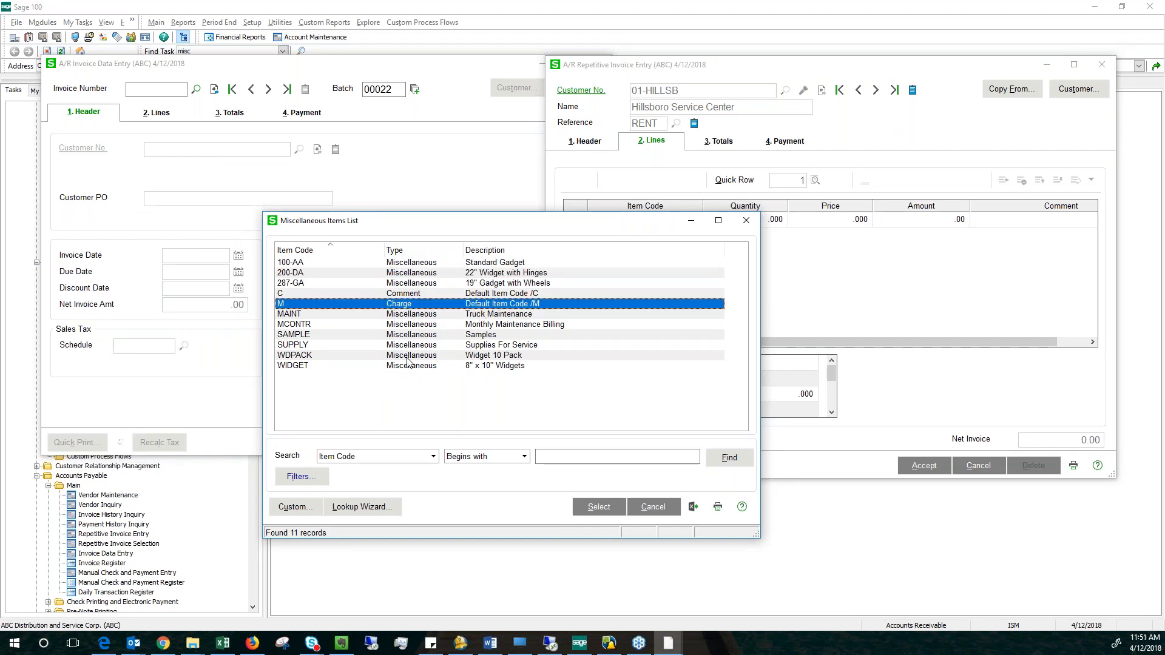
click(413, 327)
double_click(417, 328)
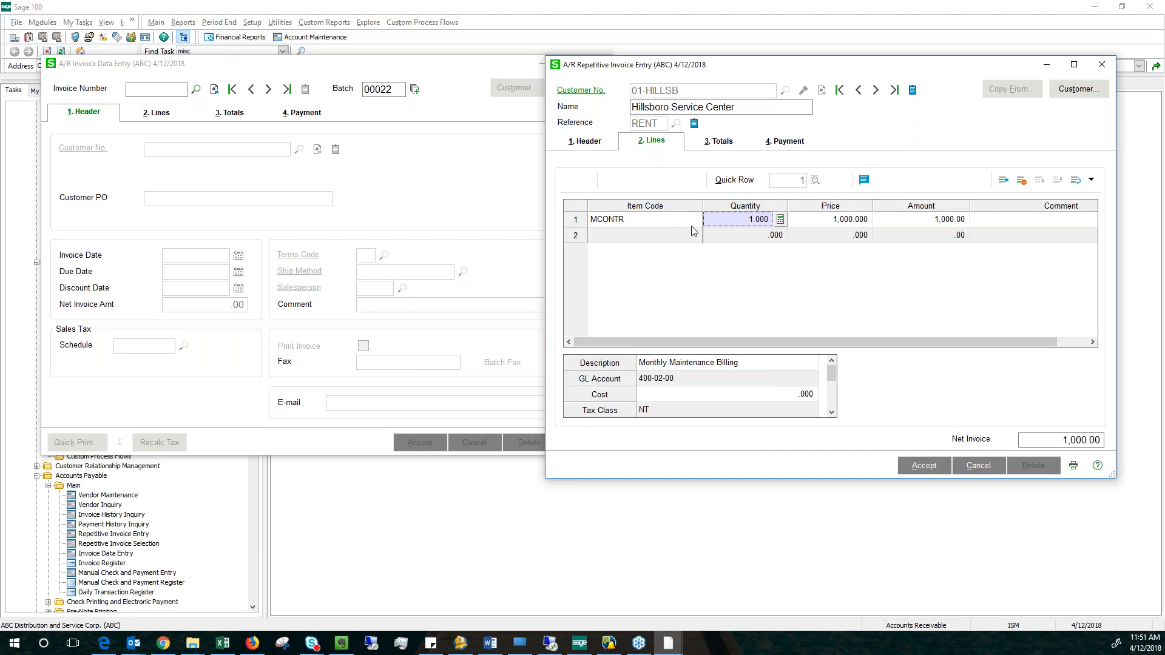
Check the MCONTR line's price and GL account and the invoice totals, and accept the repetitive invoice.
click(813, 221)
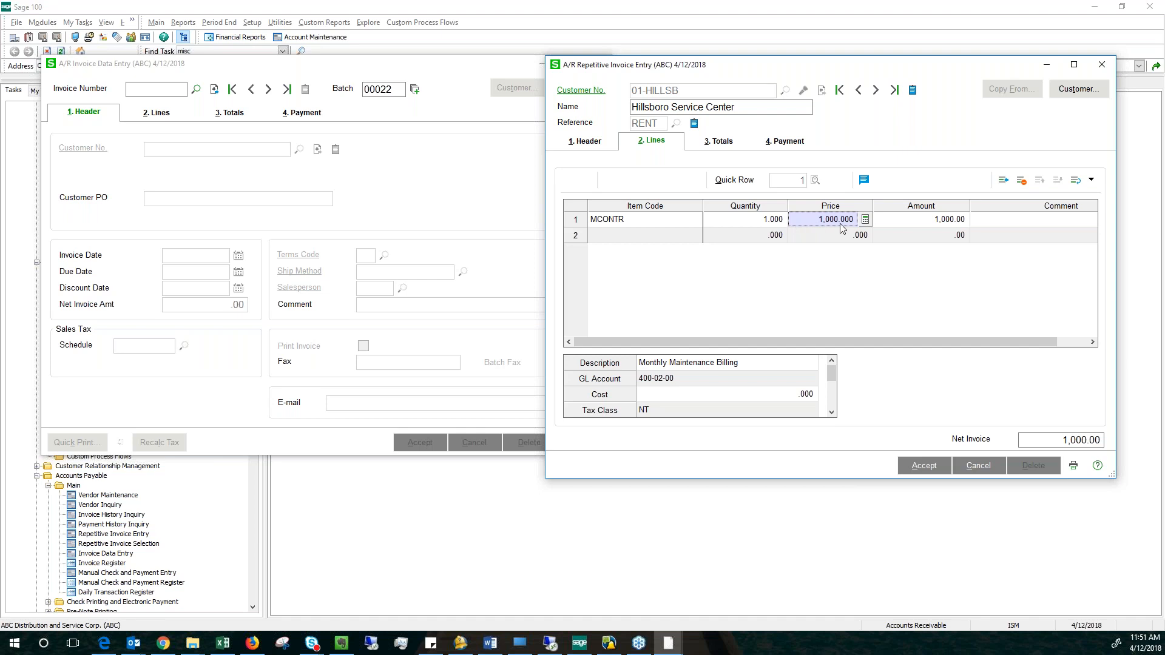
click(695, 237)
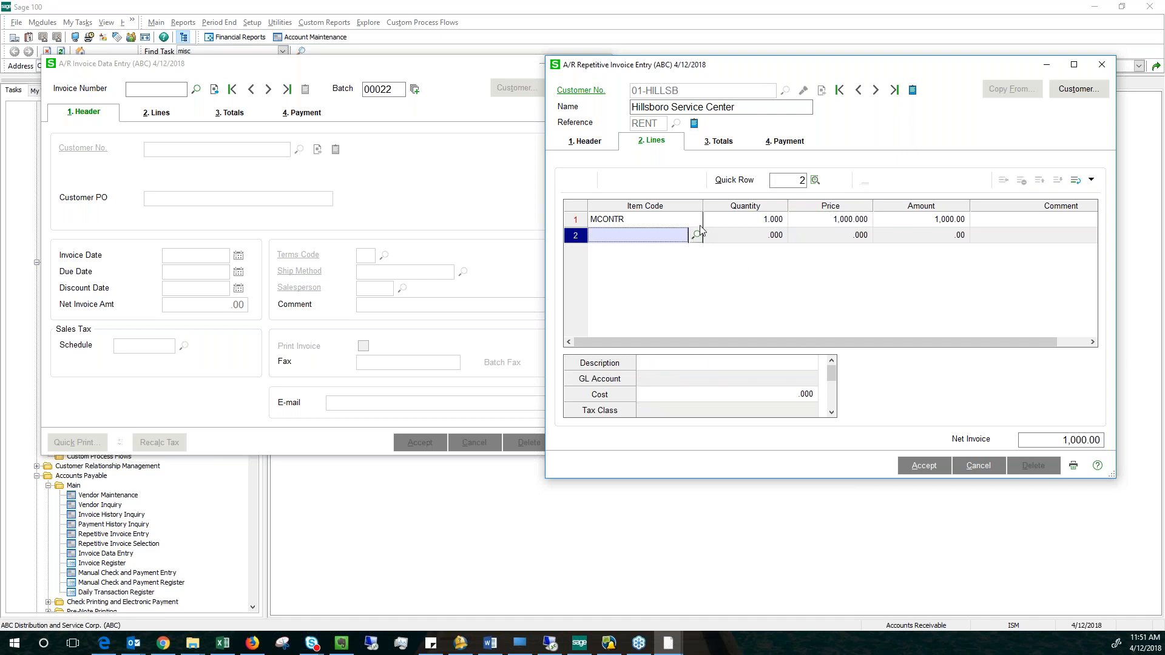
click(666, 220)
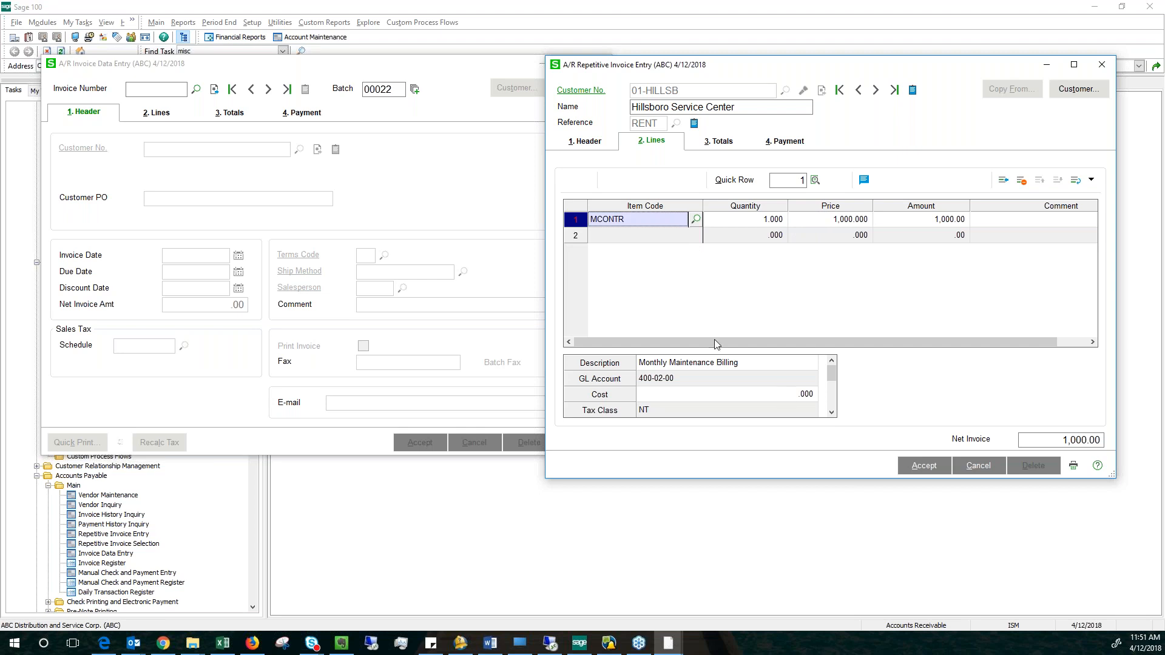
click(711, 378)
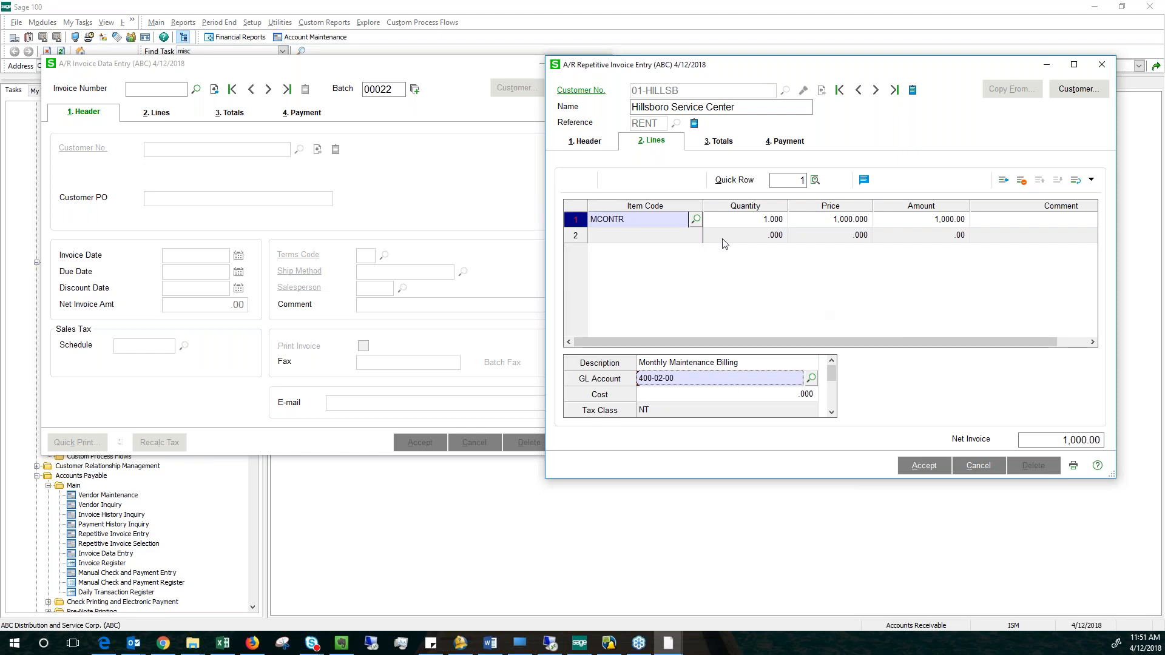
click(717, 144)
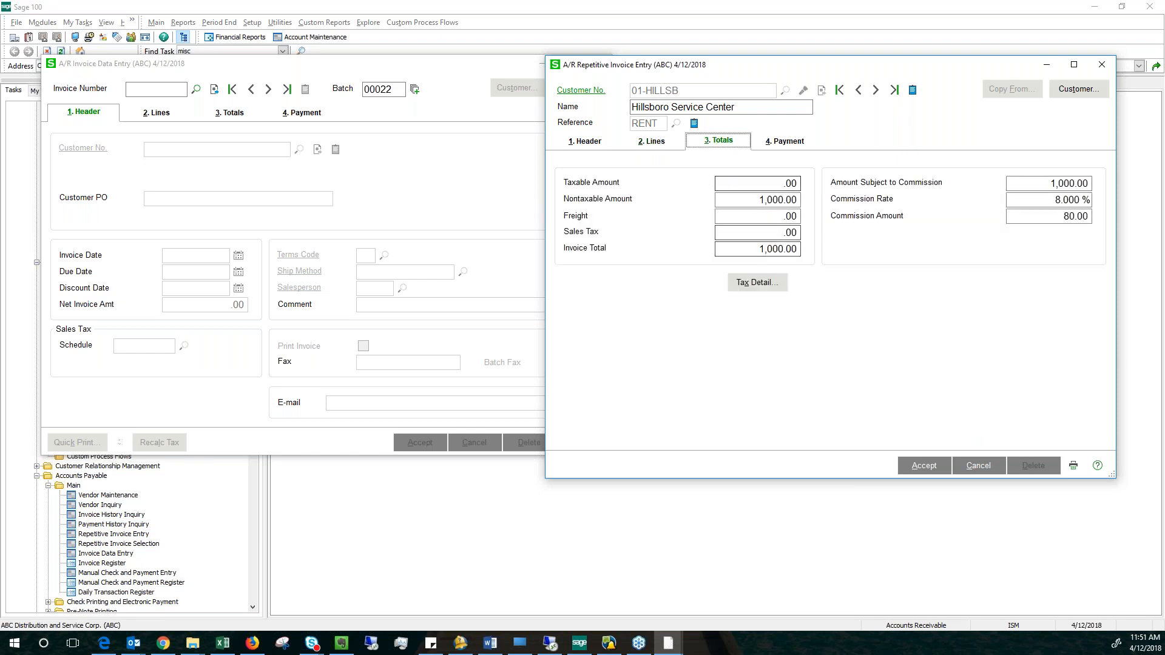
click(925, 466)
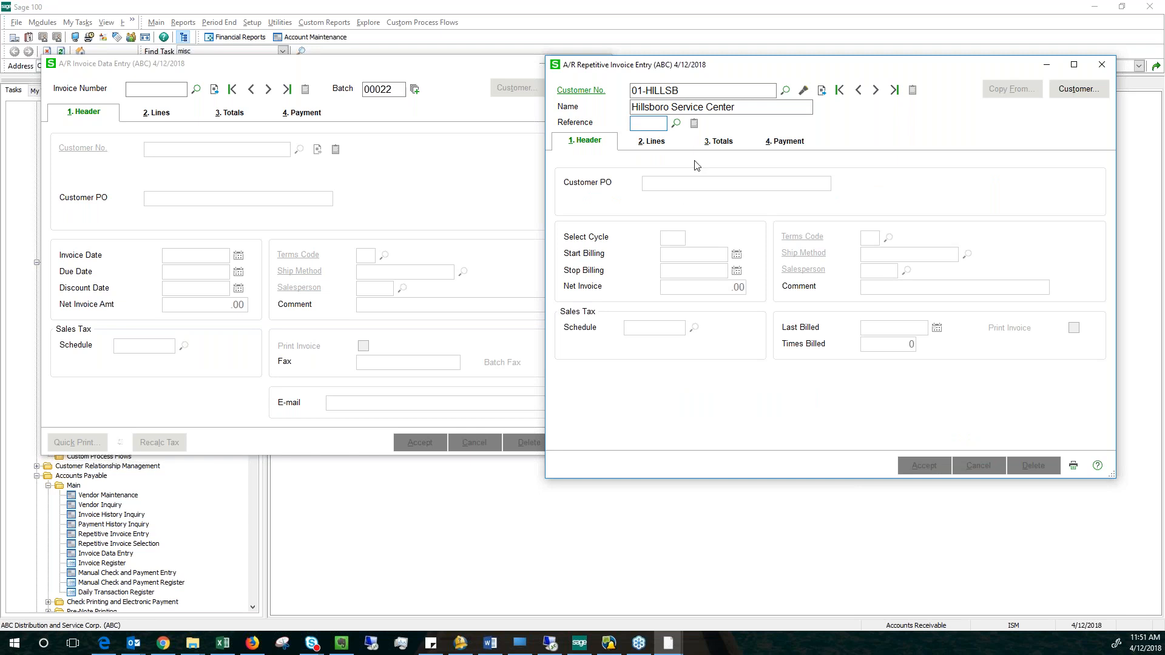
Check the RENT entry in the customer's repetitive invoice list, and close both invoice entry windows.
click(677, 125)
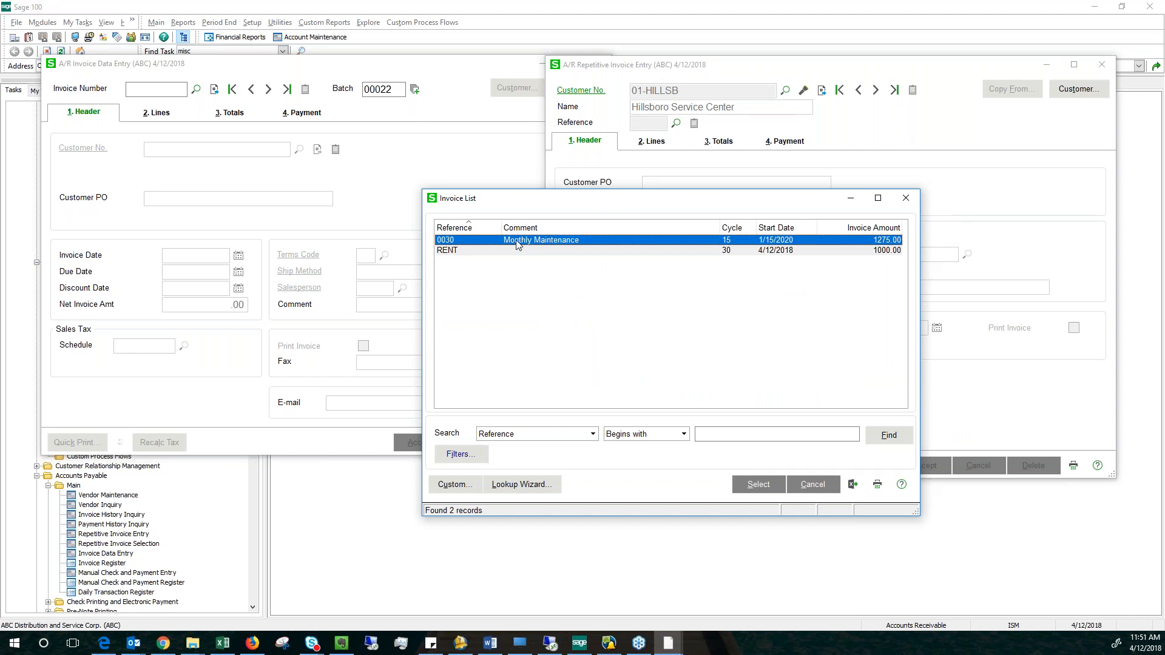
click(462, 252)
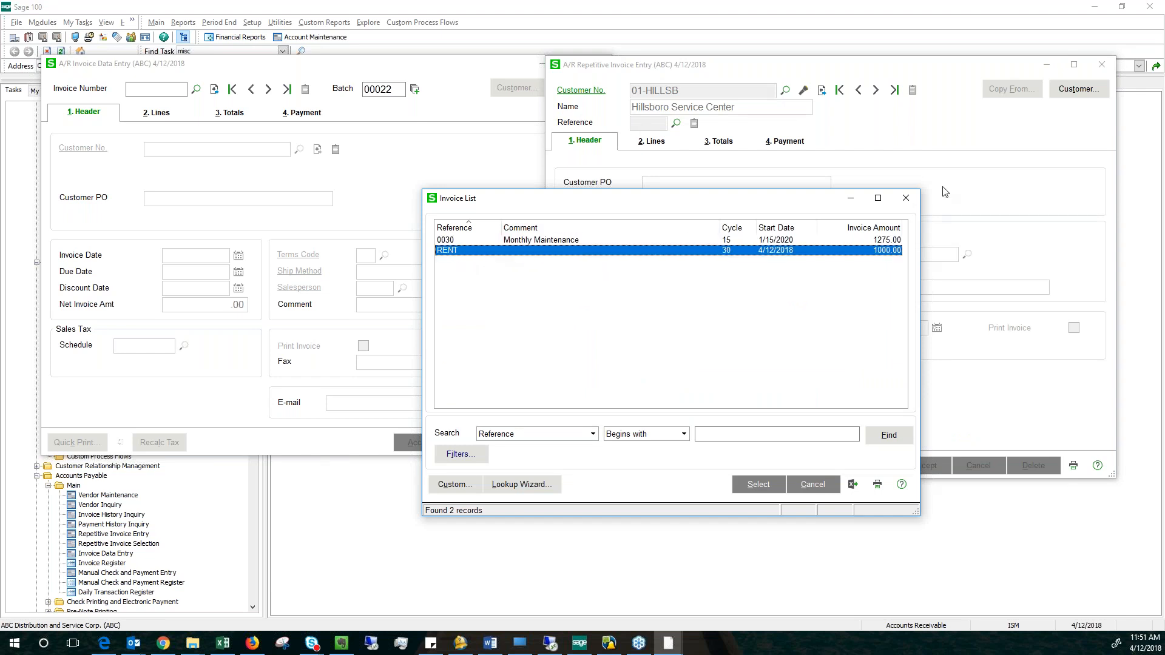
click(906, 198)
click(1102, 64)
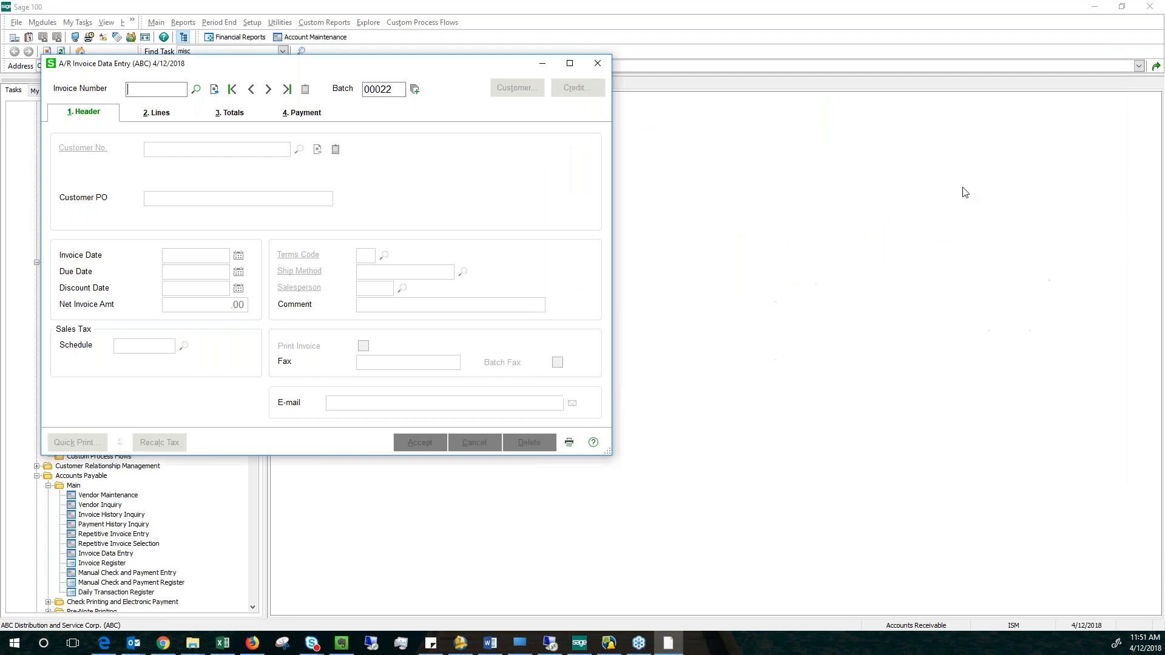
click(598, 63)
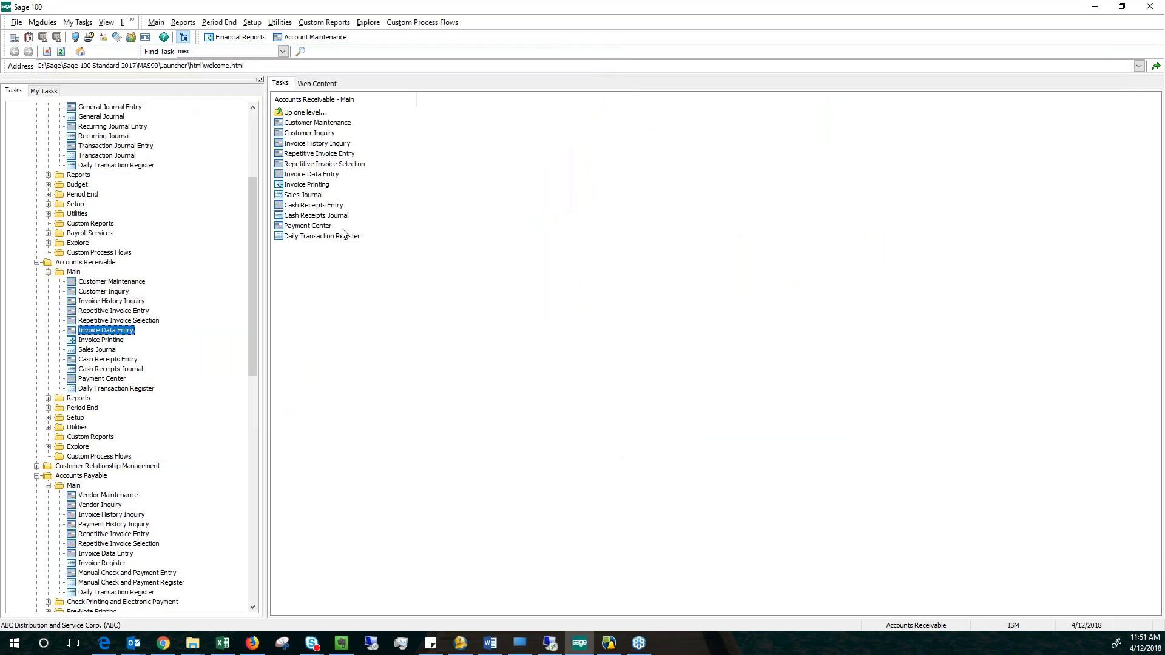
Open Accounts Receivable Repetitive Invoice Selection with a newly created batch.
key(alt+Tab)
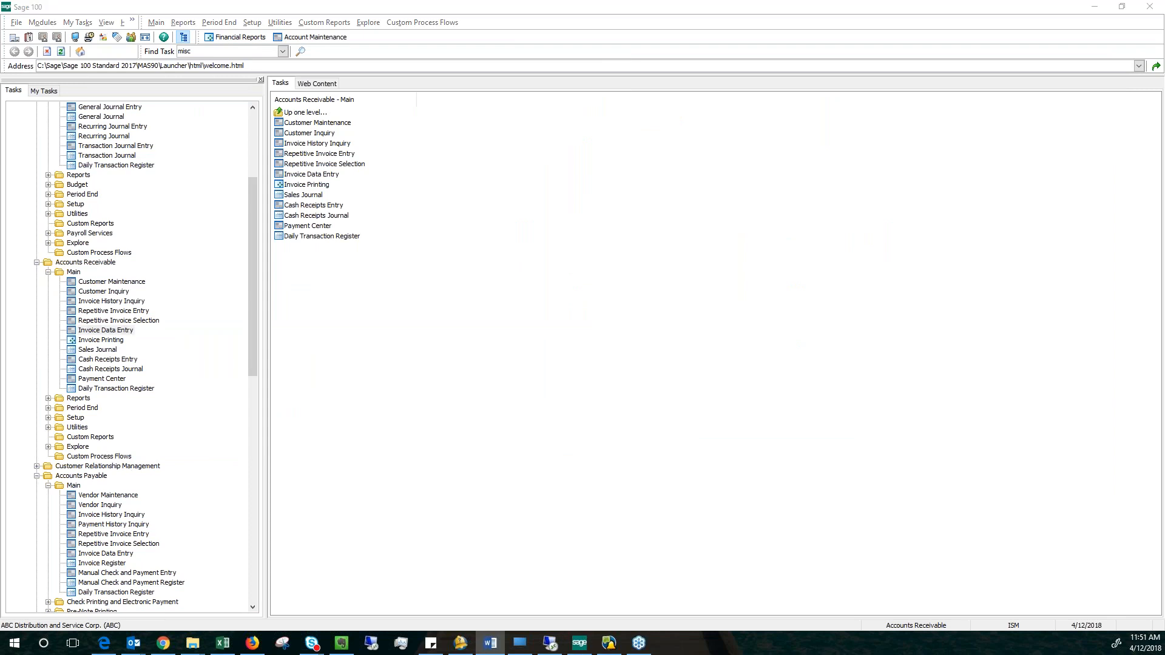
click(124, 320)
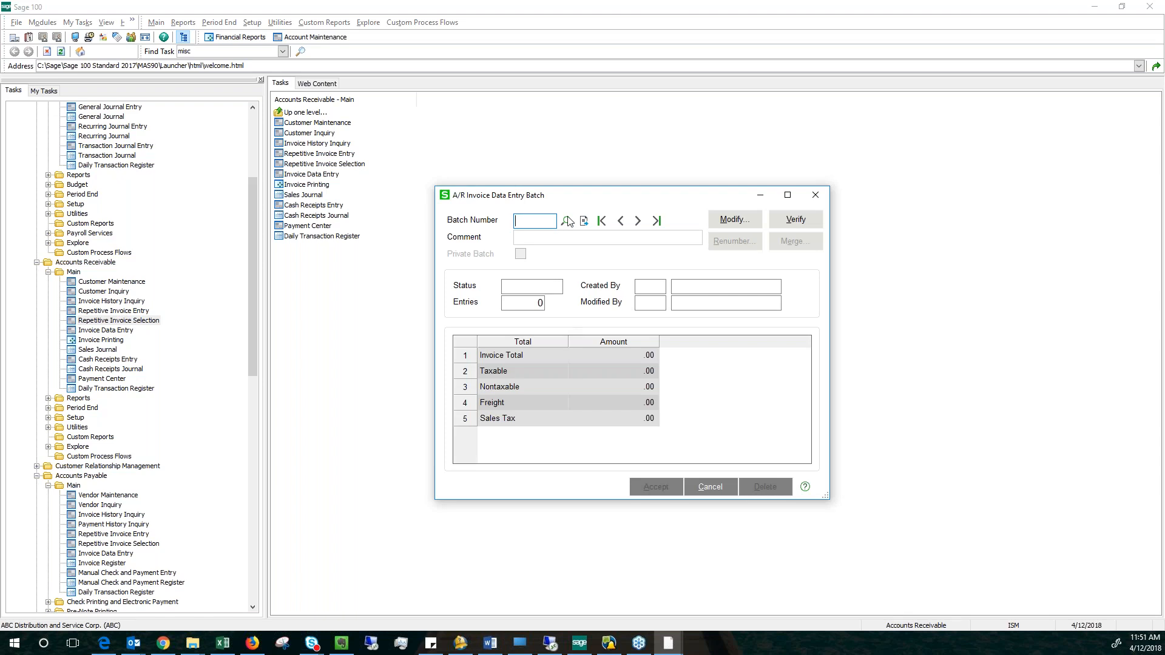
click(584, 221)
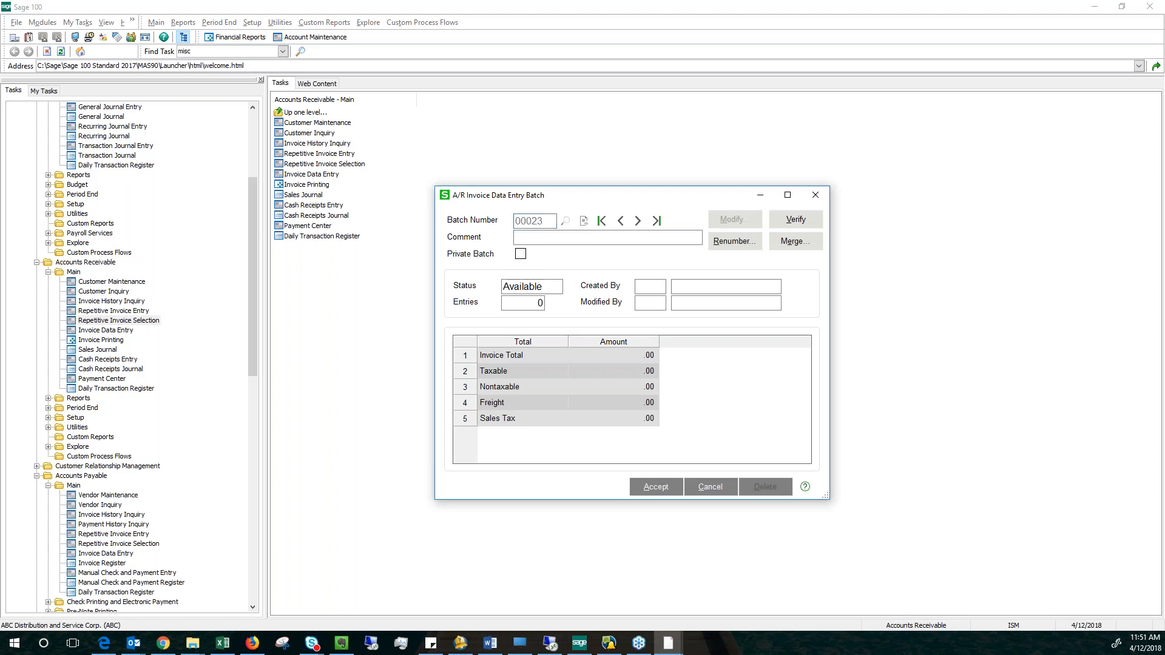
click(656, 489)
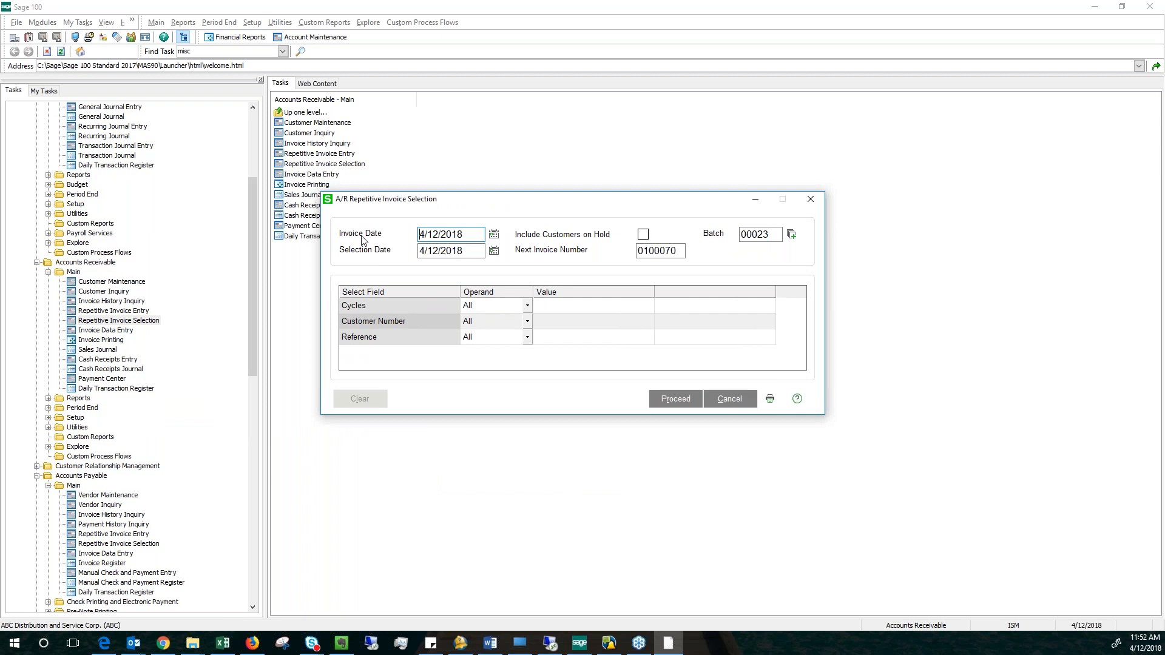
Review the invoice and selection dates and next invoice number, and limit the selection to cycles equal to 30.
drag(420, 238, 378, 248)
key(Tab)
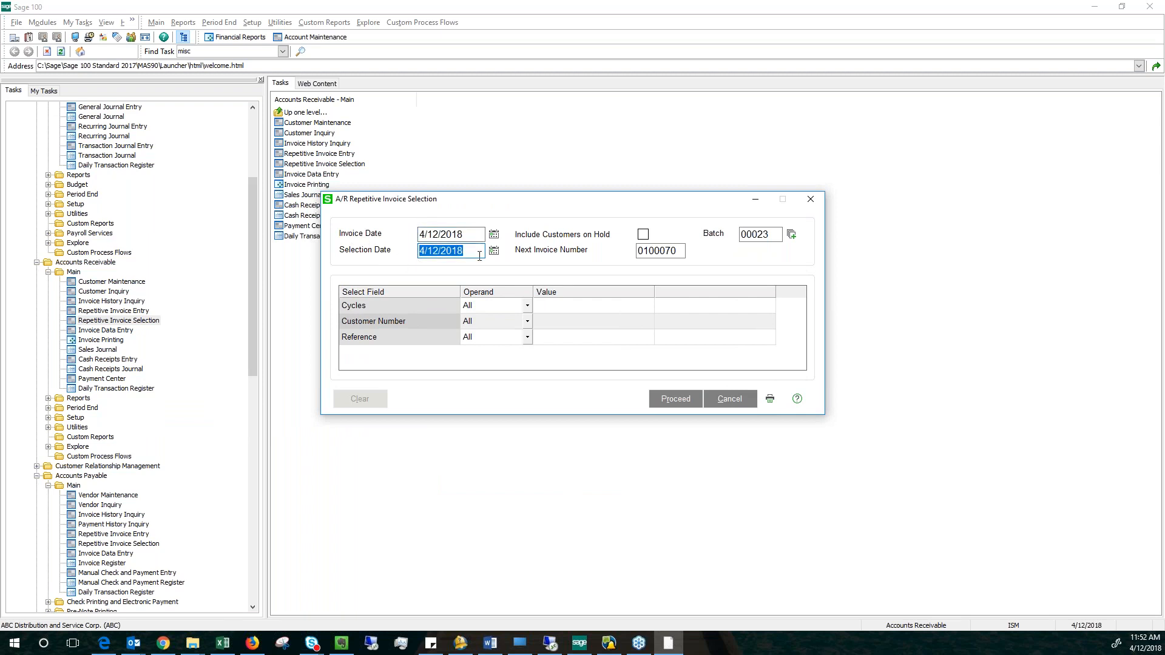
drag(684, 251, 611, 262)
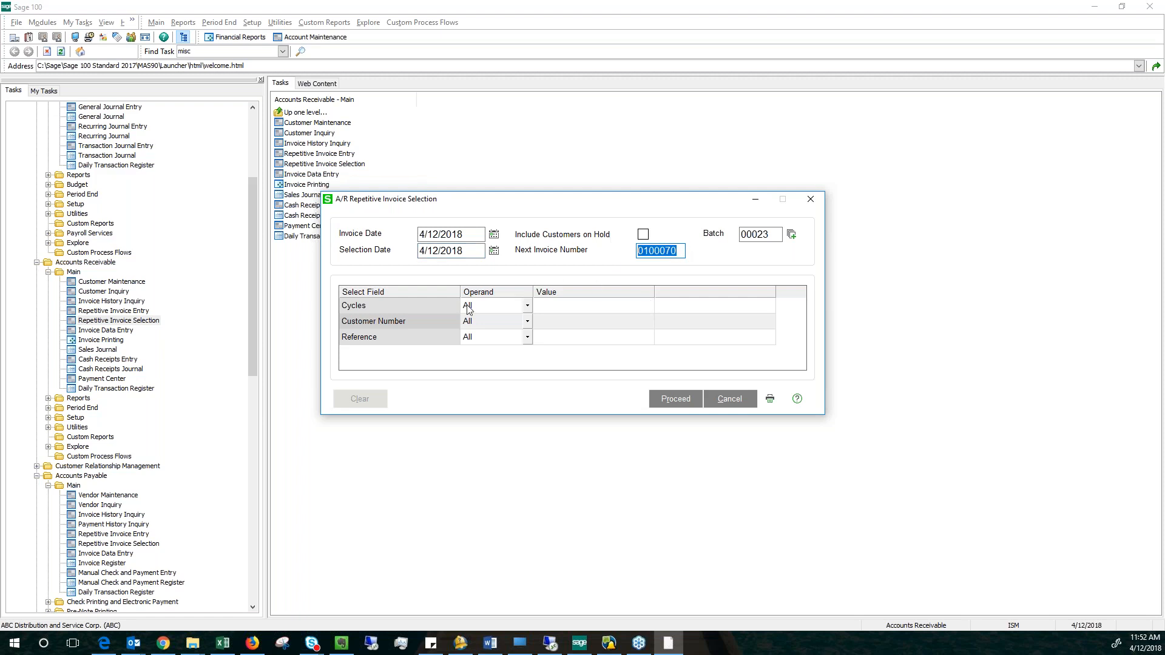
click(560, 310)
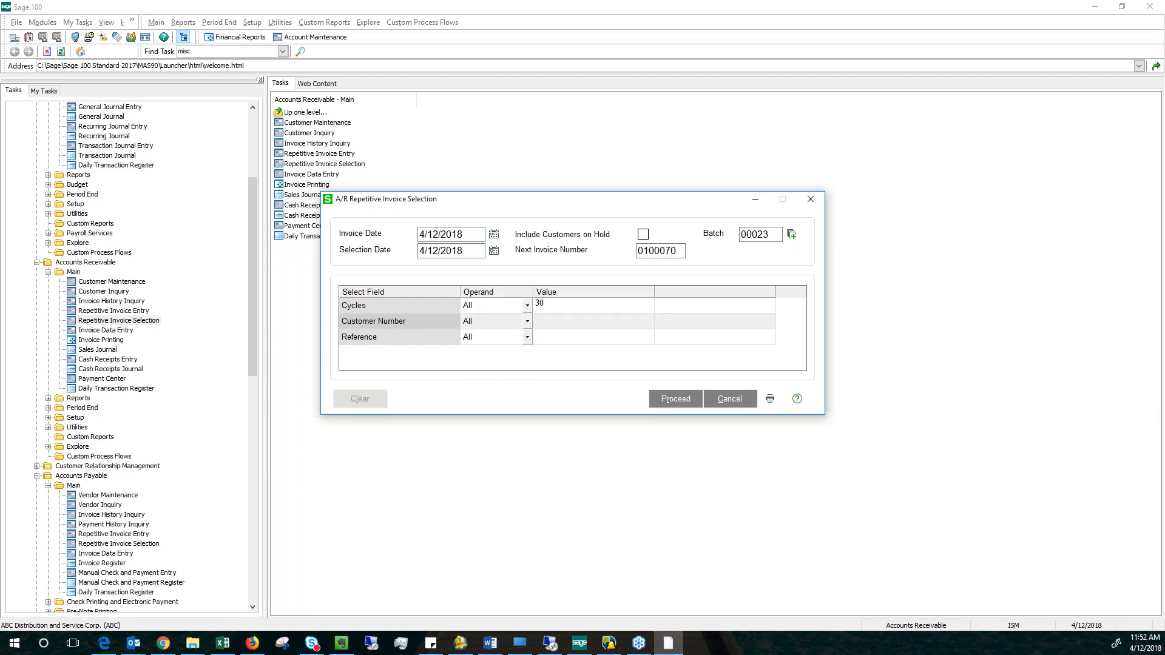
key(Return)
click(558, 310)
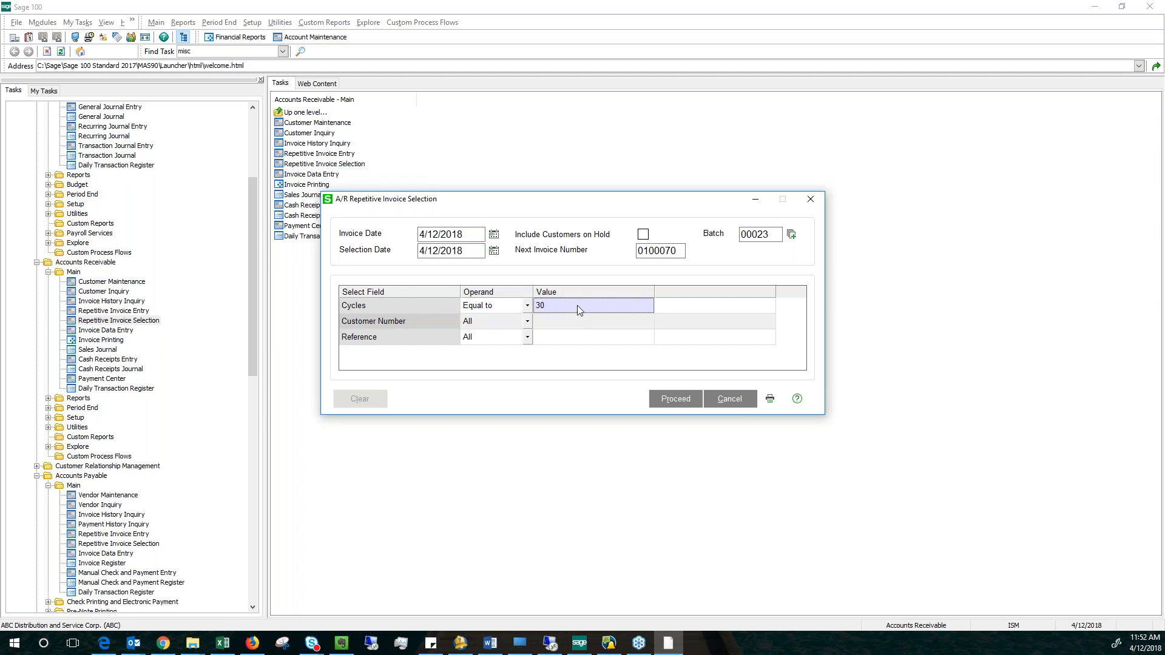
click(557, 320)
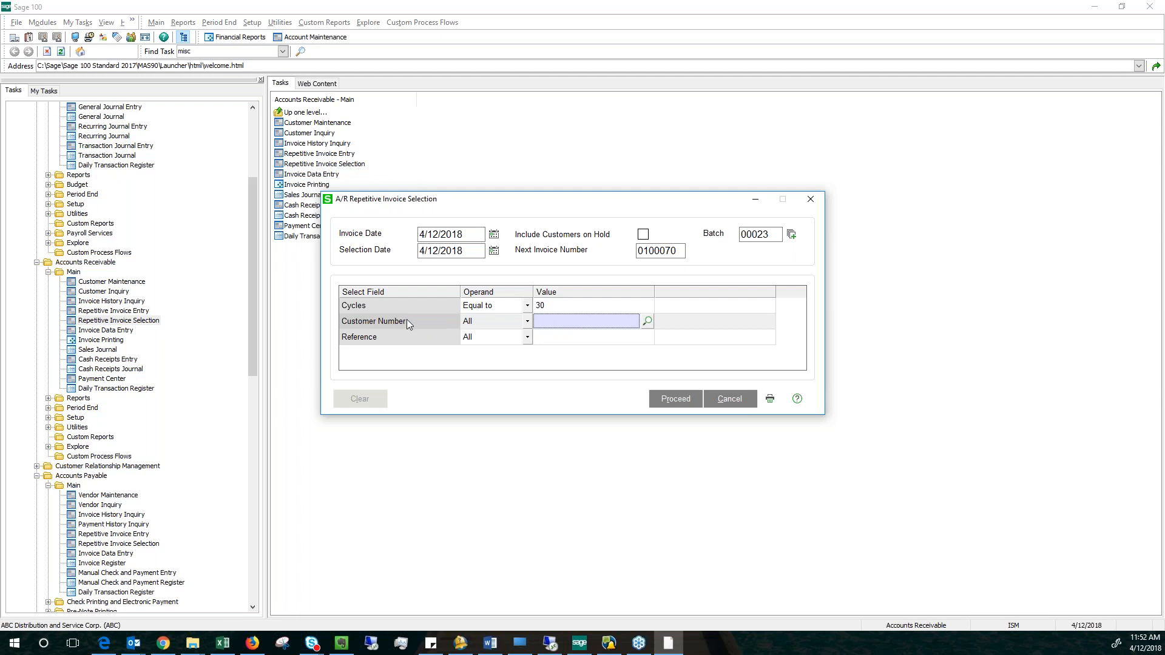
Process the repetitive invoice selection for cycle 30, leaving customer and reference unrestricted, and close the selection window.
click(563, 339)
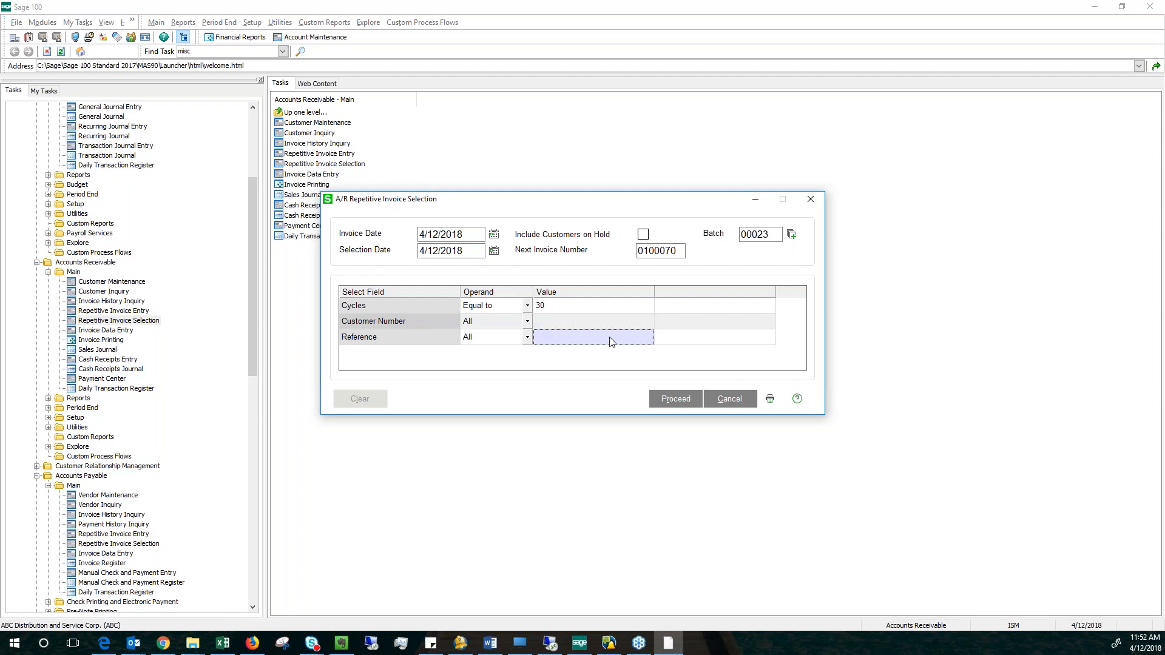
click(672, 399)
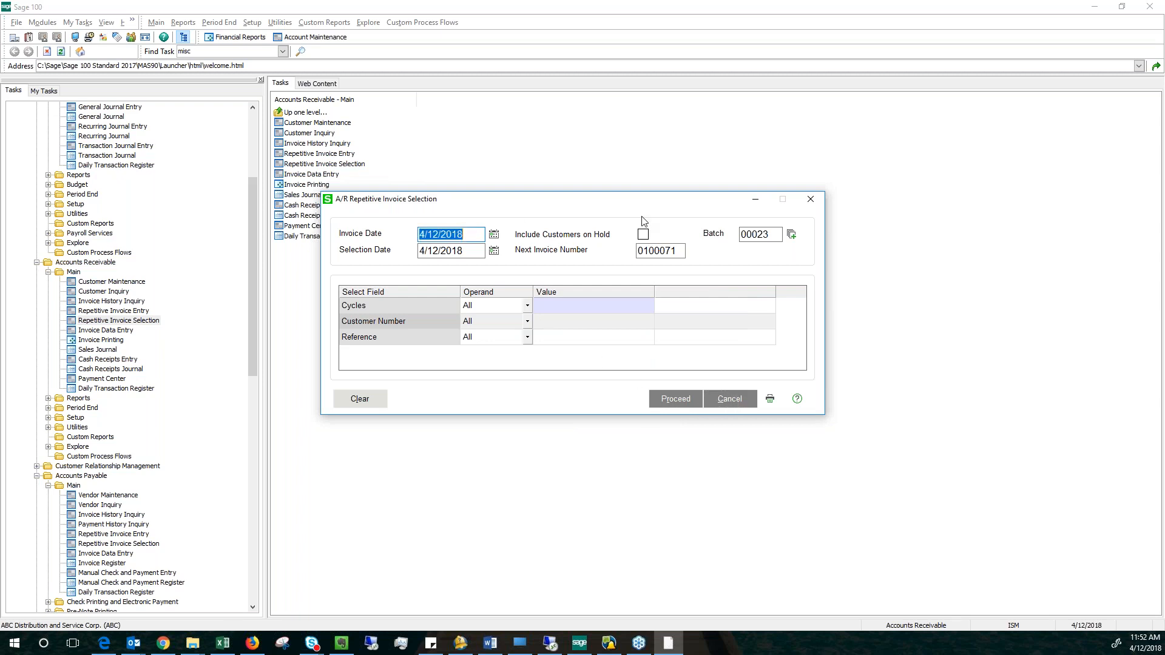
click(810, 200)
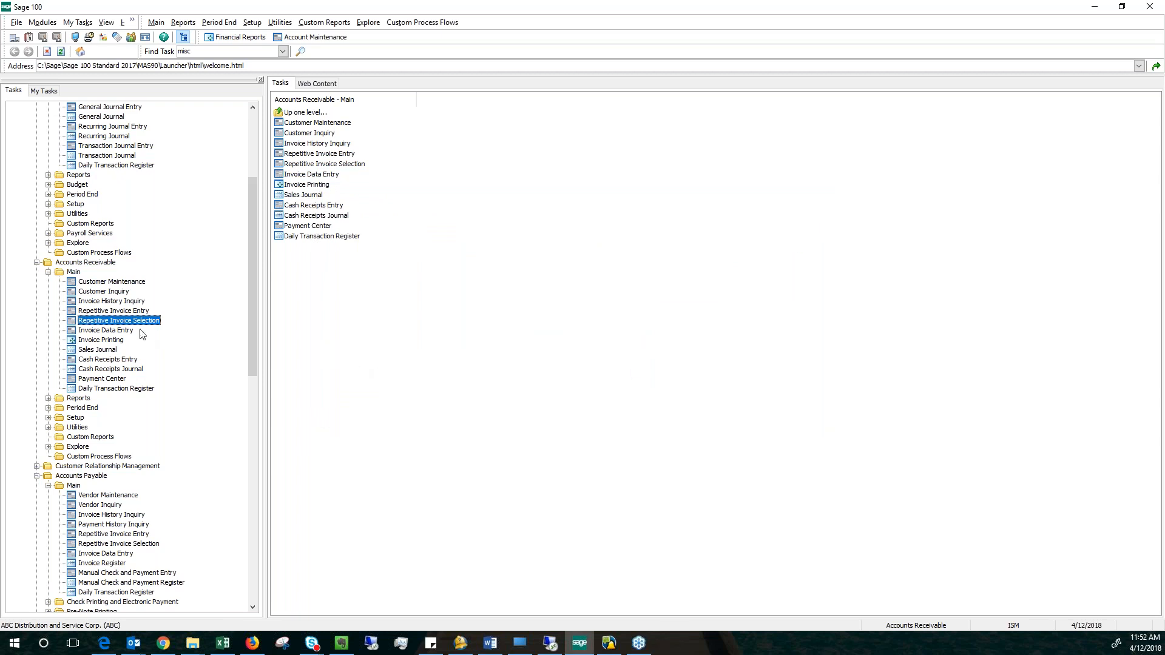
Open Accounts Receivable Invoice Data Entry with existing batch 00023.
click(106, 332)
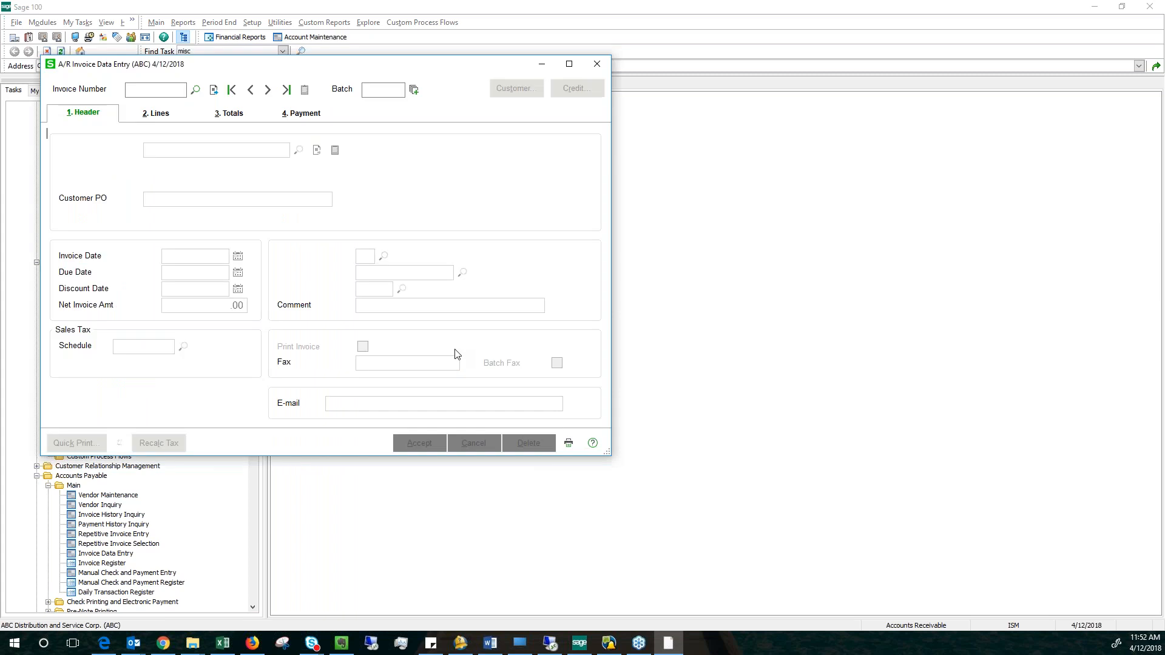
click(566, 220)
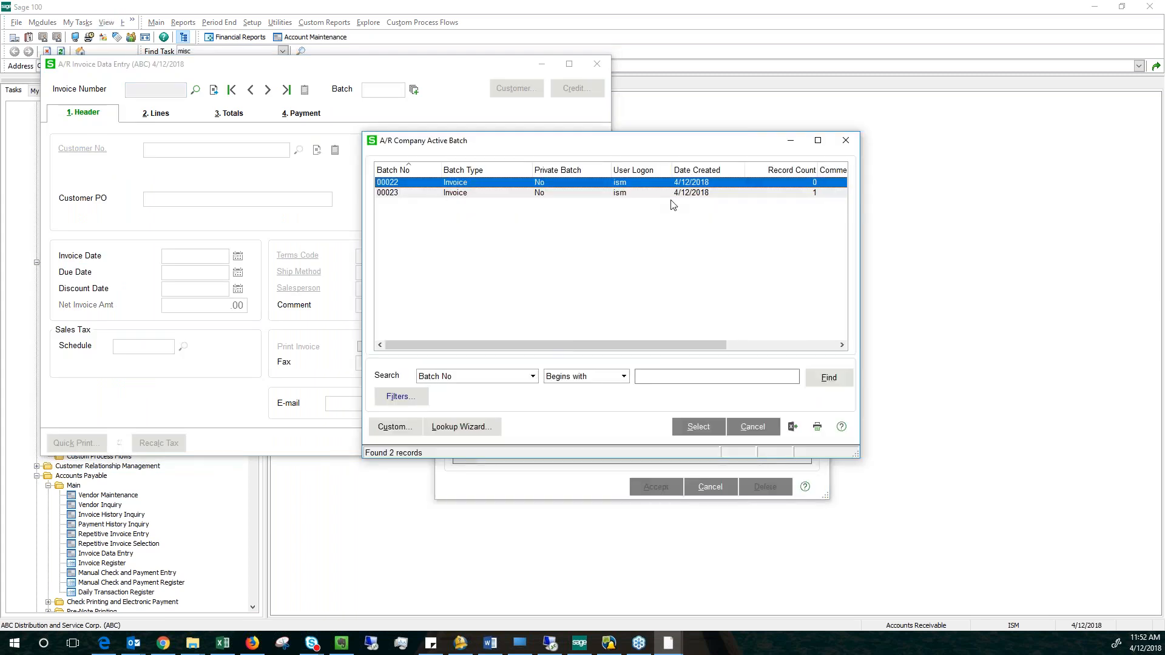
click(690, 193)
click(698, 426)
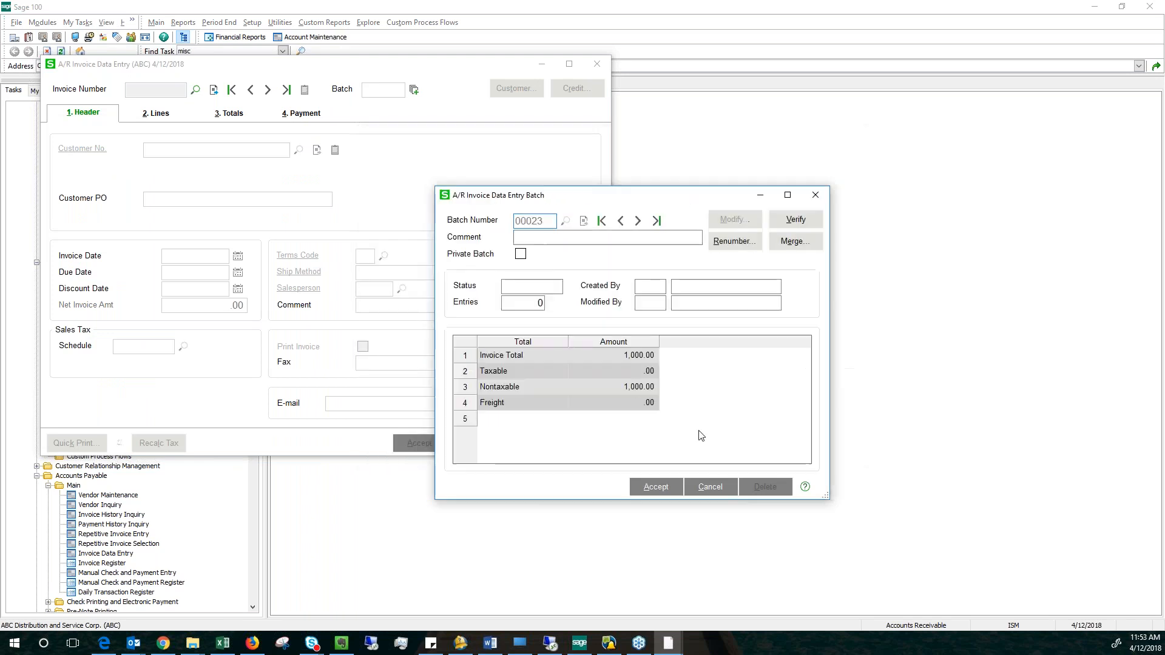
click(661, 492)
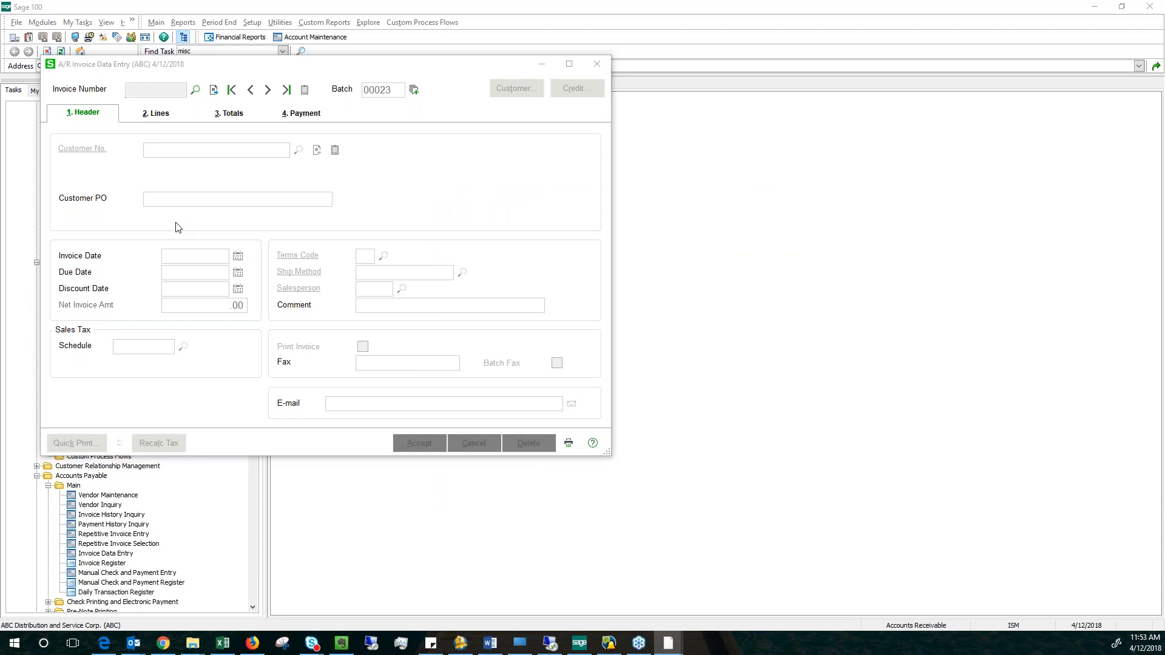
Review the header and lines of the generated Hillsboro Service Center invoice, accept it, and close invoice entry.
drag(182, 160, 794, 138)
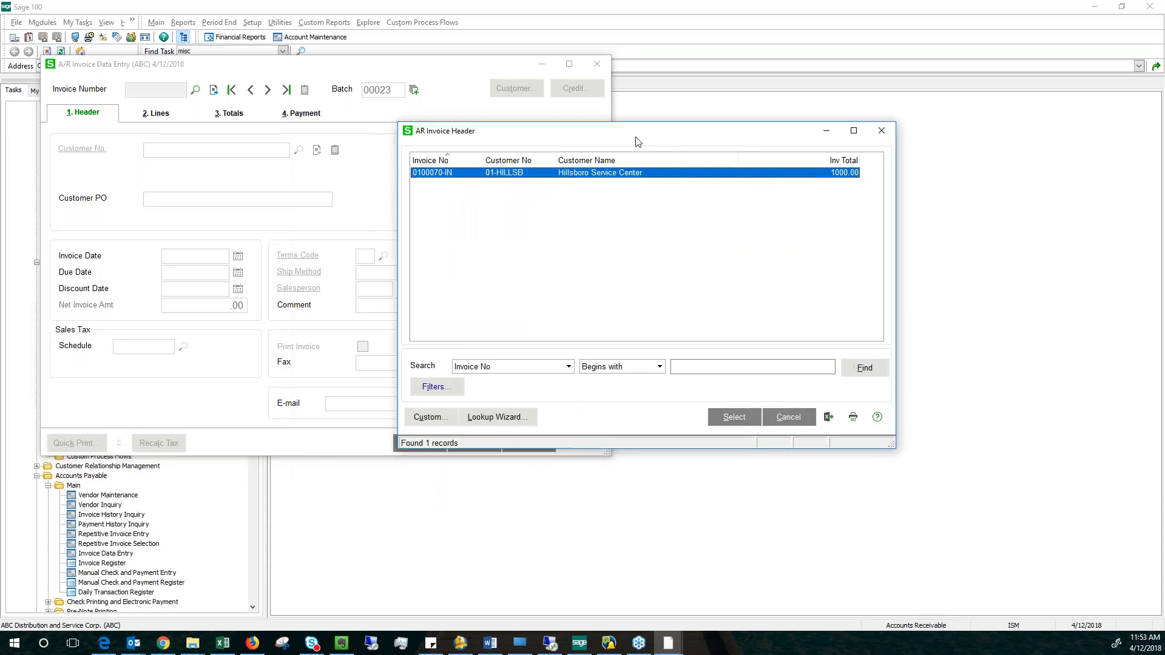
double_click(574, 176)
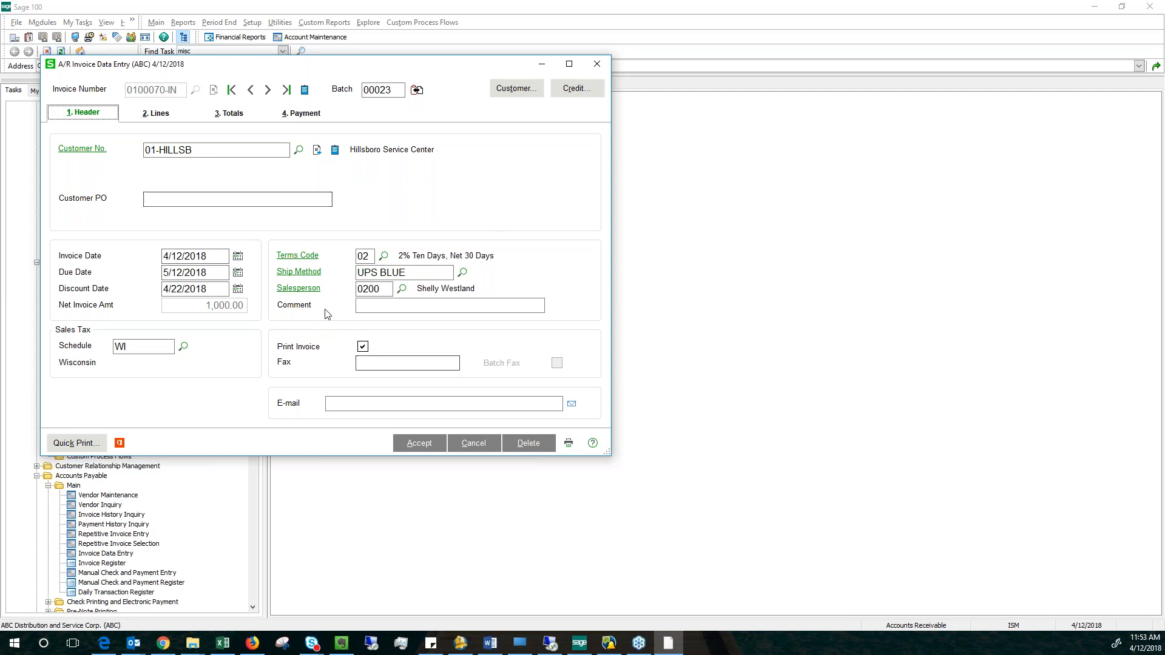
click(156, 113)
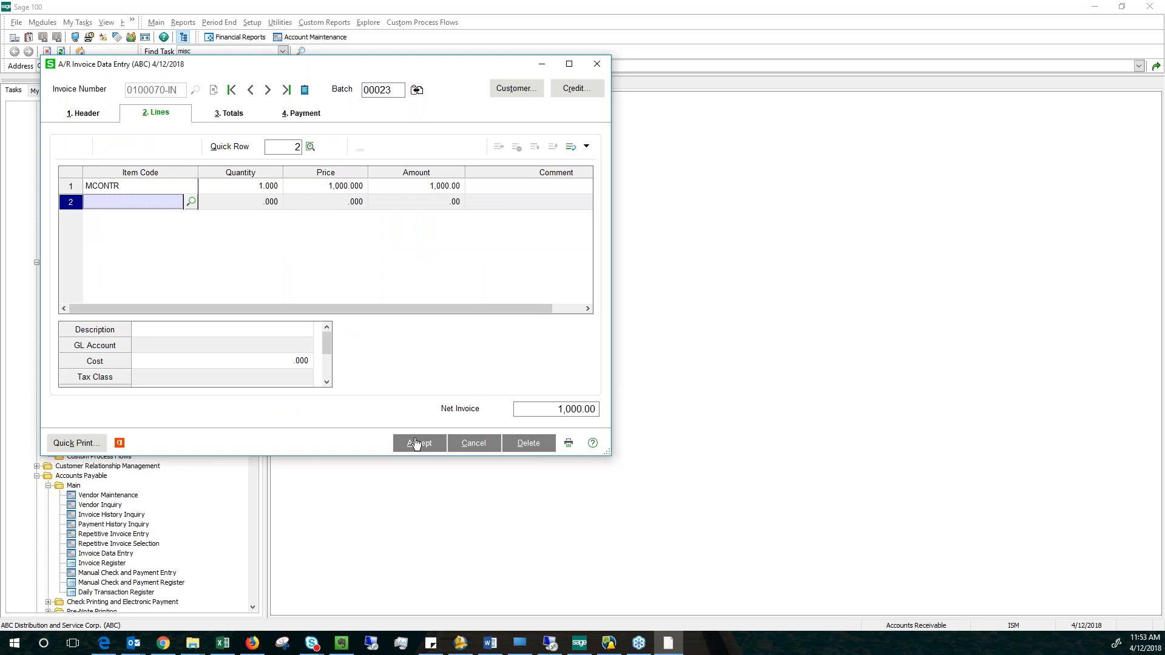
click(419, 444)
click(597, 64)
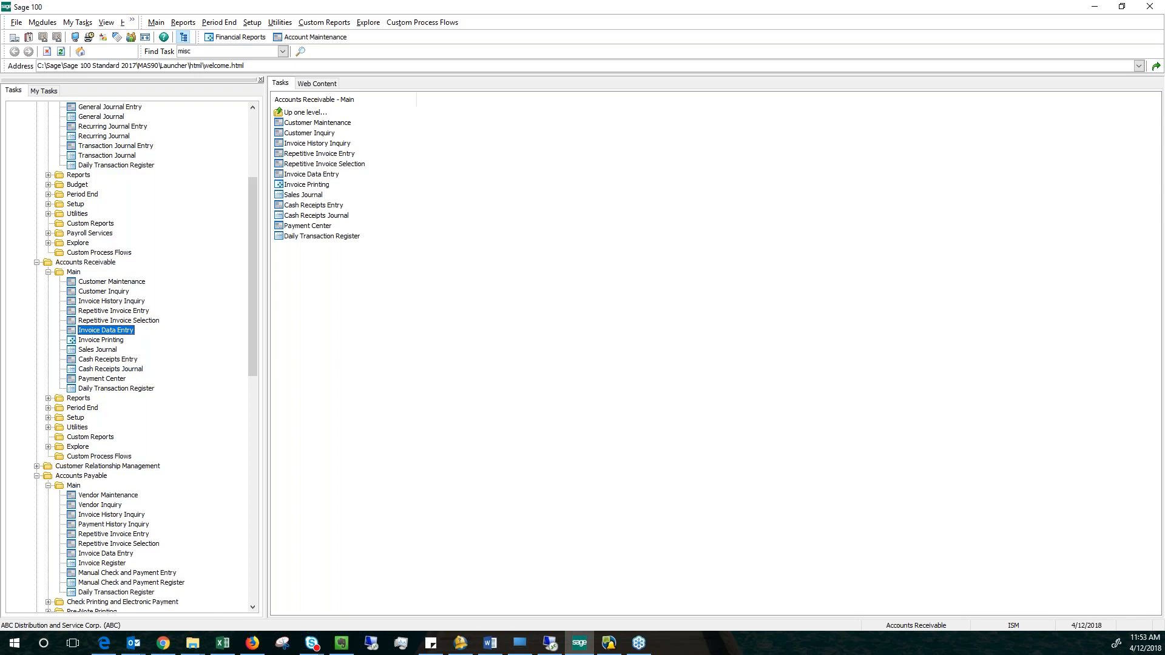
Collapse the Accounts Receivable, Accounts Payable, Sales Order and General Ledger modules in the task tree.
key(alt+Tab)
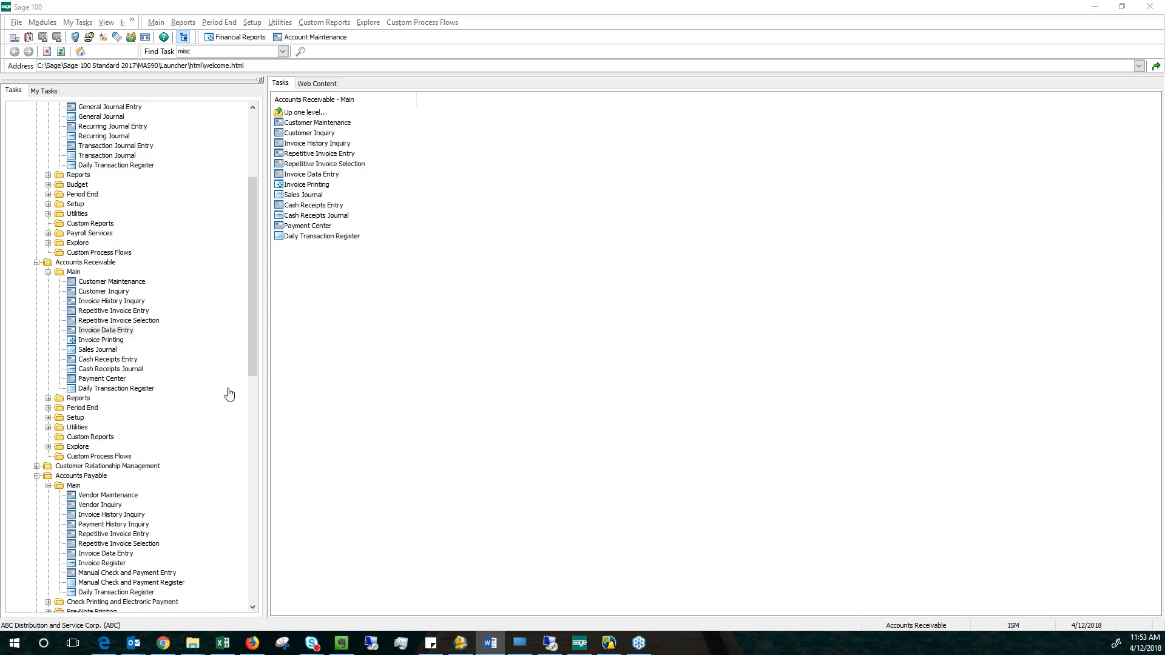
click(36, 262)
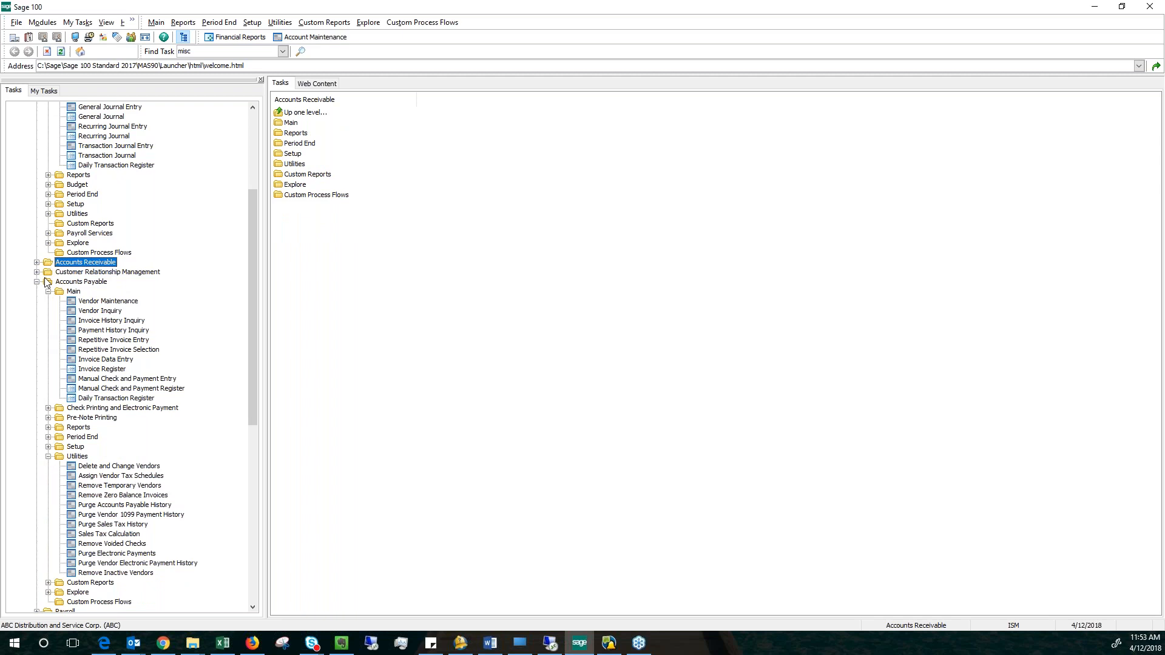
click(36, 282)
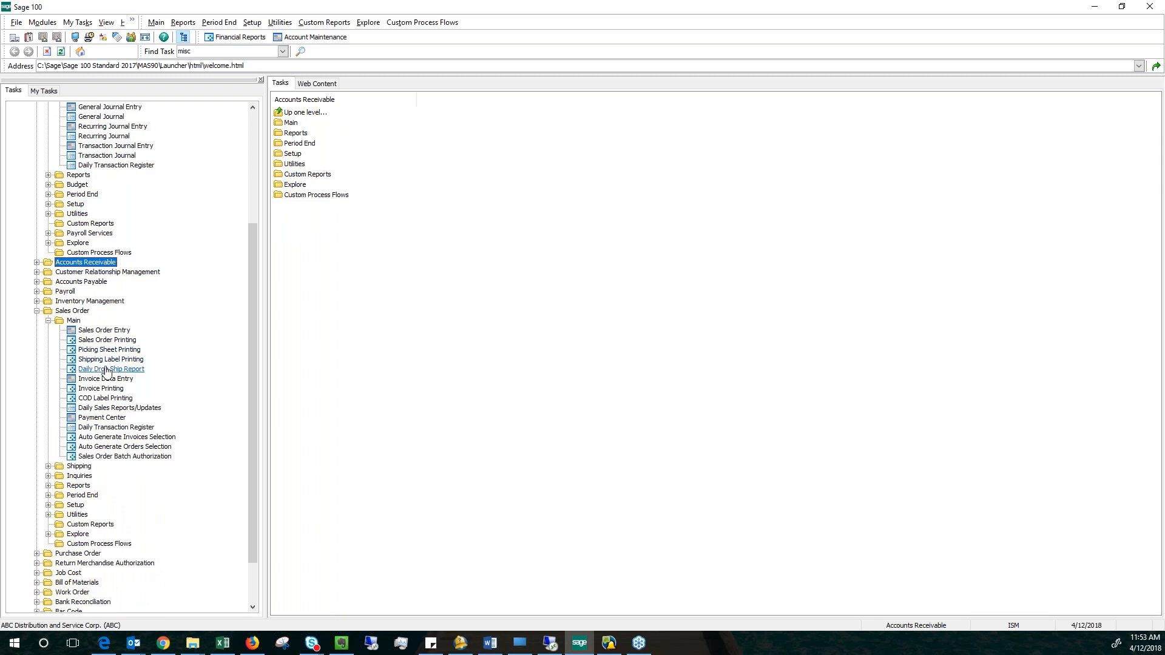
click(36, 311)
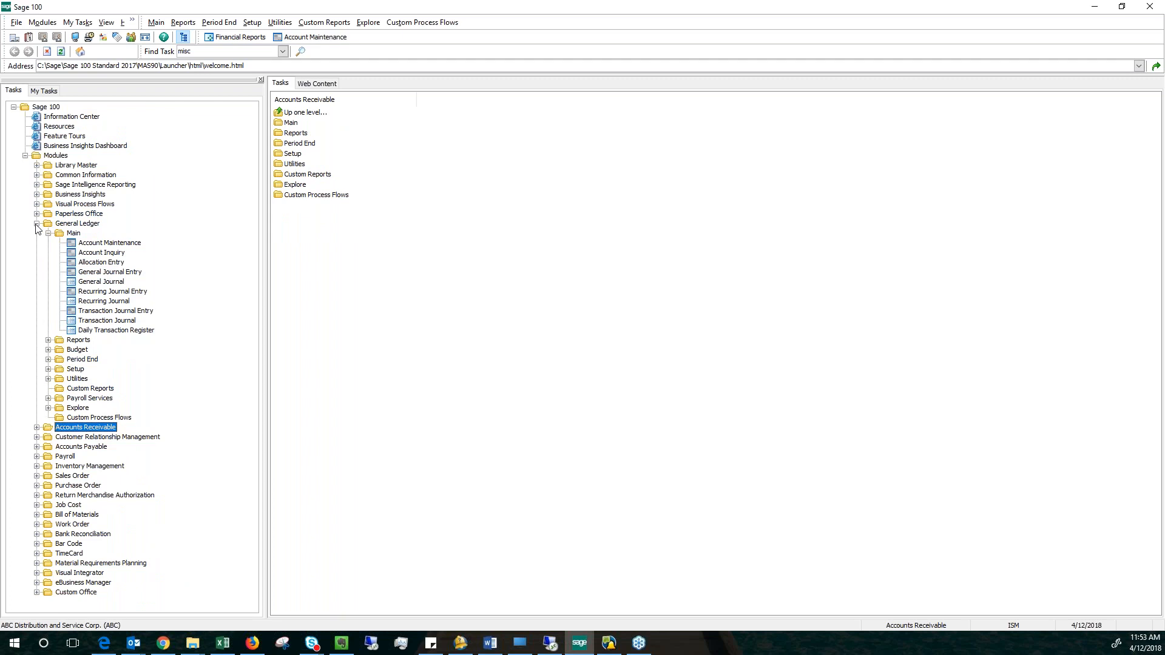
click(36, 225)
Open Sales Order Entry from the Sales Order module and start a new order with the next available number.
double_click(73, 281)
click(87, 302)
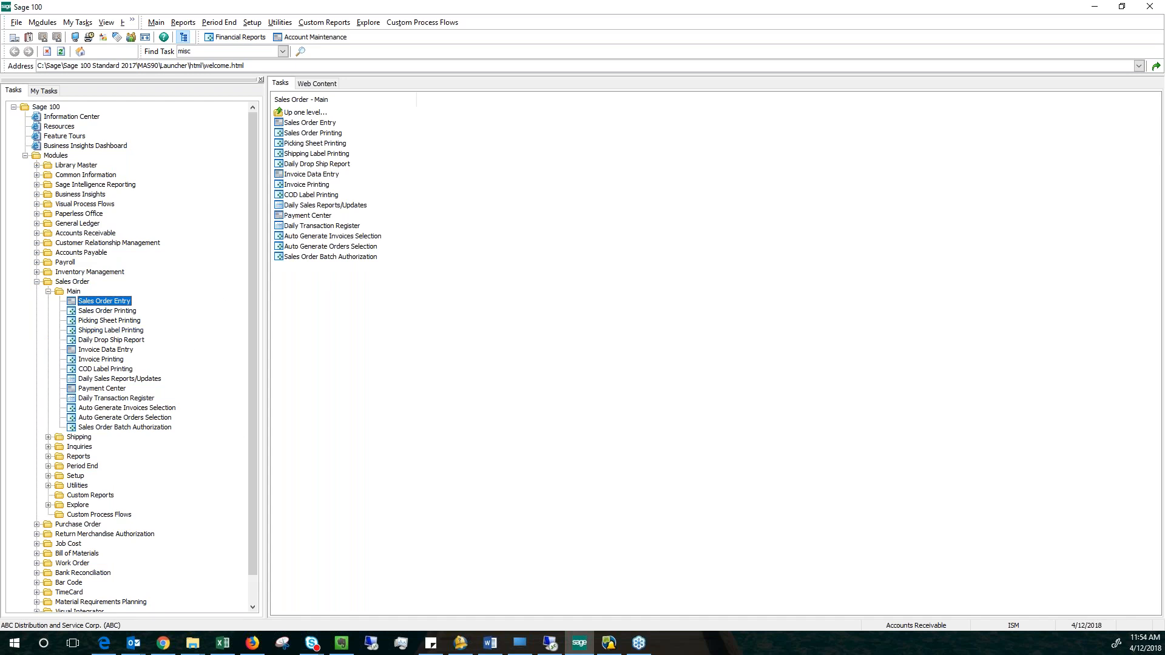
double_click(108, 303)
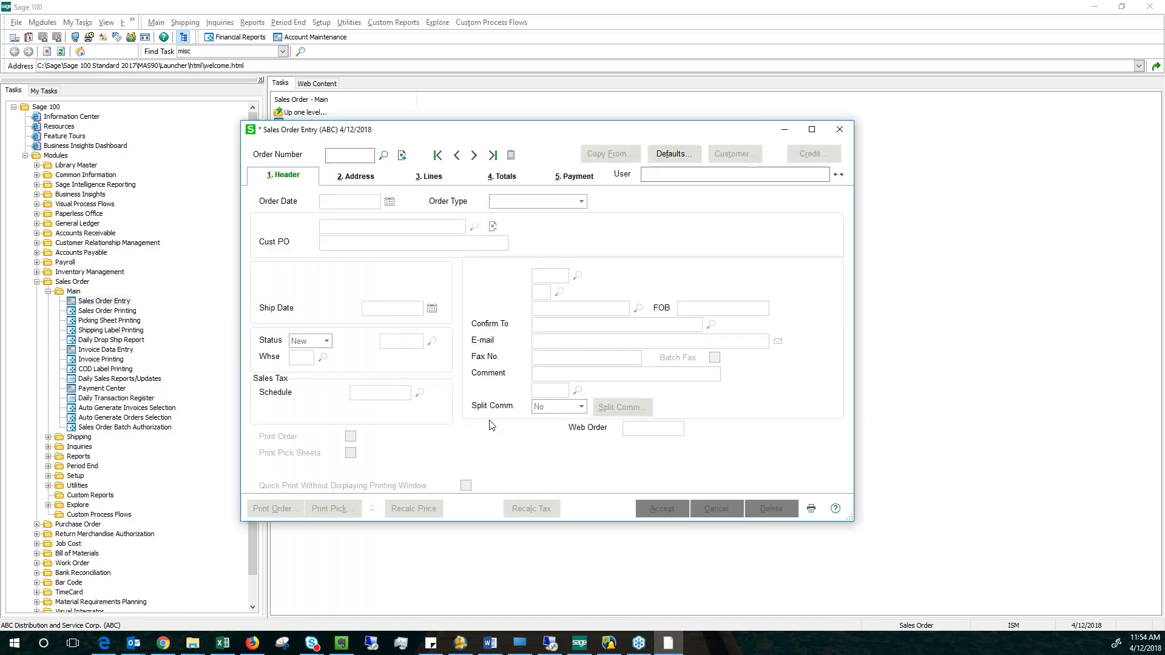
click(403, 156)
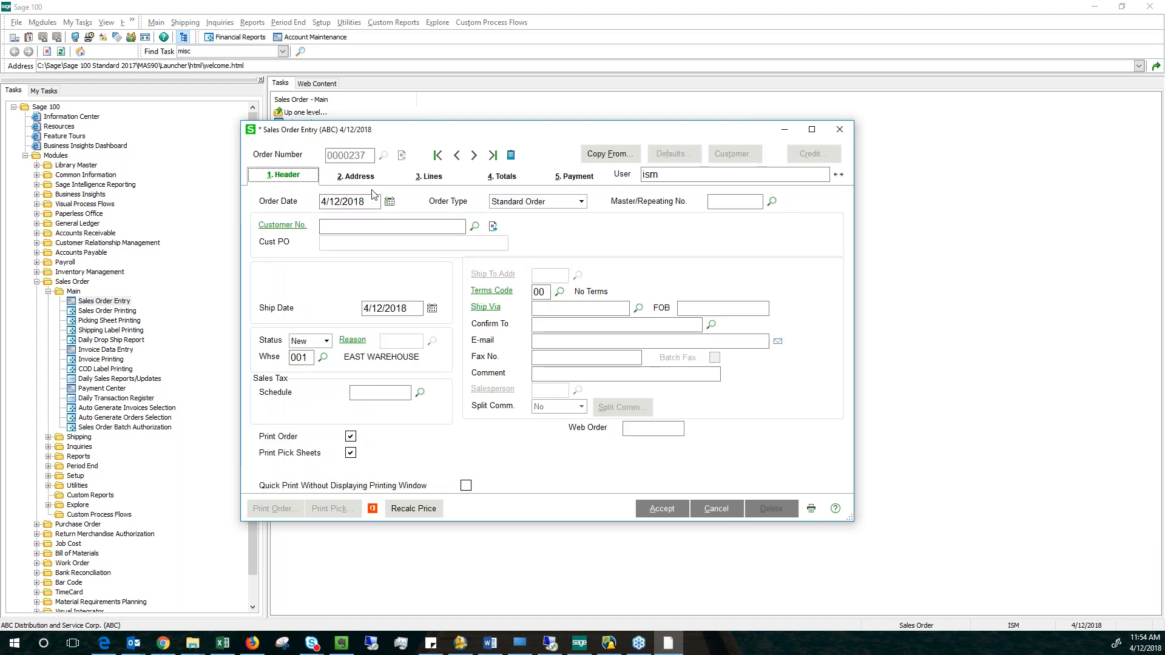
click(475, 227)
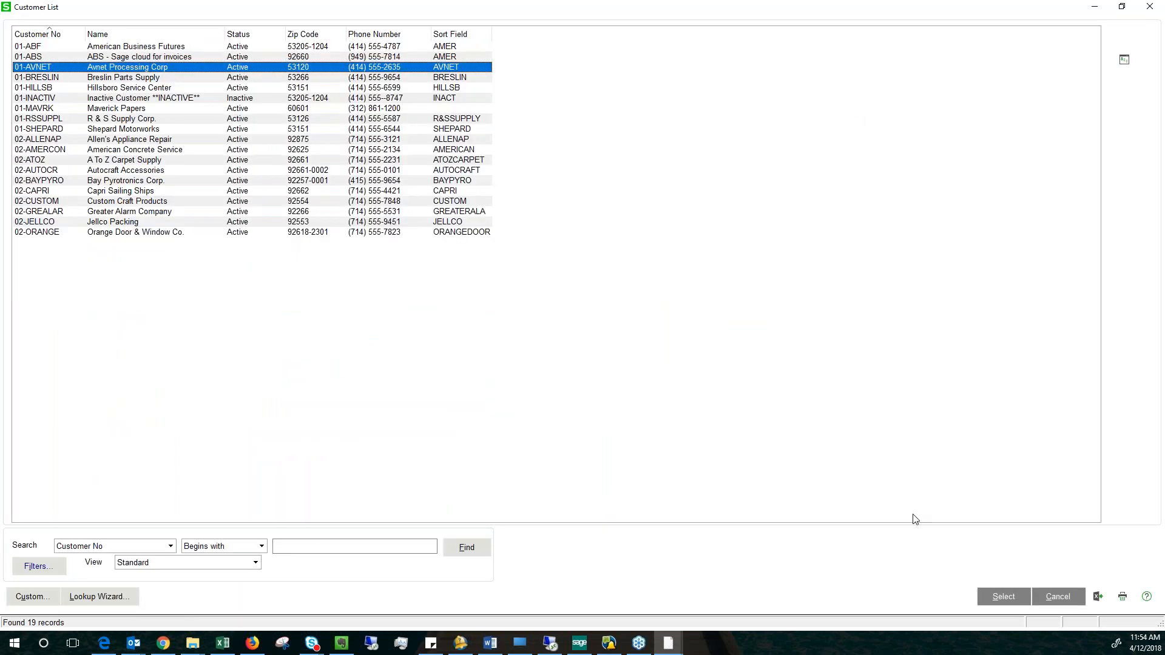
click(1060, 598)
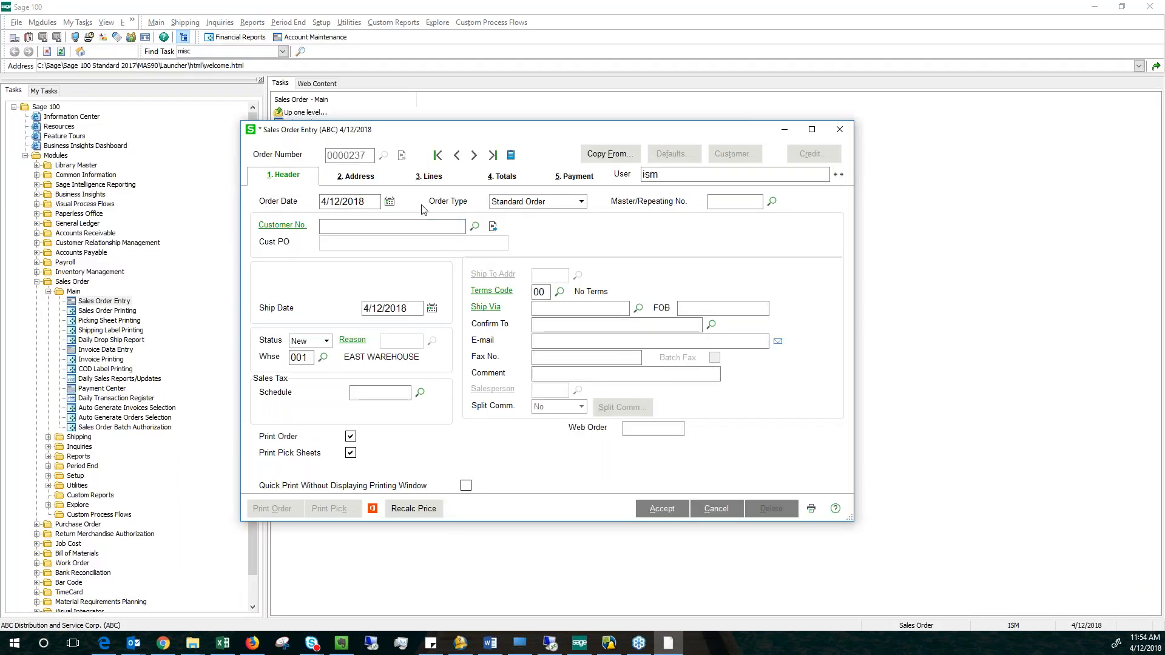
click(398, 226)
Make the new sales order a Master Order with cycle code 30.
click(582, 202)
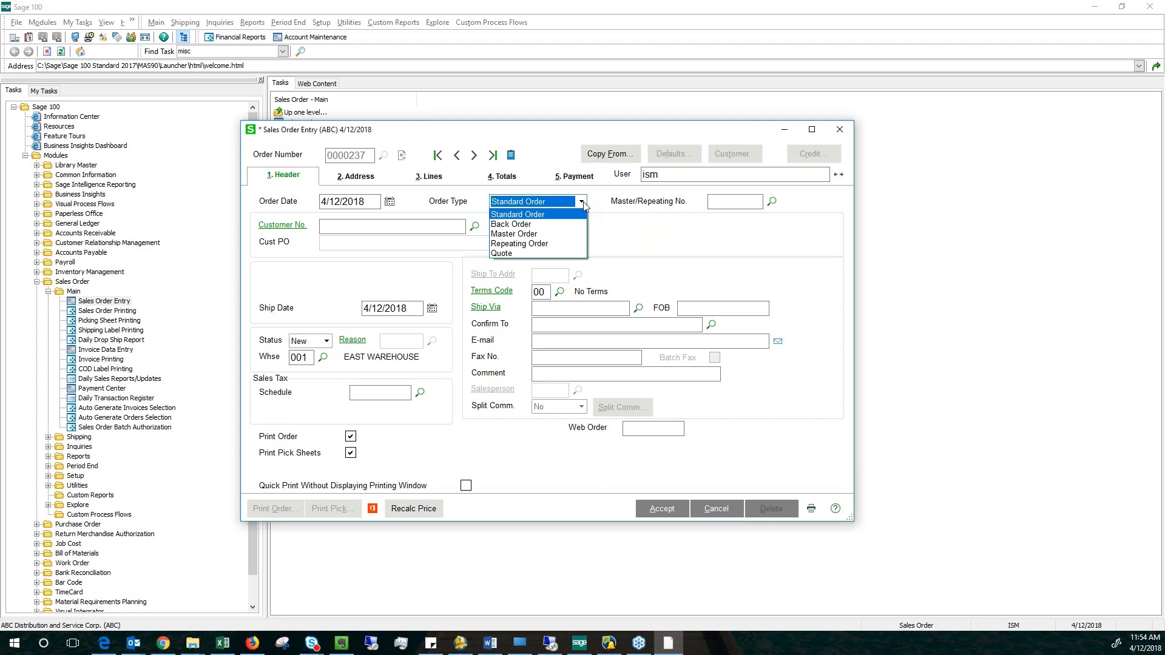
click(530, 235)
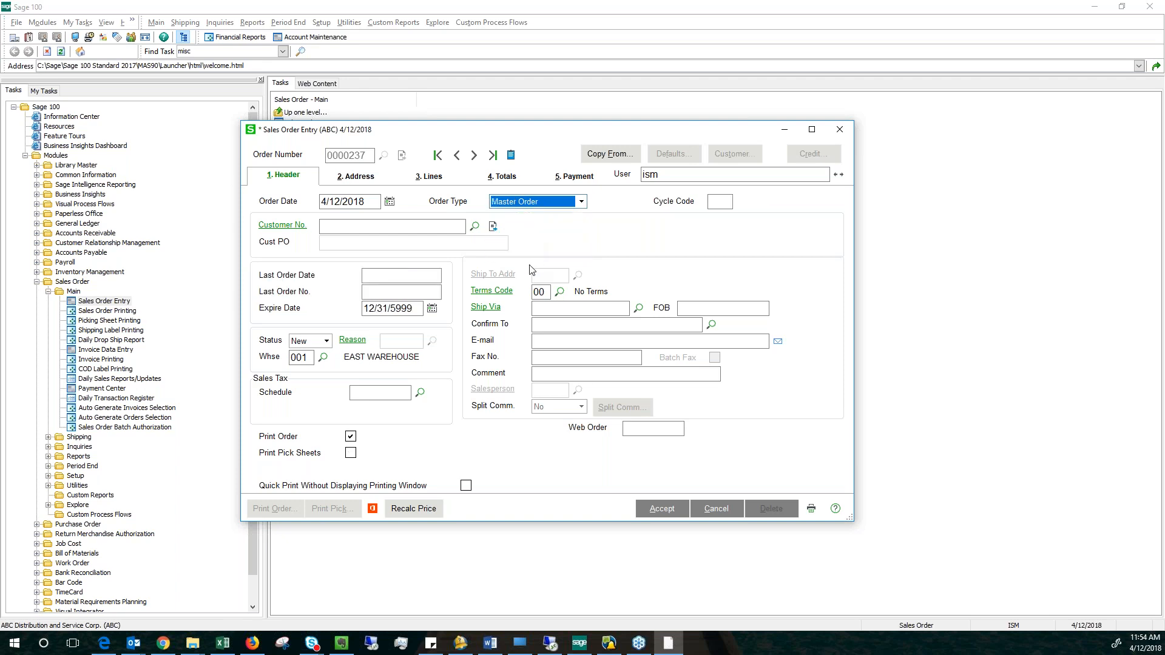
click(720, 201)
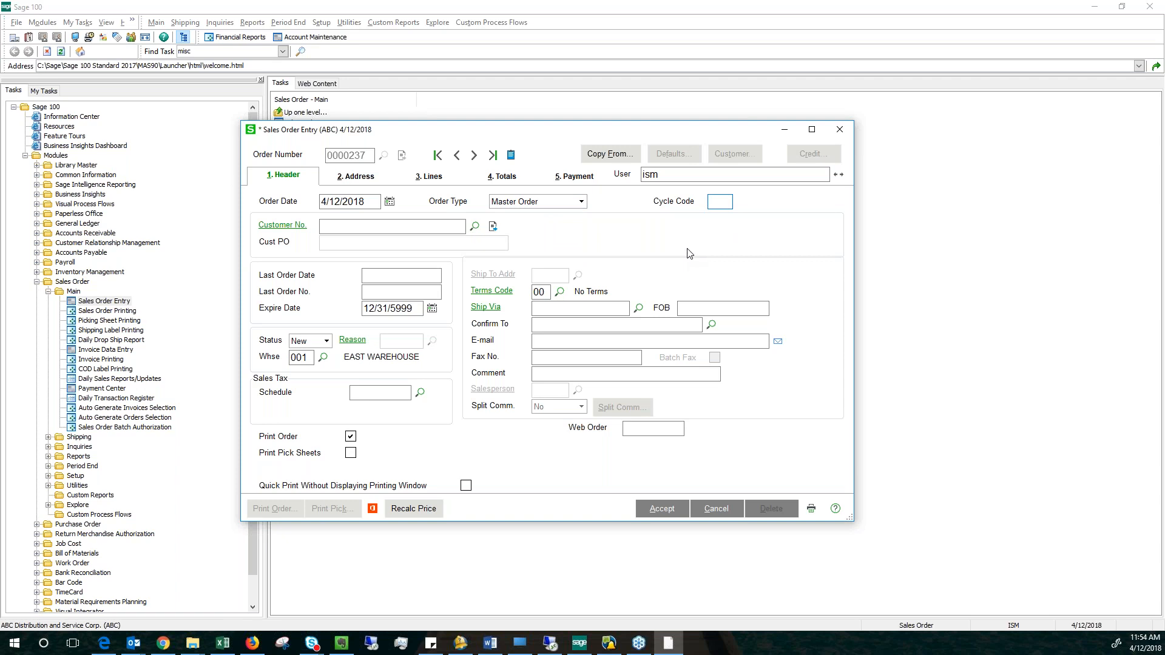
text(30)
Assign the customer Maverick Papers to the master order.
click(475, 227)
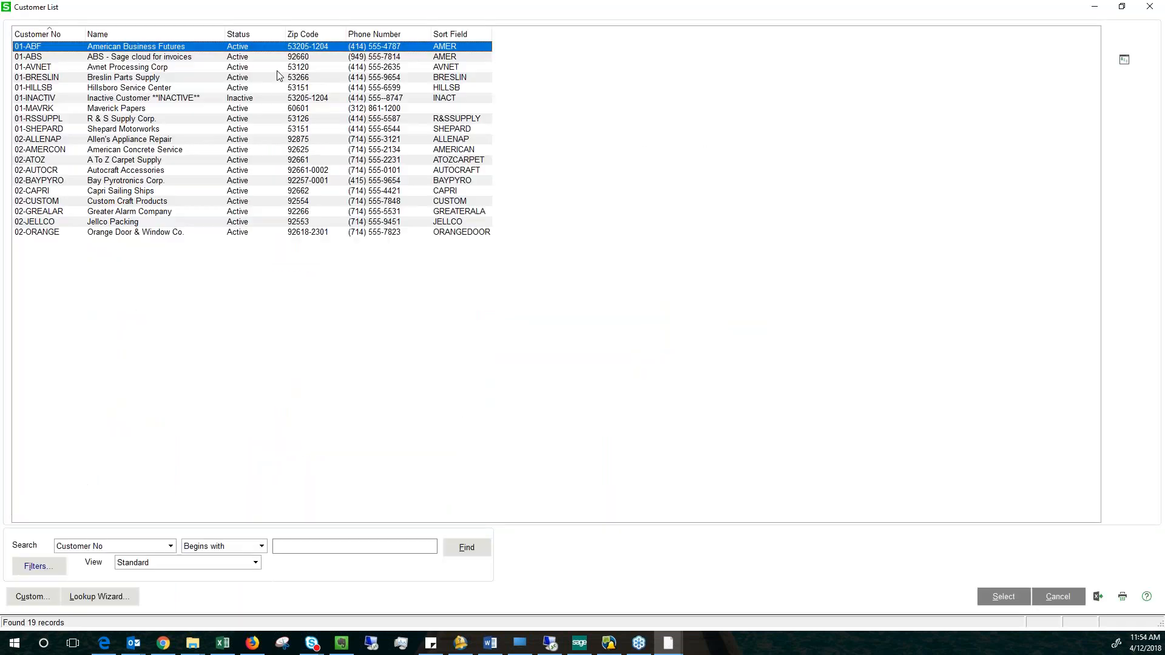
click(246, 110)
click(1003, 597)
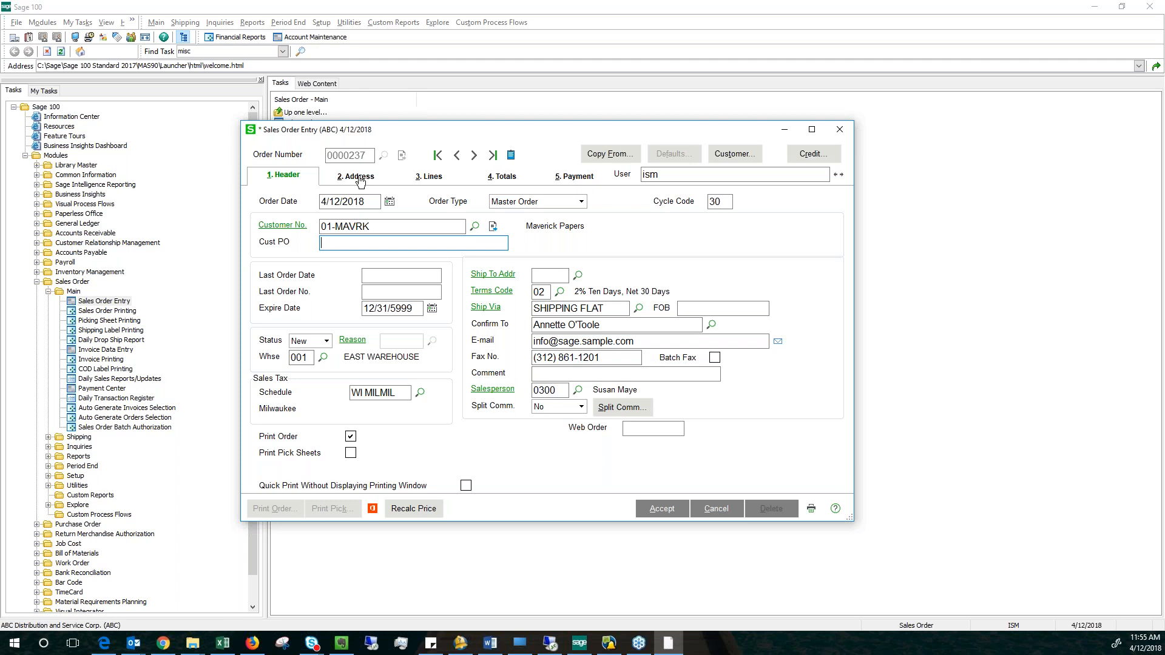
Add item 1001-HON-H252 to the master order with an original quantity of 1,000, view the totals, and accept the order.
click(433, 180)
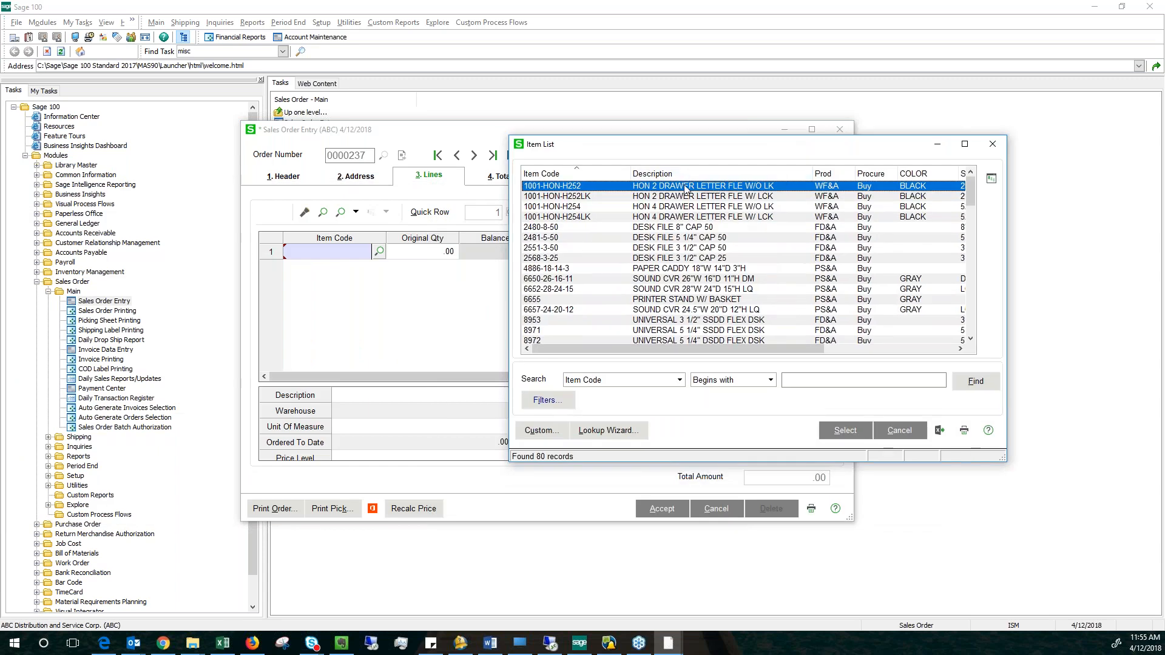
double_click(686, 189)
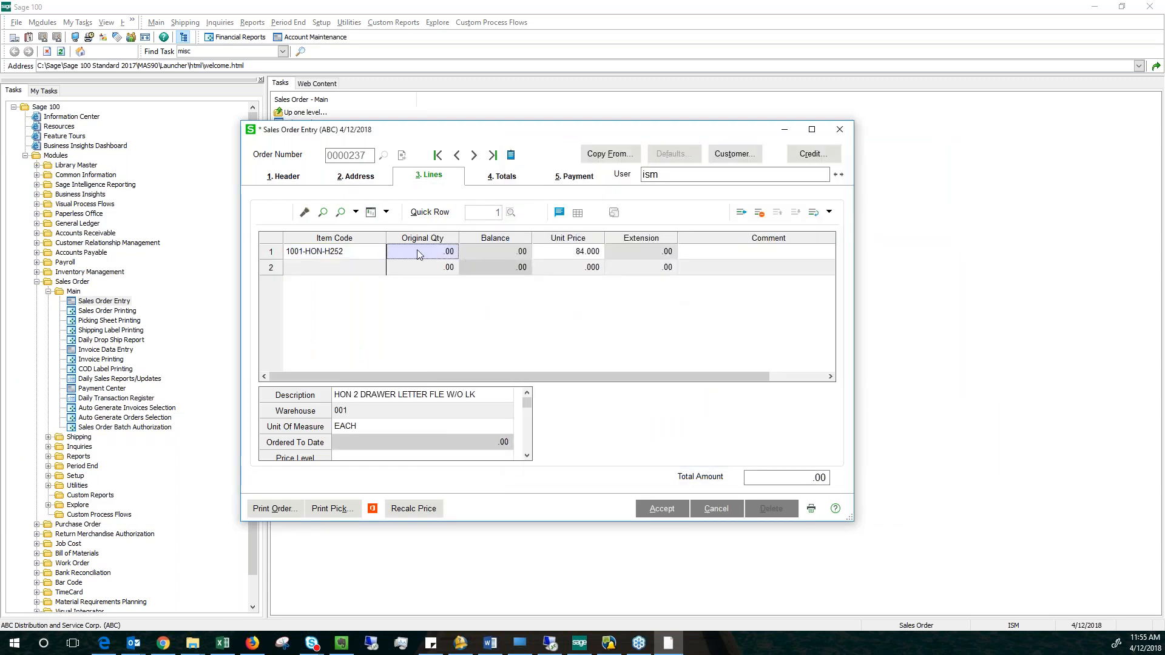
text(1.000)
key(Tab)
key(shift+Tab)
key(alt+4)
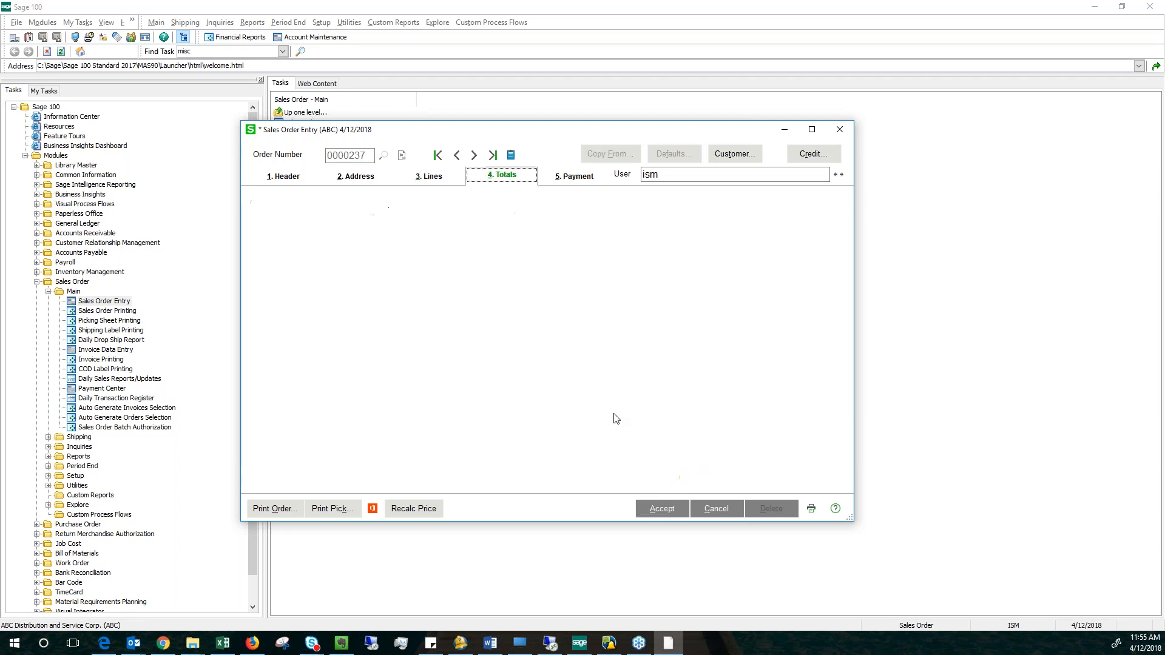
click(672, 508)
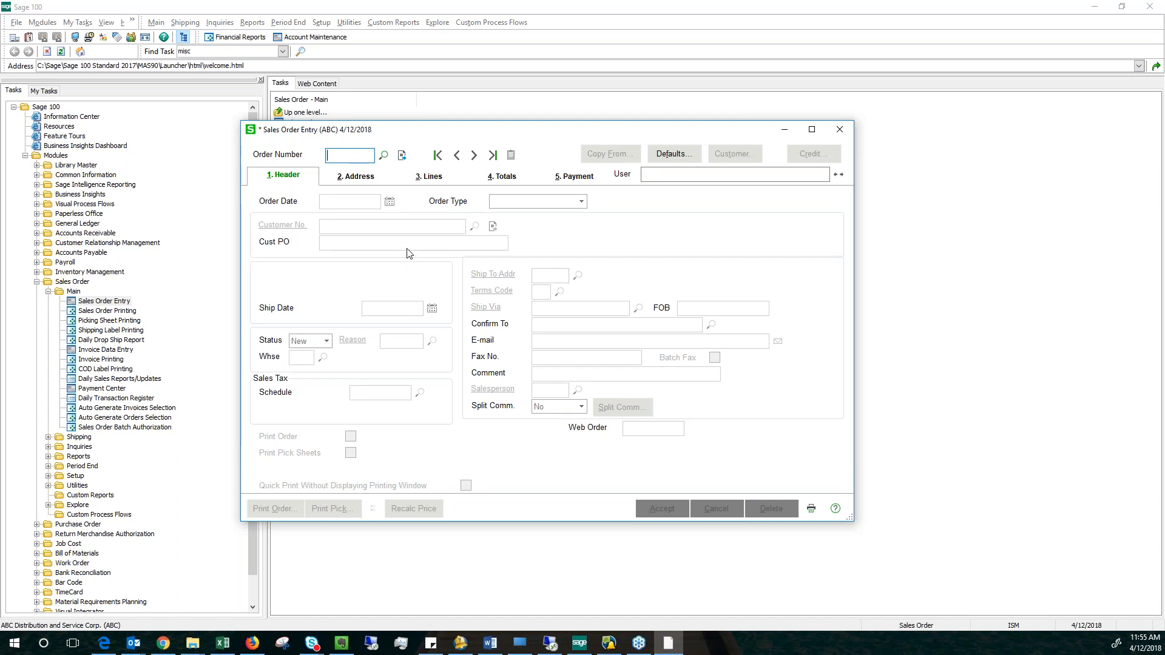
Create a new standard order based on the Maverick Papers master order dated 4/12/2018.
click(402, 156)
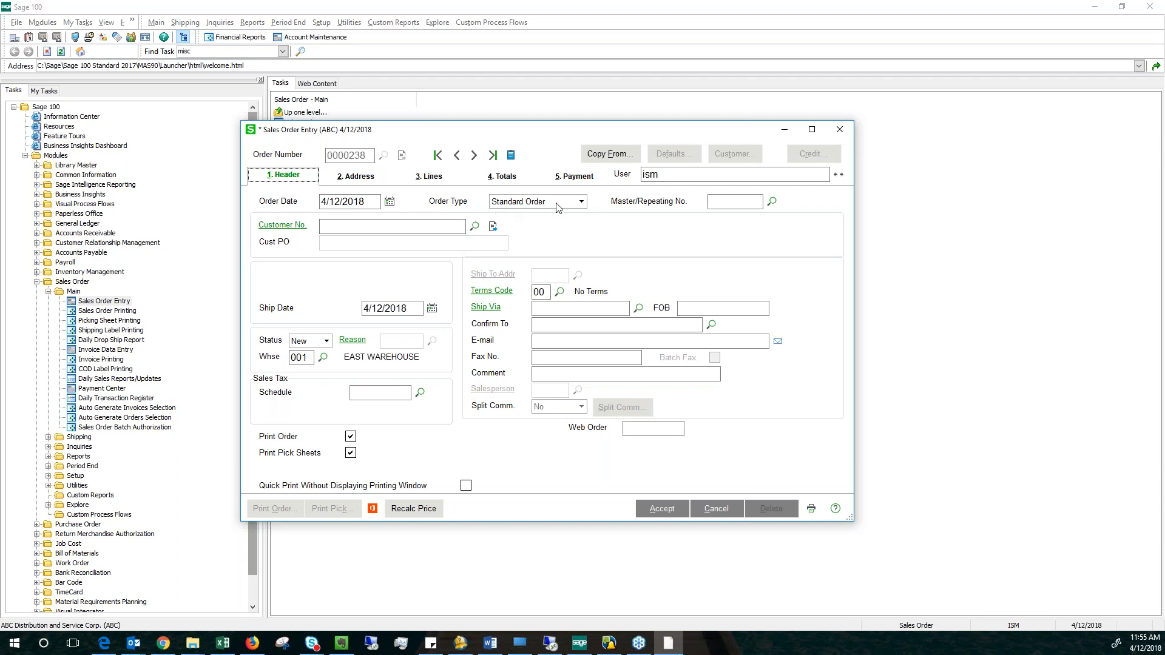
click(724, 203)
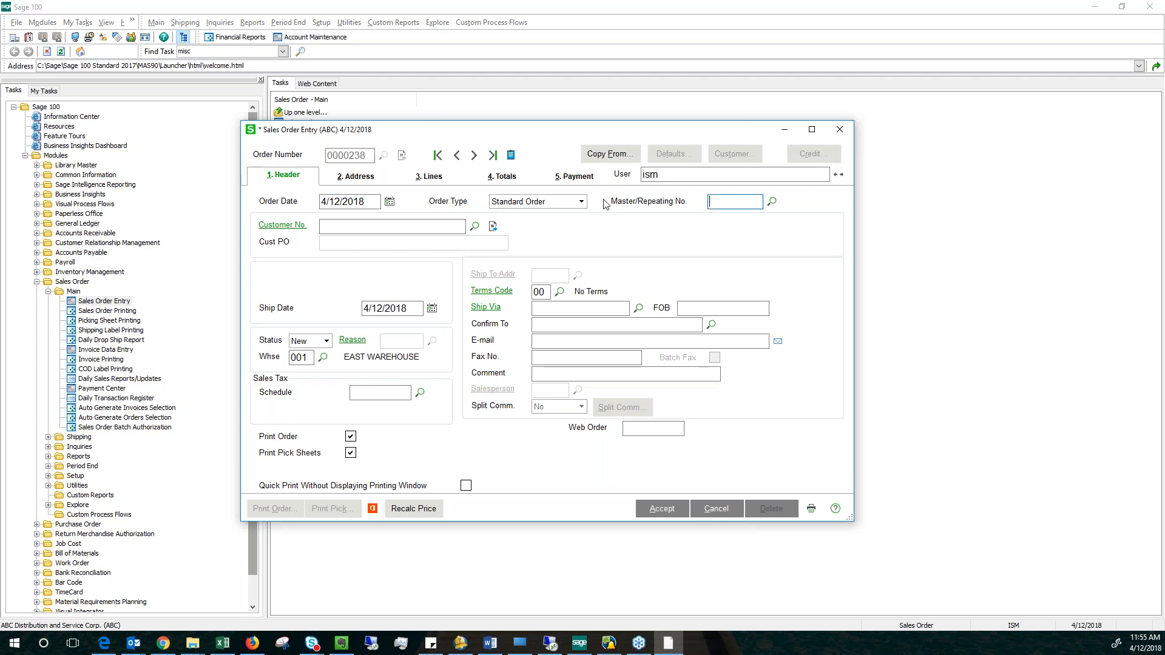
click(773, 202)
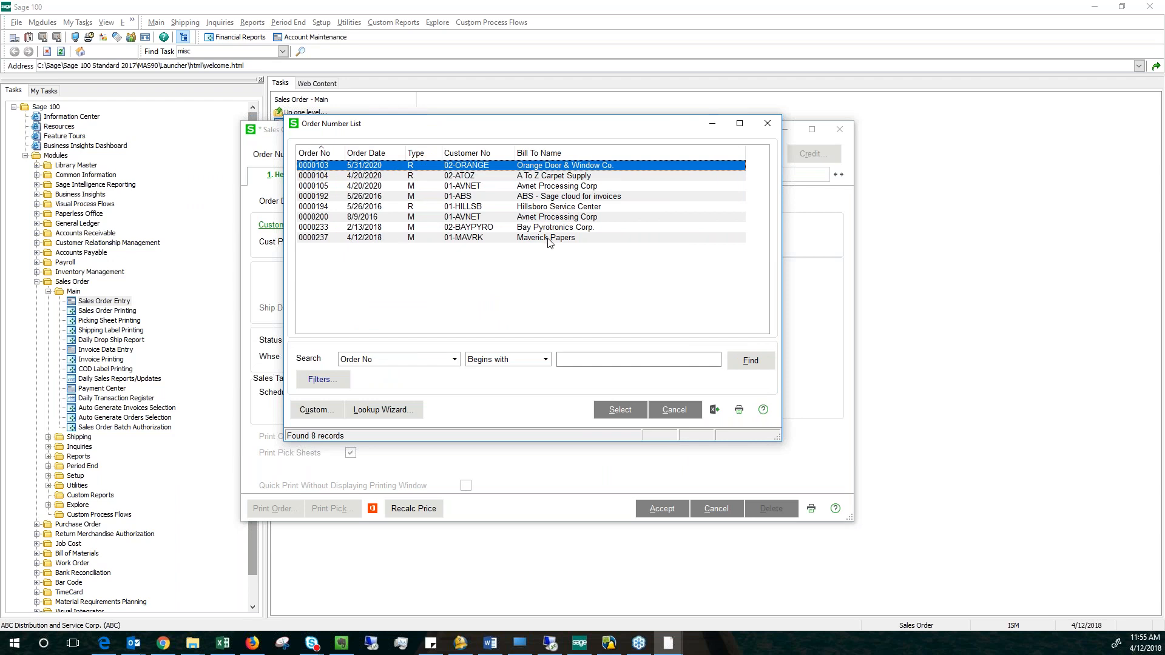
click(385, 238)
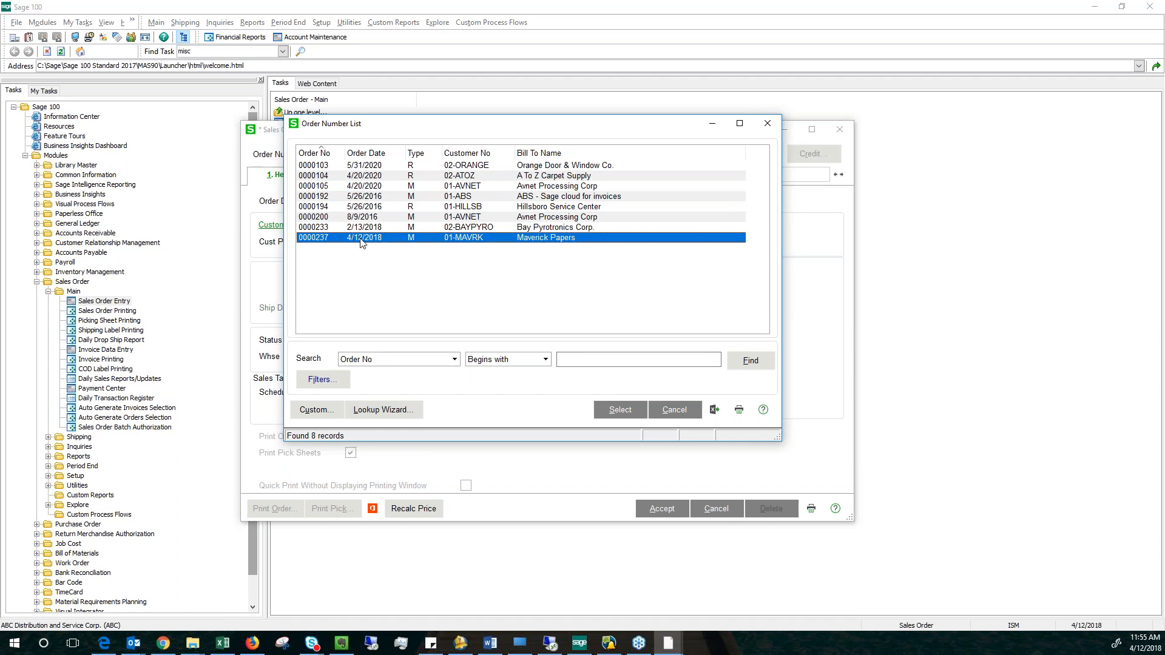
click(620, 410)
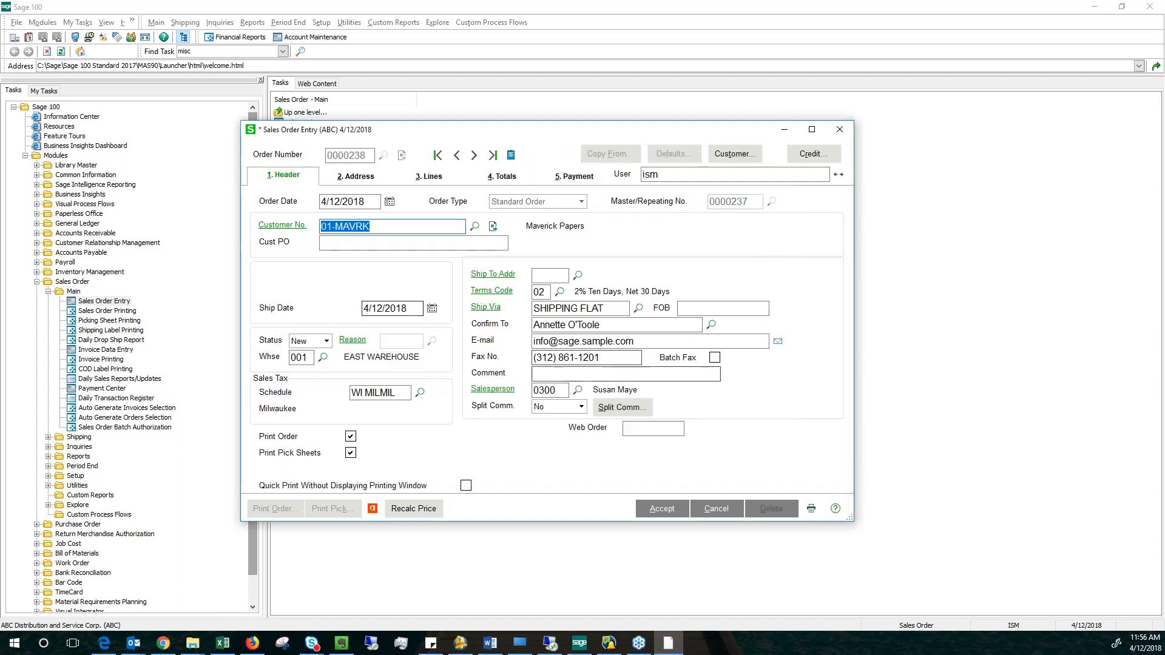
Set the ordered quantity of item 1001-HON-H252 to 10, keeping the quantity entered, and accept the order.
click(433, 181)
click(416, 253)
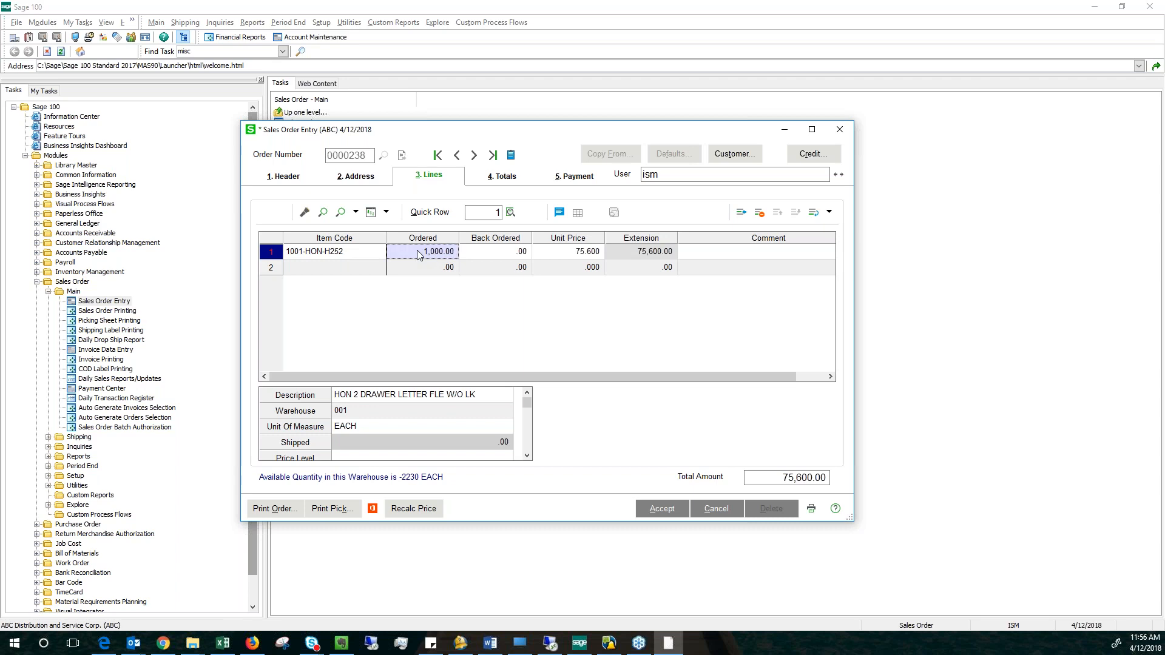
text(10)
key(Tab)
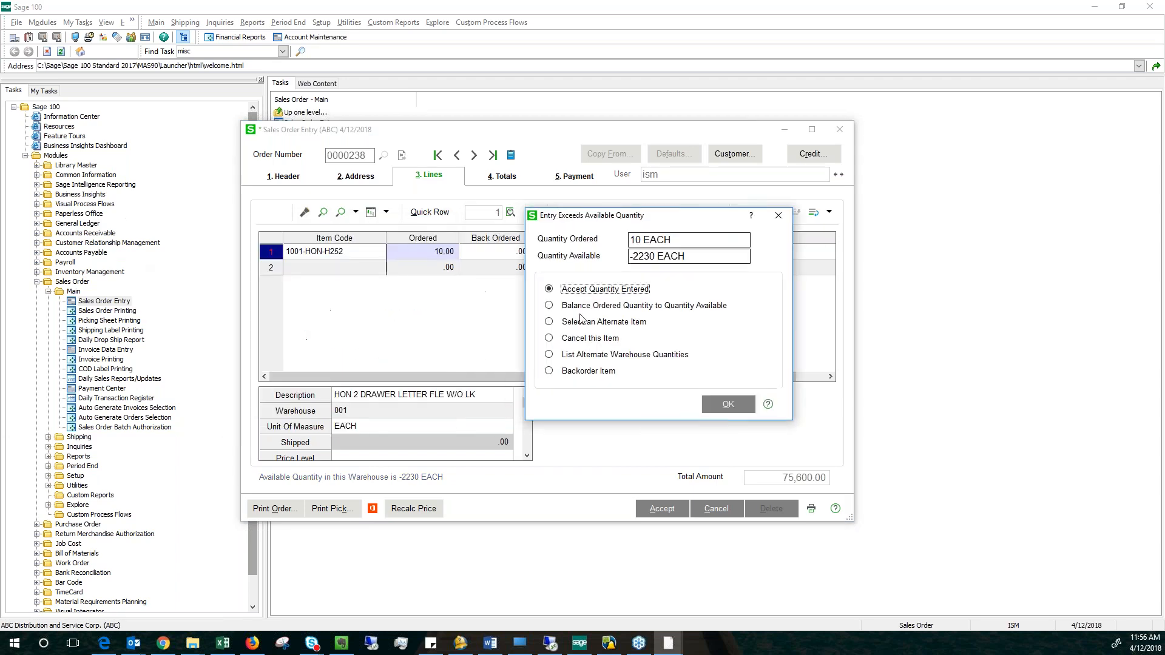
click(730, 404)
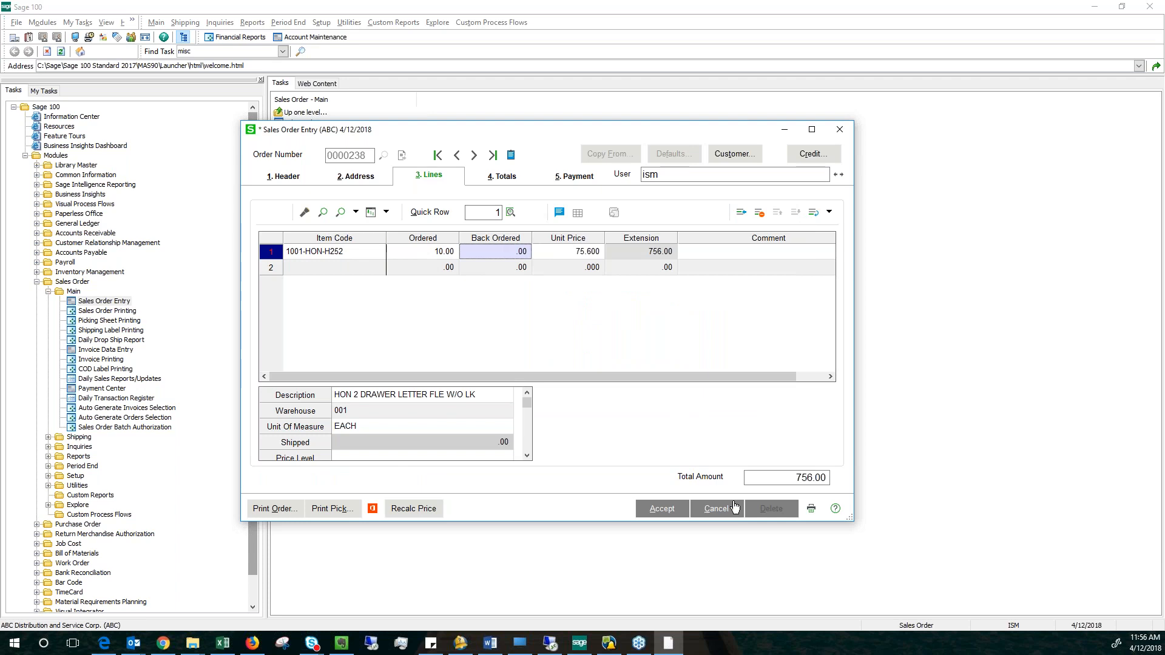
click(664, 506)
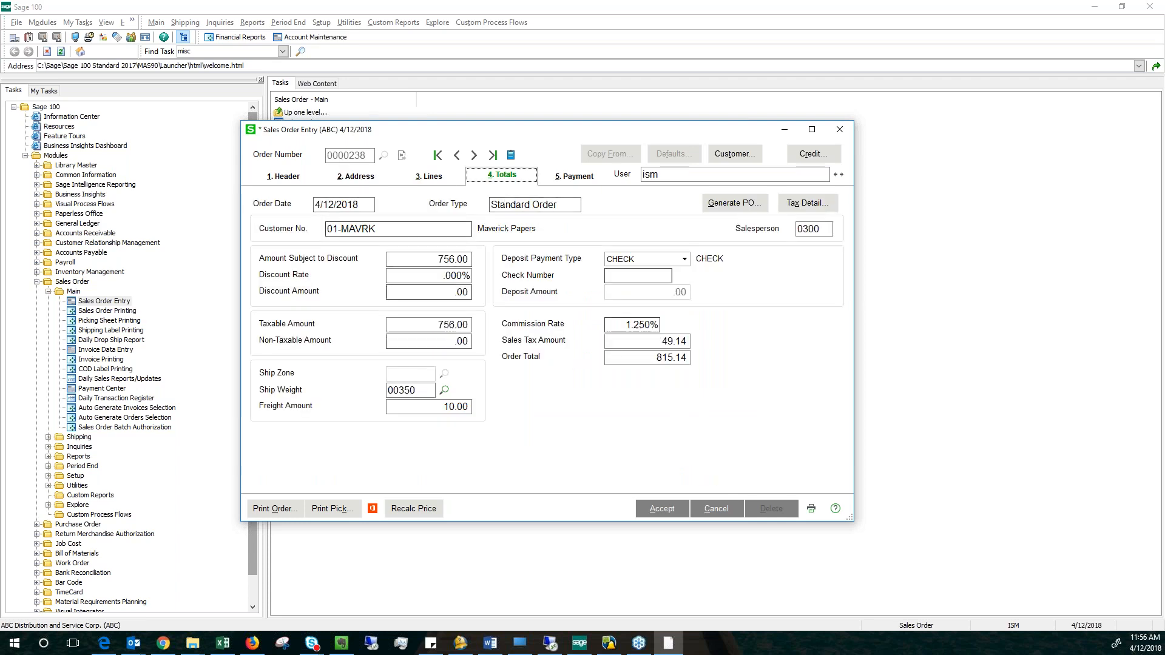
click(662, 508)
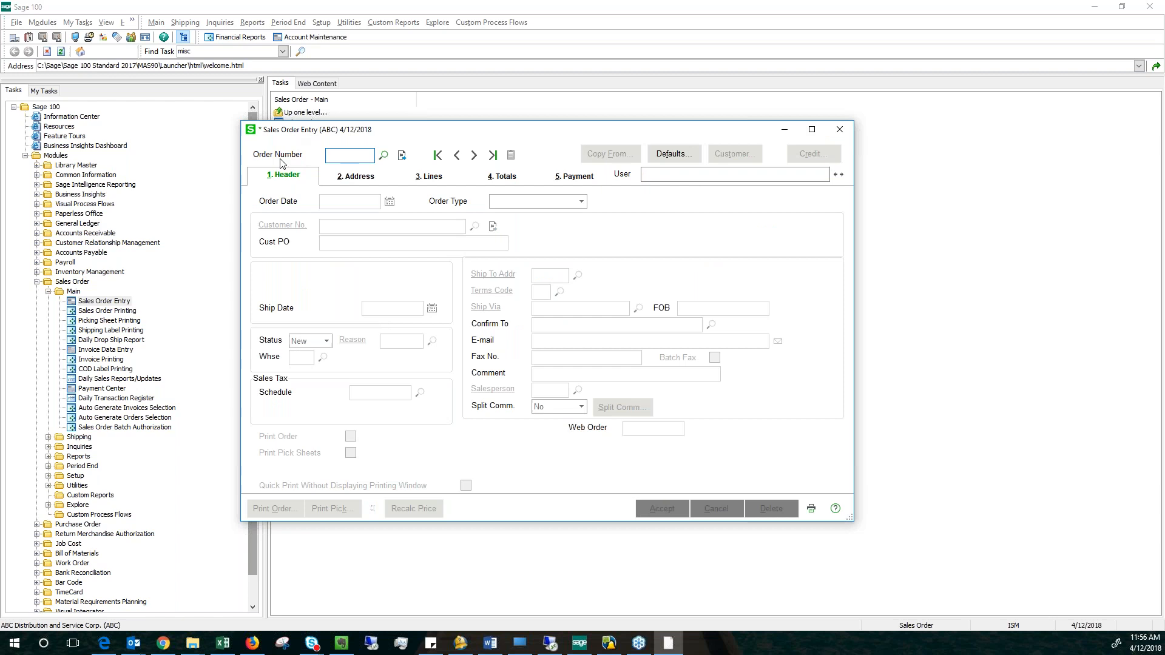
Create a new sales order with the next order number and make it a Repeating Order.
key(alt+Tab)
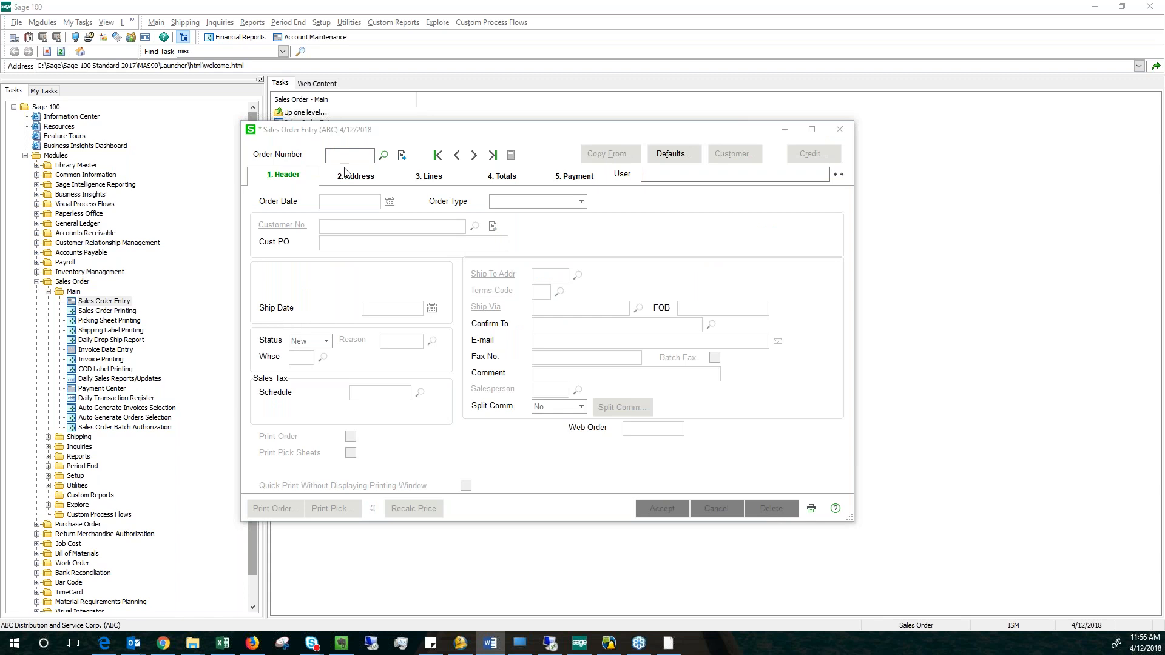
click(401, 155)
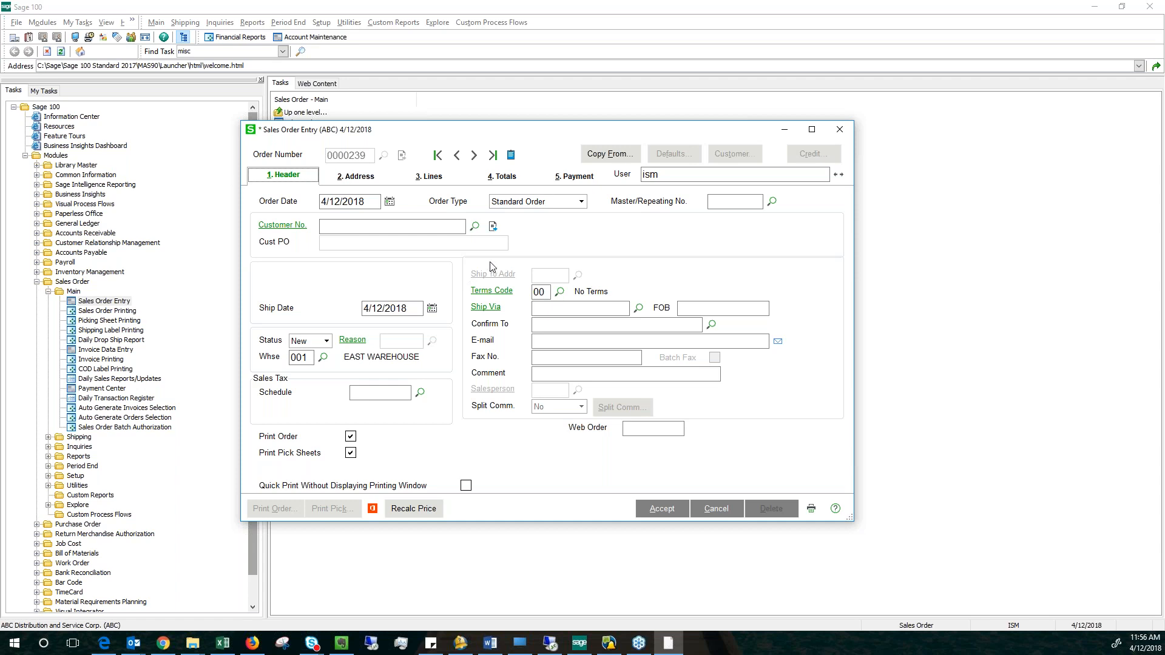
click(580, 202)
click(522, 246)
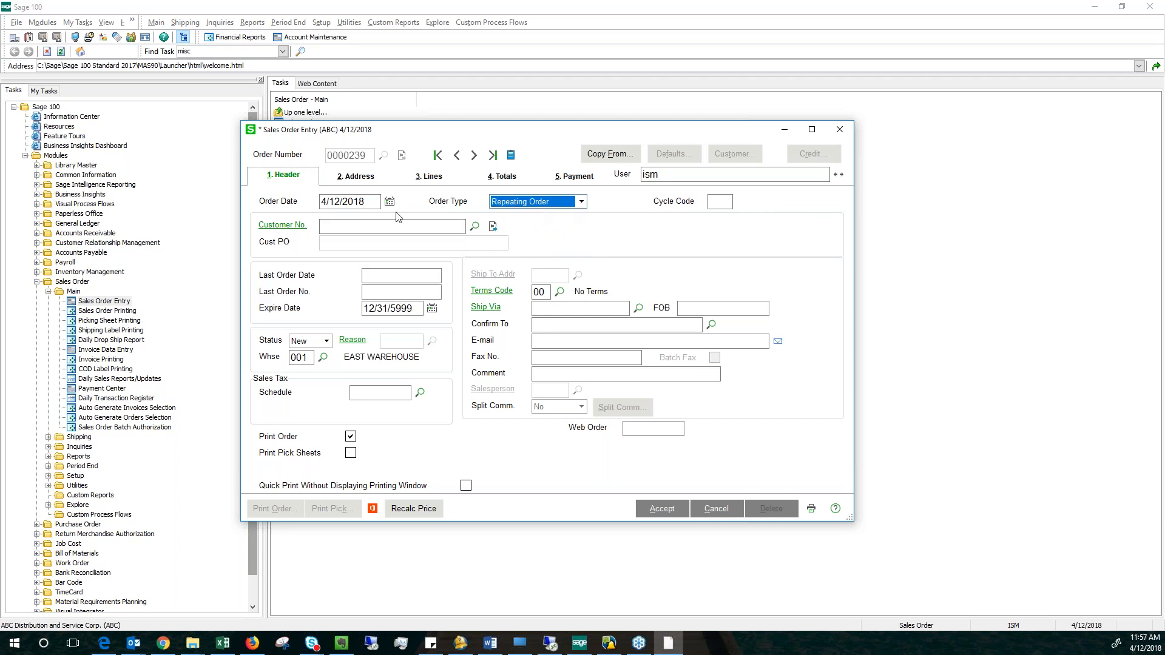
Assign the customer Bay Pyrotronics Corp. to the repeating order from the customer list.
click(394, 227)
click(475, 227)
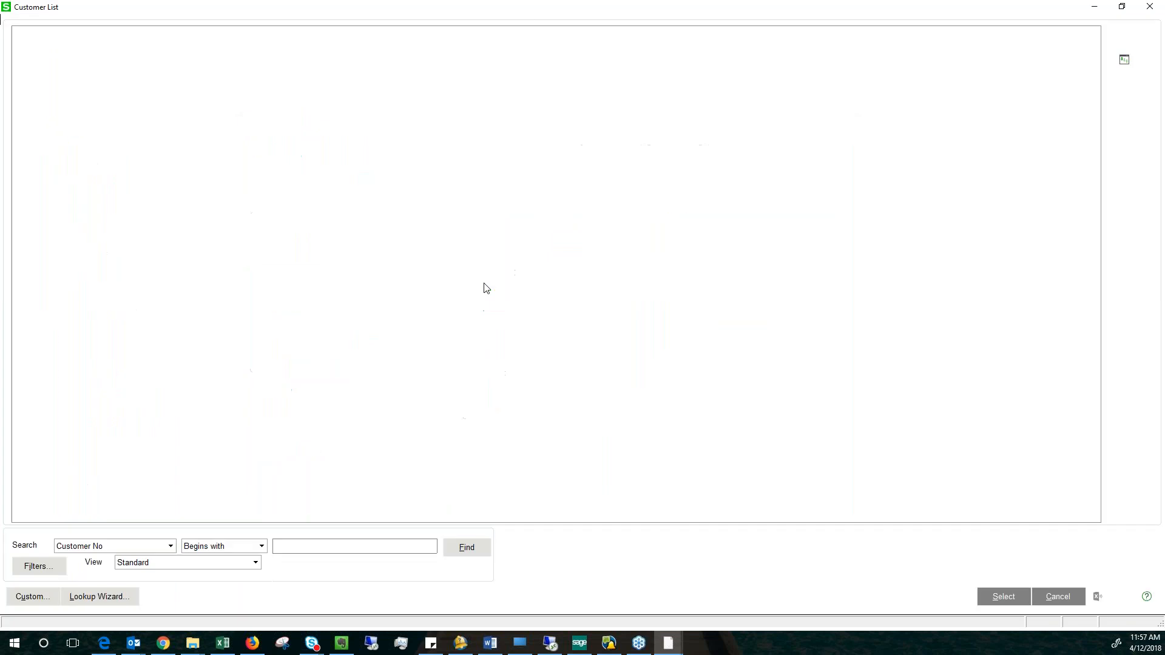
click(165, 182)
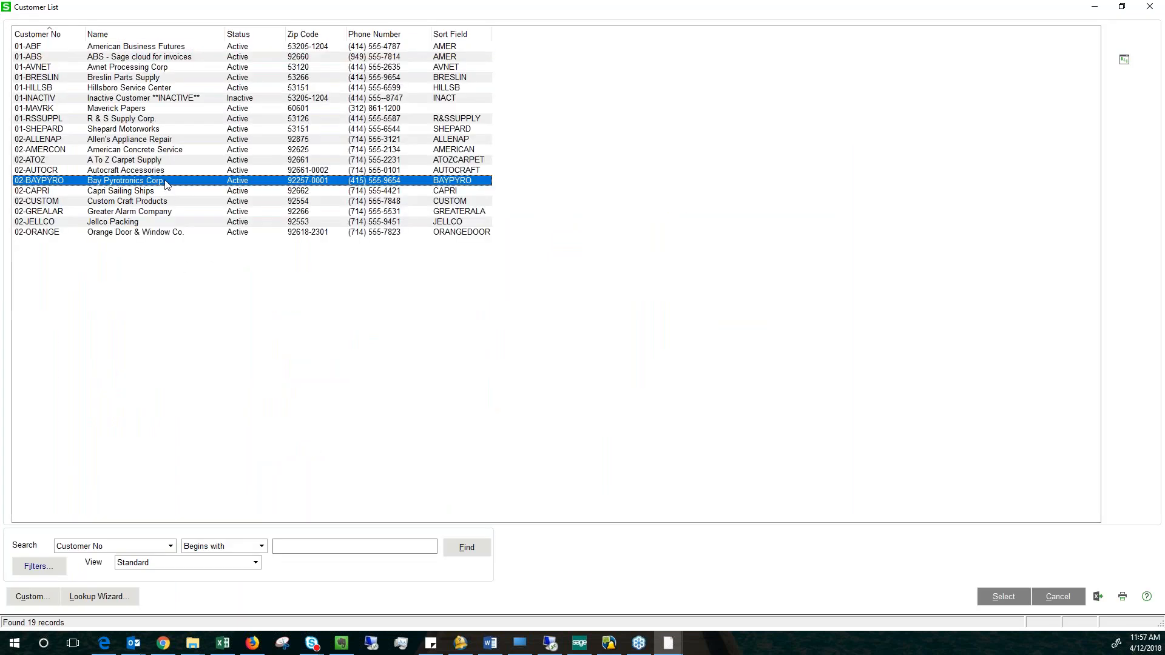
click(995, 594)
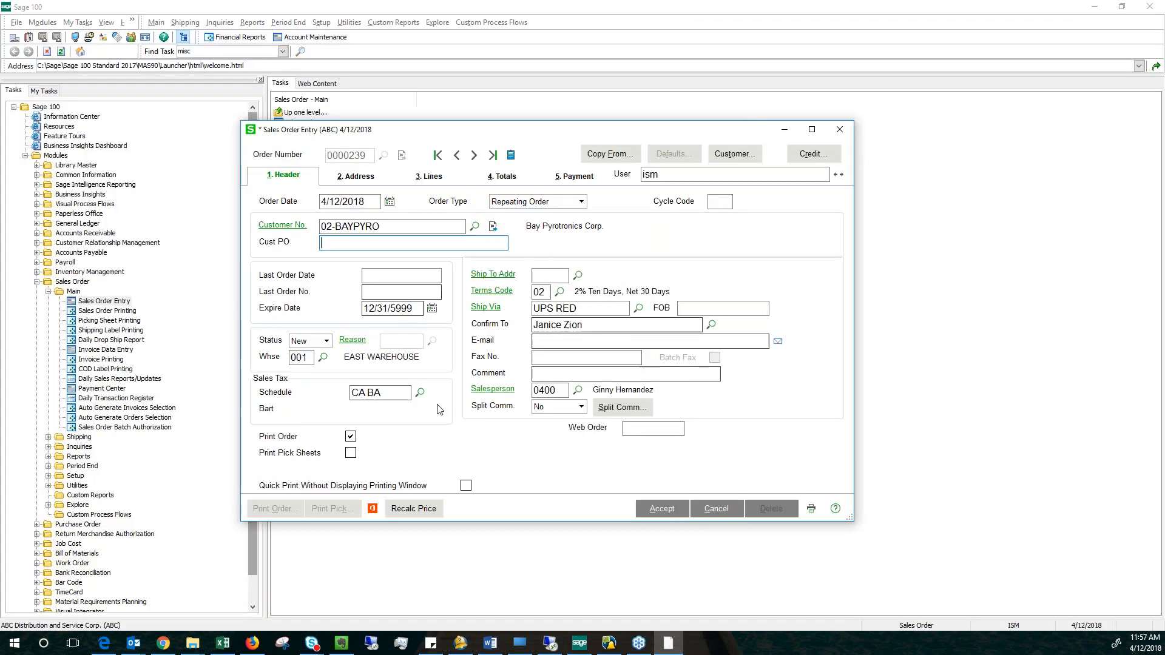
Add item 2551-3-50 to the repeating order with an ordered quantity of 20 and proceed to the totals.
click(428, 177)
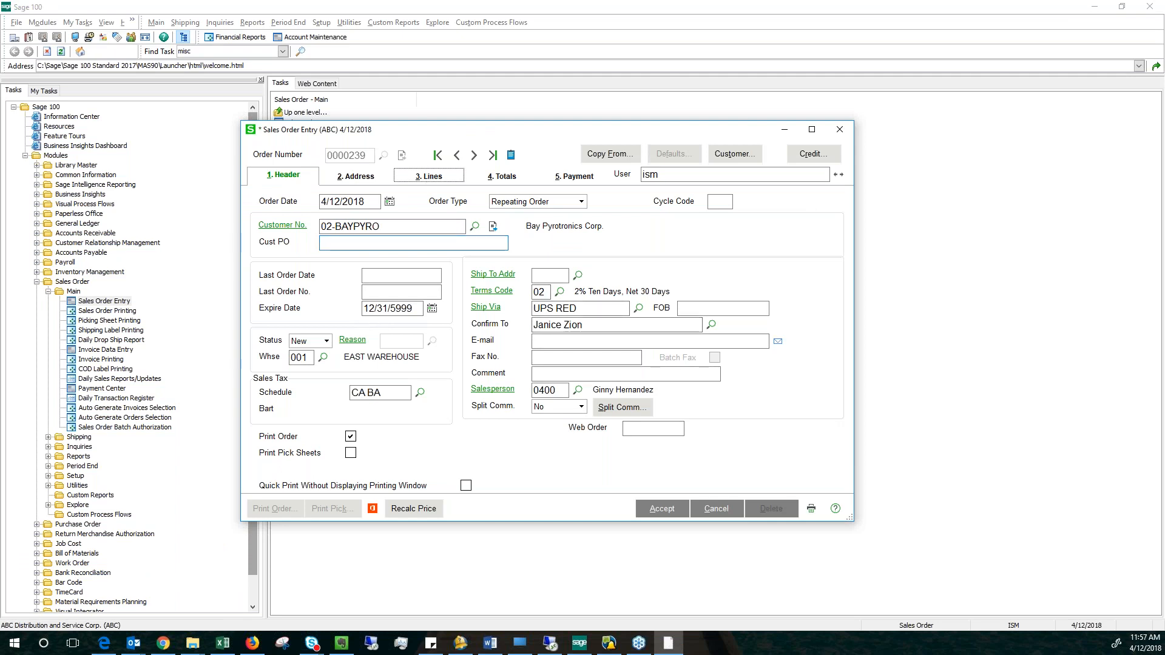
click(379, 254)
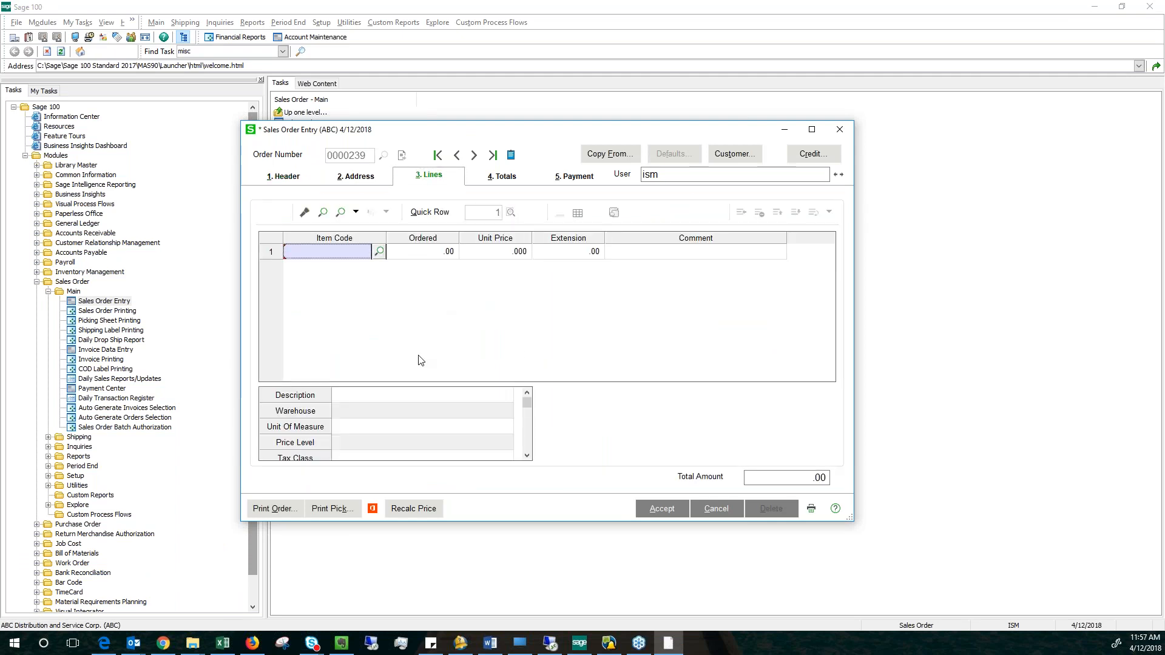
double_click(543, 244)
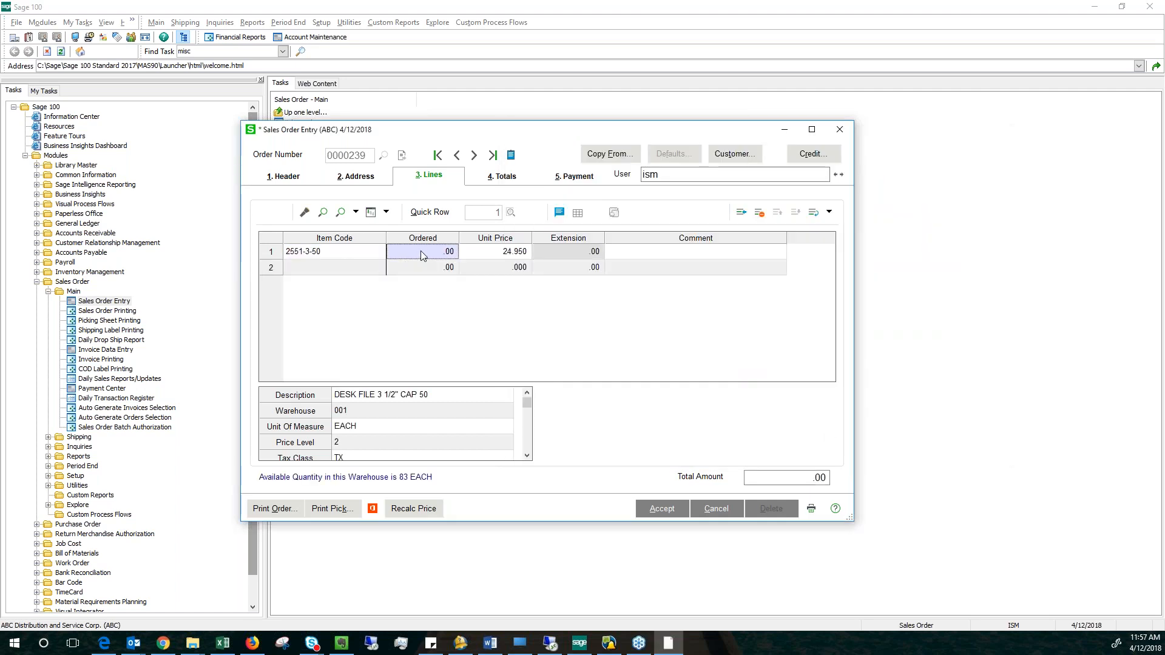
text(20)
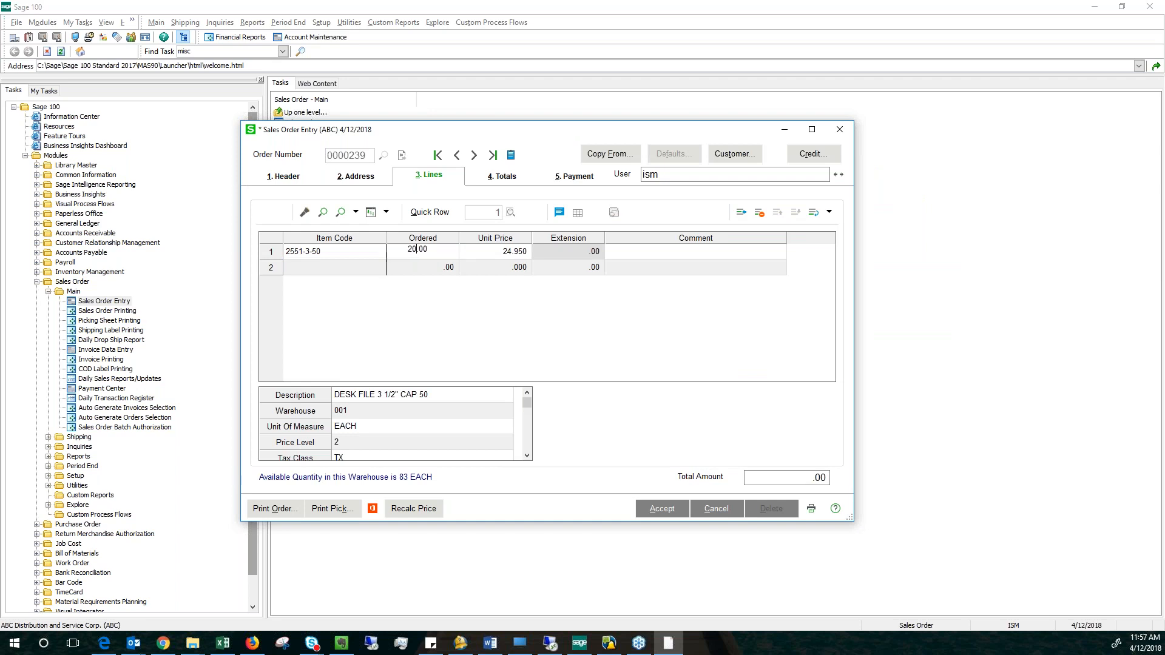
key(Tab)
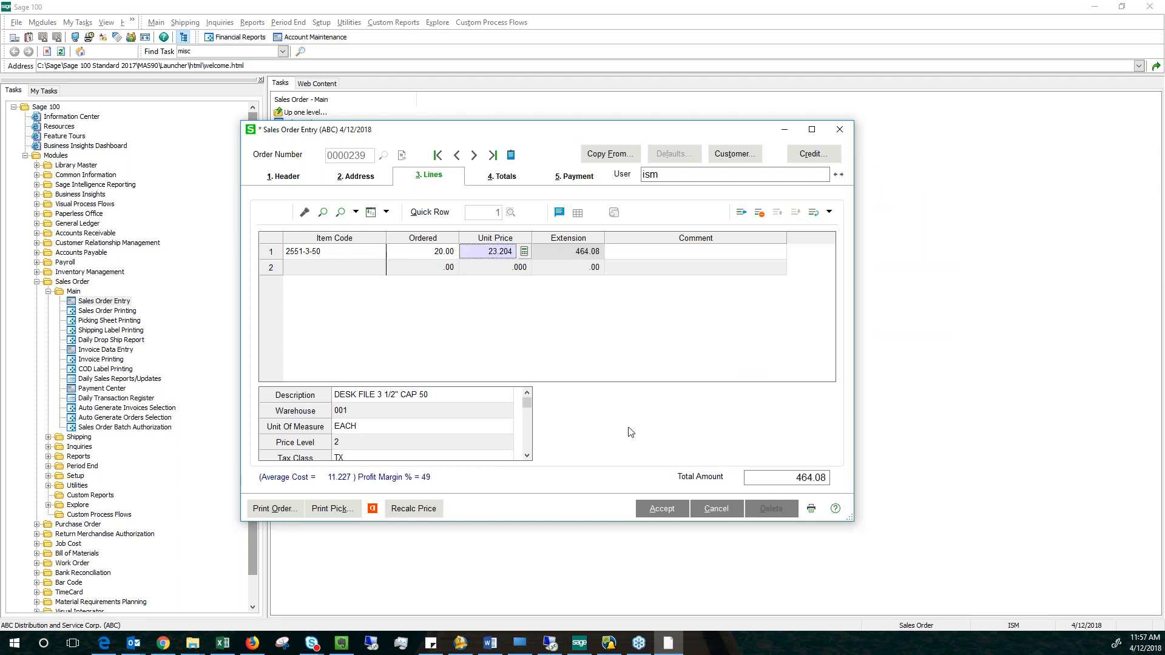
click(660, 511)
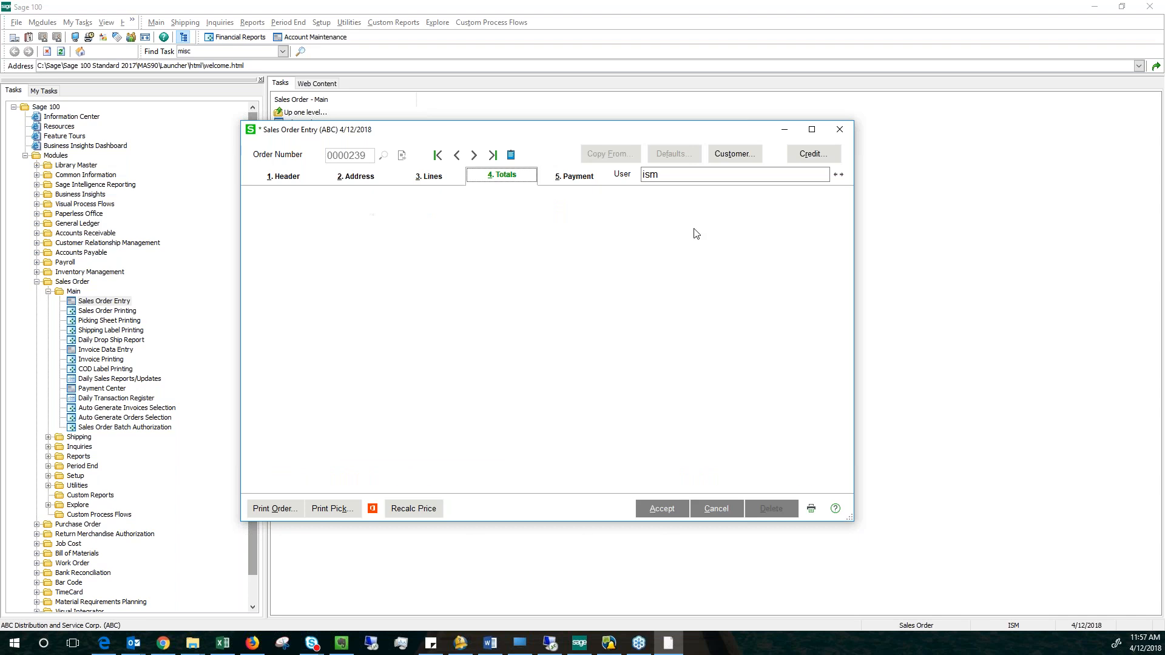
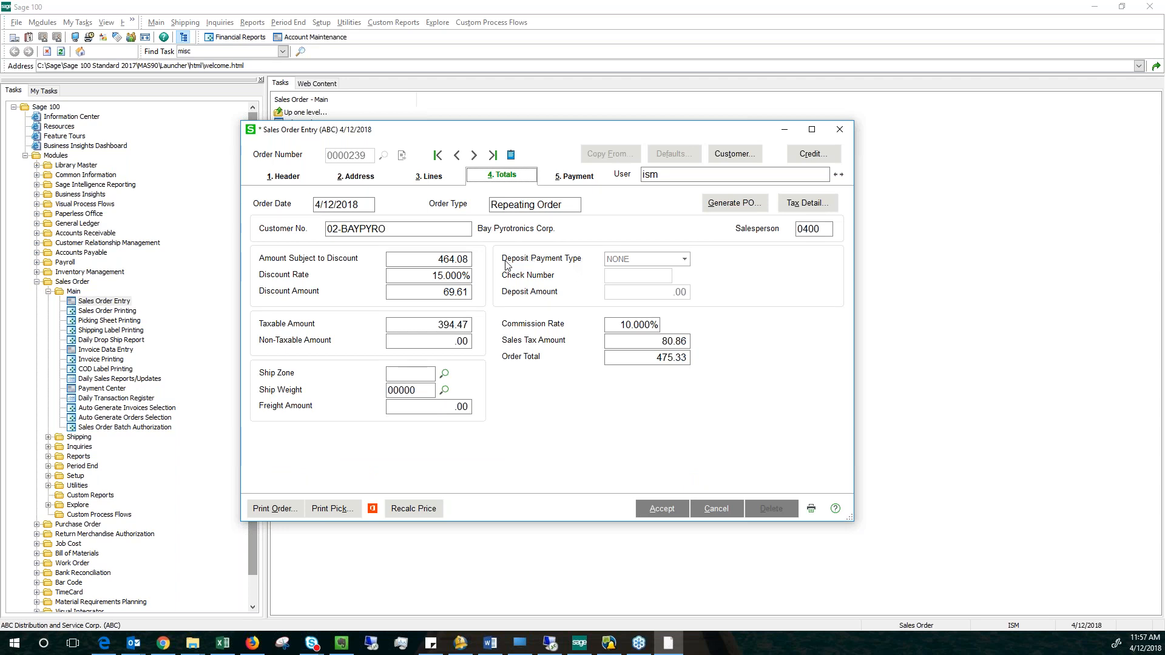
Accept the repeating order and create a new standard sales order from that Bay Pyrotronics Corp. repeating order.
click(661, 510)
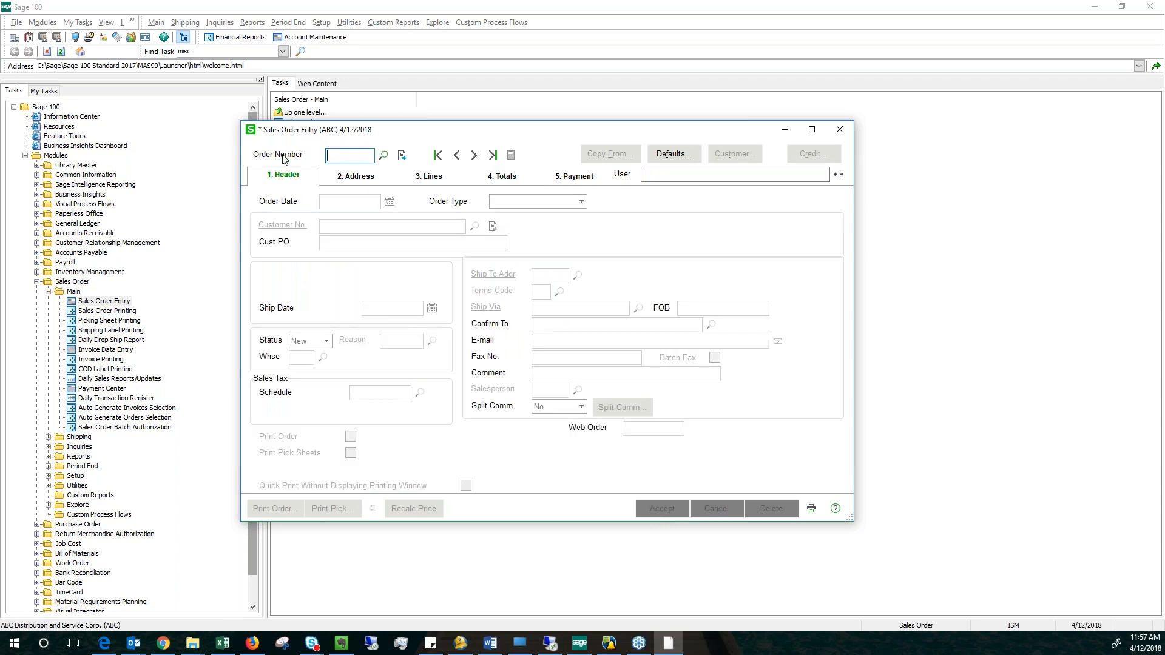
click(402, 155)
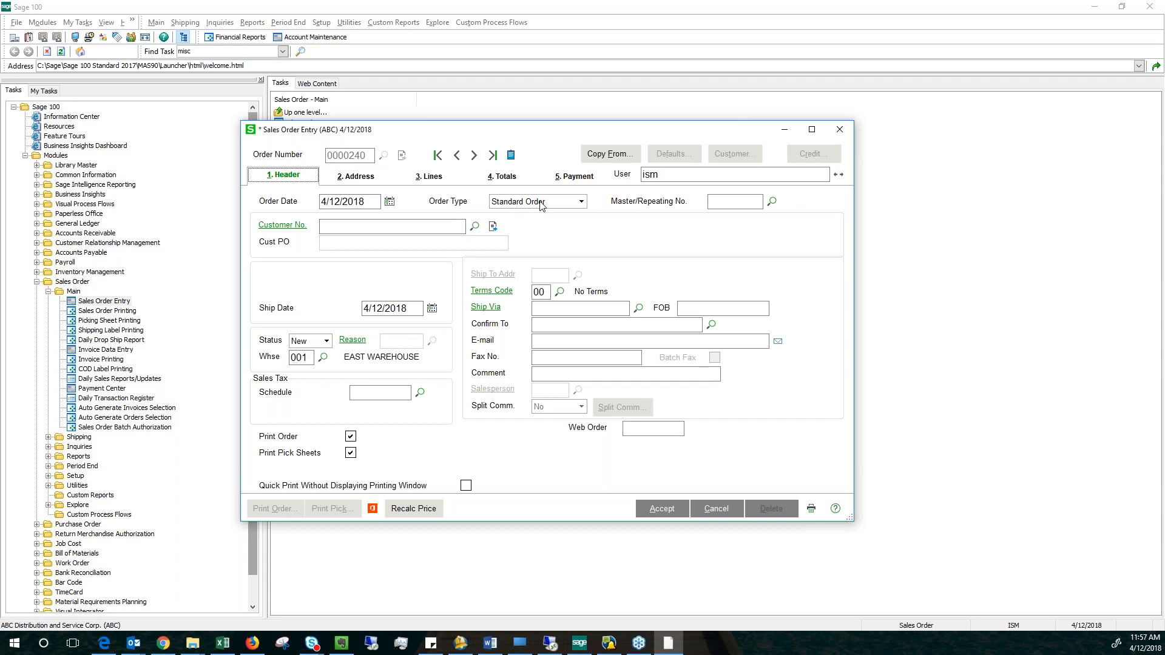
click(772, 201)
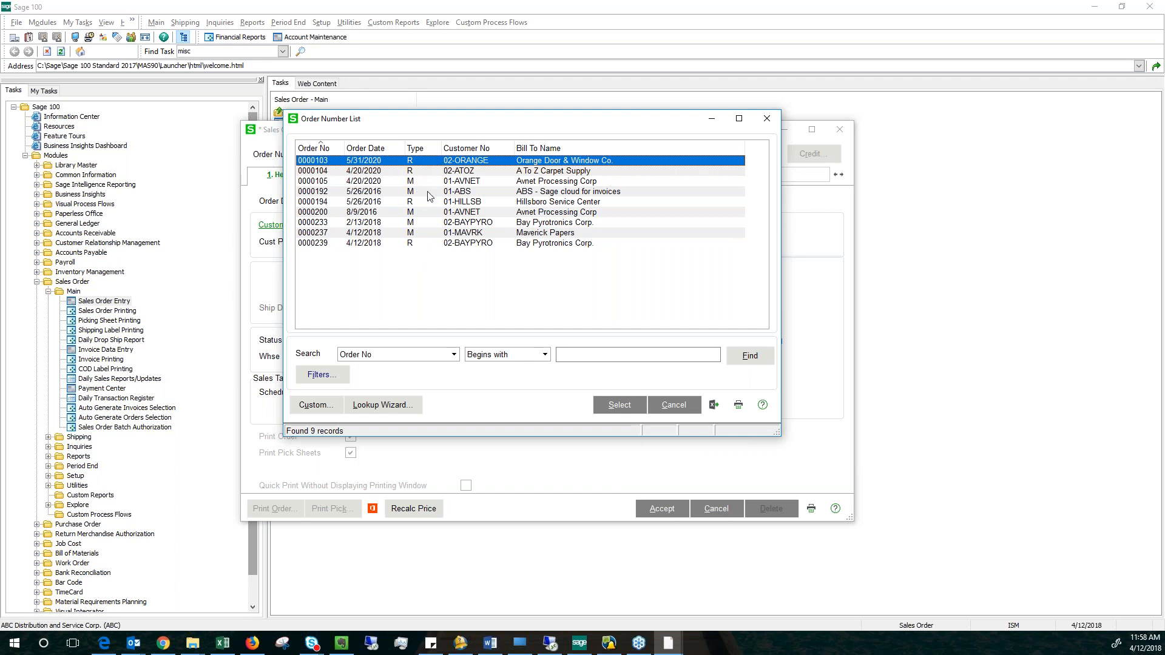
click(418, 244)
click(615, 403)
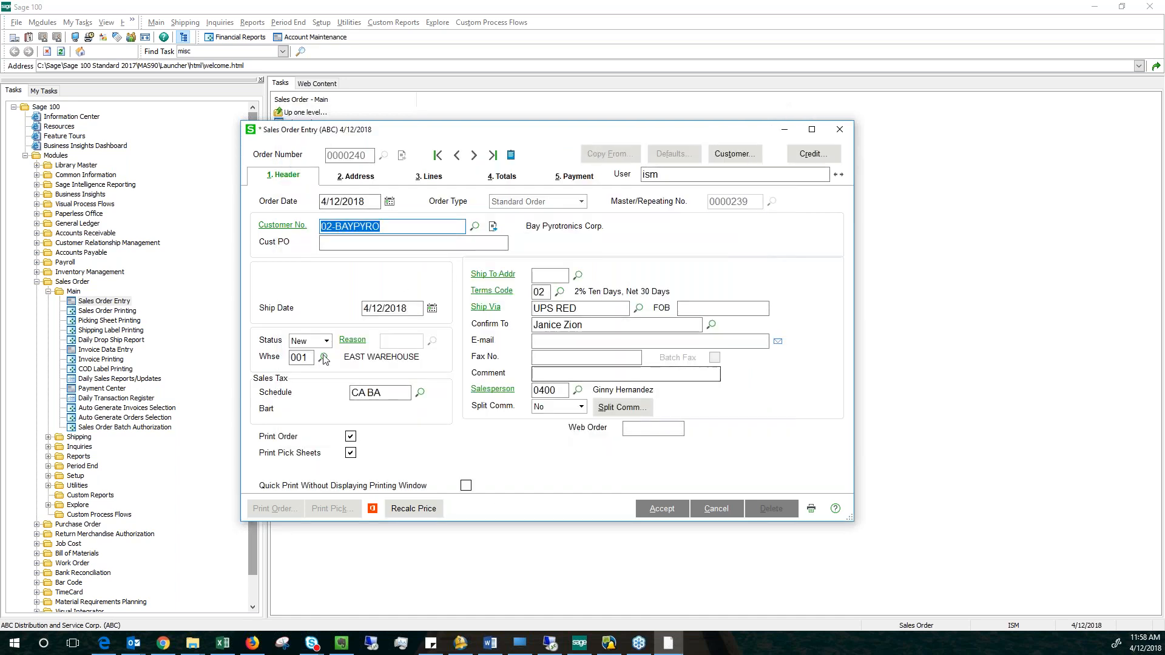
Check the item lines copied into the new sales order, proceed to its totals, and close the entry saving the changes.
key(alt+3)
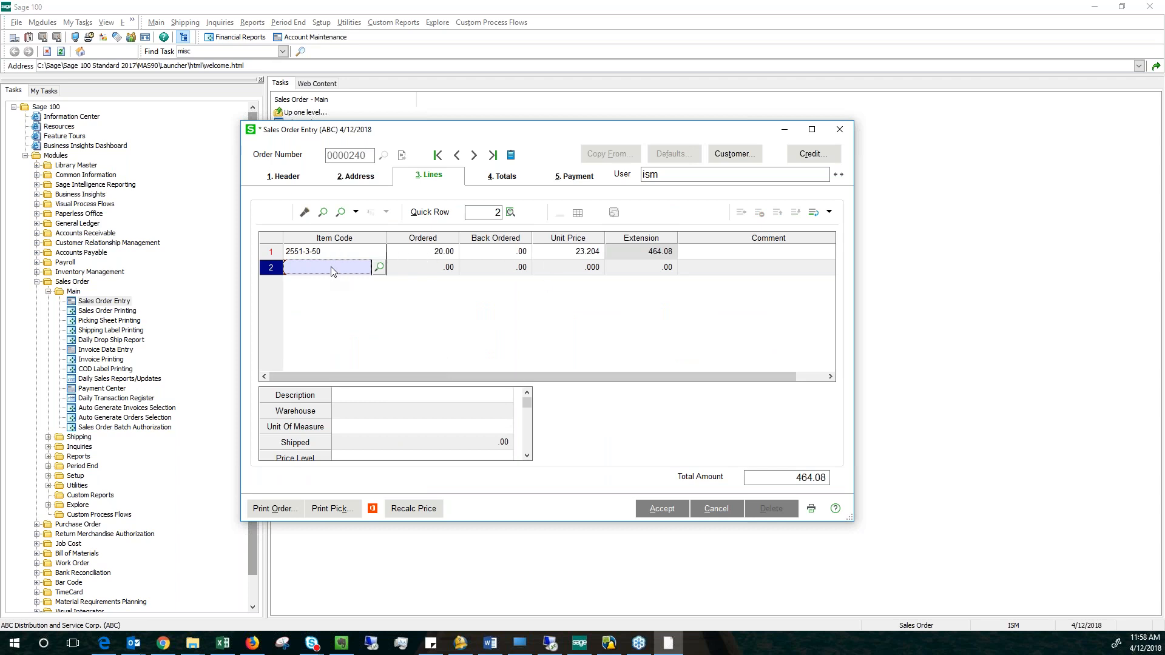
click(660, 510)
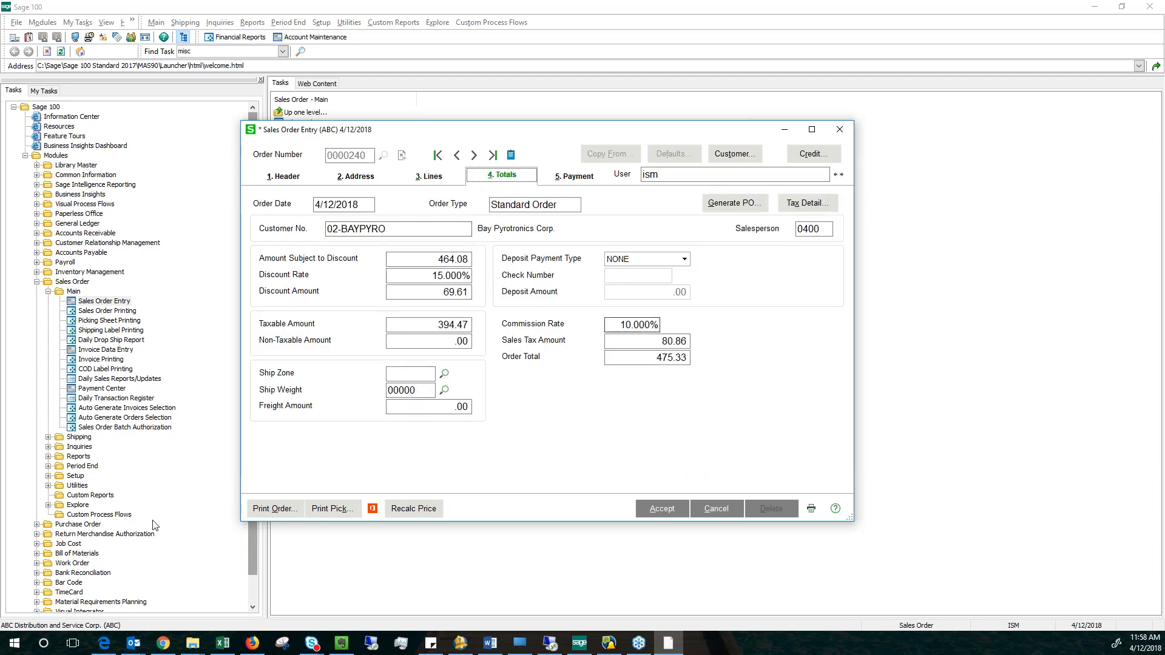
key(alt+Tab)
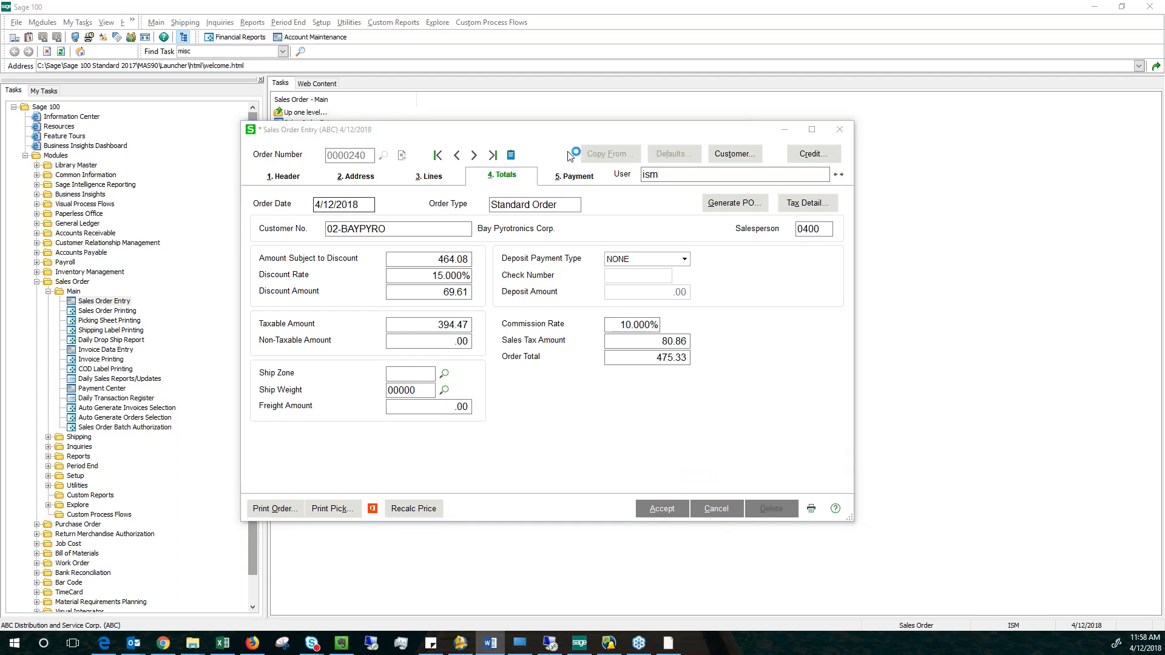
click(843, 131)
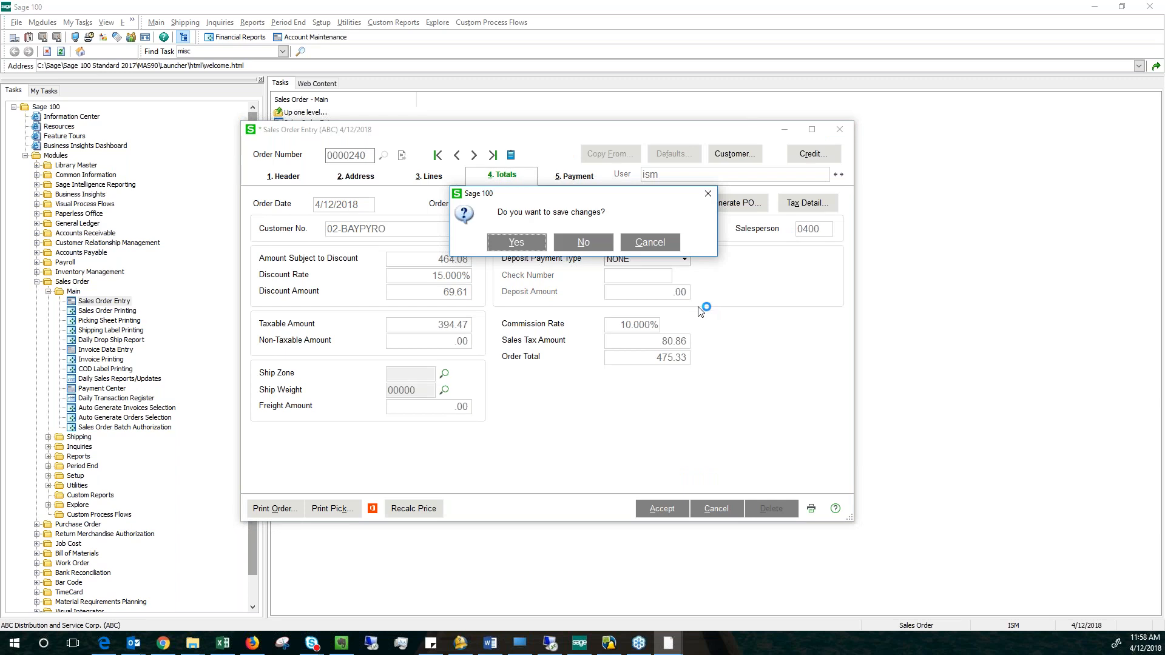
click(518, 243)
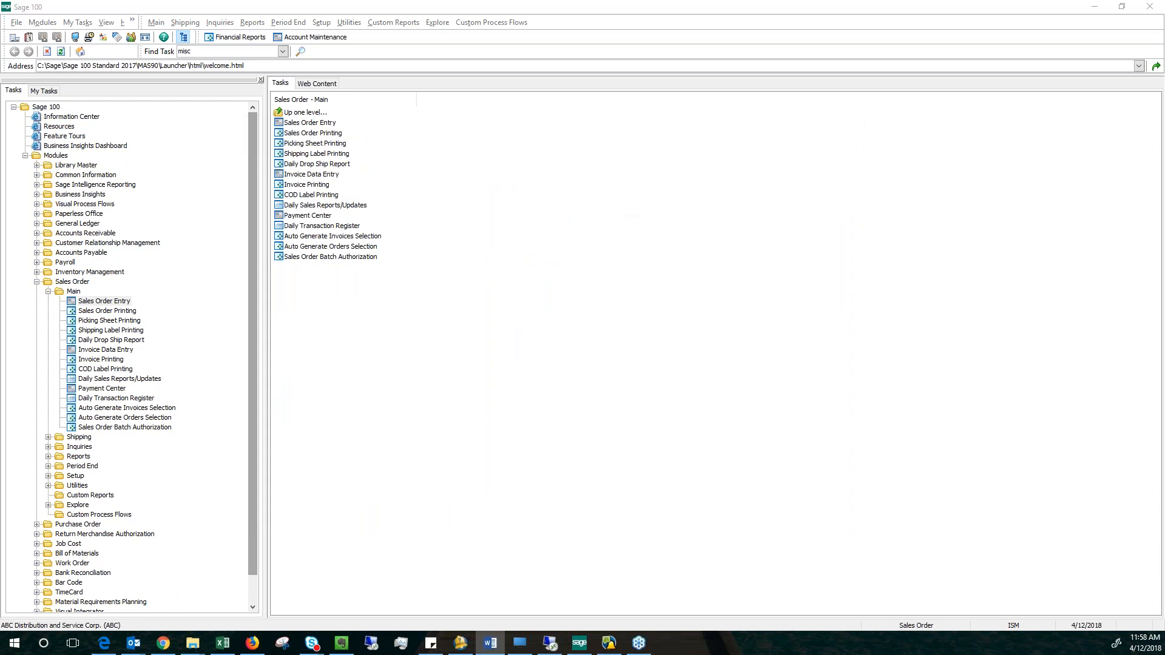
Collapse the Sales Order module and start a new purchase order in Purchase Order Entry.
click(37, 282)
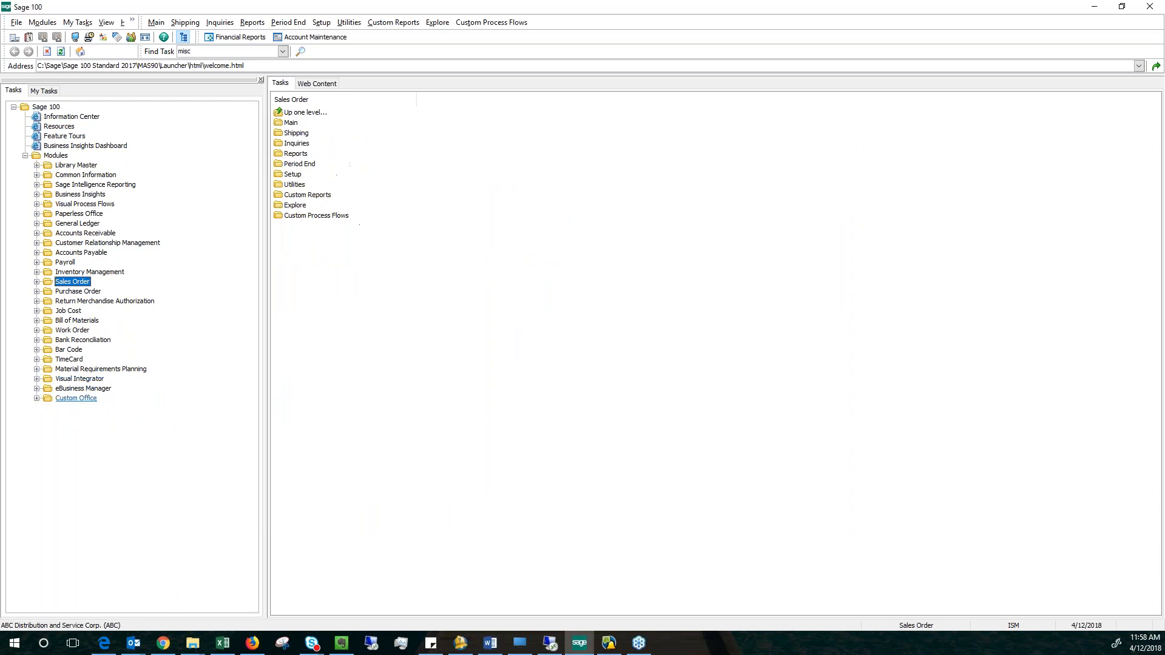
double_click(78, 291)
double_click(73, 301)
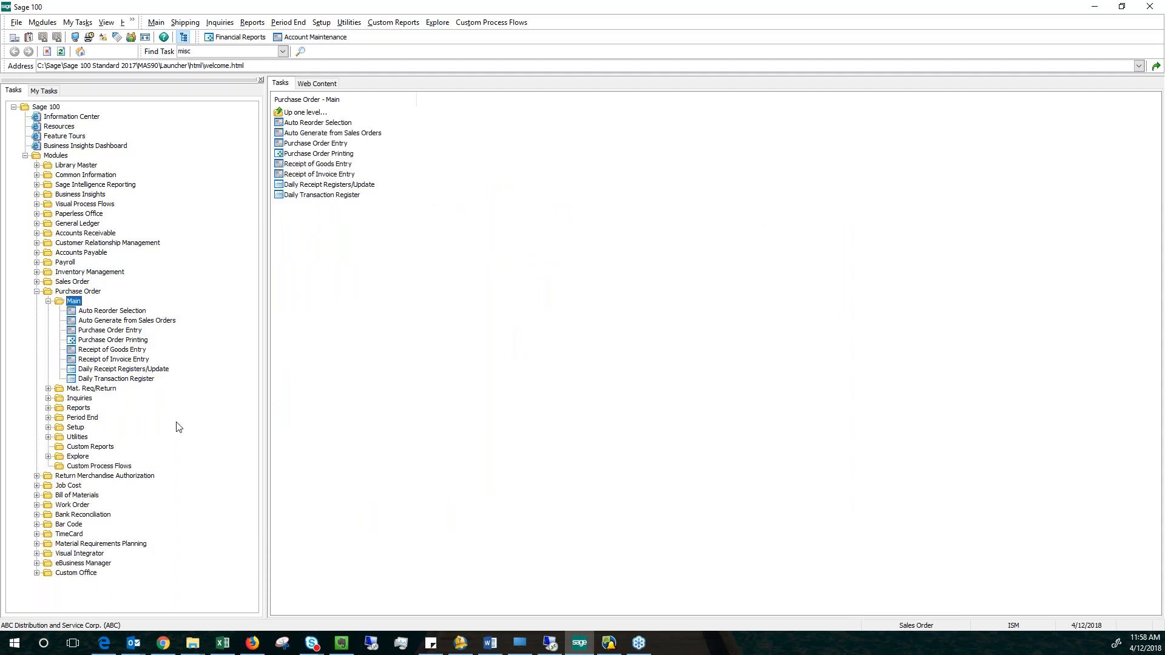
double_click(110, 331)
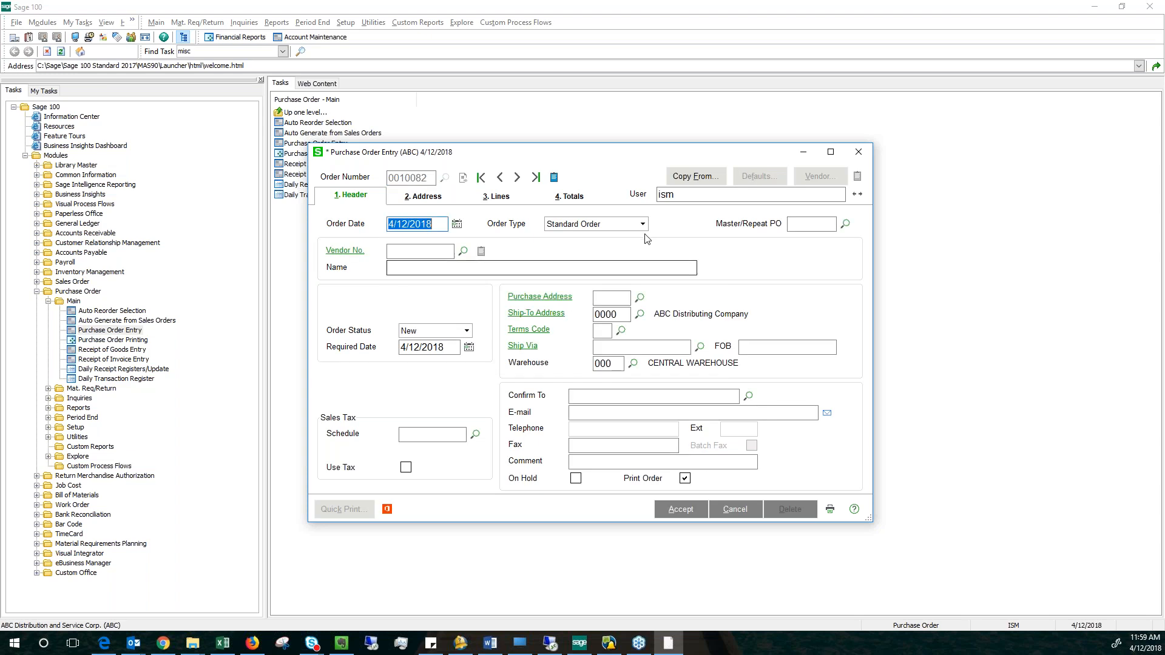
Examine the order types available for a purchase order, and close the entry without saving.
click(642, 224)
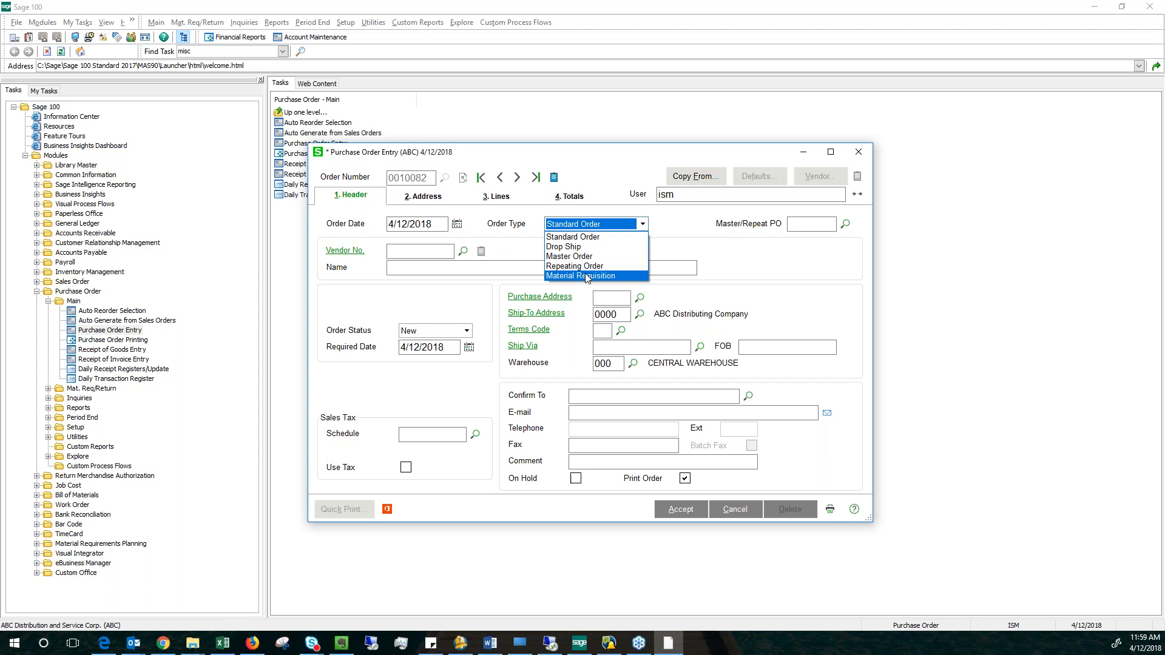
click(675, 246)
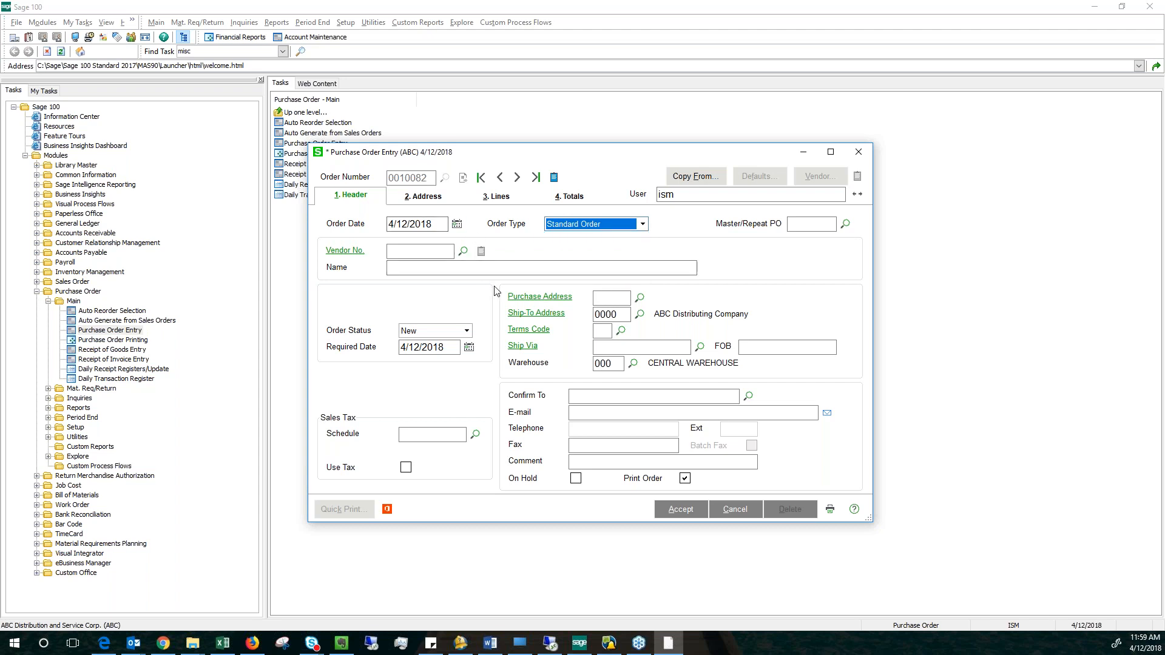
click(858, 152)
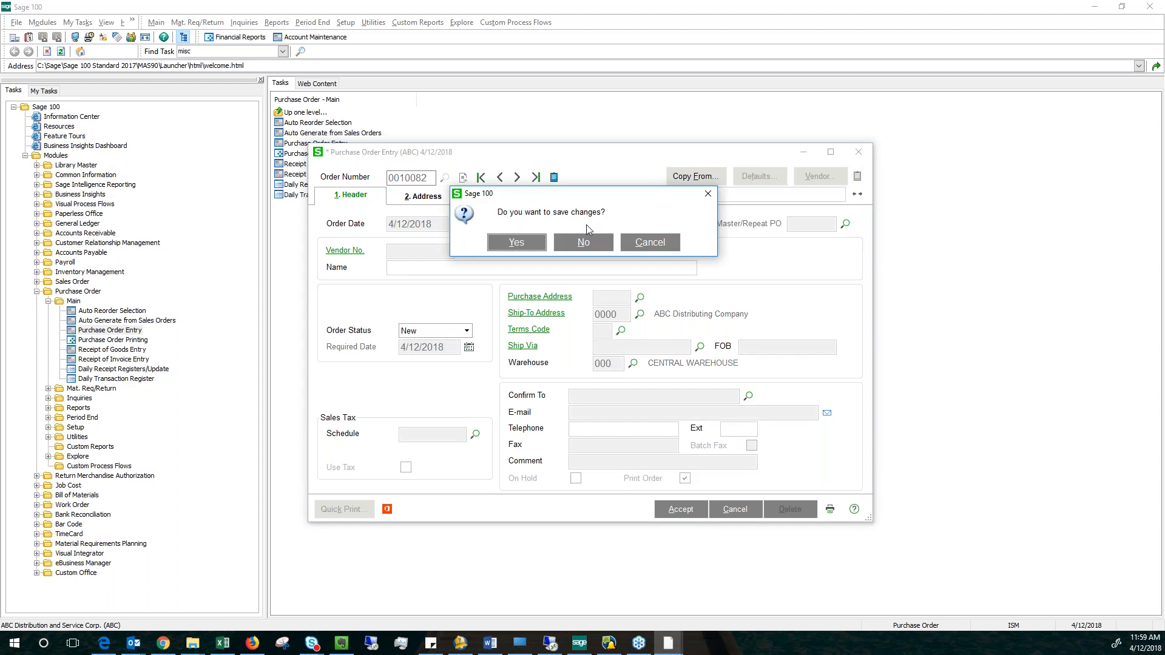
click(584, 243)
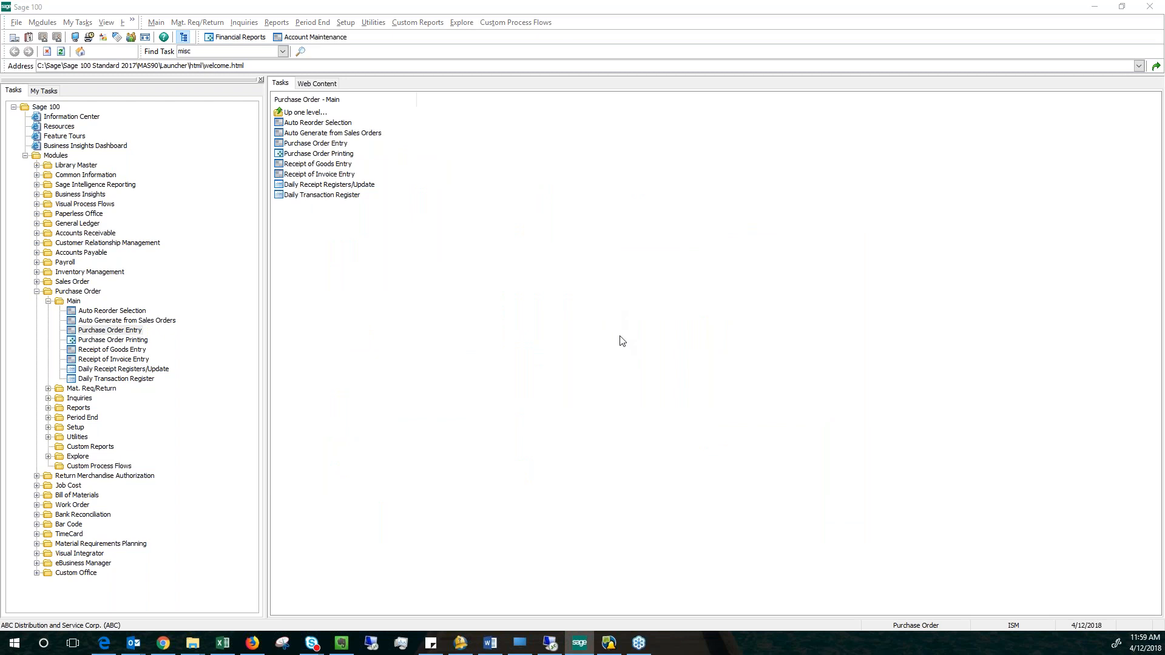
Open Auto Reorder Selection in the Purchase Order module to view its selection criteria, and close it.
click(545, 330)
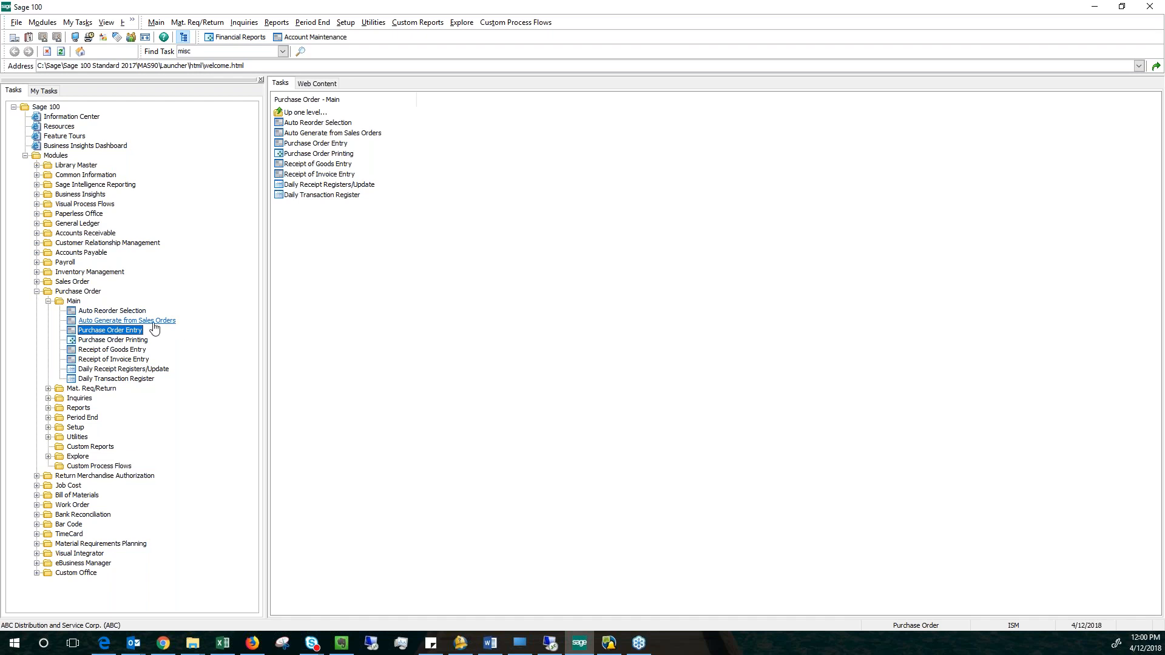
click(85, 312)
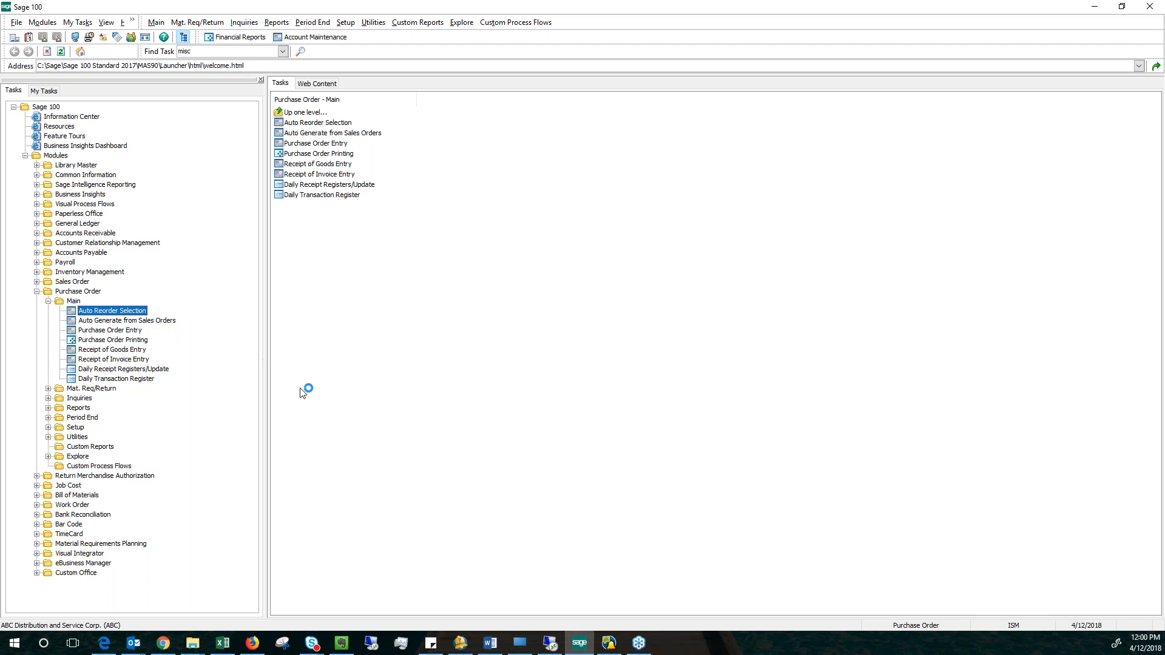
double_click(113, 311)
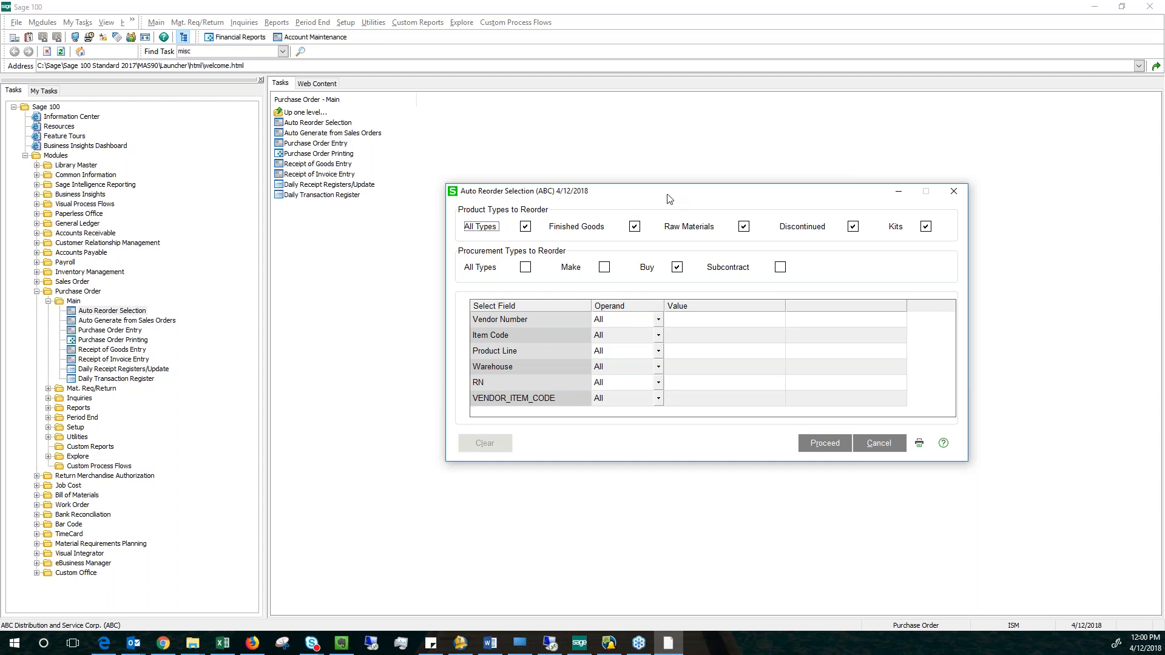
click(876, 448)
click(953, 192)
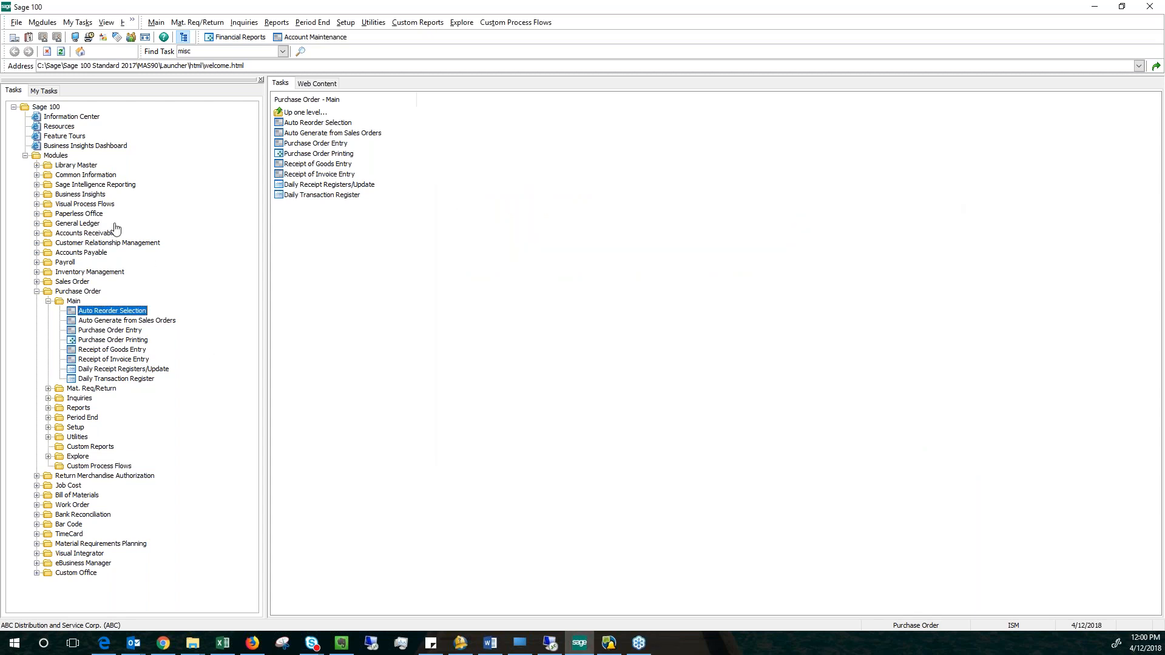
Open Item Maintenance in Inventory Management, load item 1001-HON-H252, and display its reorder settings.
click(89, 272)
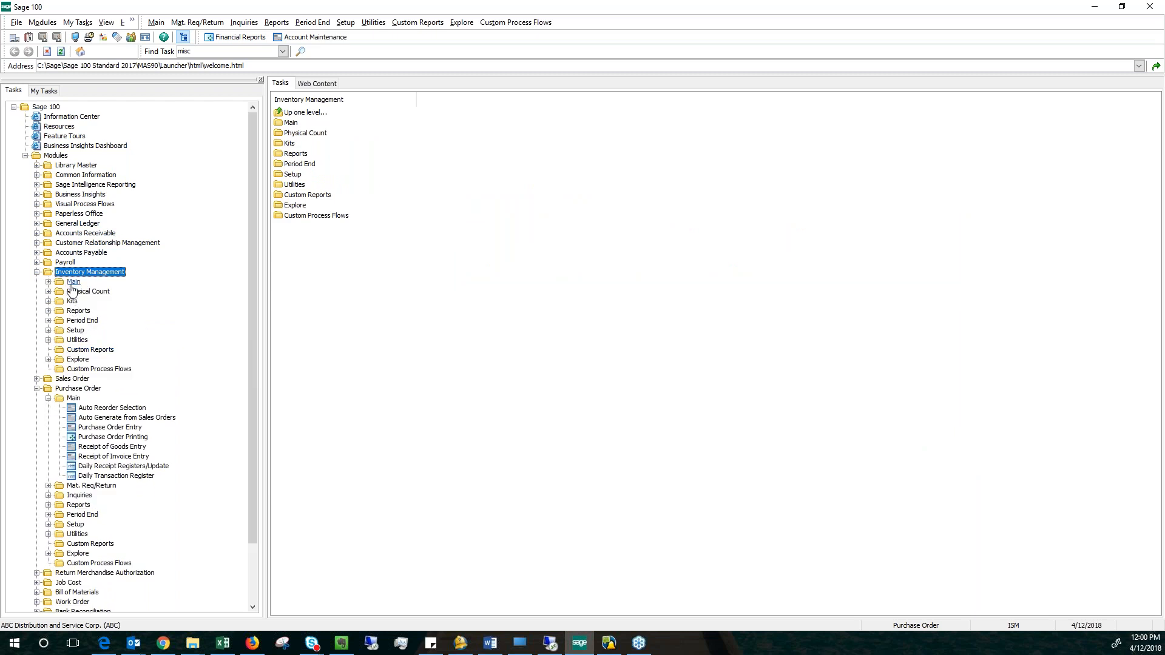
click(73, 281)
click(88, 292)
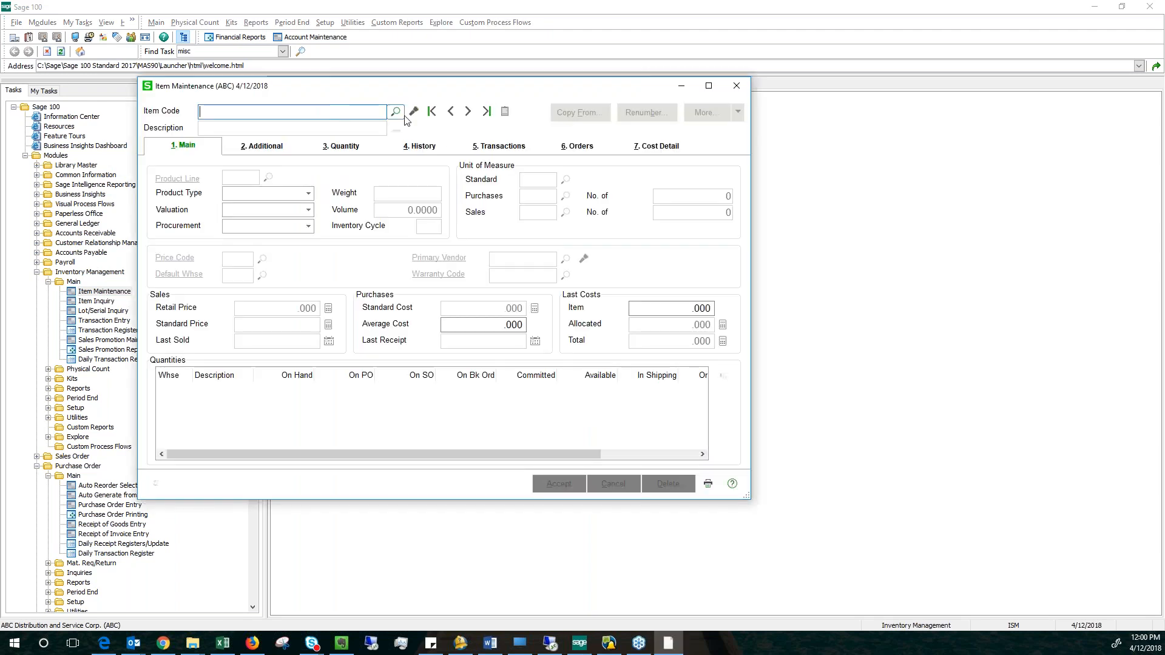
click(464, 113)
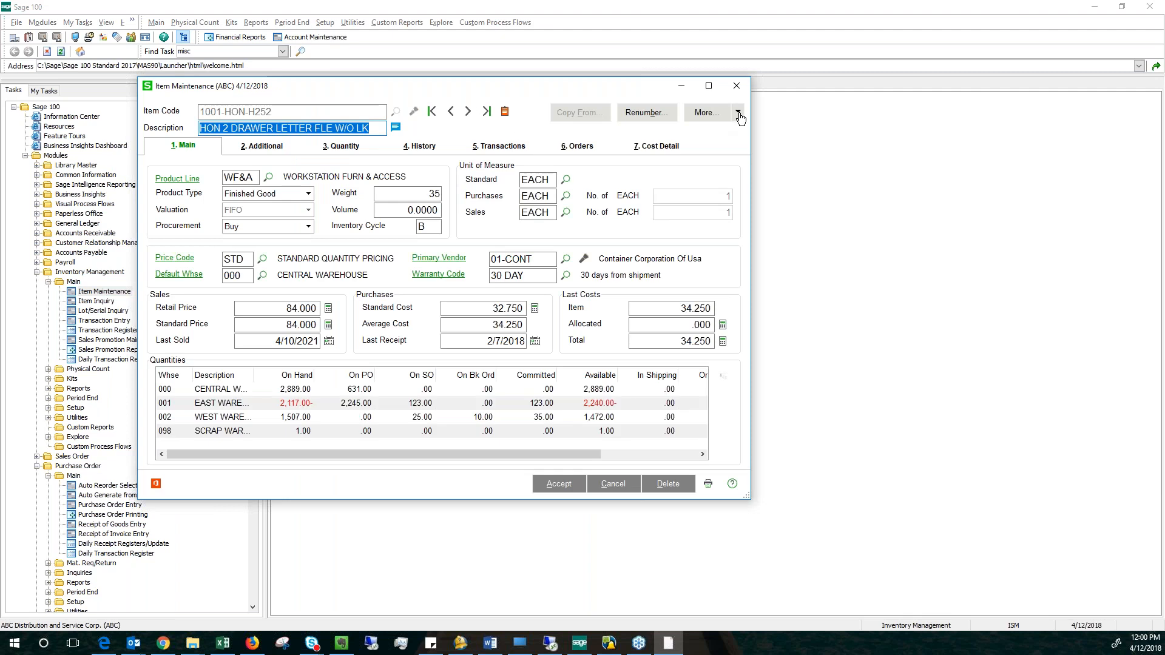
click(737, 112)
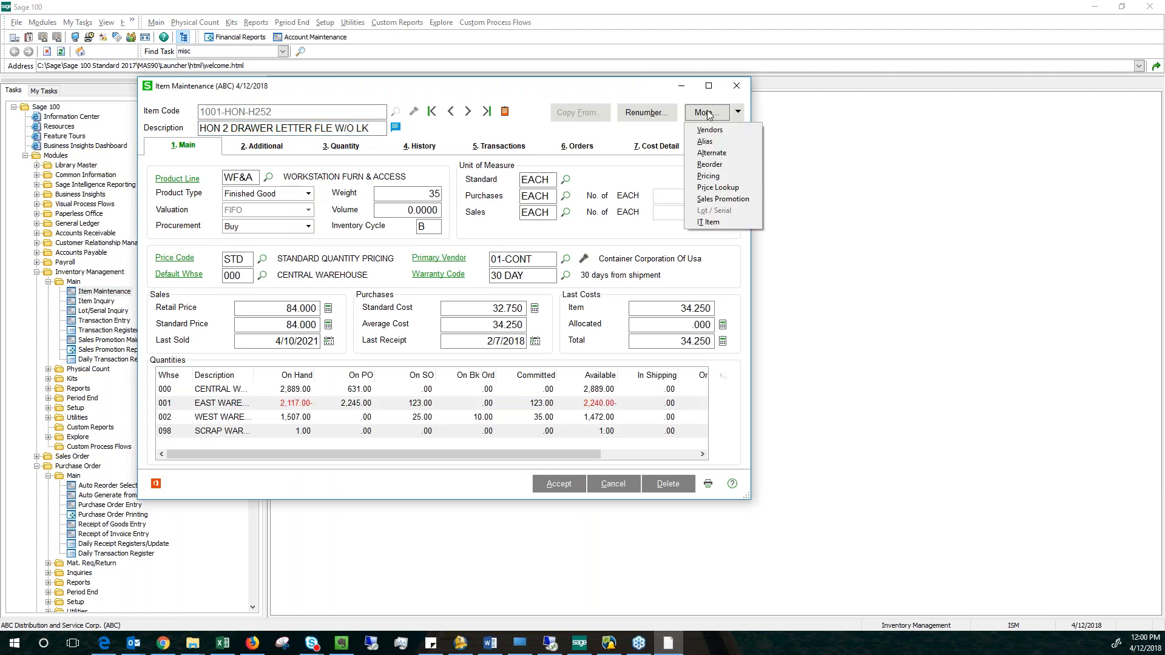
click(709, 164)
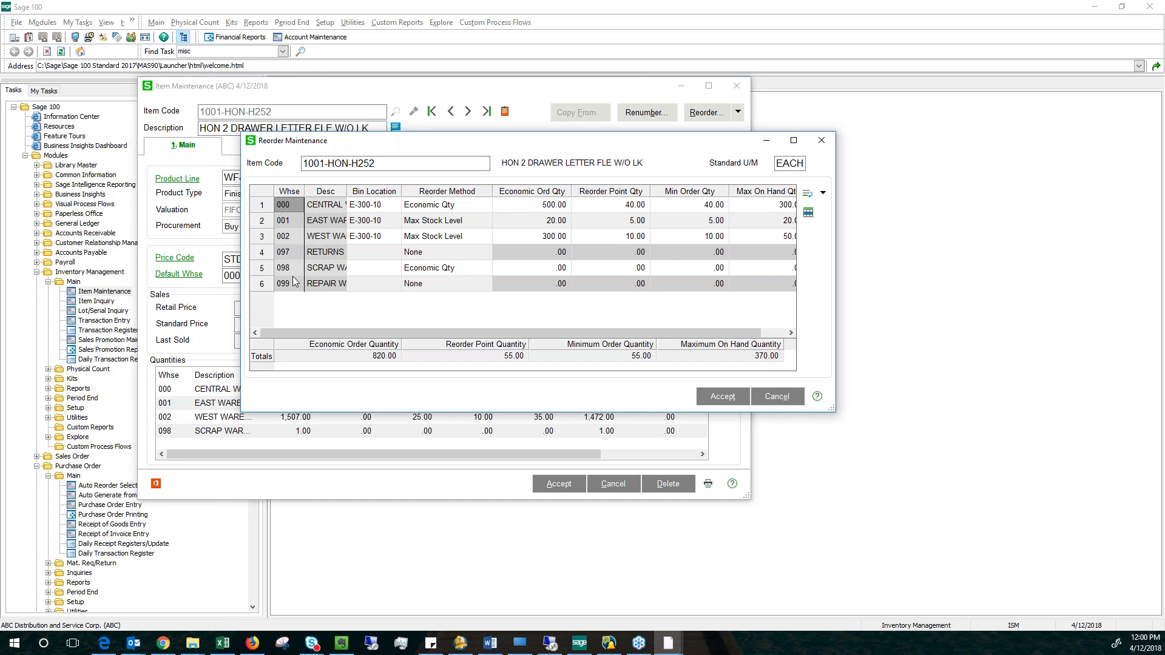
Examine the bin locations, reorder methods and reorder quantities per warehouse for item 1001-HON-H252, and close the item without changes.
click(389, 204)
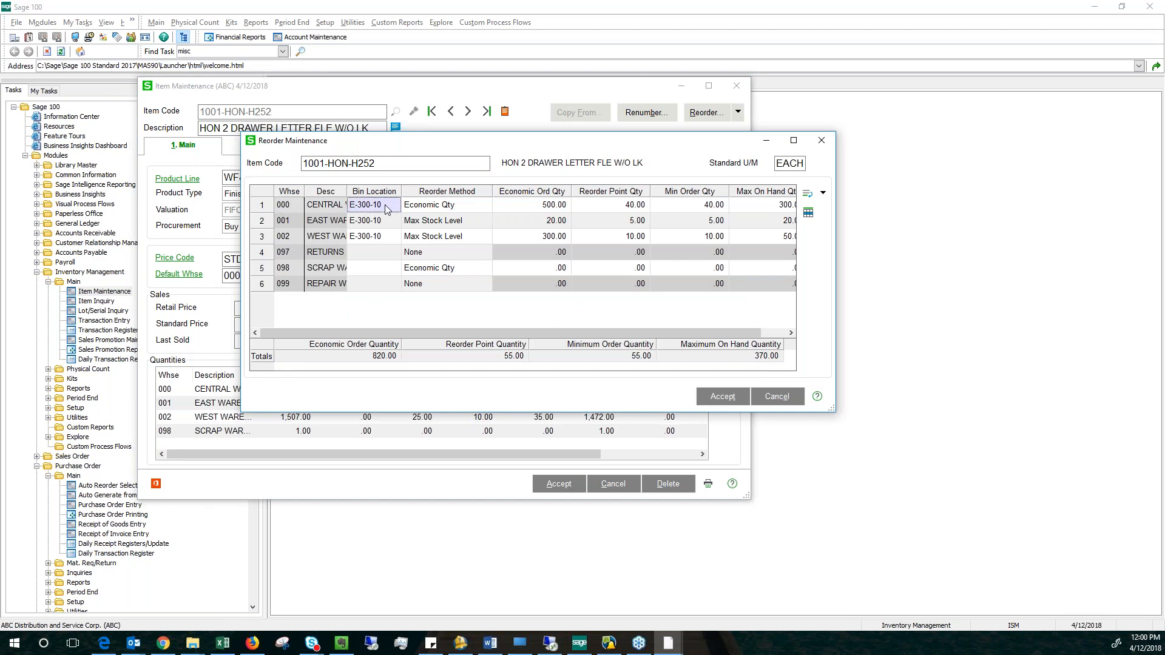
click(387, 236)
click(469, 205)
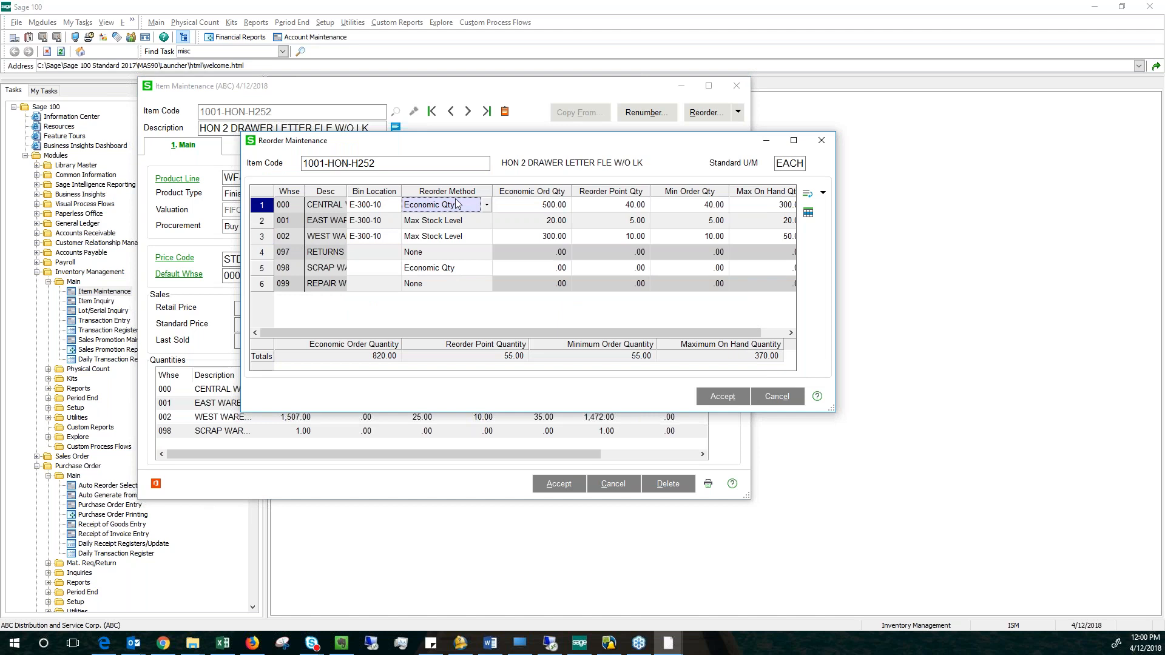
click(486, 205)
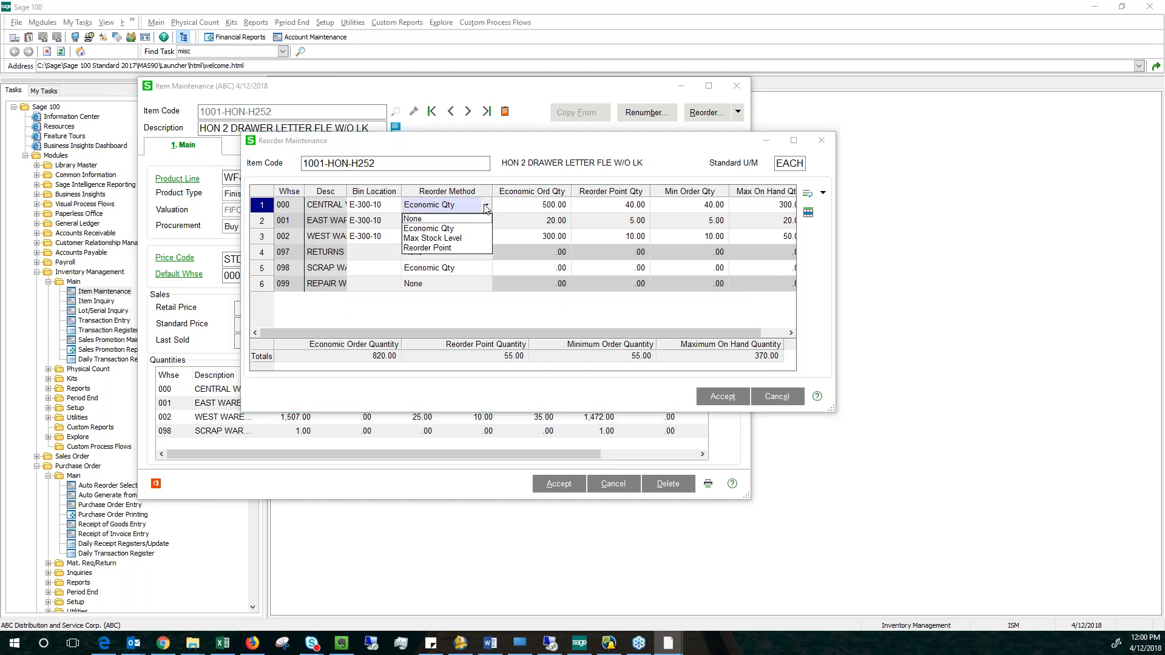
click(443, 208)
click(596, 206)
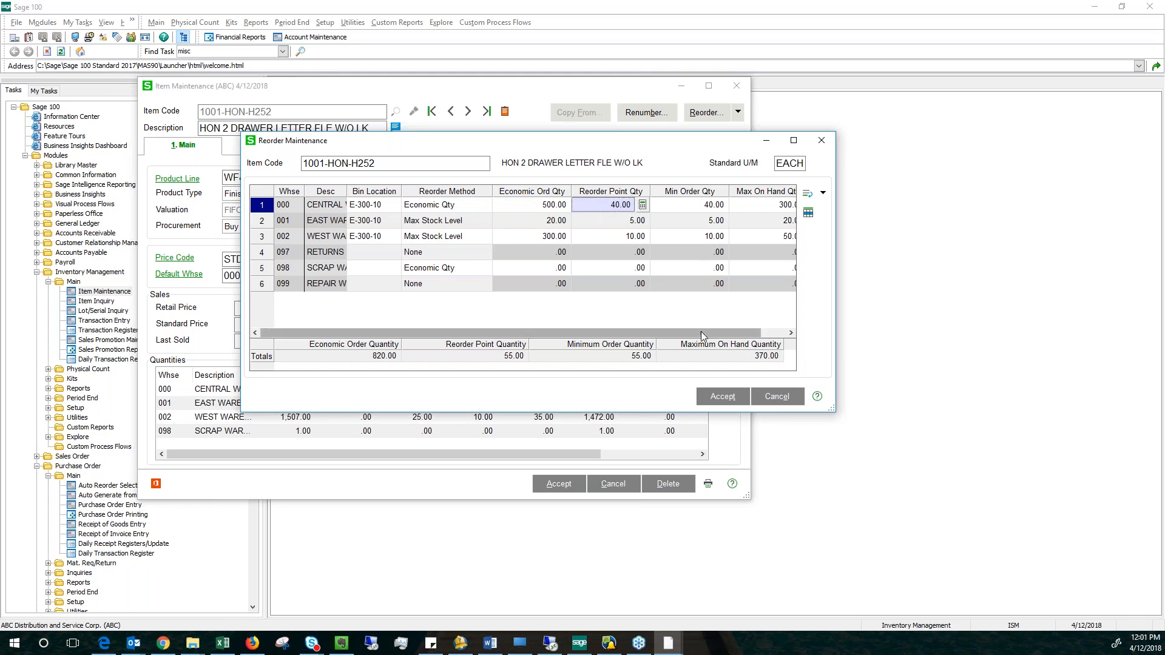
drag(702, 333, 759, 331)
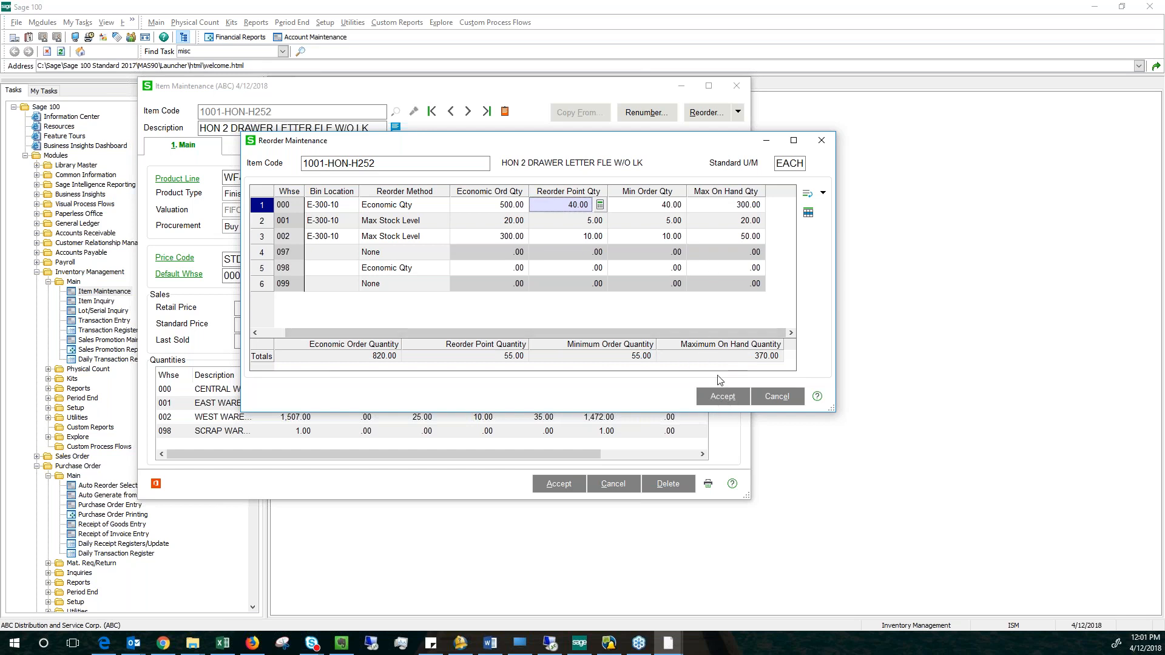
click(775, 399)
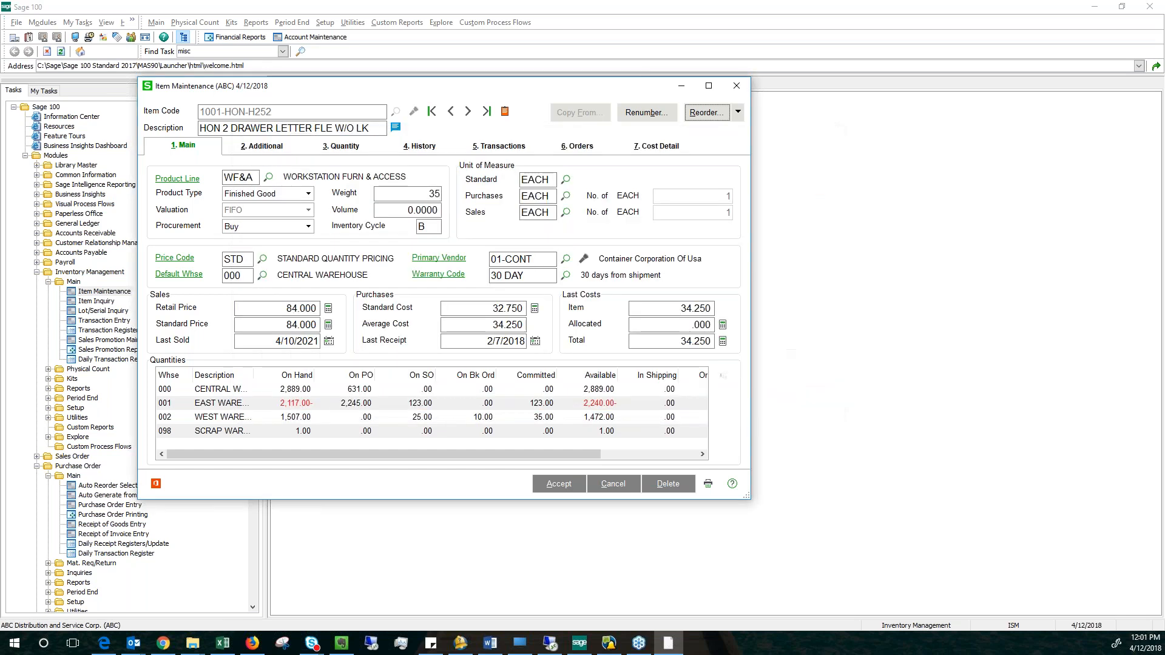
click(737, 86)
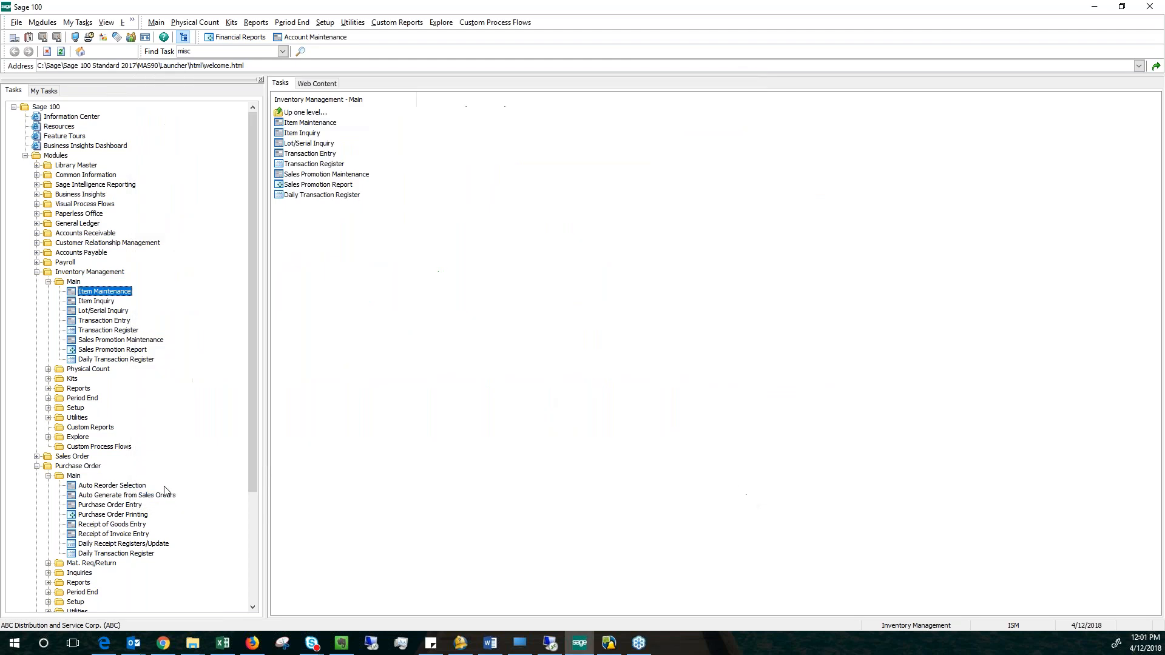
Open Auto Reorder Selection in the Purchase Order module and include all procurement types.
click(100, 485)
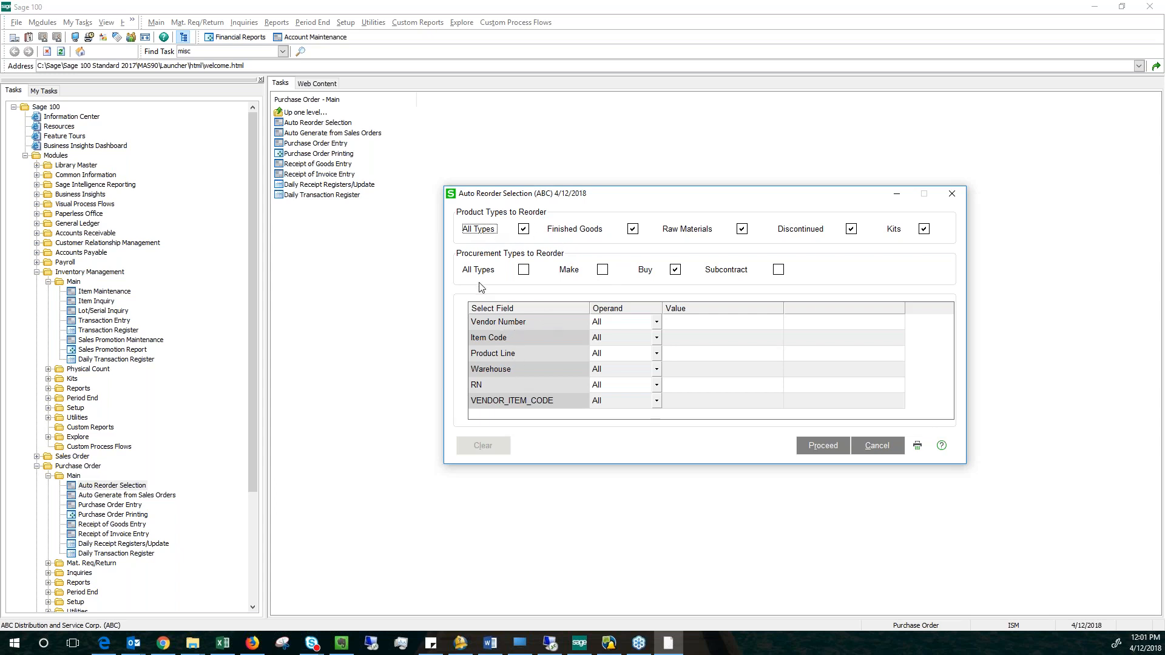
click(524, 269)
key(Tab)
Review the selection fields, leave every operand at All, and proceed with the automatic reorder.
click(751, 344)
click(828, 342)
click(714, 353)
key(Tab)
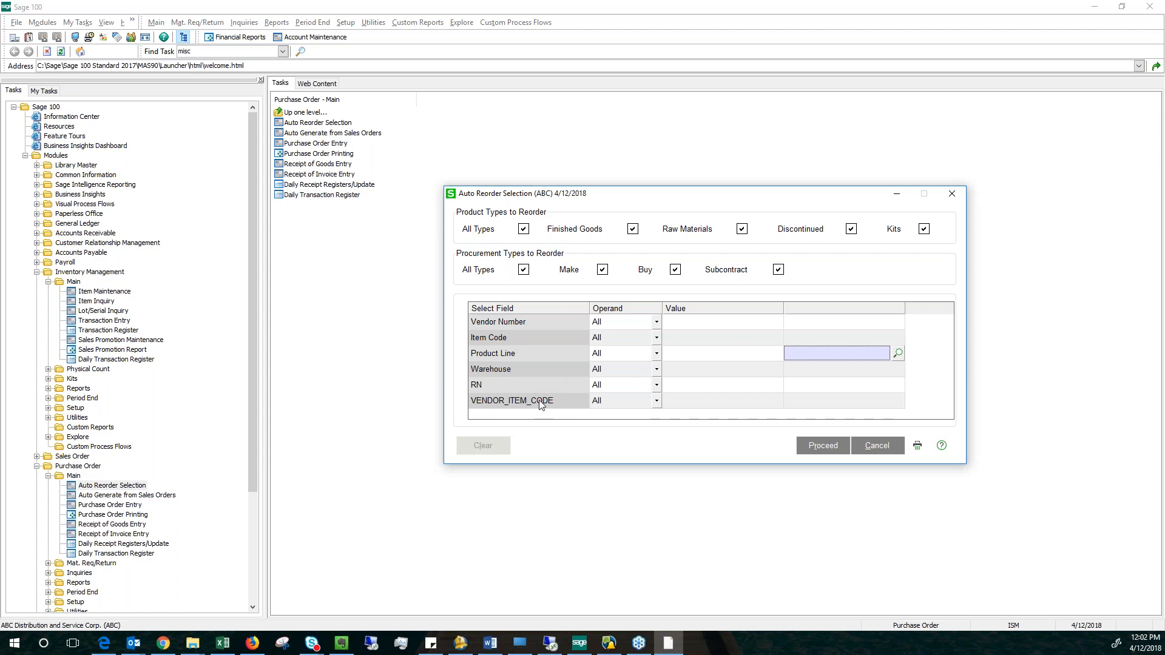
click(709, 389)
click(717, 400)
click(841, 449)
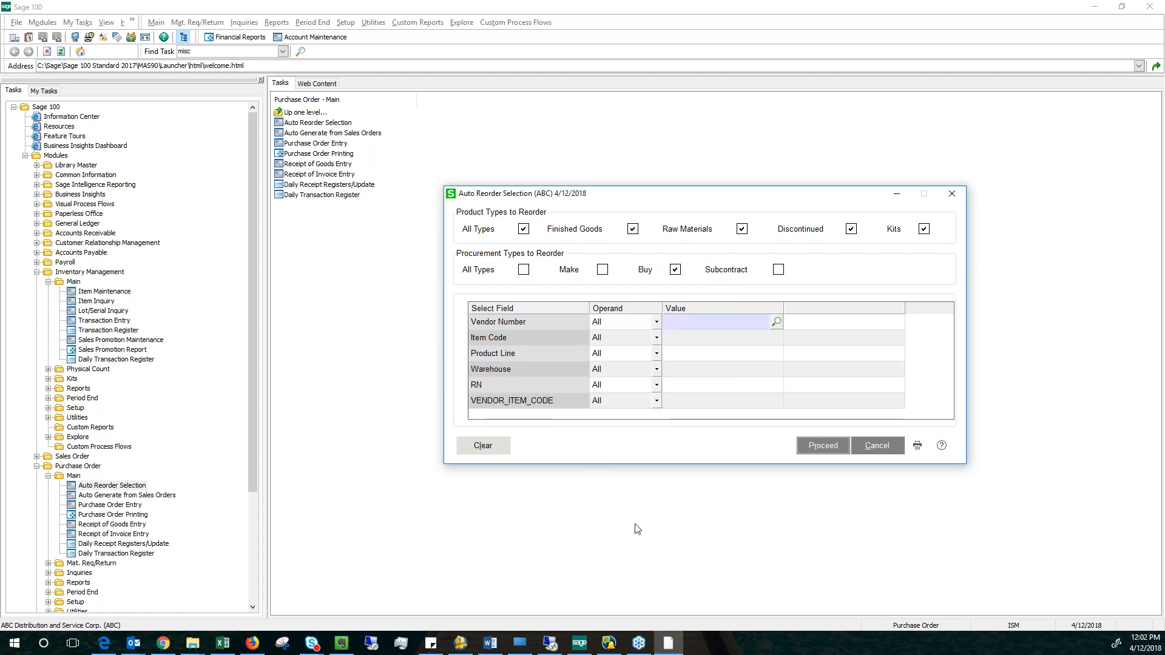
Exit Auto Reorder Selection by generating the reorder purchase orders, accepting the proposed next automatic purchase order number.
mouse_move(676, 648)
key(alt+Tab)
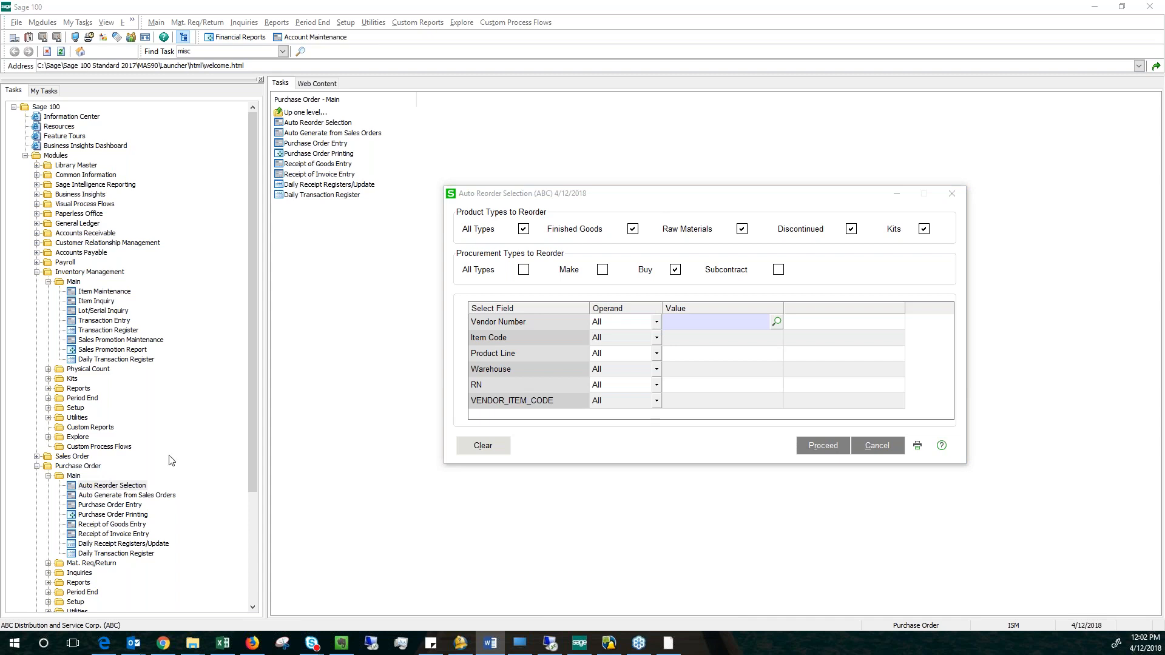
click(954, 198)
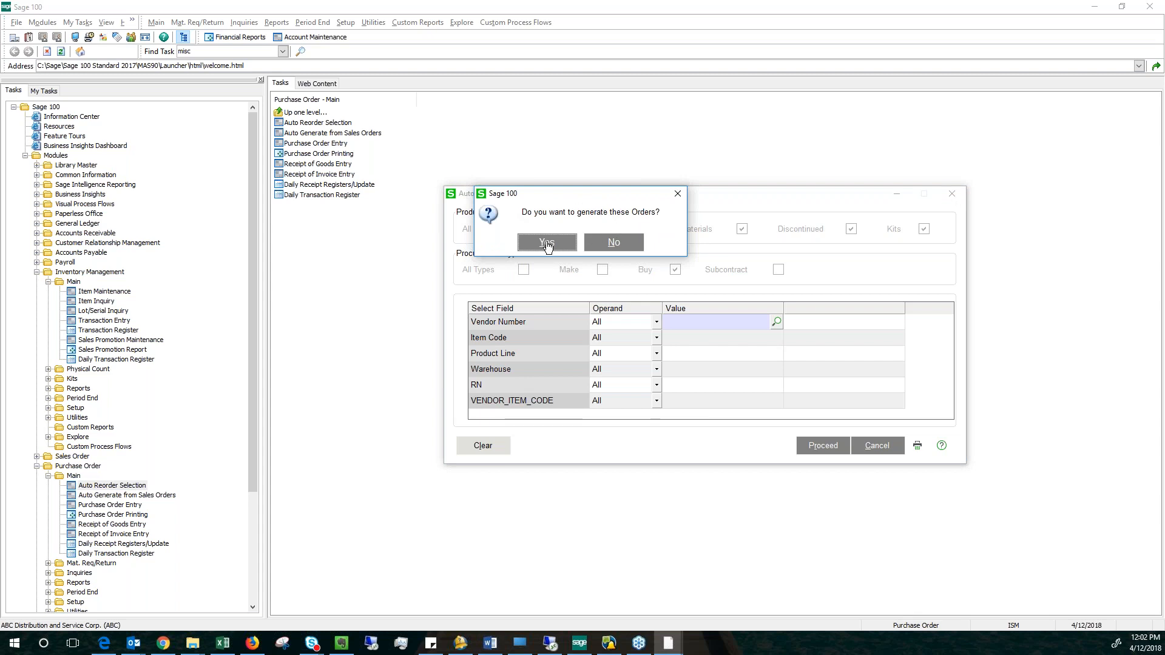
click(547, 243)
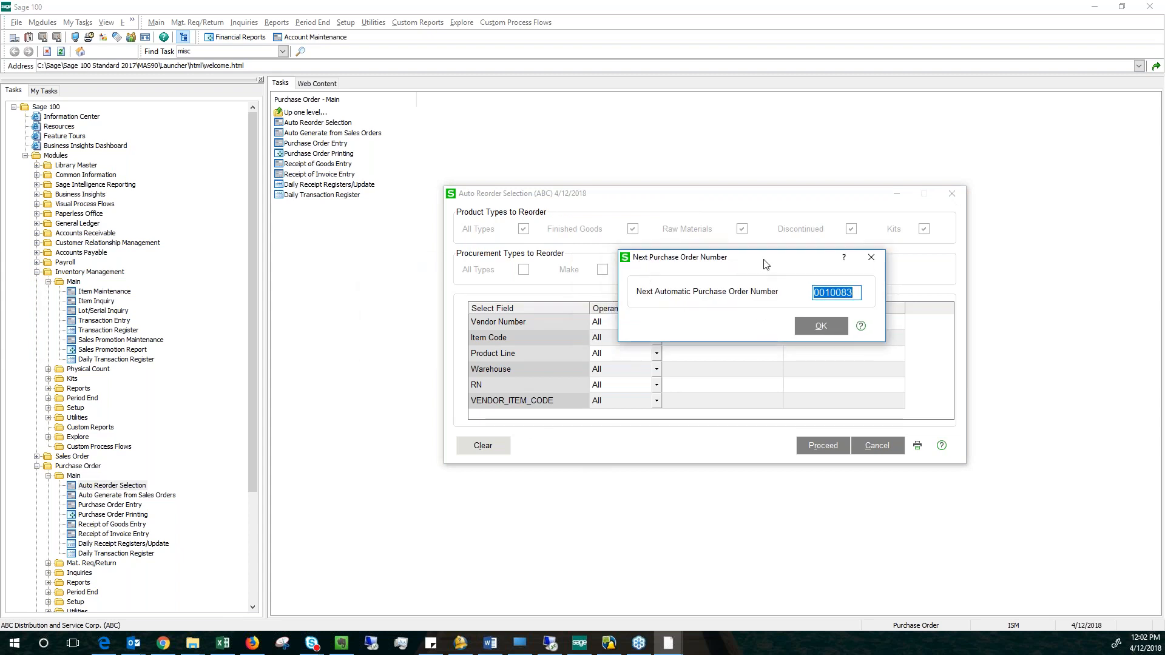
click(844, 294)
click(820, 326)
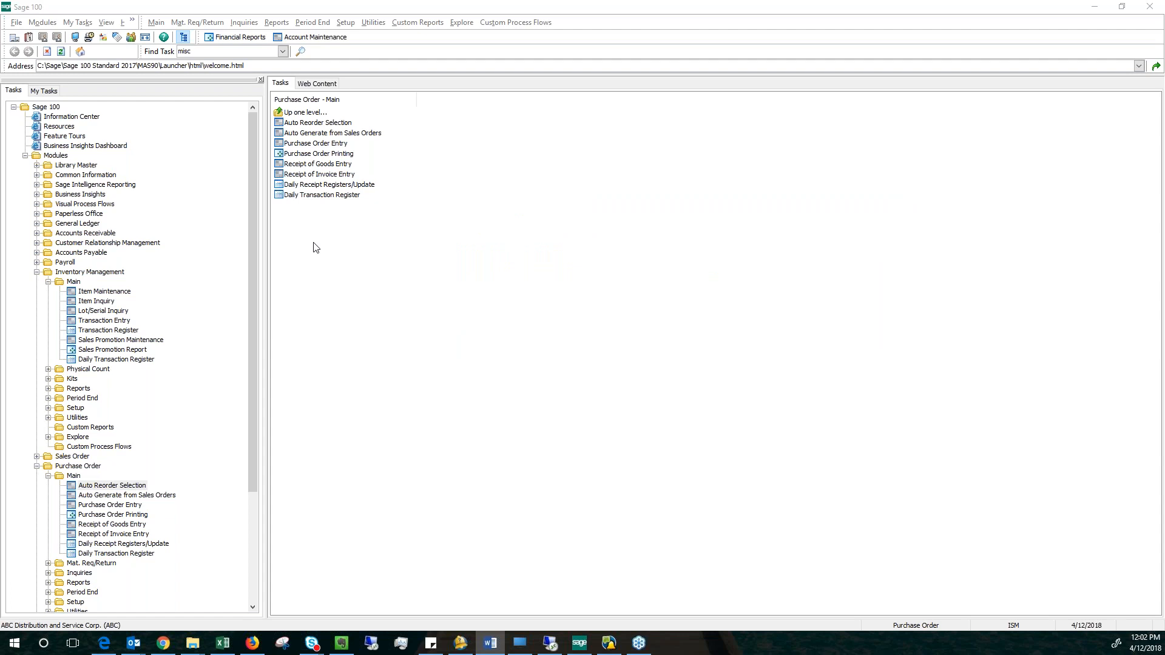
Open Purchase Order Entry and load the last listed purchase order, dated 4/12/2018 for vendor 01-CONT.
double_click(105, 505)
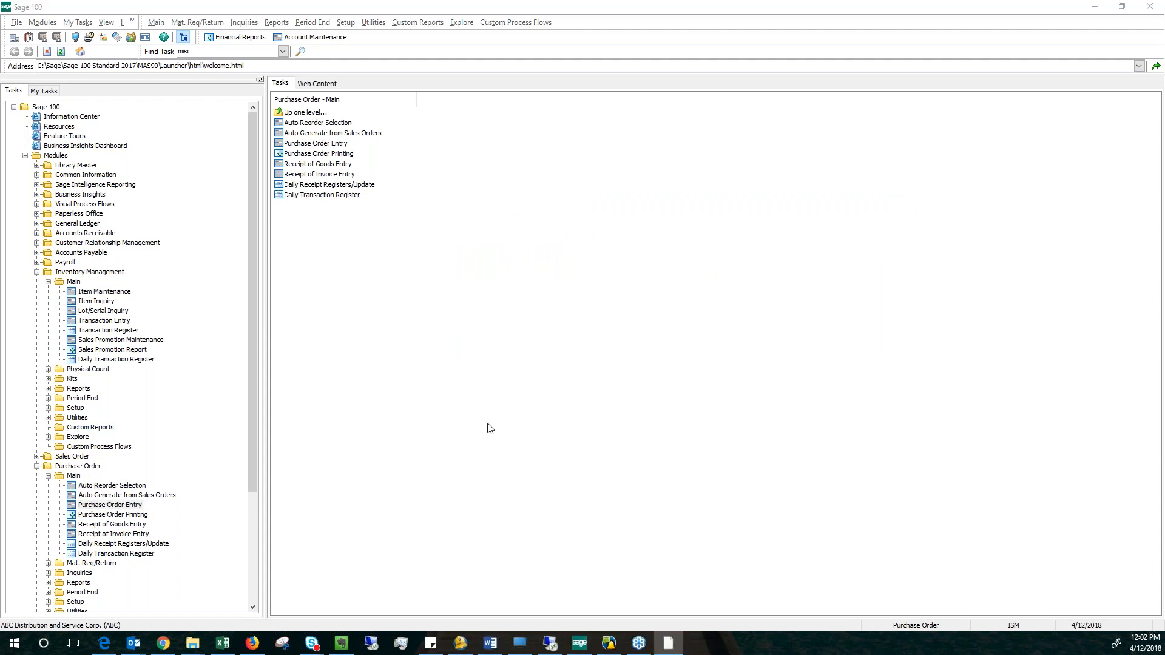
click(445, 177)
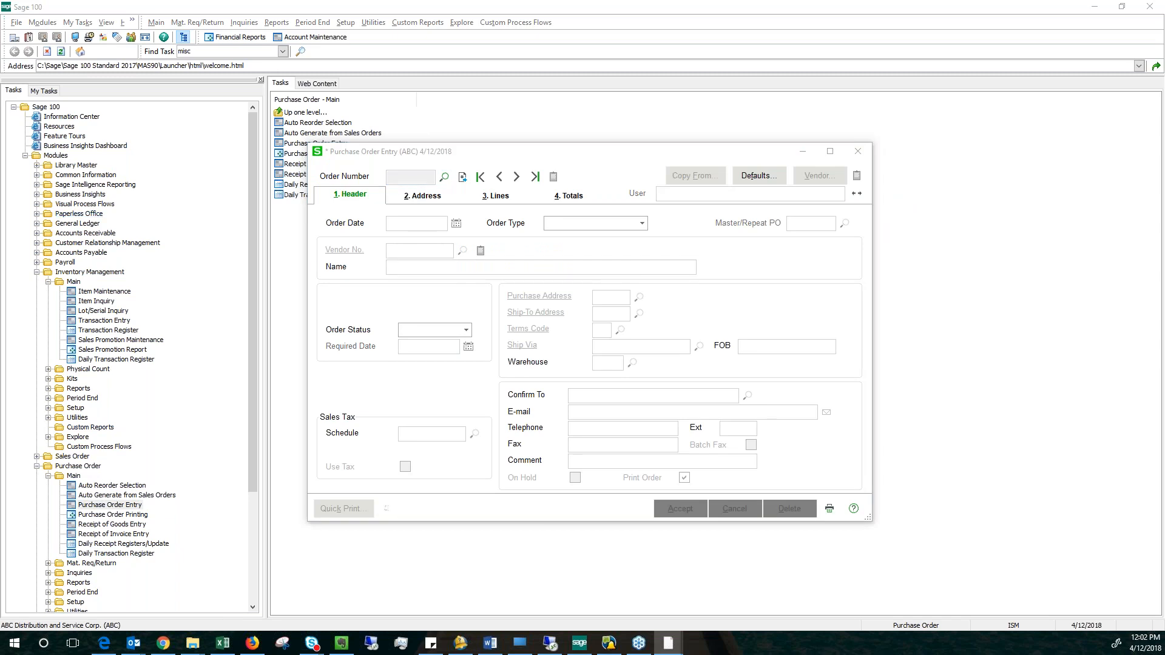
drag(770, 173, 770, 325)
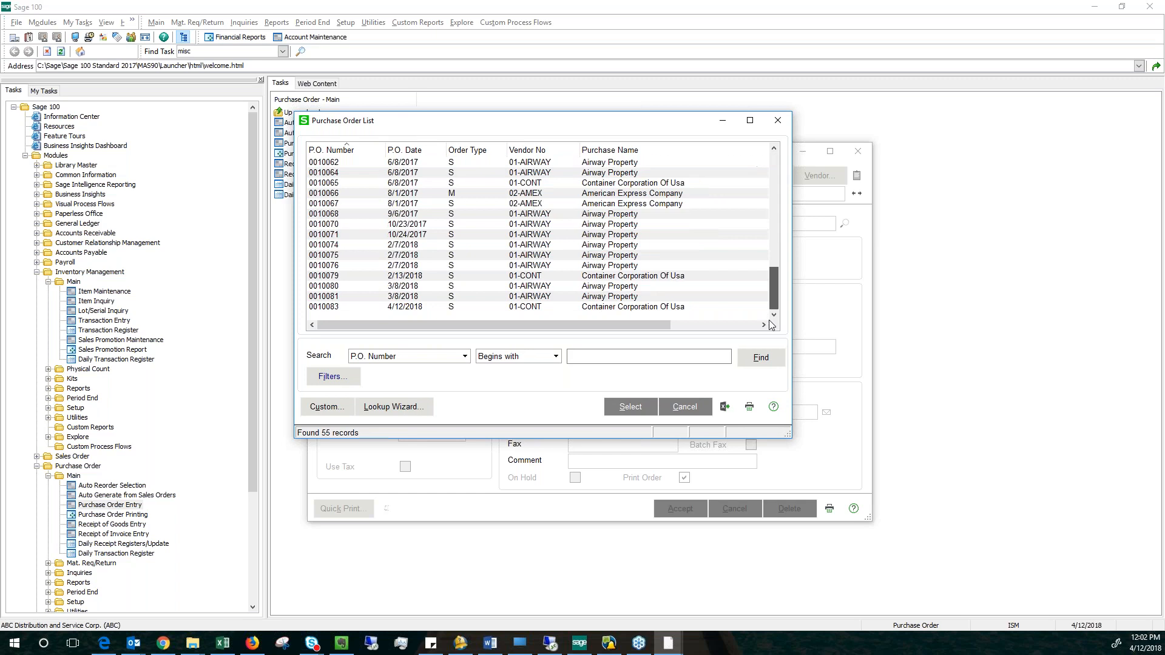
click(400, 308)
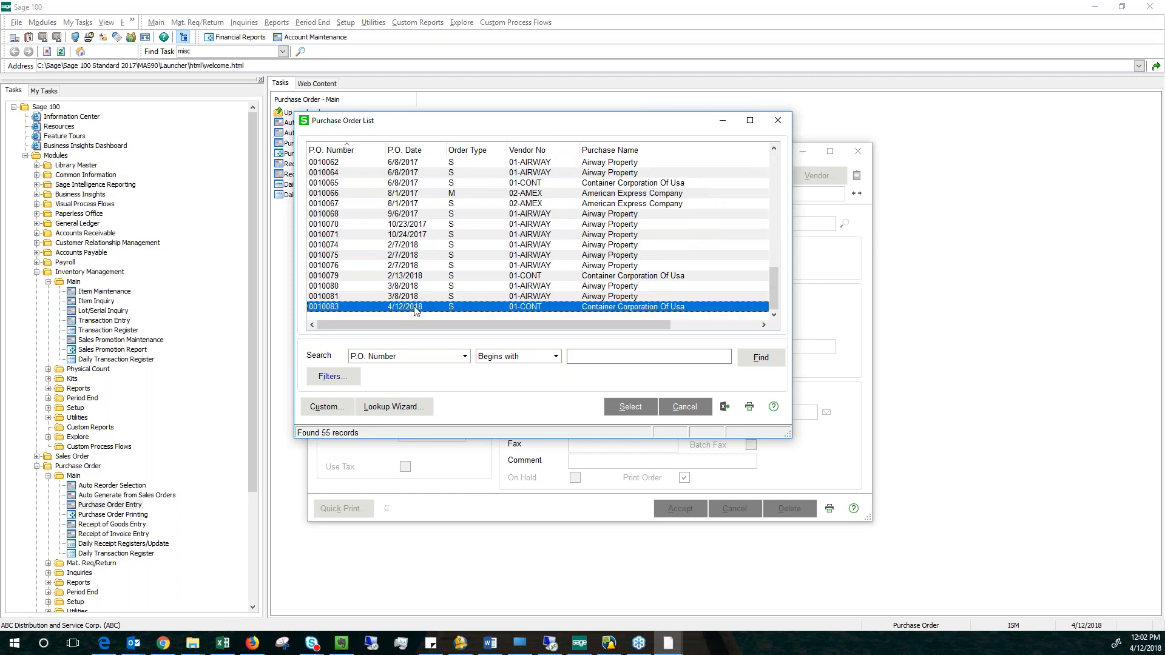
double_click(412, 309)
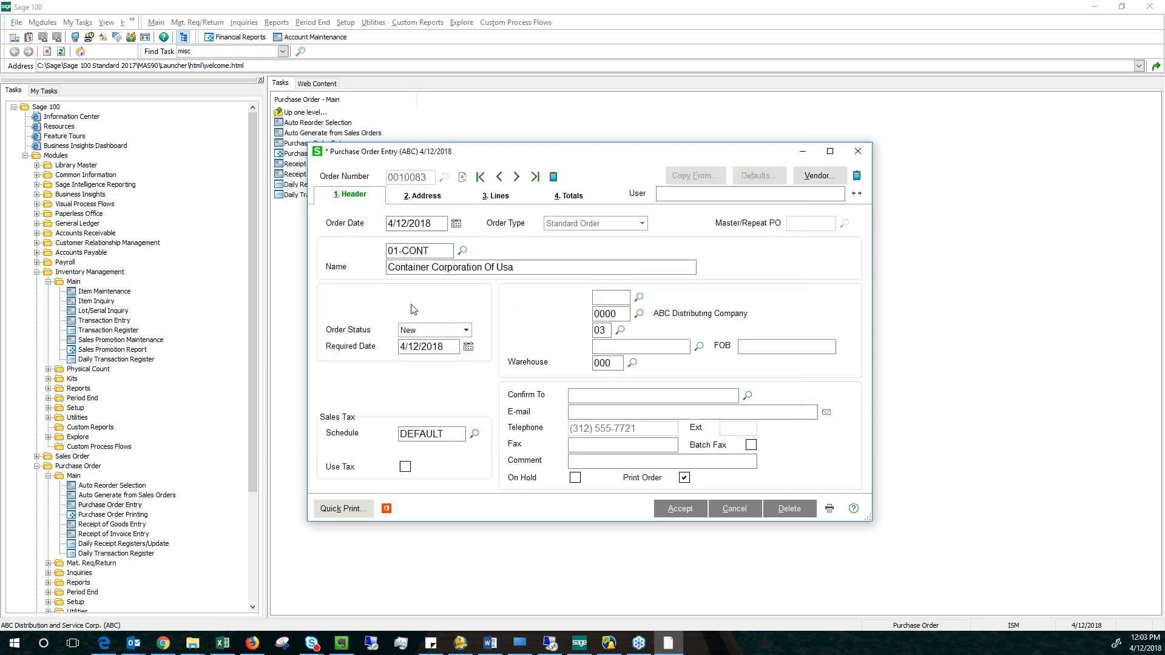
Examine the ordered quantity on the purchase order's line for item 1001-HON-H252, and close the order.
key(alt+3)
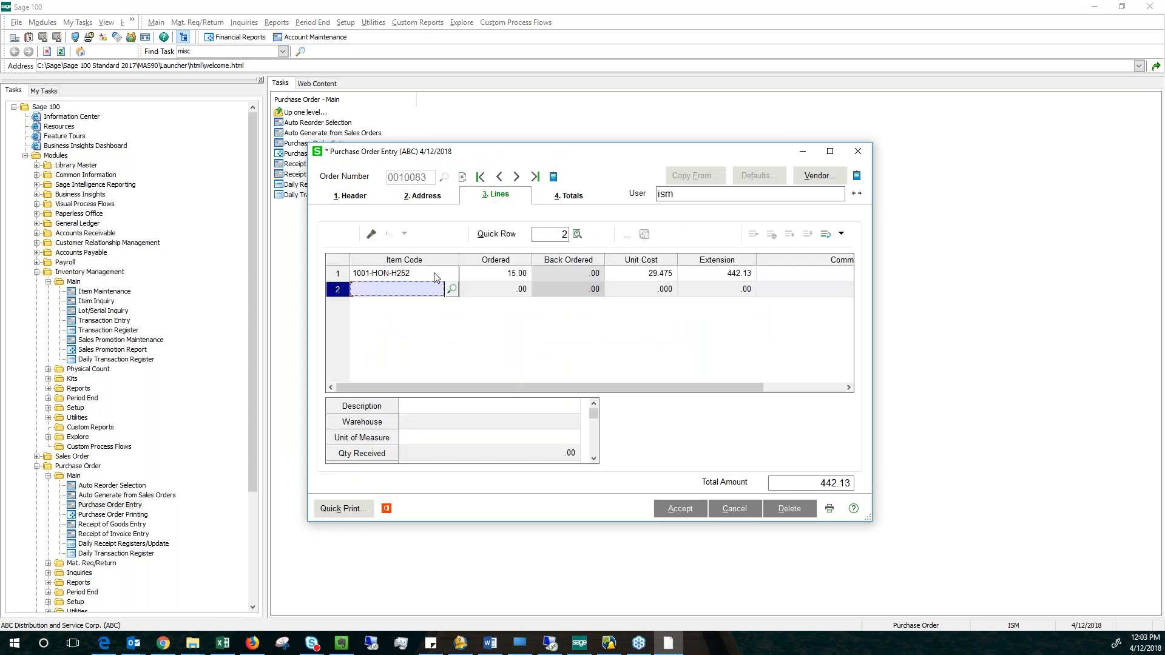
click(489, 276)
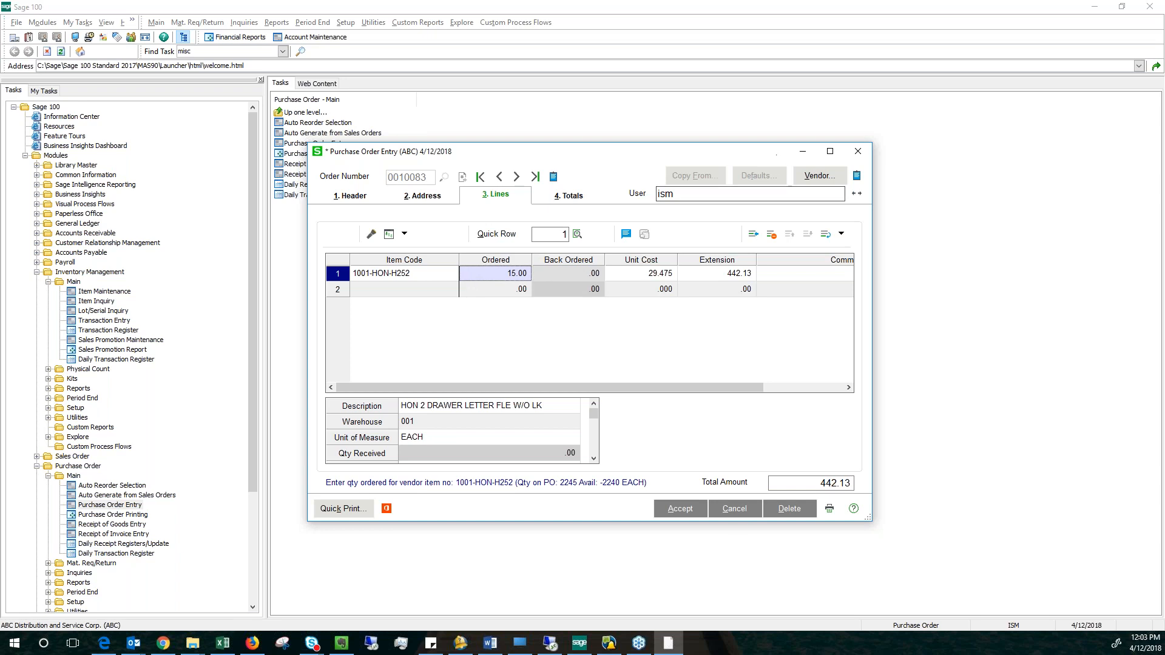
click(858, 152)
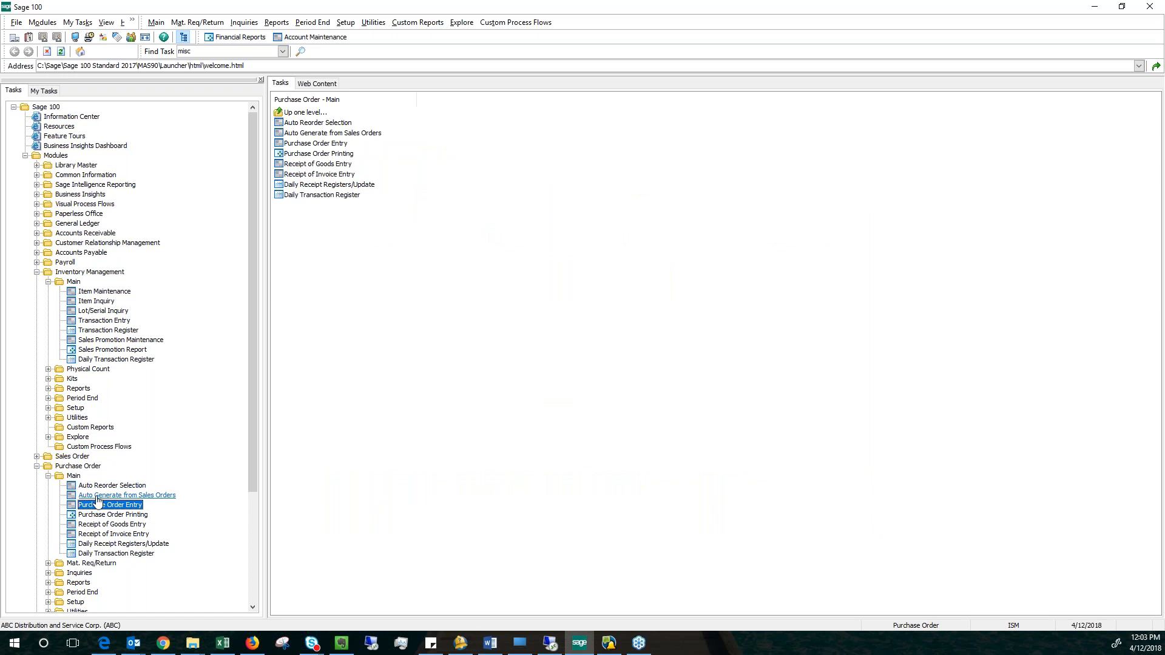
key(alt+Tab)
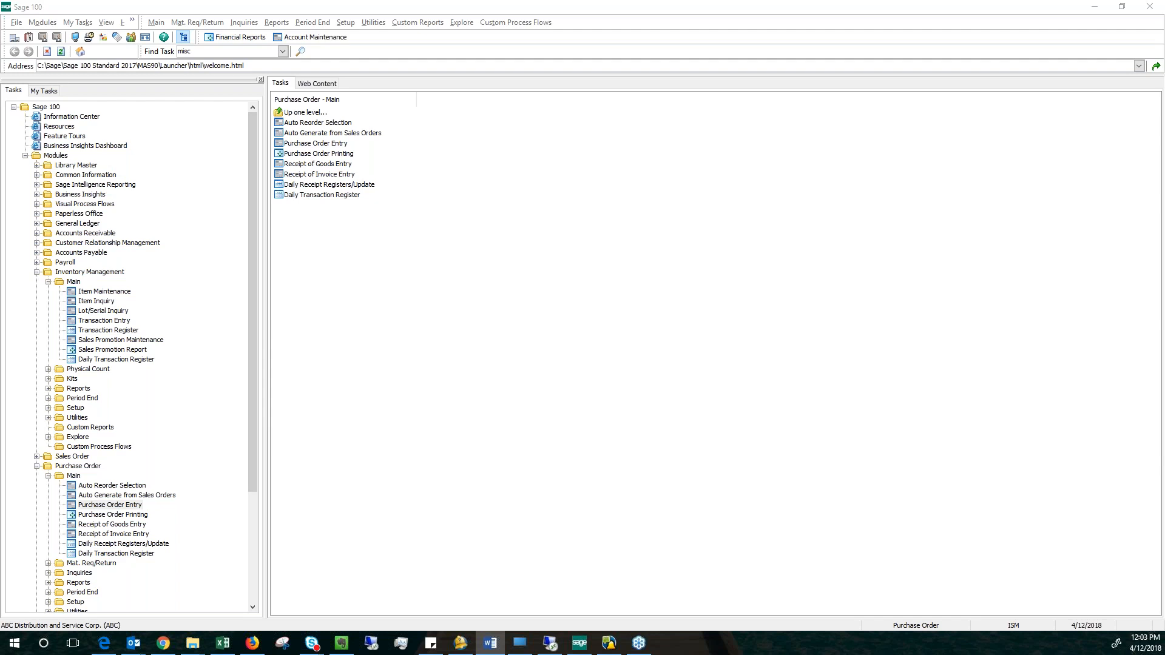
Collapse the Purchase Order and Inventory Management modules, open Paperless Office Options in the Paperless Office setup, and accept its existing settings.
click(37, 466)
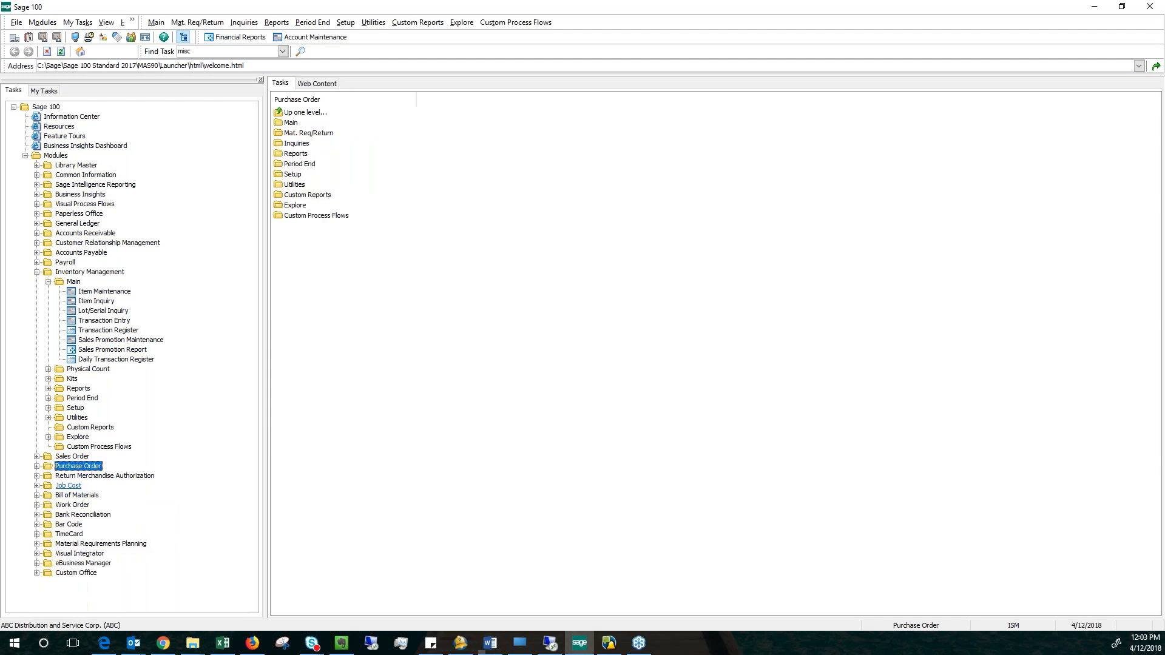
click(37, 272)
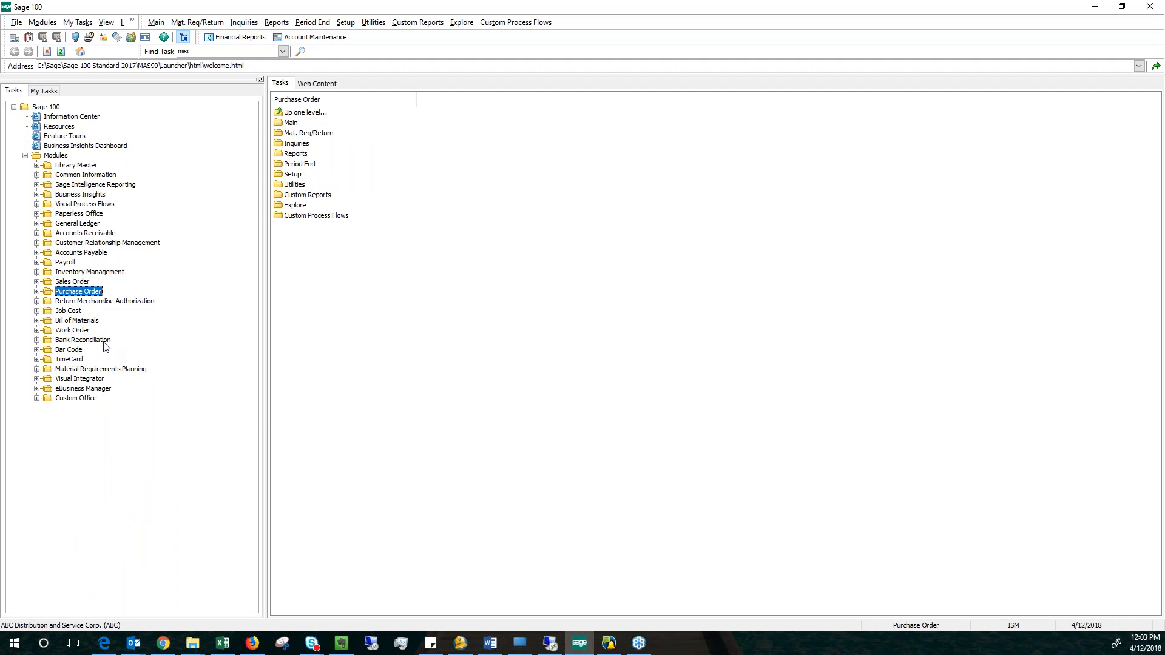
double_click(80, 215)
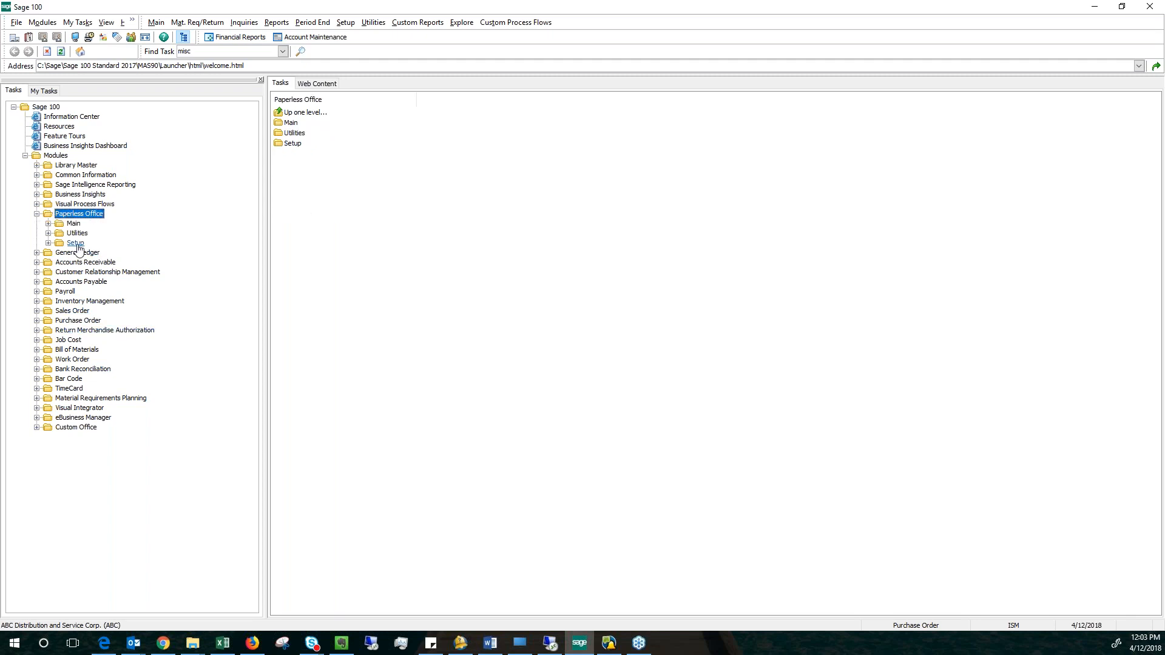
double_click(76, 244)
double_click(108, 254)
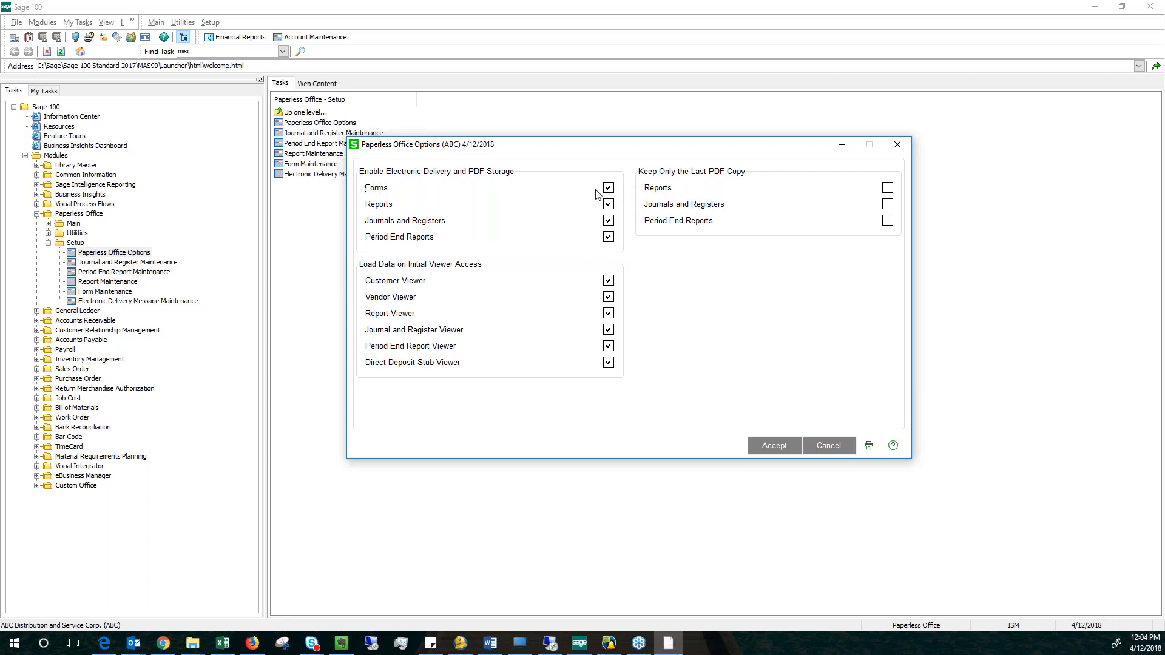
click(776, 448)
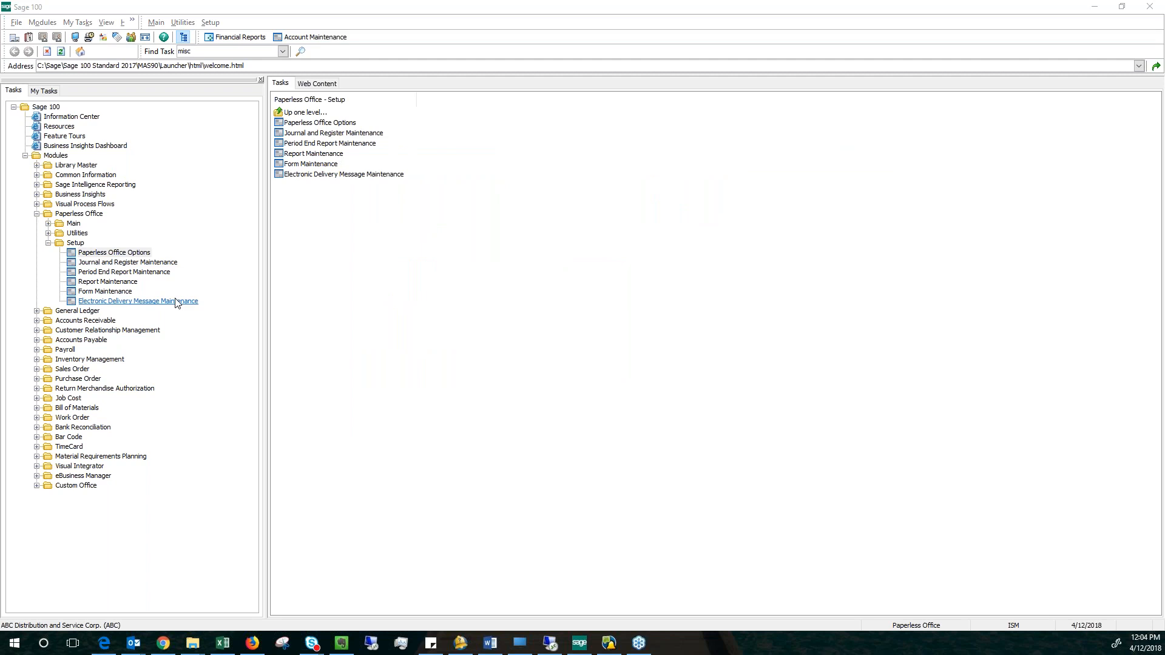
Open Form Maintenance in Paperless Office, load the P/O Order form for all companies, and check its sender e-mail setting.
click(100, 293)
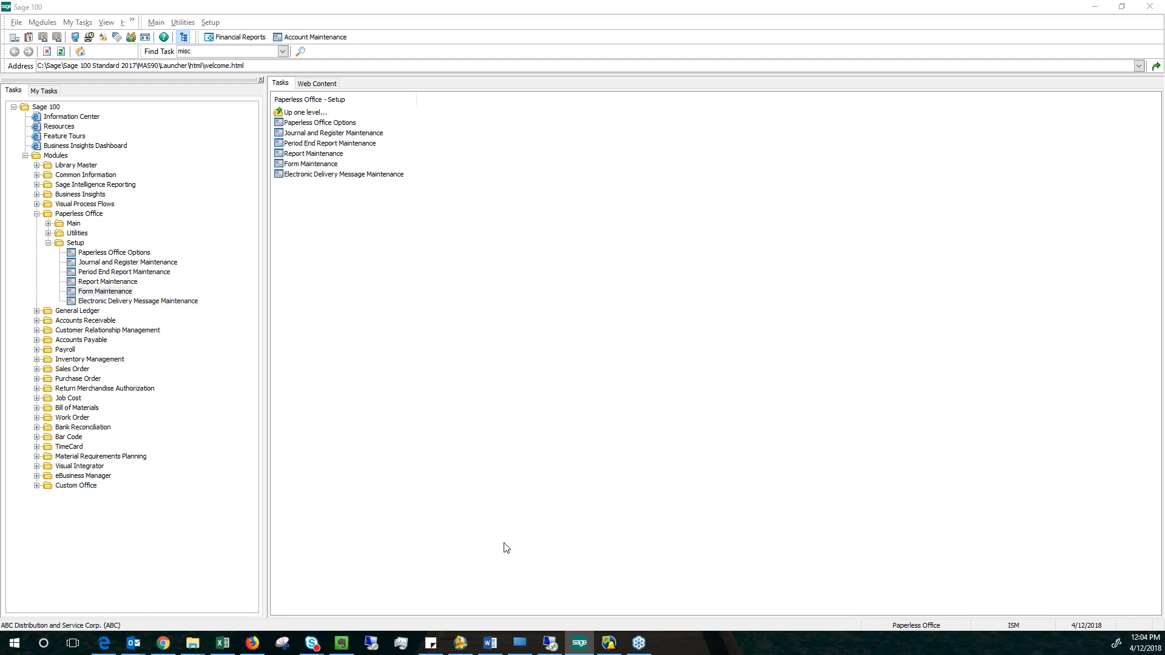
click(121, 295)
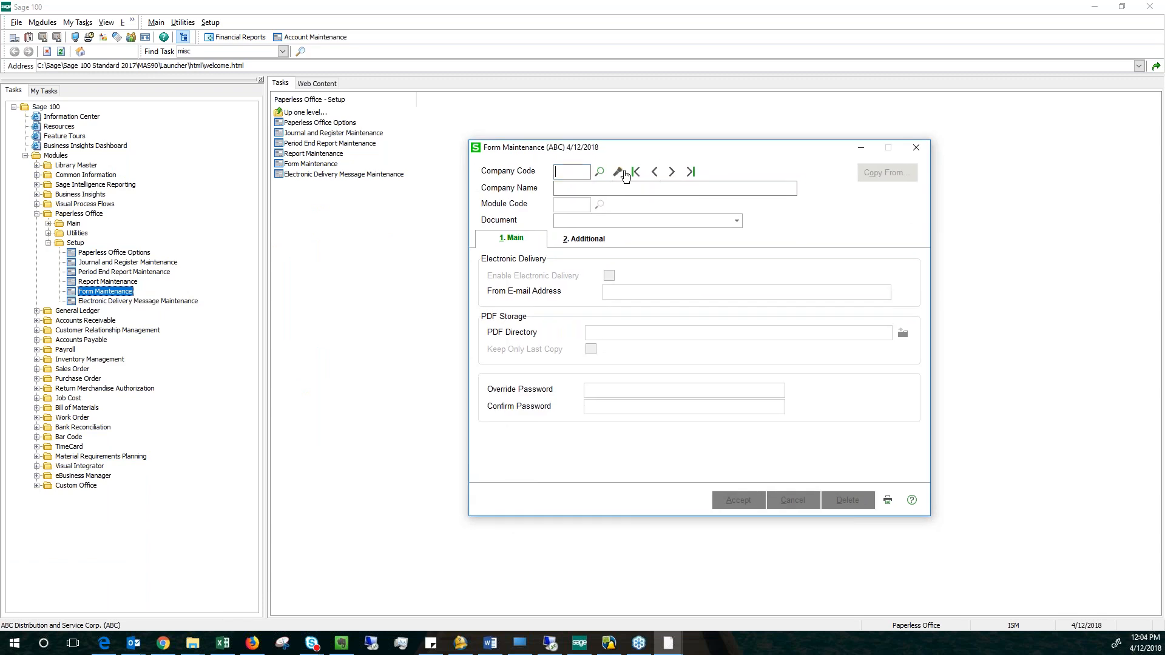
click(620, 173)
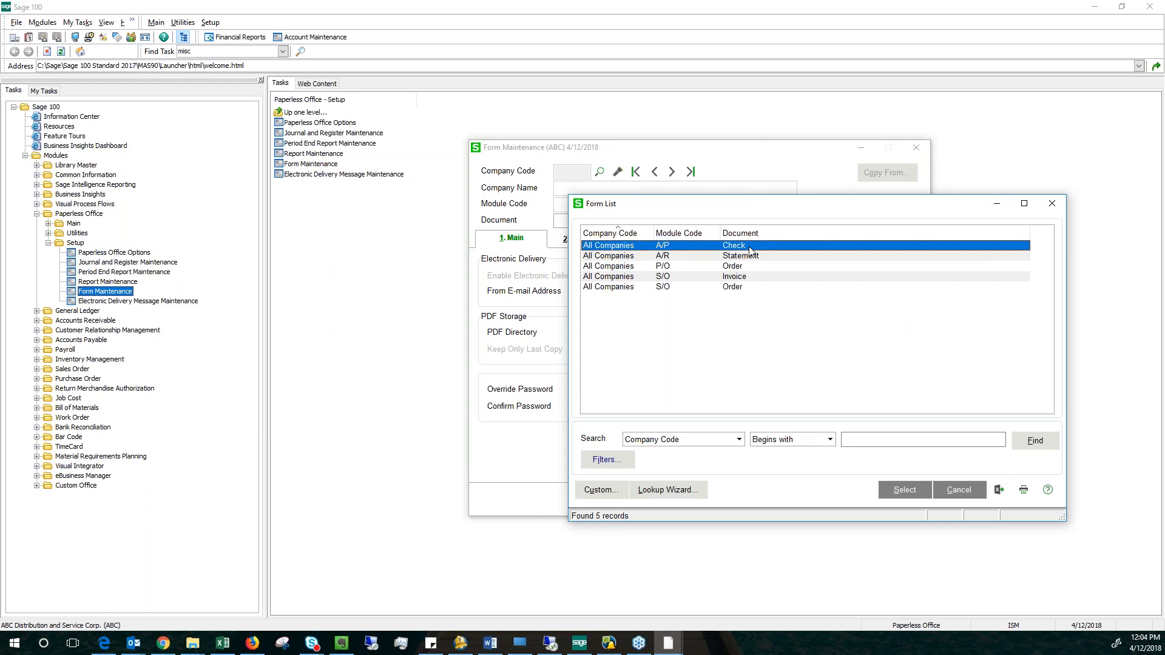
click(753, 277)
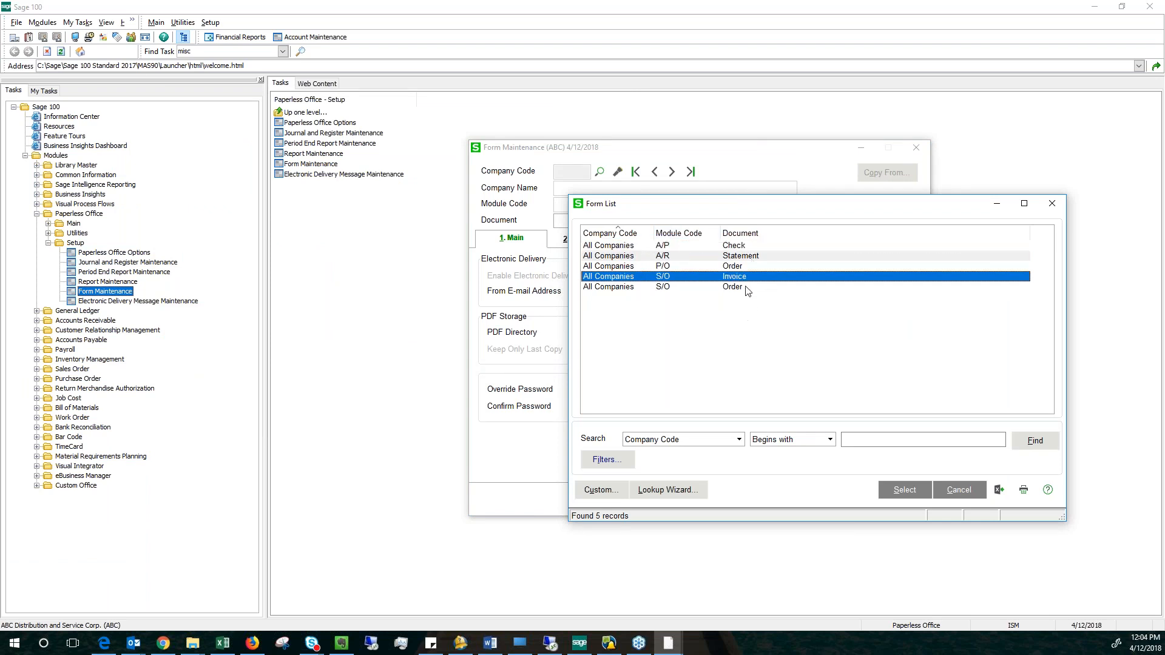
click(746, 267)
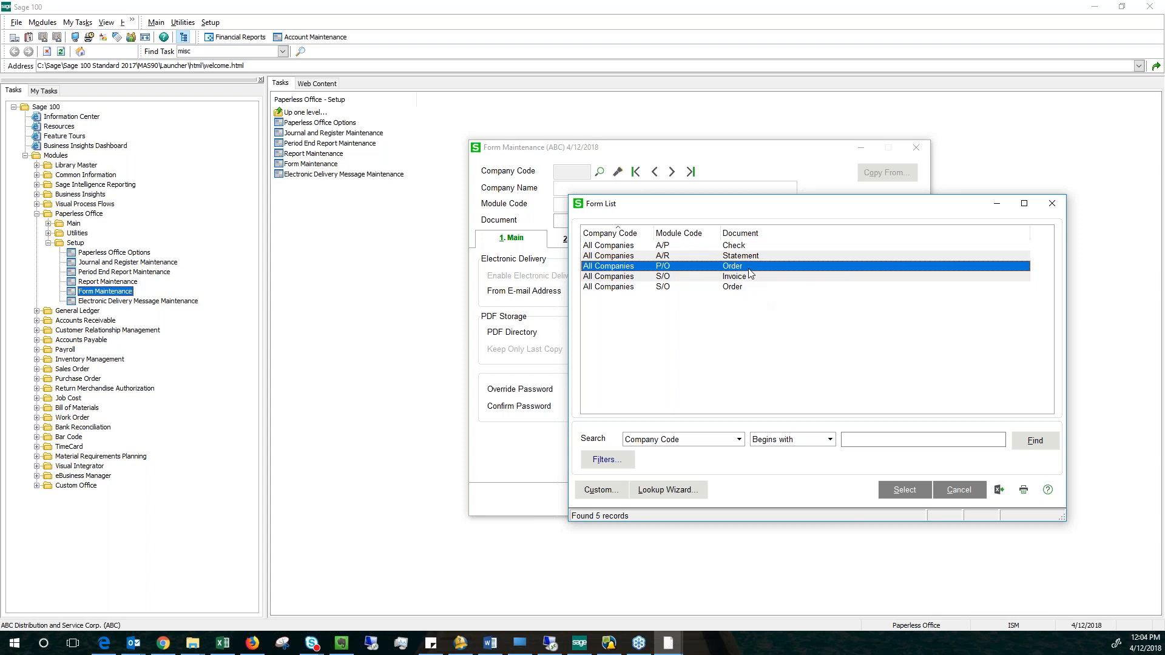
double_click(751, 267)
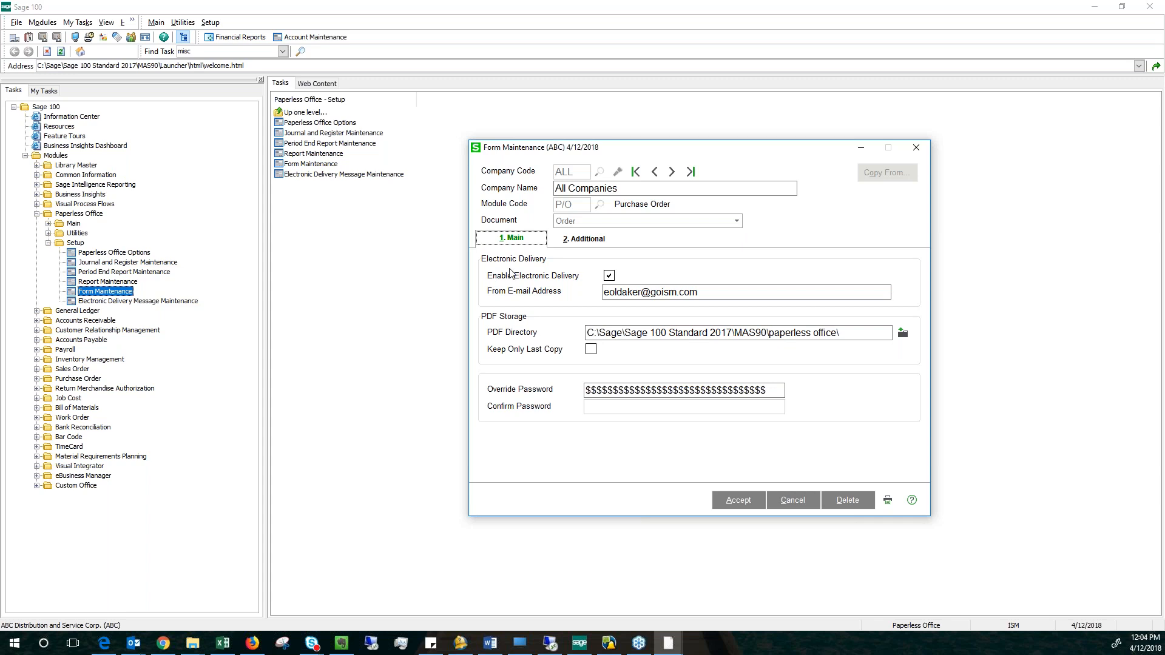
click(642, 292)
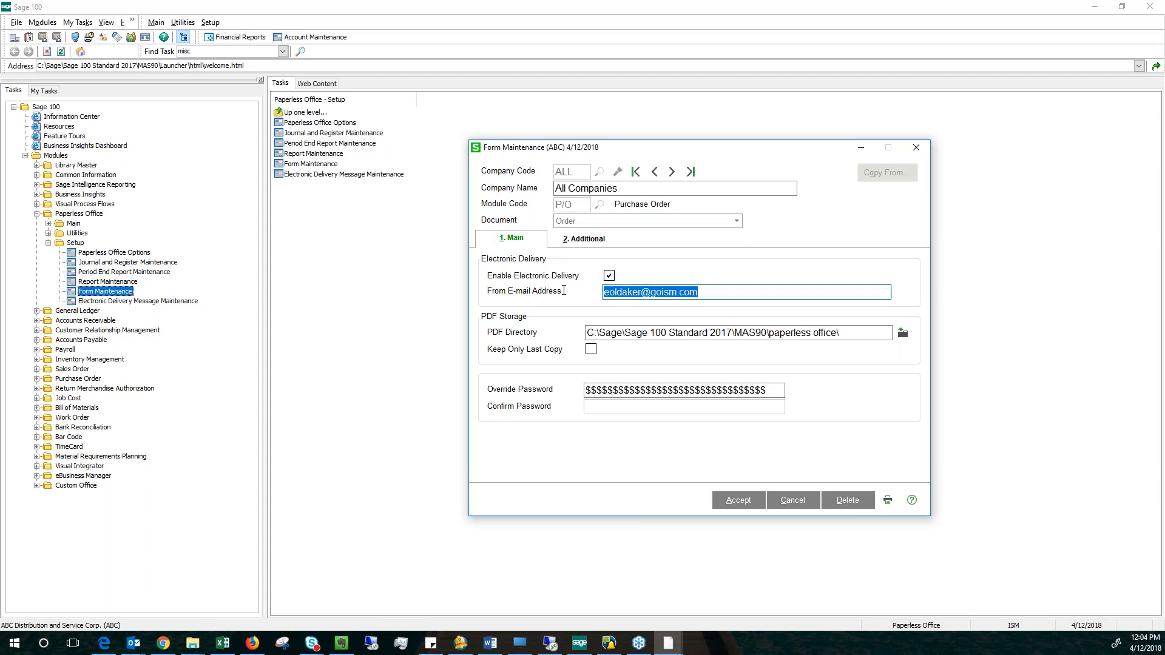
click(710, 294)
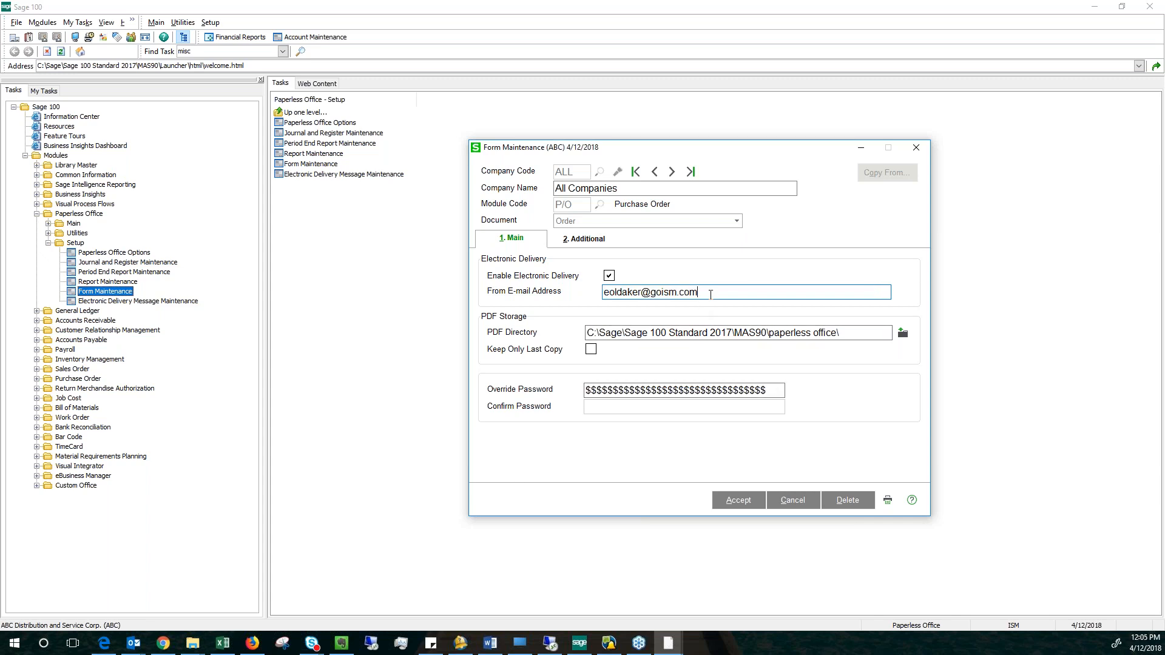
Open Company Maintenance in Library Master, review the SMTP e-mail settings of company ABC, and close it without changes.
double_click(76, 165)
double_click(72, 175)
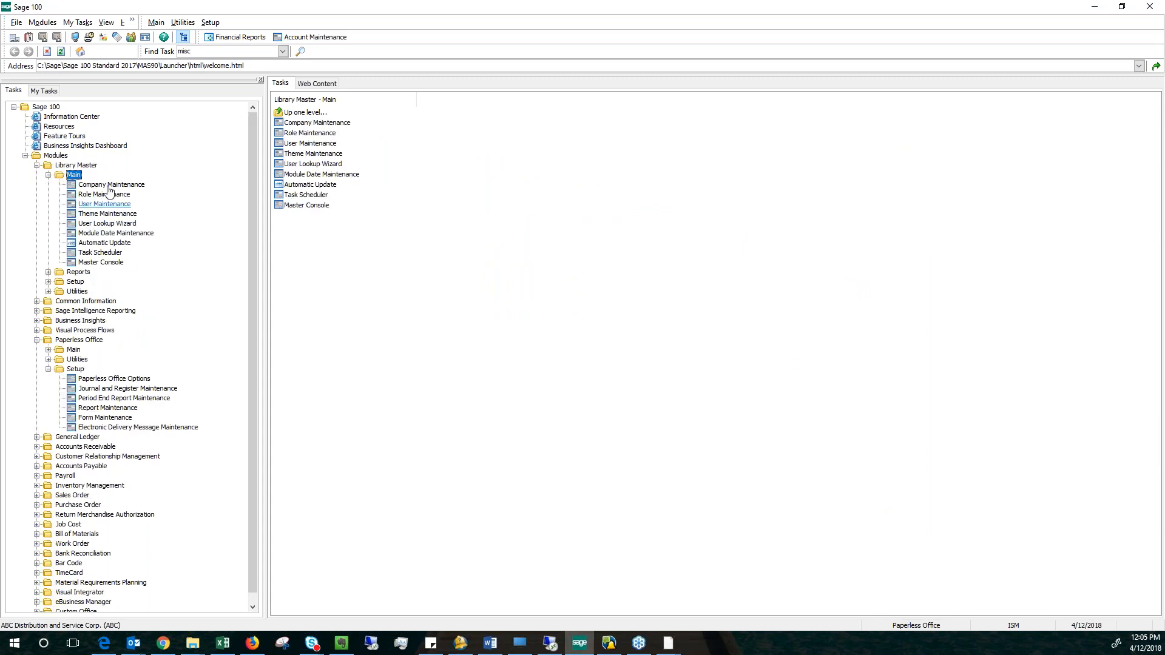
key(Down)
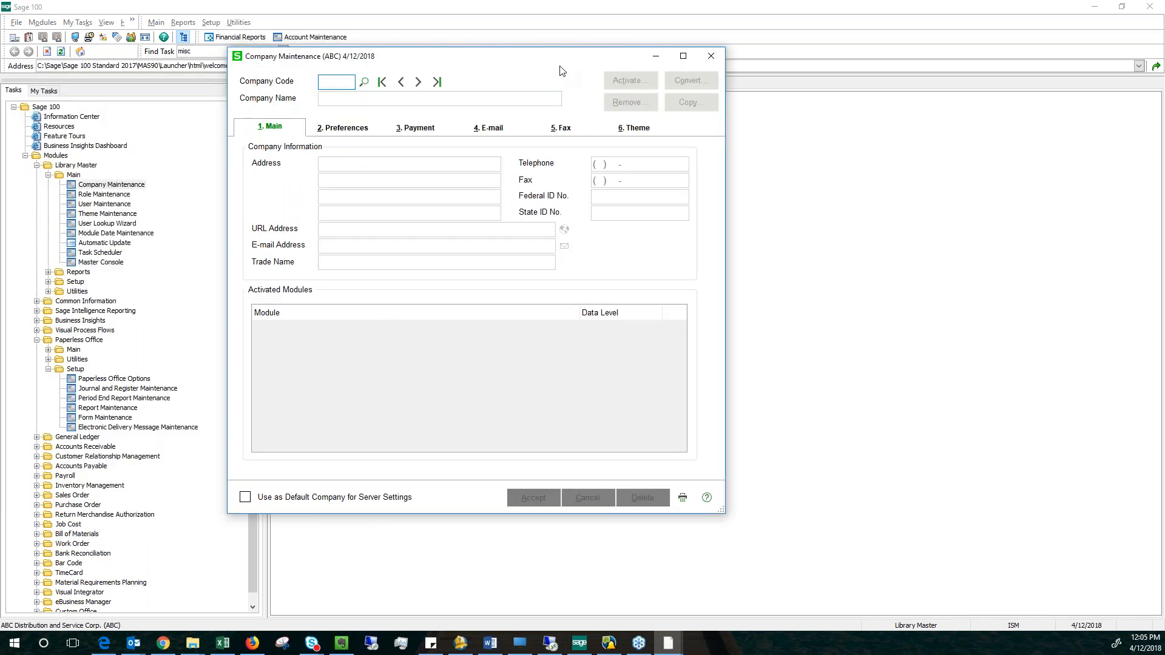
click(507, 114)
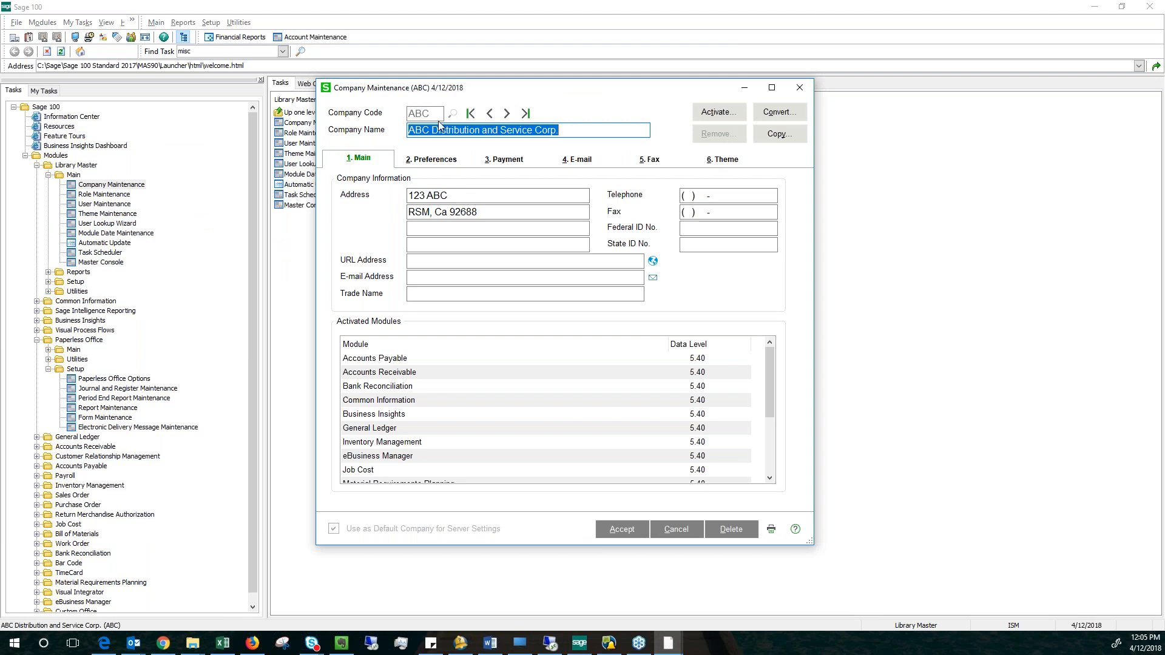
click(582, 159)
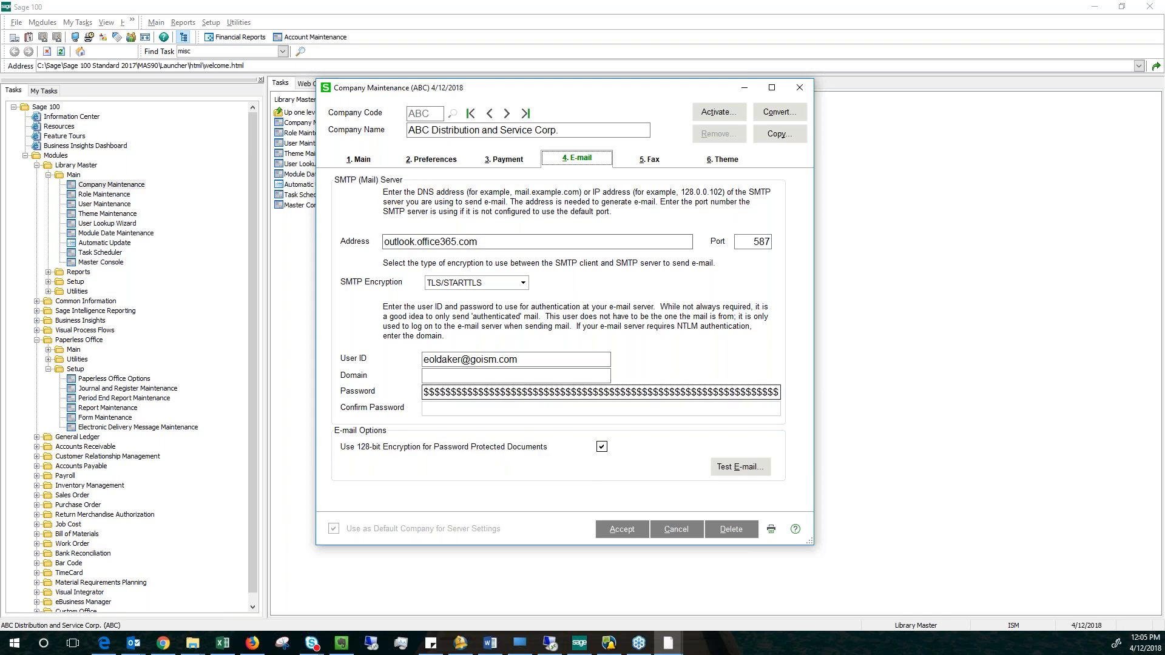
click(677, 529)
click(800, 88)
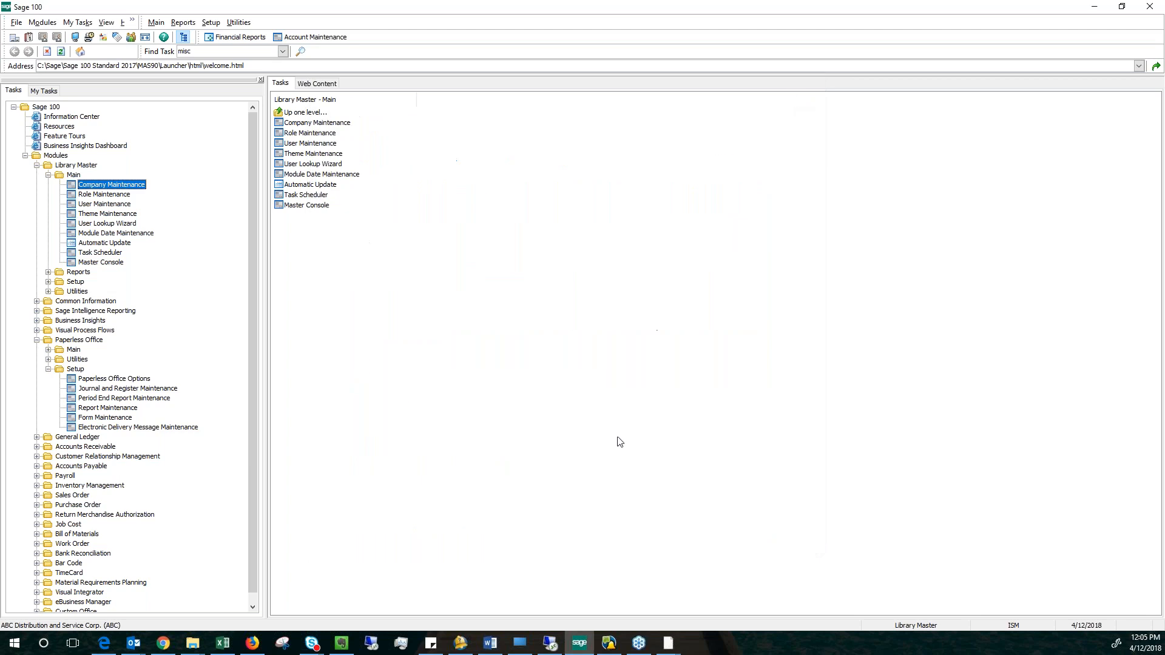
Reopen Form Maintenance and bring up the all-companies P/O Order form to review its electronic delivery and PDF storage settings.
click(105, 418)
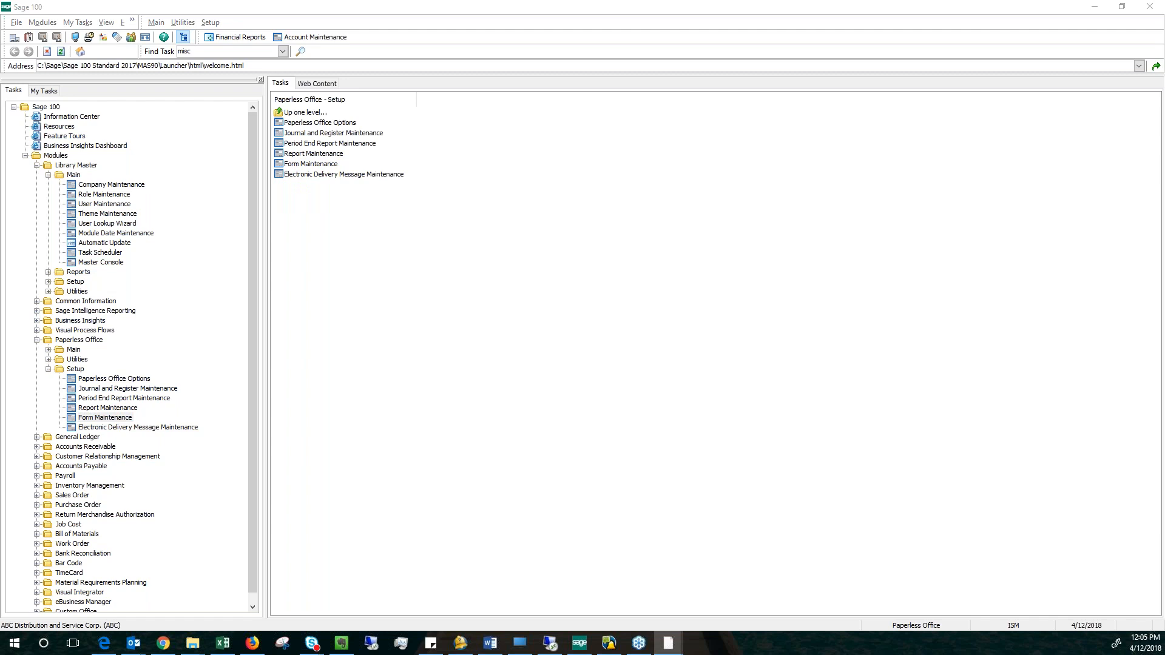
drag(2, 164, 741, 138)
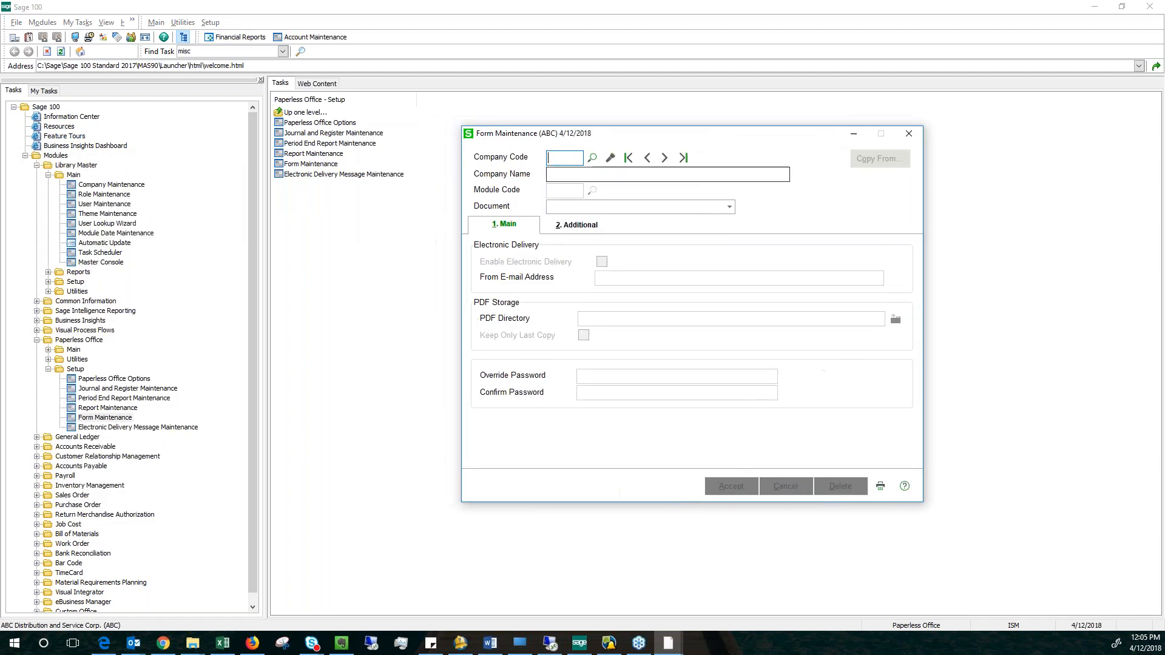
click(606, 159)
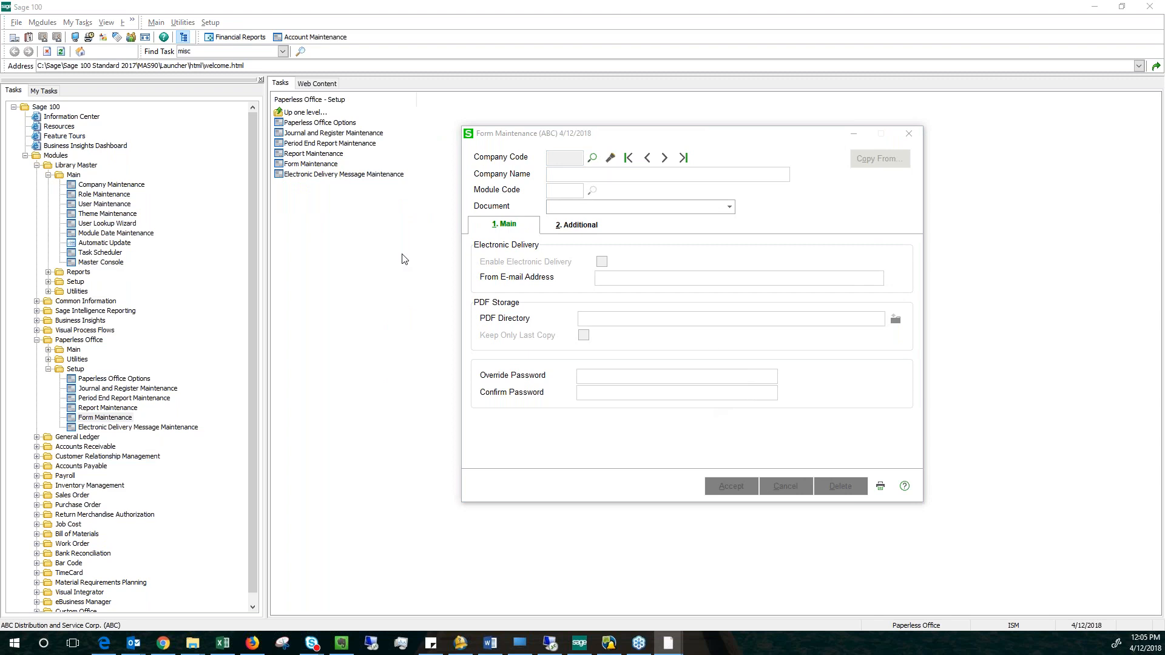
click(593, 158)
click(677, 271)
click(907, 497)
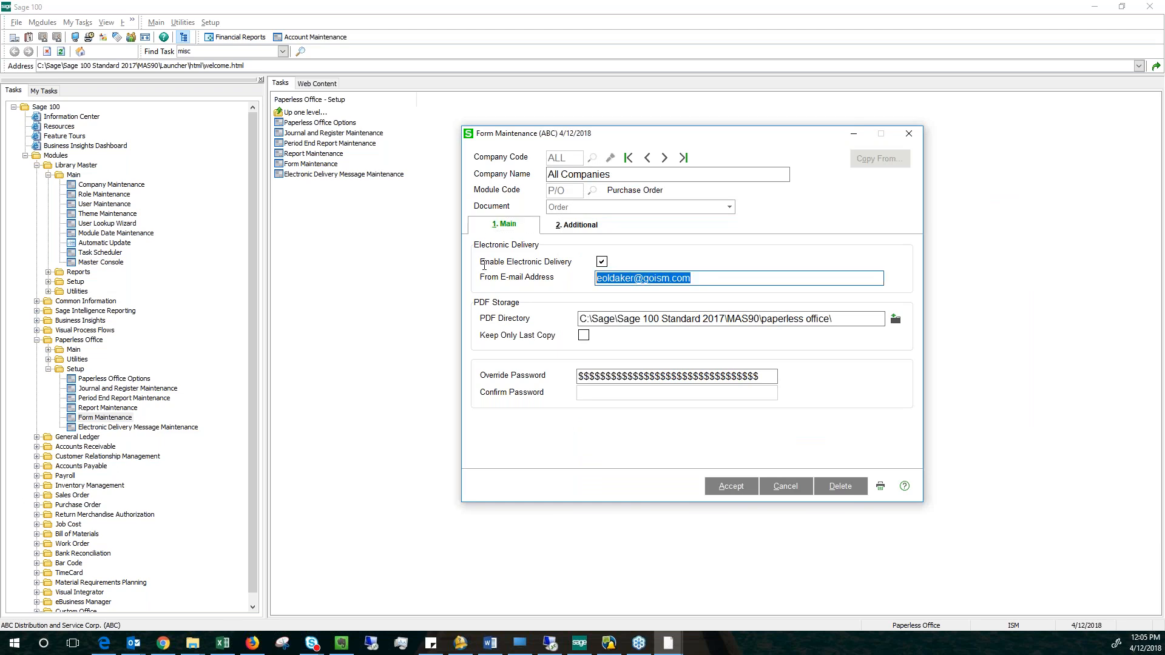
Review the P/O Order form's PDF directory, override password field and additional settings, then close Form Maintenance without saving.
drag(834, 318, 530, 308)
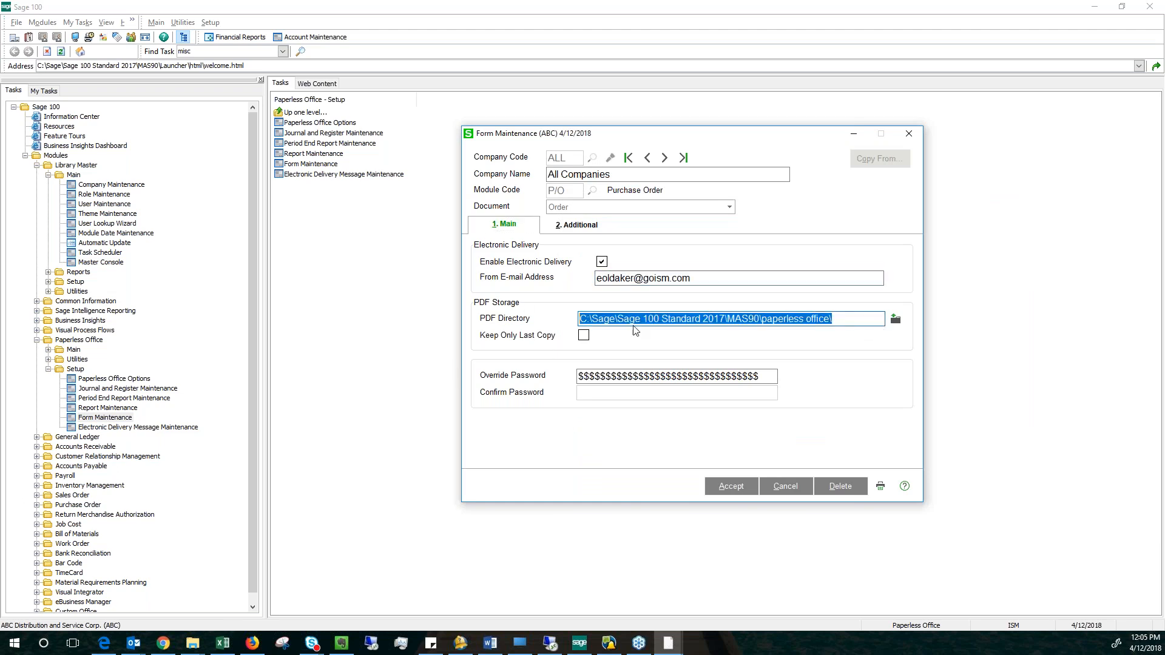
click(829, 320)
shift+click(836, 324)
drag(841, 319, 703, 319)
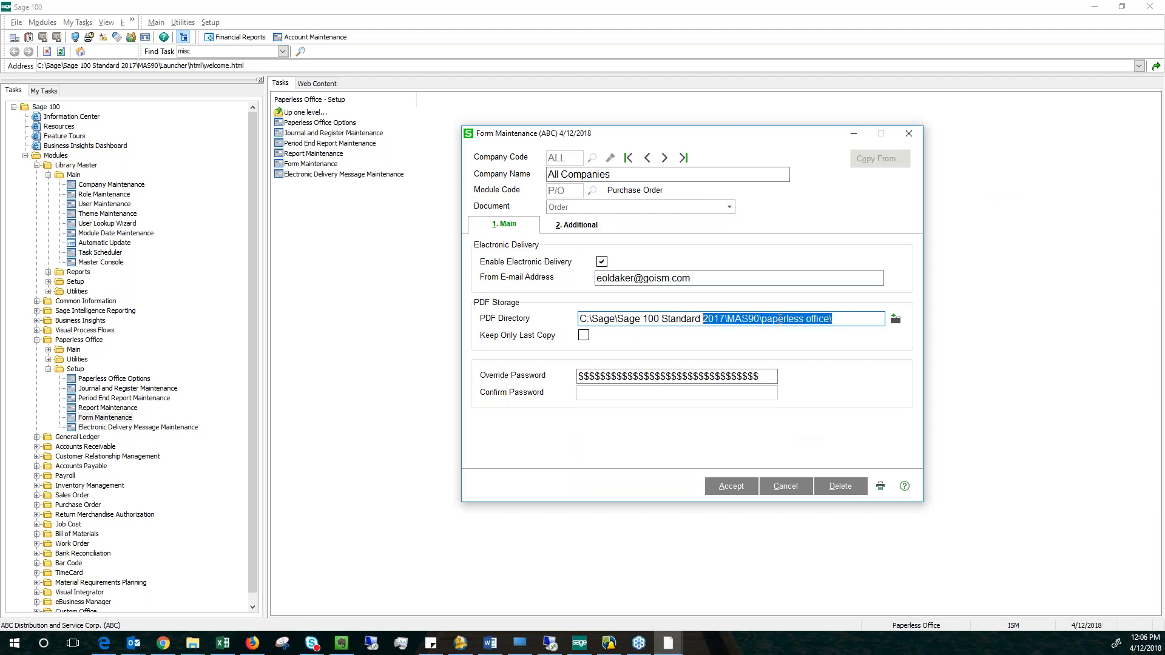
click(842, 320)
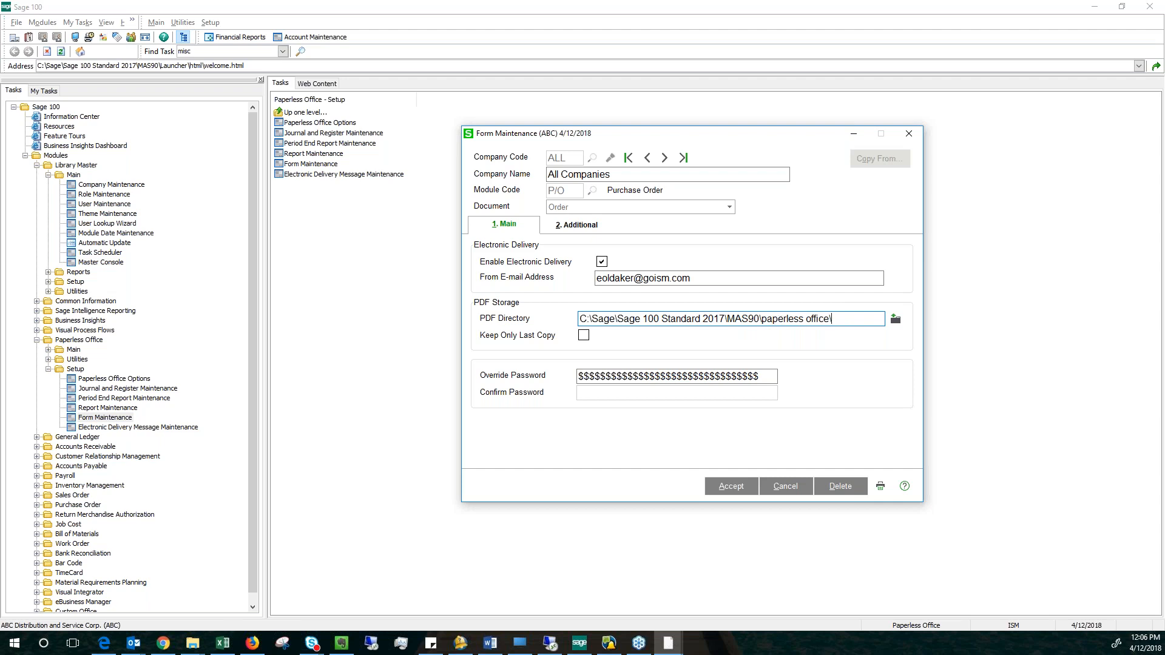
drag(767, 377, 547, 357)
click(573, 225)
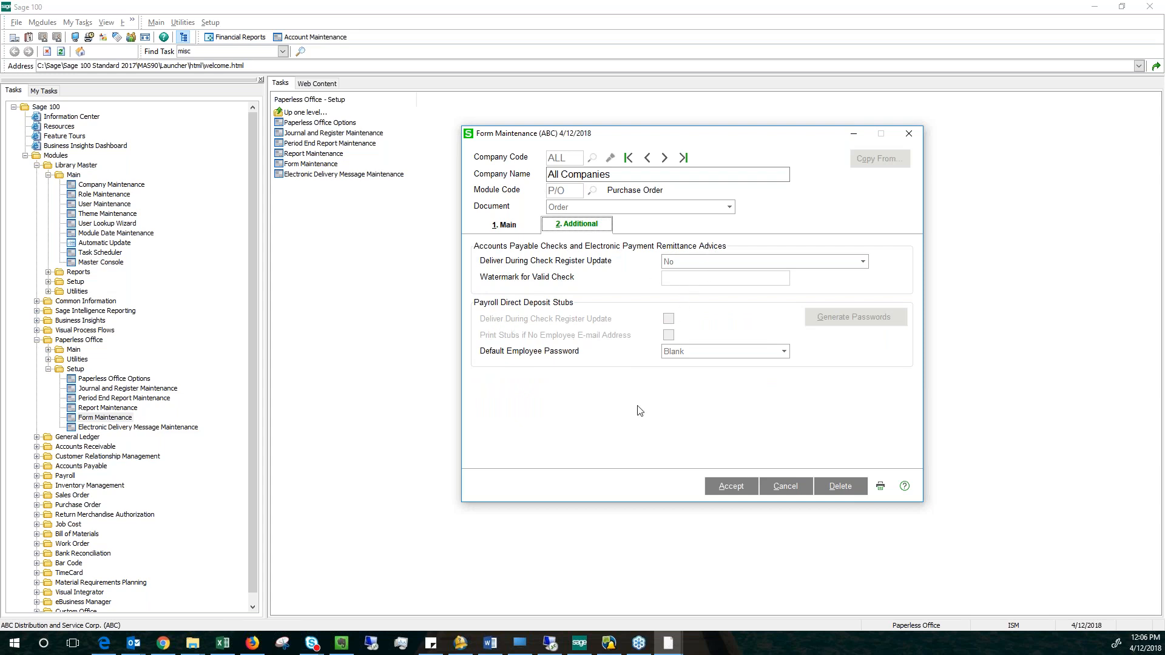
click(501, 226)
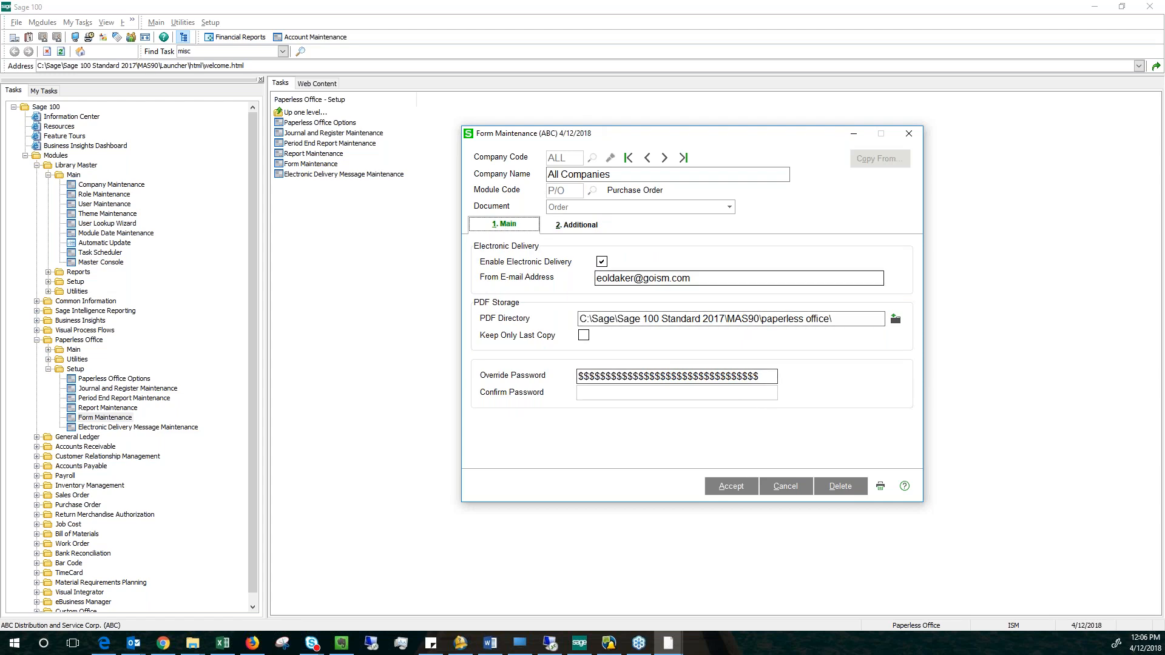
click(783, 487)
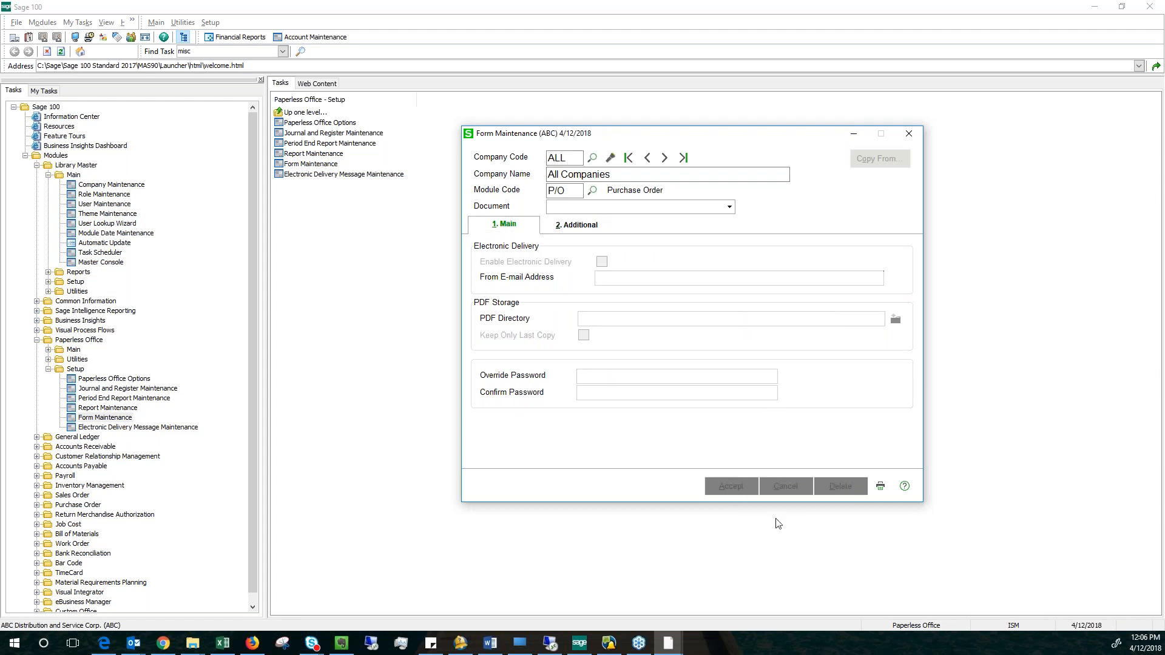
click(909, 133)
Open Vendor Maintenance in Accounts Payable, load the Airway Property vendor, and check its e-mail address field.
scroll(176, 442, down, 1)
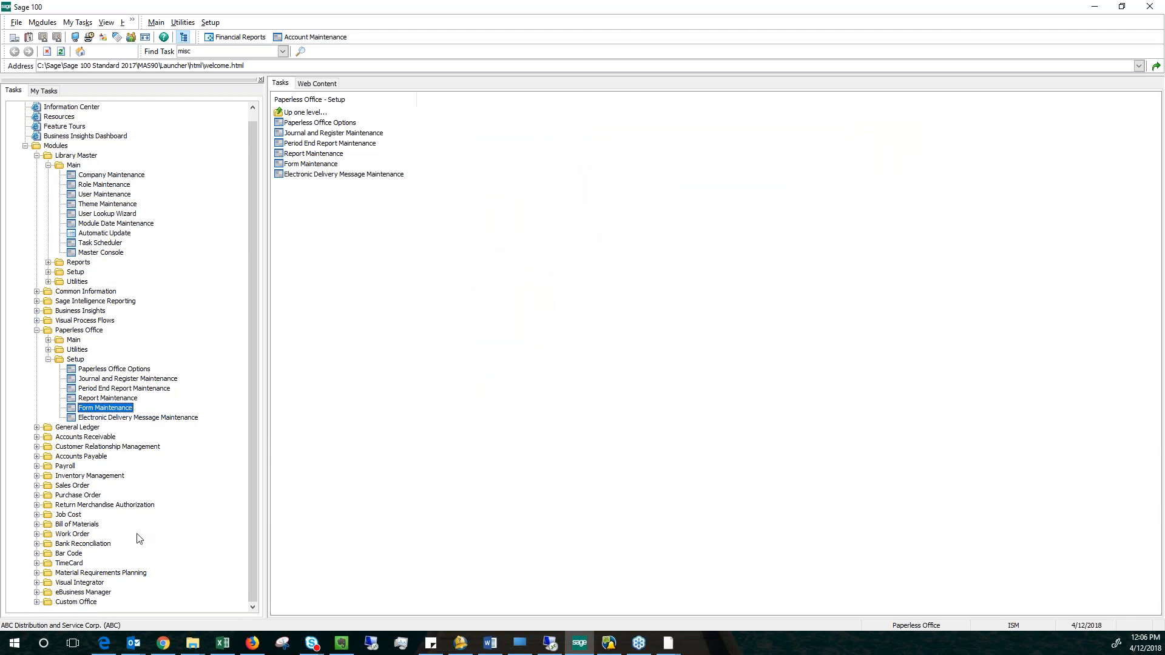
click(80, 458)
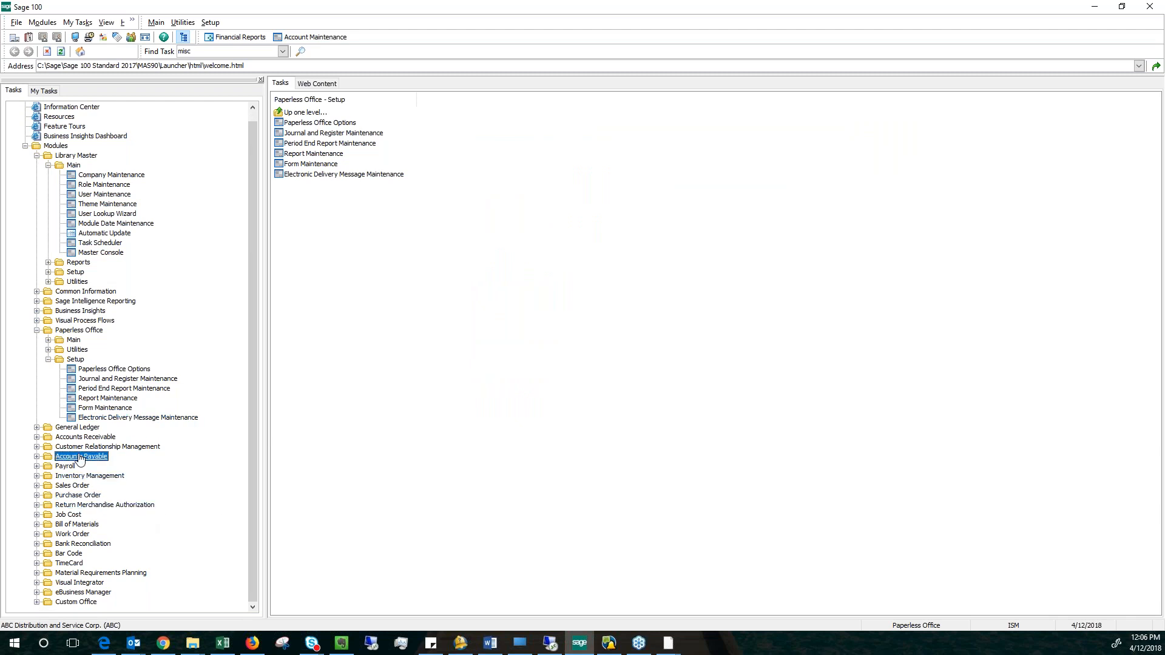
click(108, 301)
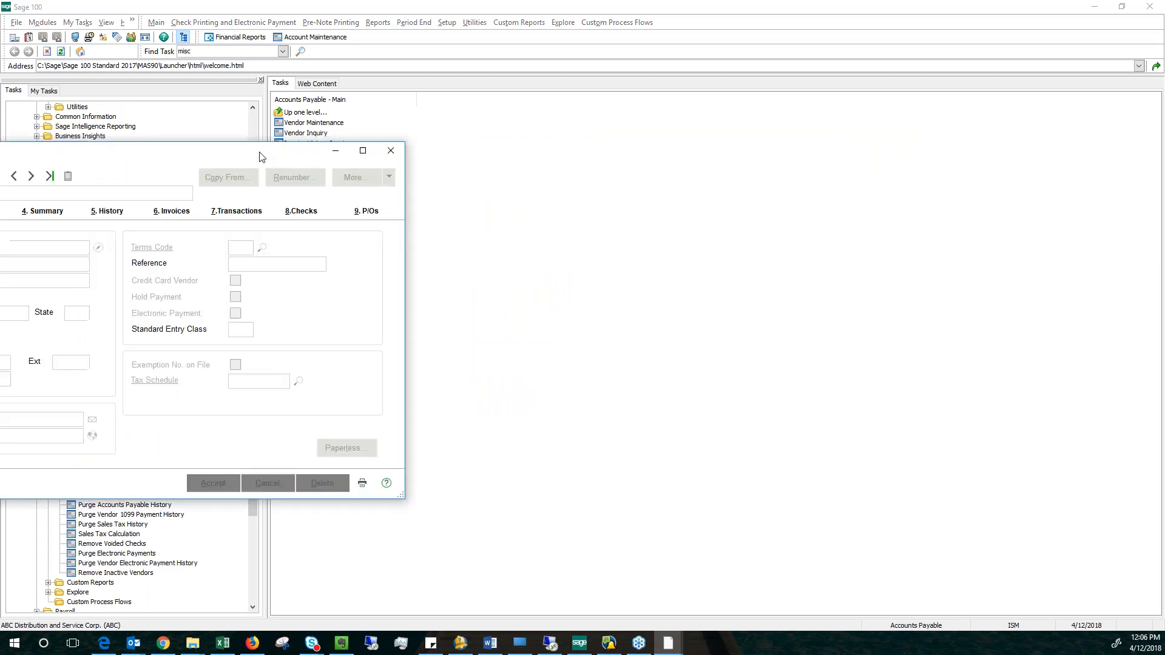
click(537, 168)
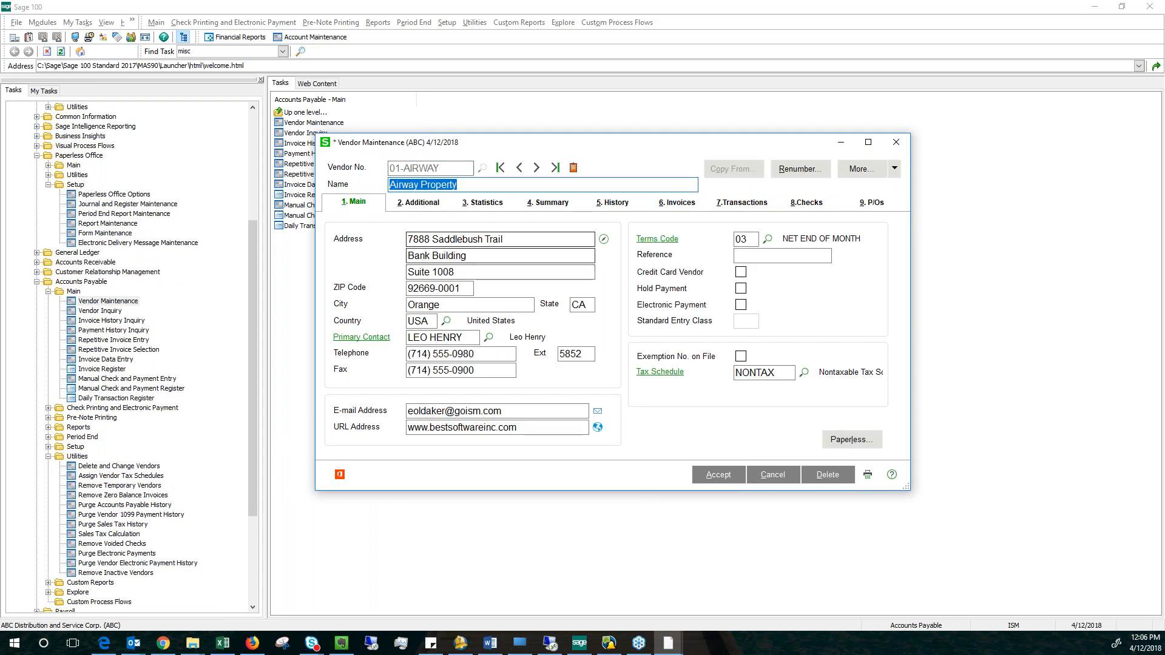
click(528, 411)
drag(518, 411, 408, 410)
click(519, 412)
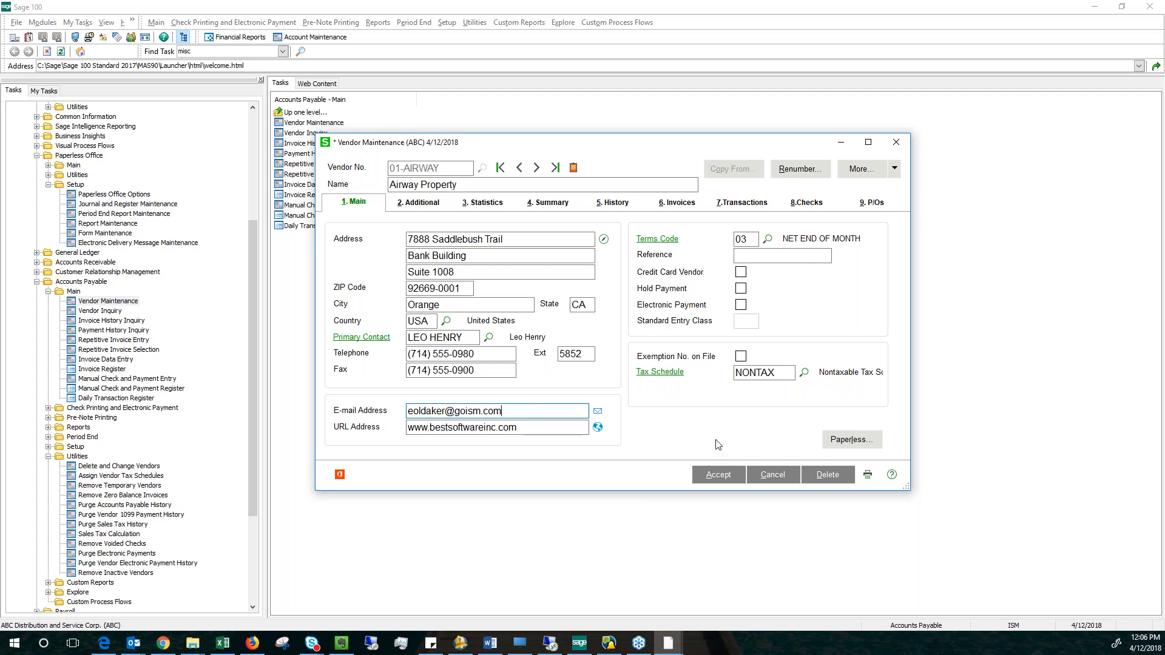
Open the Paperless Office delivery options for Airway Property and load the P/O Order document.
click(860, 442)
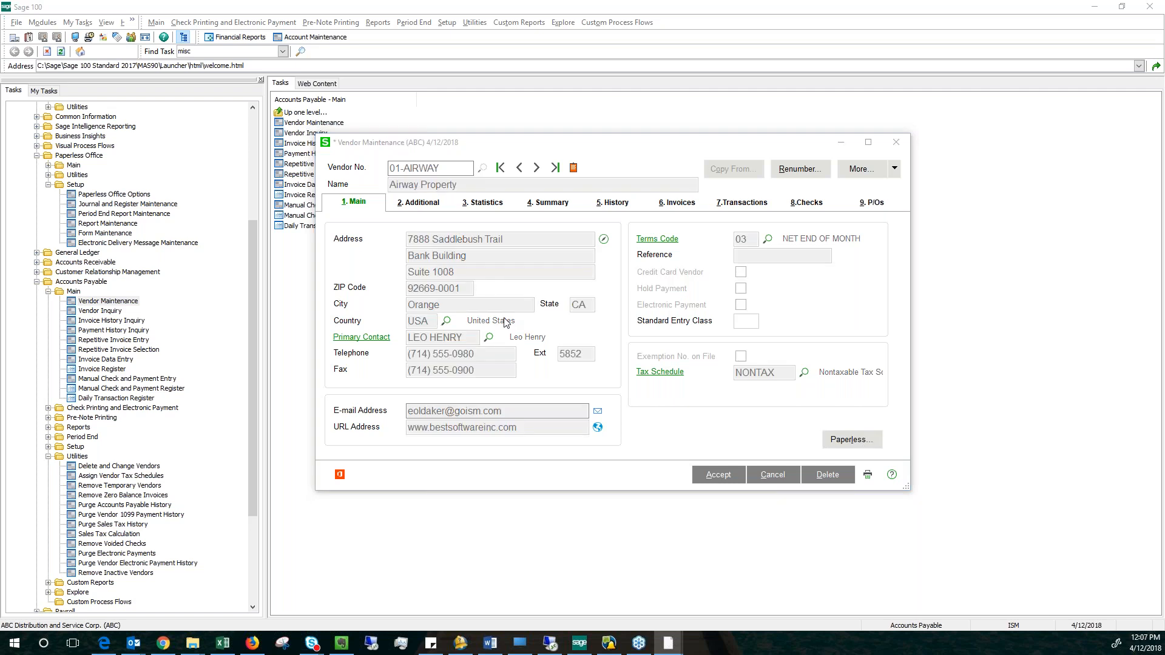
drag(622, 142, 709, 159)
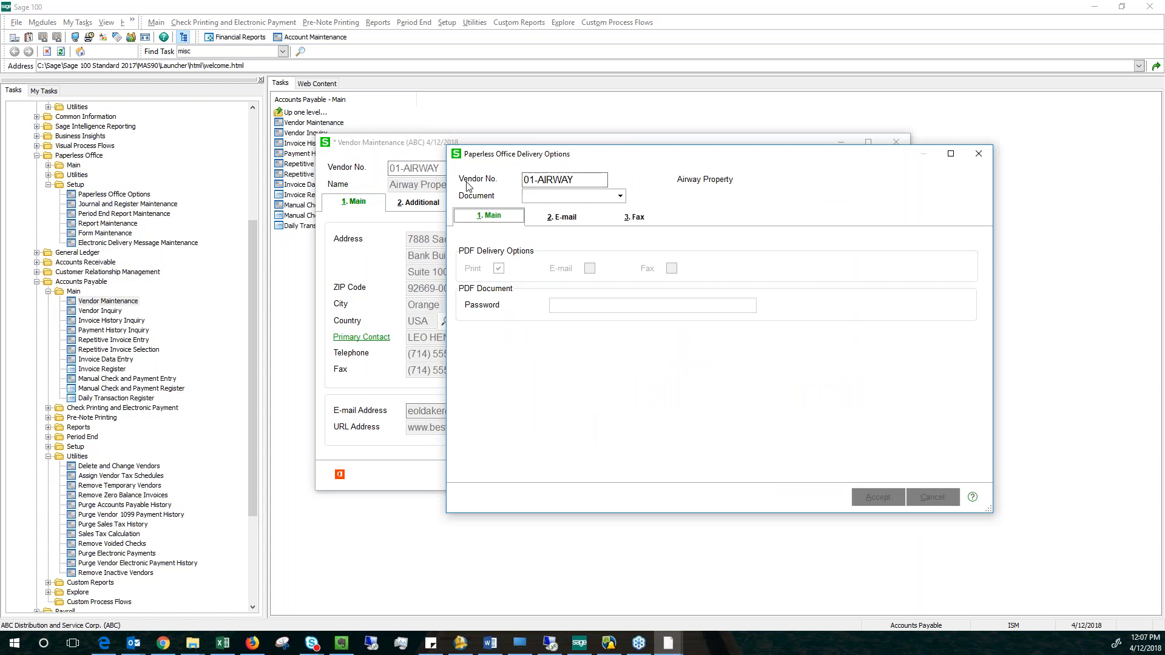
click(620, 197)
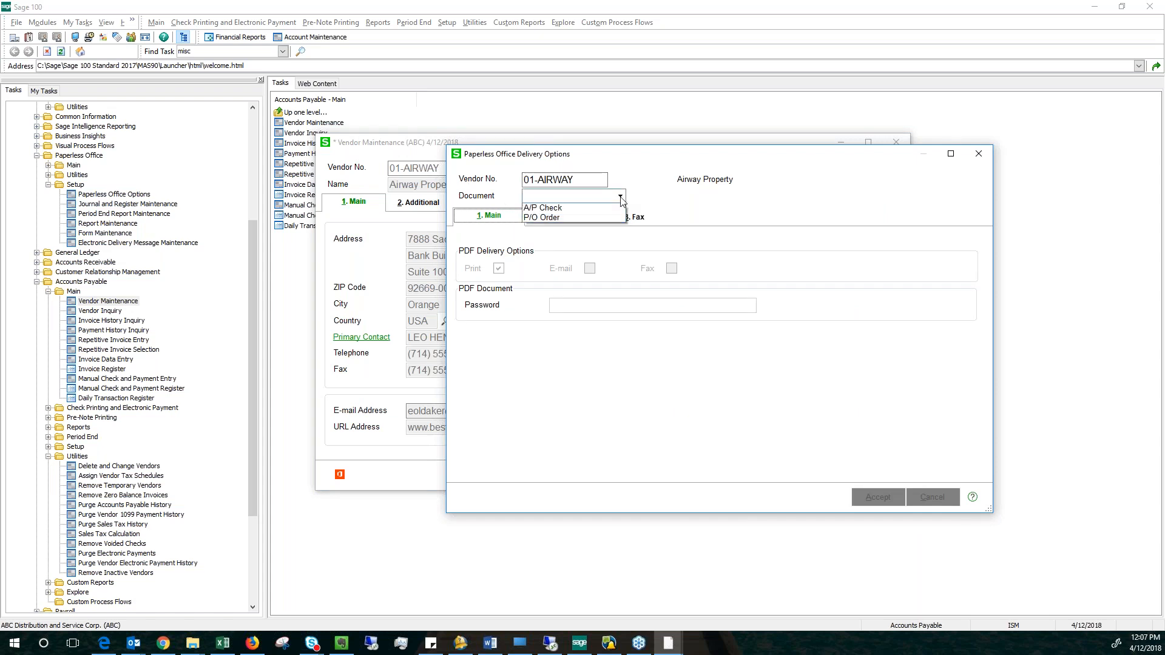
click(537, 220)
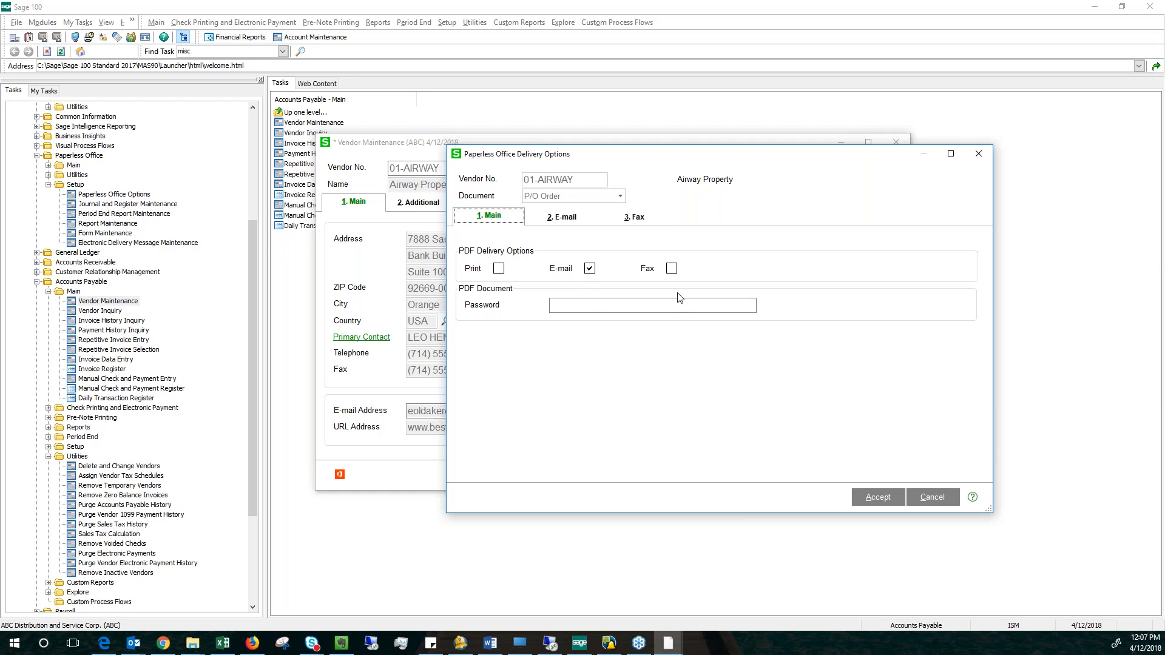
Try the Print and E-mail delivery options for the P/O Order, ending with only E-mail enabled and the PDF password blank.
click(499, 268)
click(498, 269)
click(499, 268)
click(590, 269)
click(498, 269)
click(588, 269)
click(554, 307)
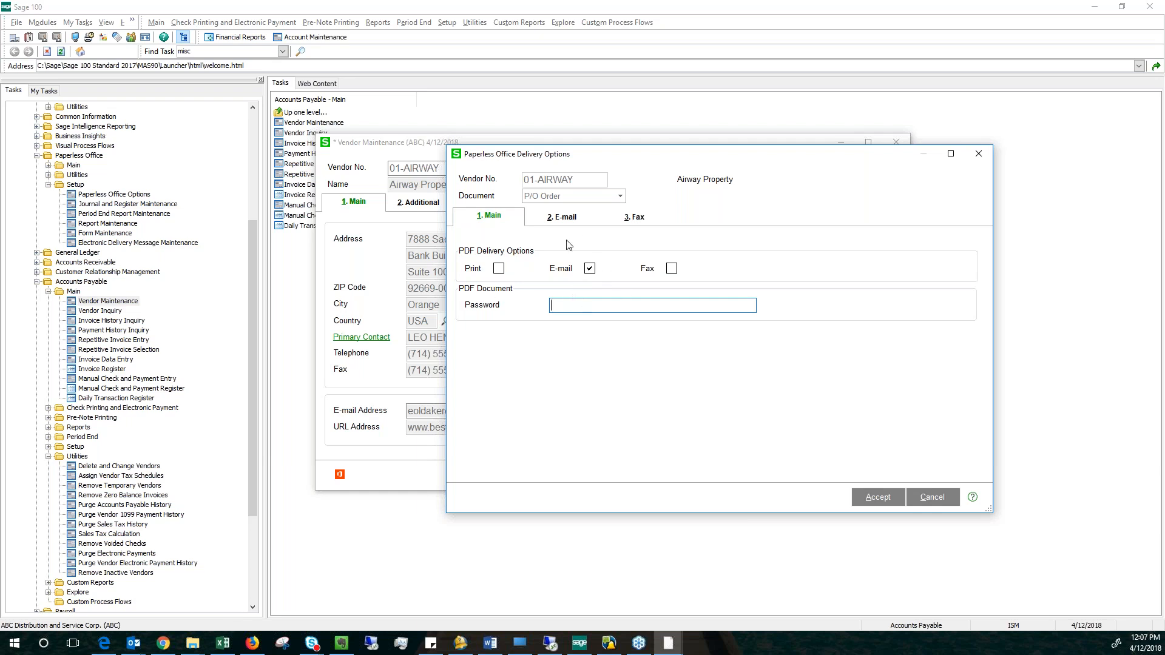
Show the P/O Order e-mail options and compare the delivery address with the e-mail on the vendor record.
click(564, 225)
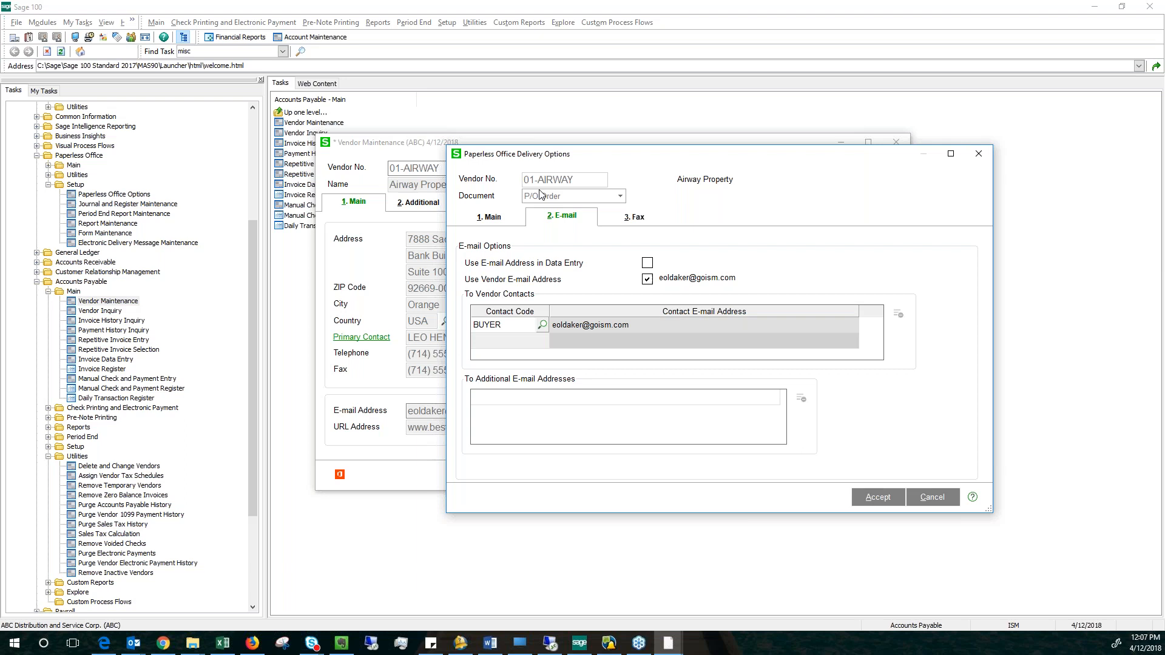
drag(556, 155, 753, 169)
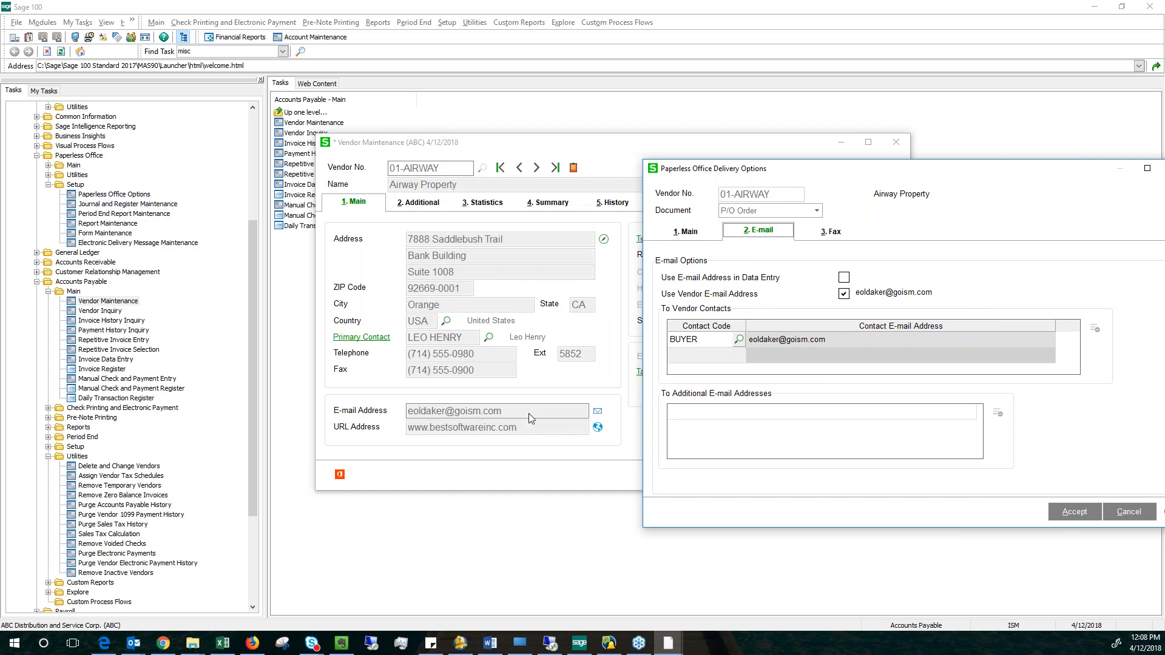
drag(944, 170, 671, 168)
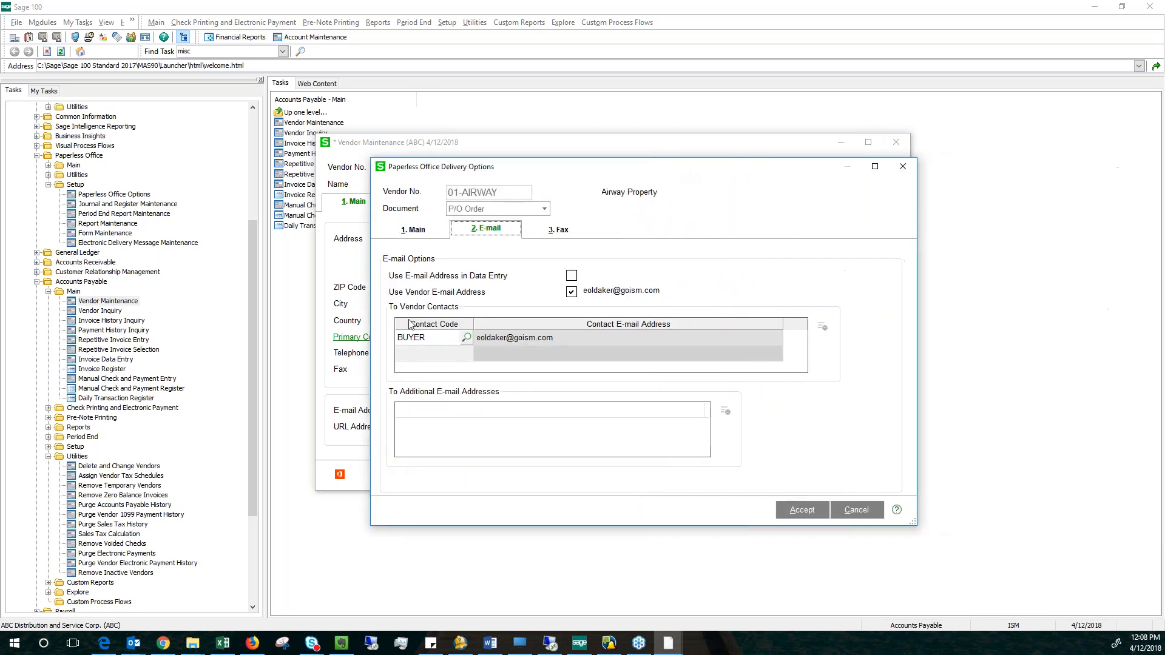
Browse the vendor's contact codes for P/O Order delivery and choose BUYER.
click(467, 338)
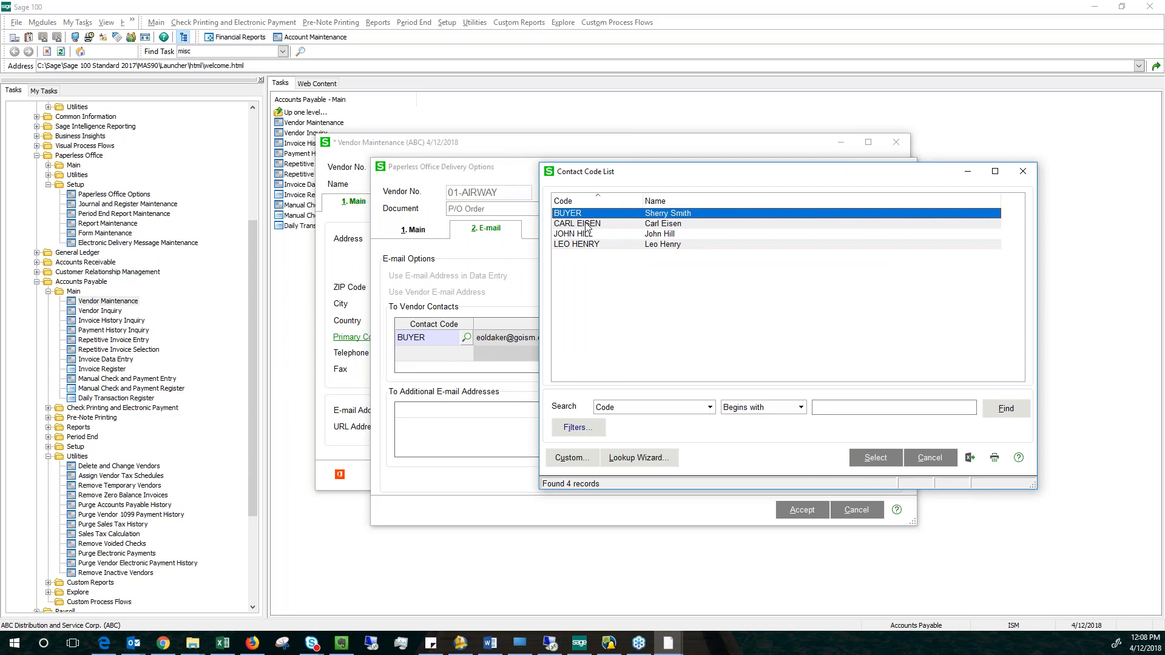
key(Down)
key(Down)
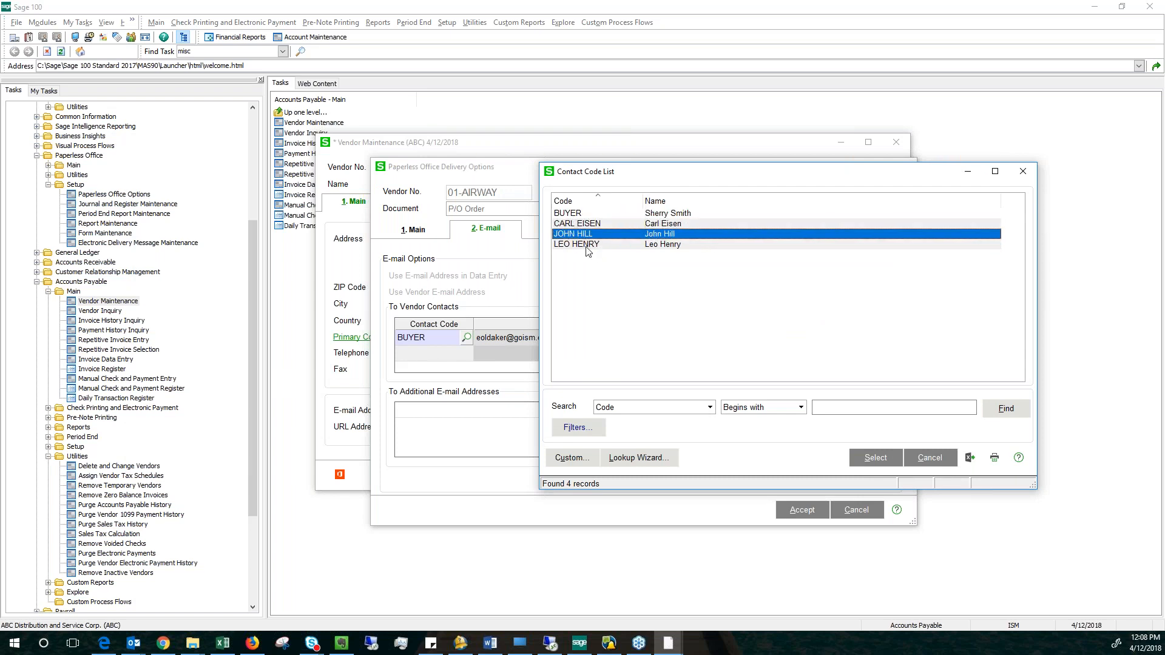
key(Down)
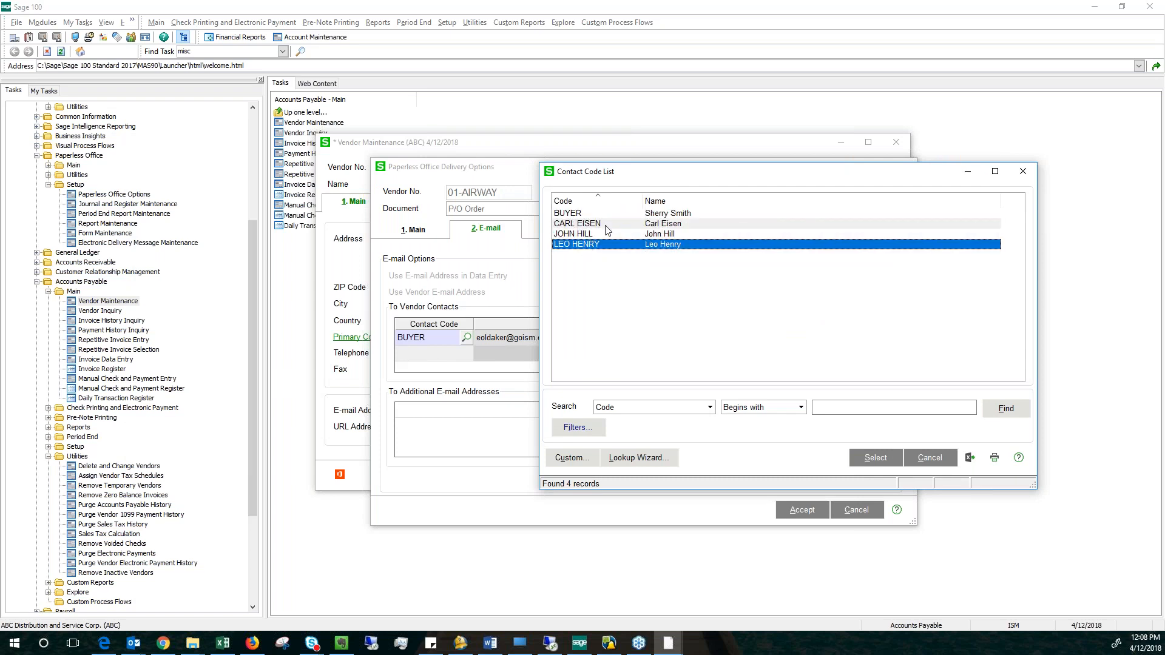
click(668, 225)
click(667, 232)
click(669, 241)
click(571, 216)
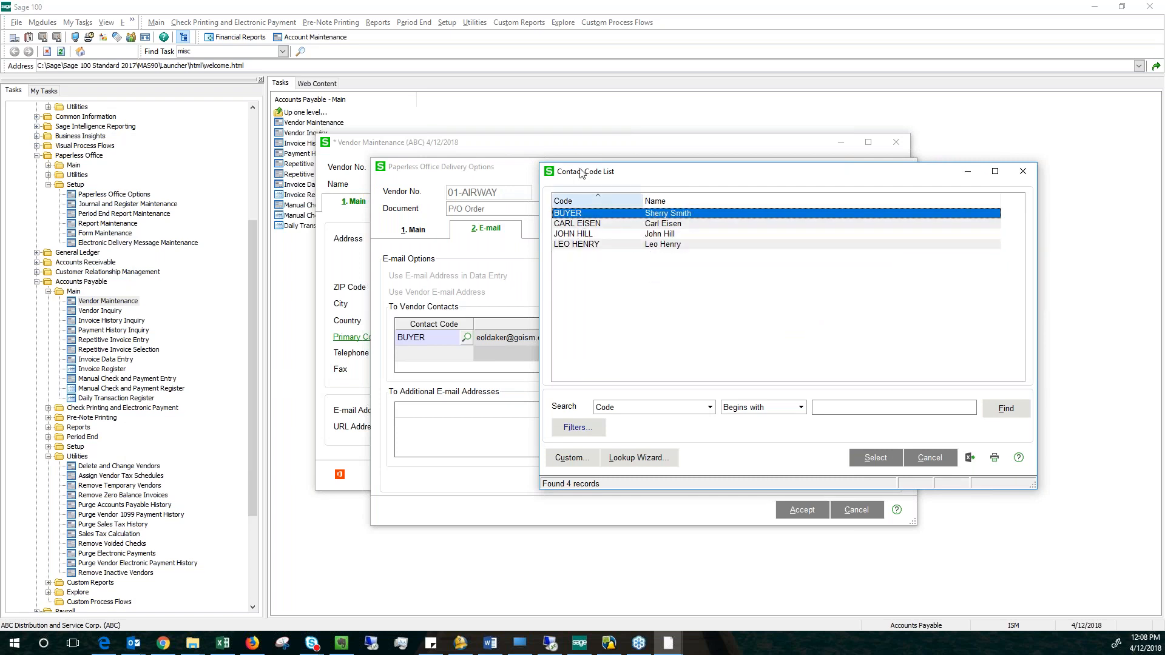
double_click(571, 216)
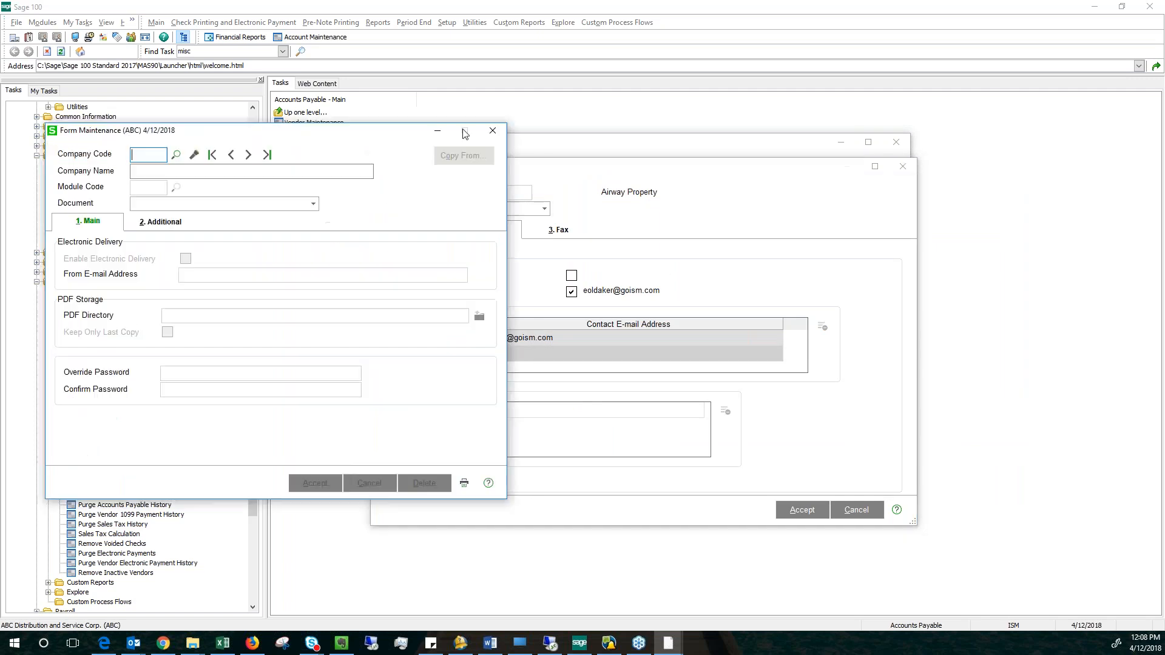
Close the blank Form Maintenance window and return to the vendor's Paperless Office delivery options.
drag(290, 127, 662, 124)
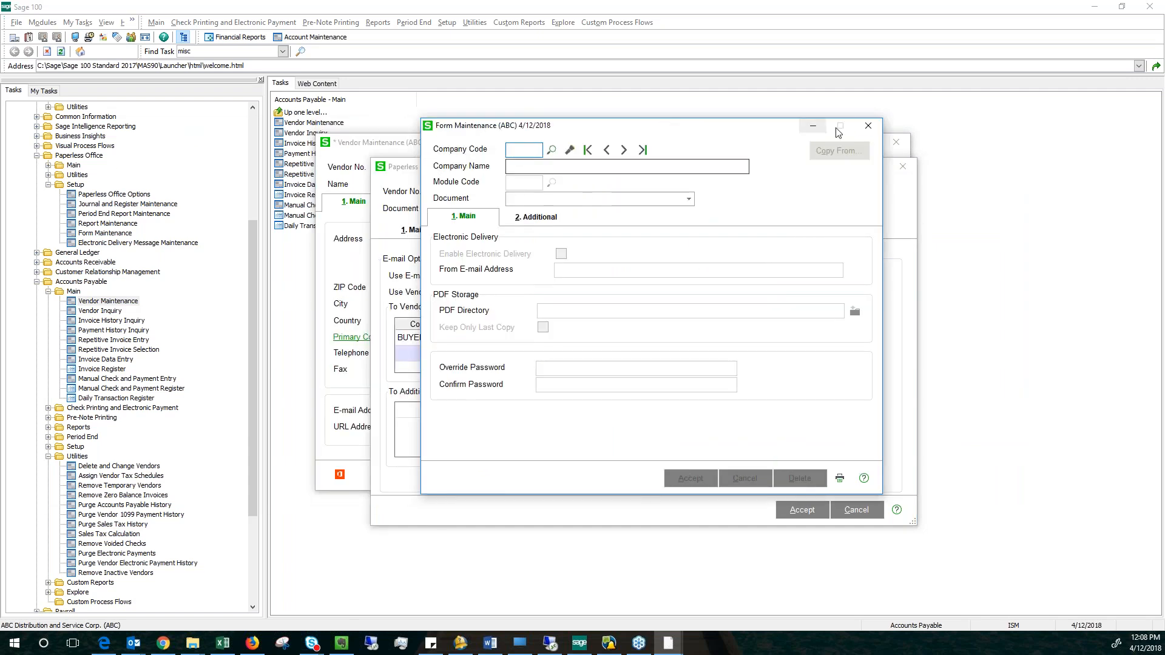
click(868, 125)
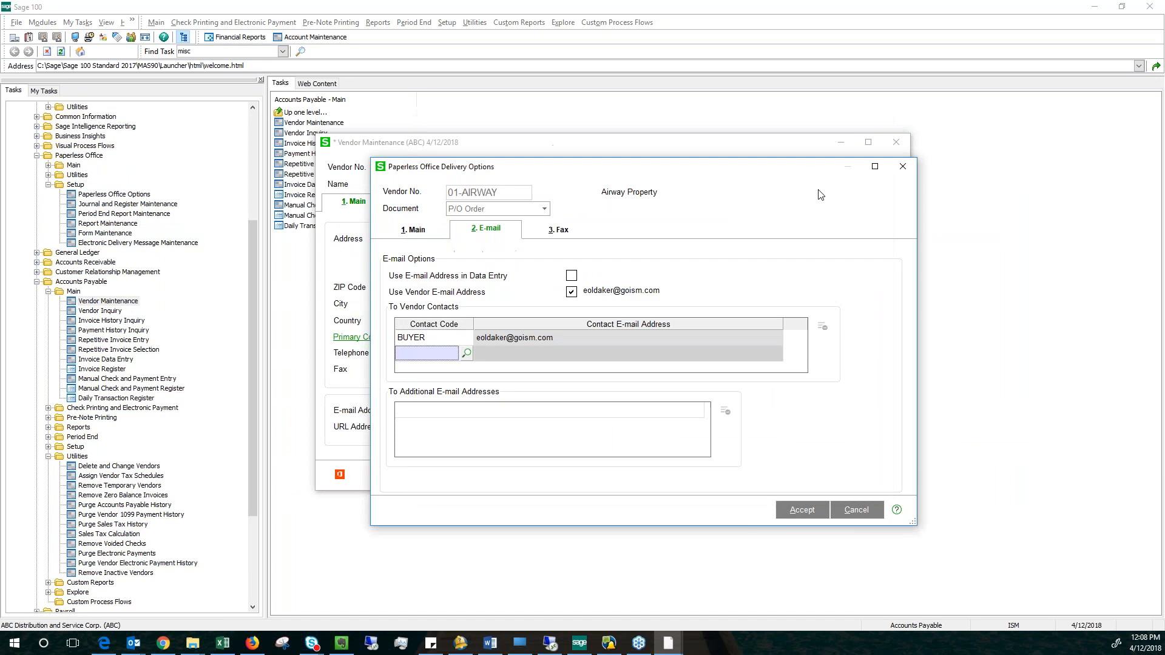
click(669, 648)
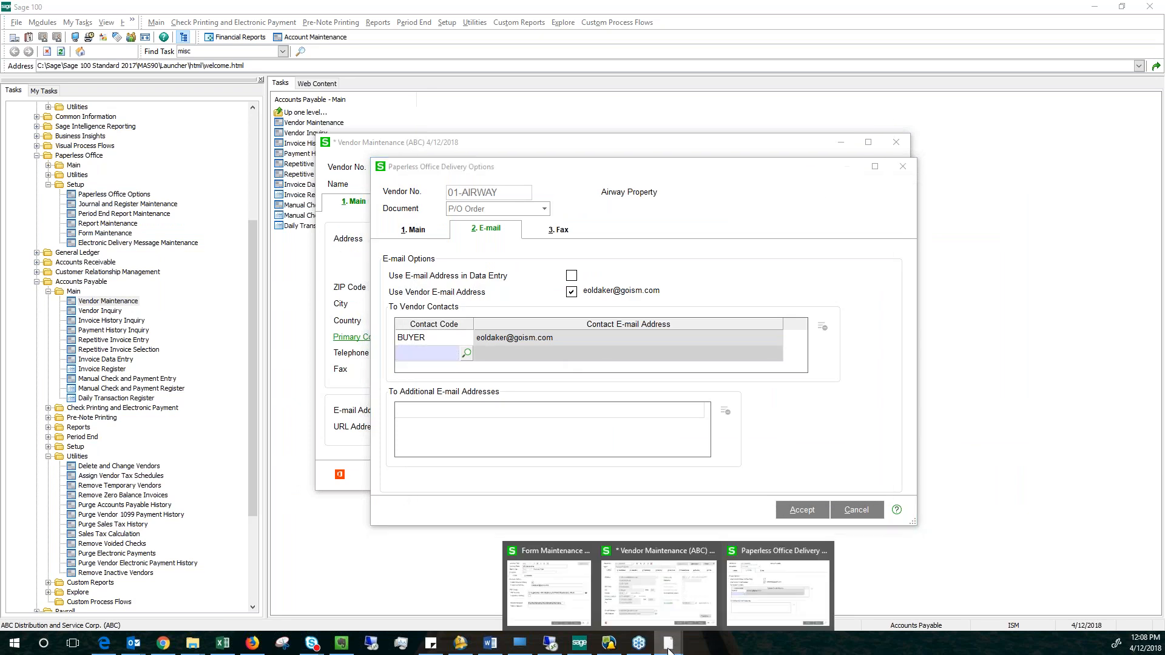
click(741, 268)
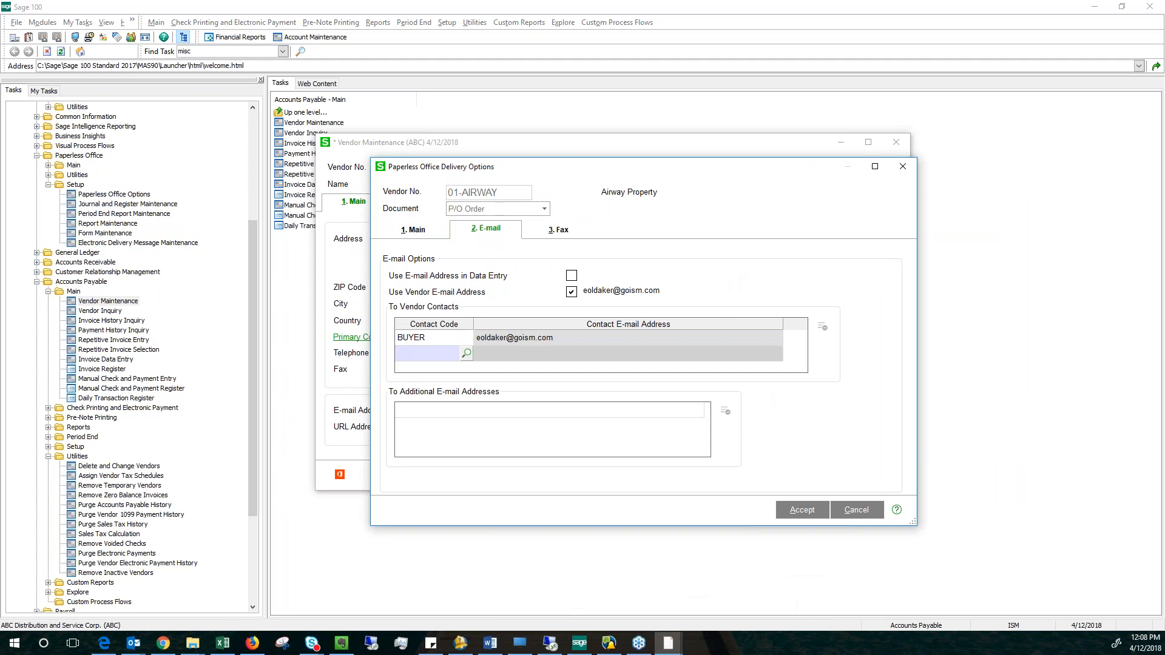
Select BUYER as the P/O Order e-mail contact, accept the delivery settings, and close the delivery options.
click(449, 338)
click(466, 338)
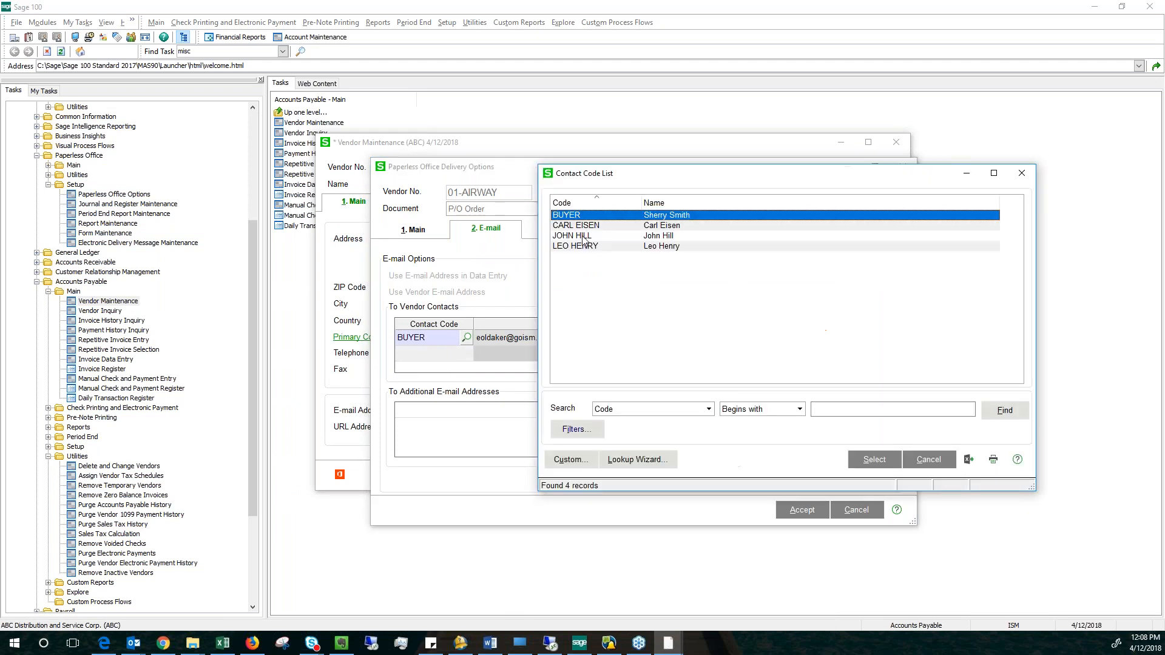
double_click(602, 216)
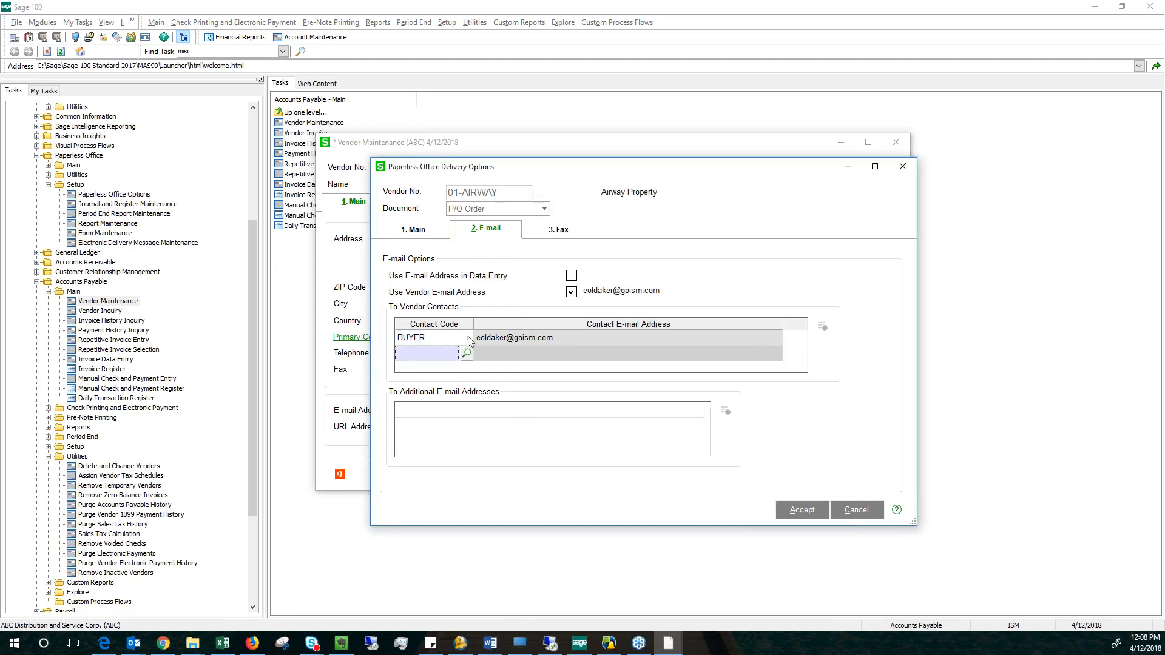
click(802, 510)
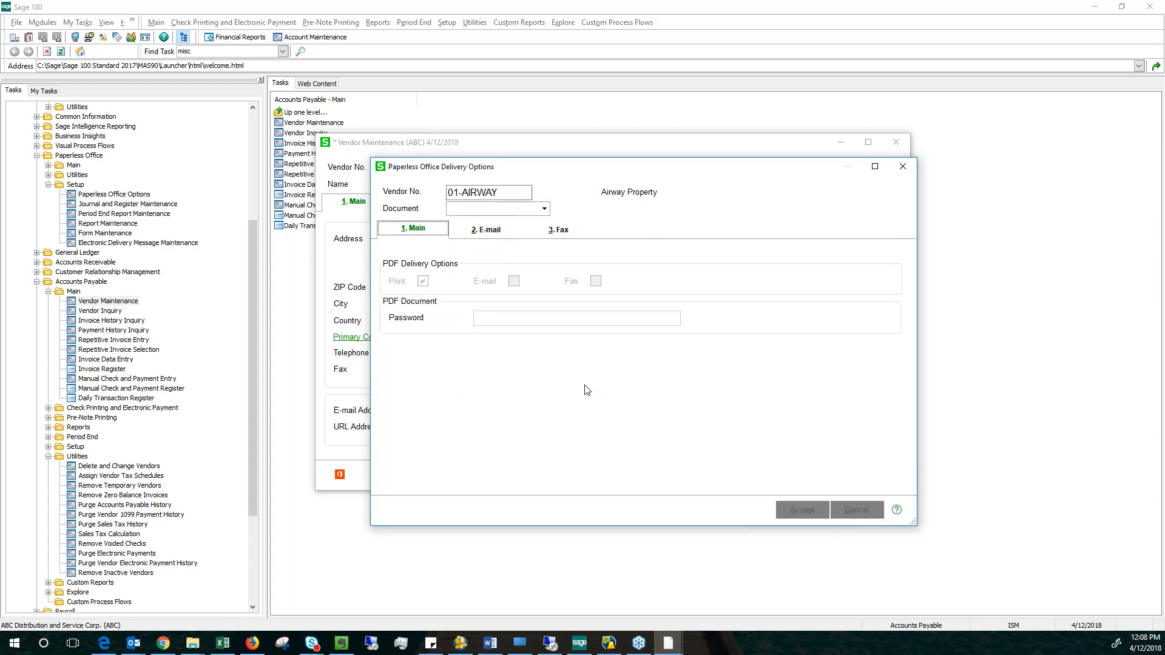
click(903, 166)
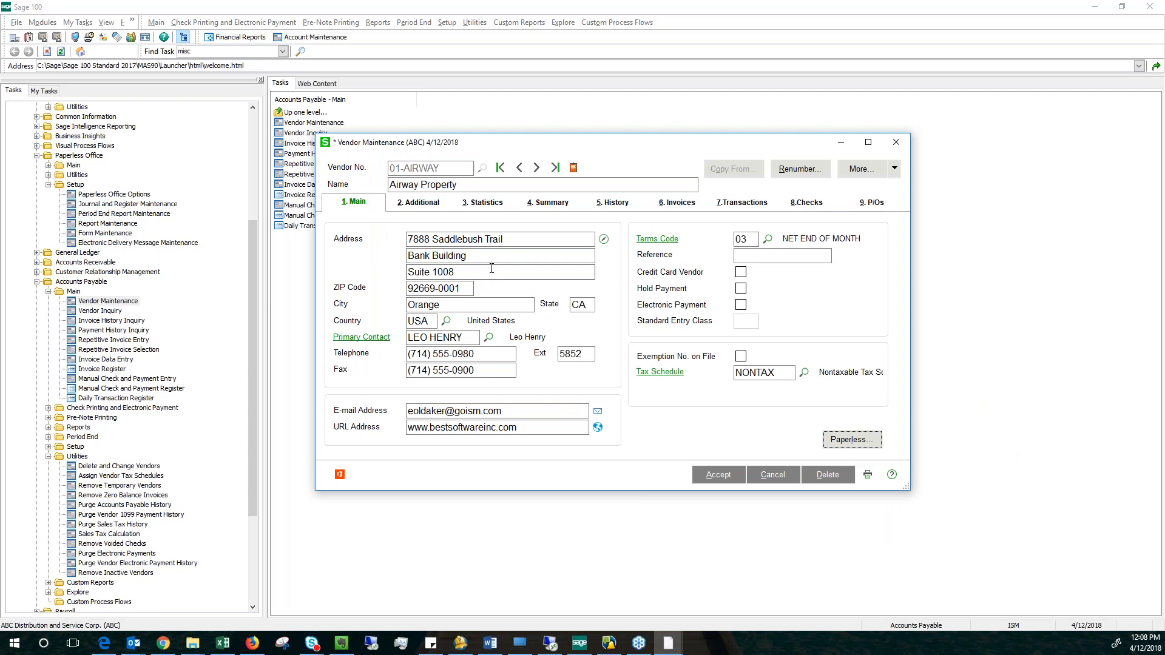
Set the primary contact of the Airway Property vendor record to BUYER.
click(420, 203)
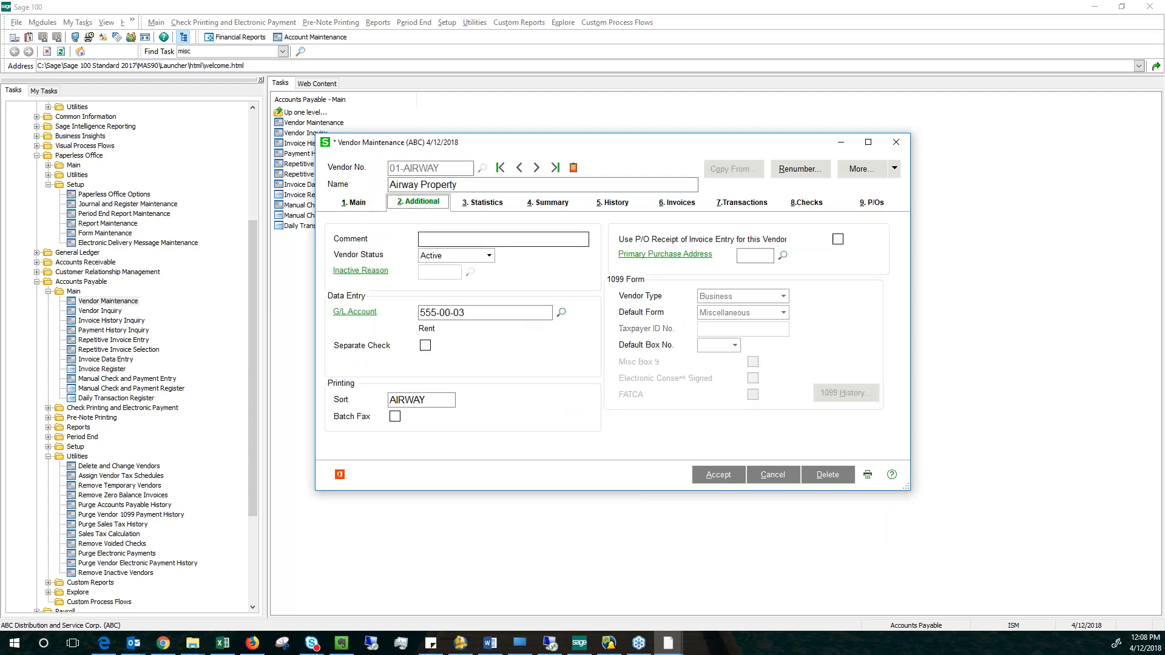
click(357, 206)
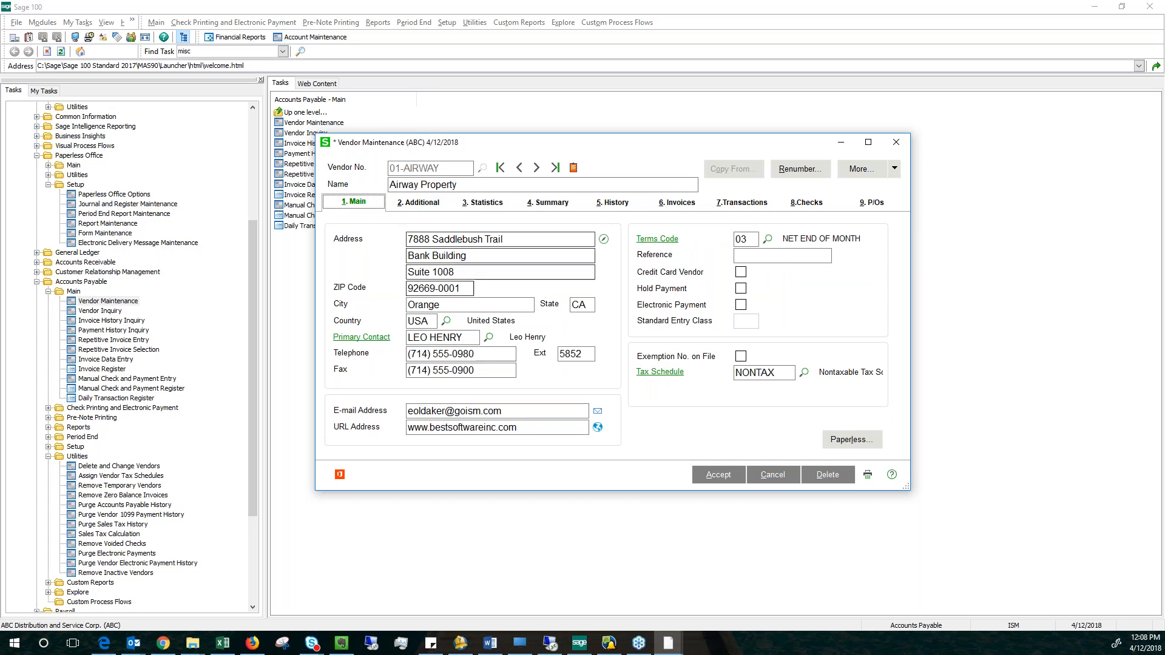
click(492, 341)
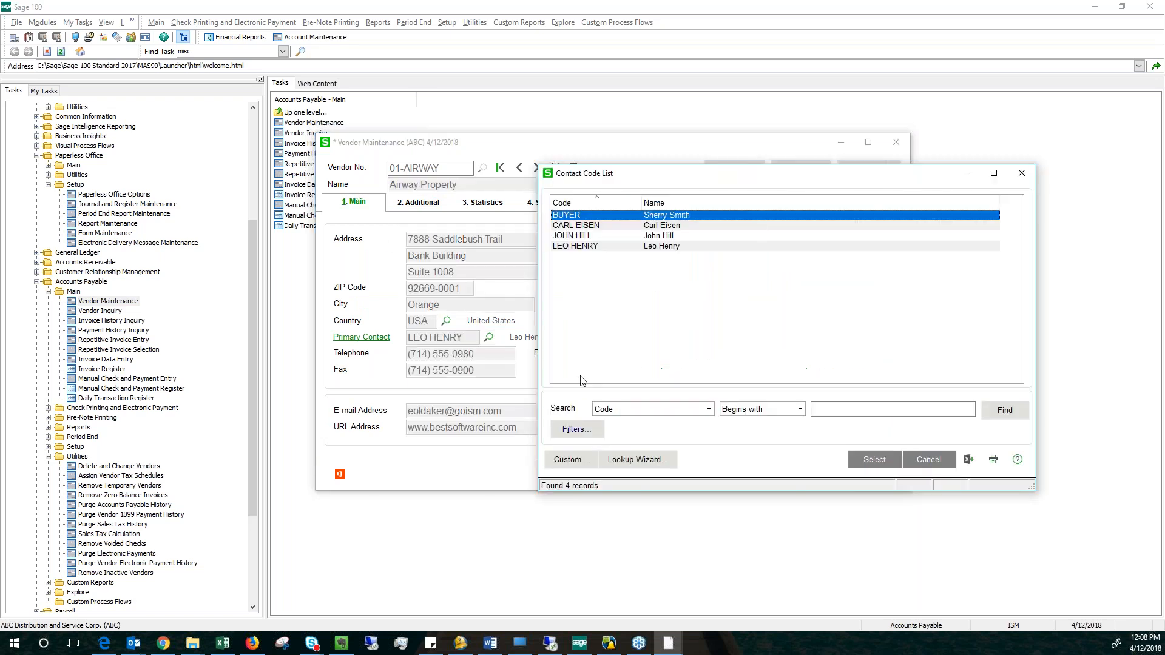
double_click(585, 217)
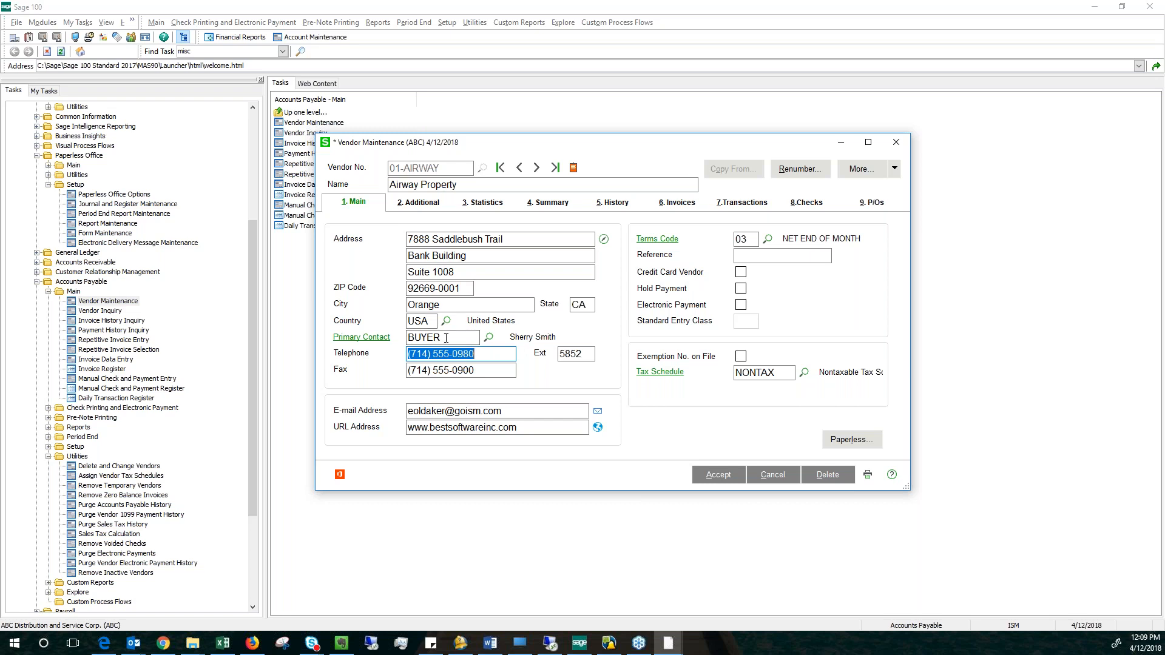
Review the primary contact's code and name, accept the vendor record, and close Vendor Maintenance.
drag(510, 337, 559, 338)
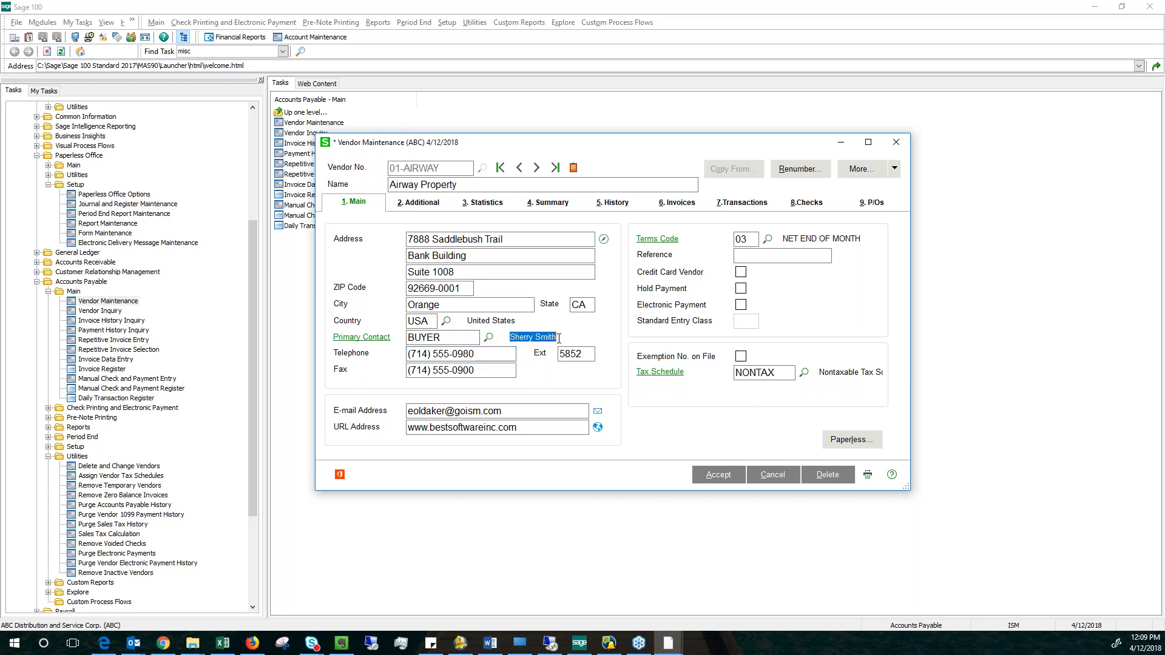
click(439, 338)
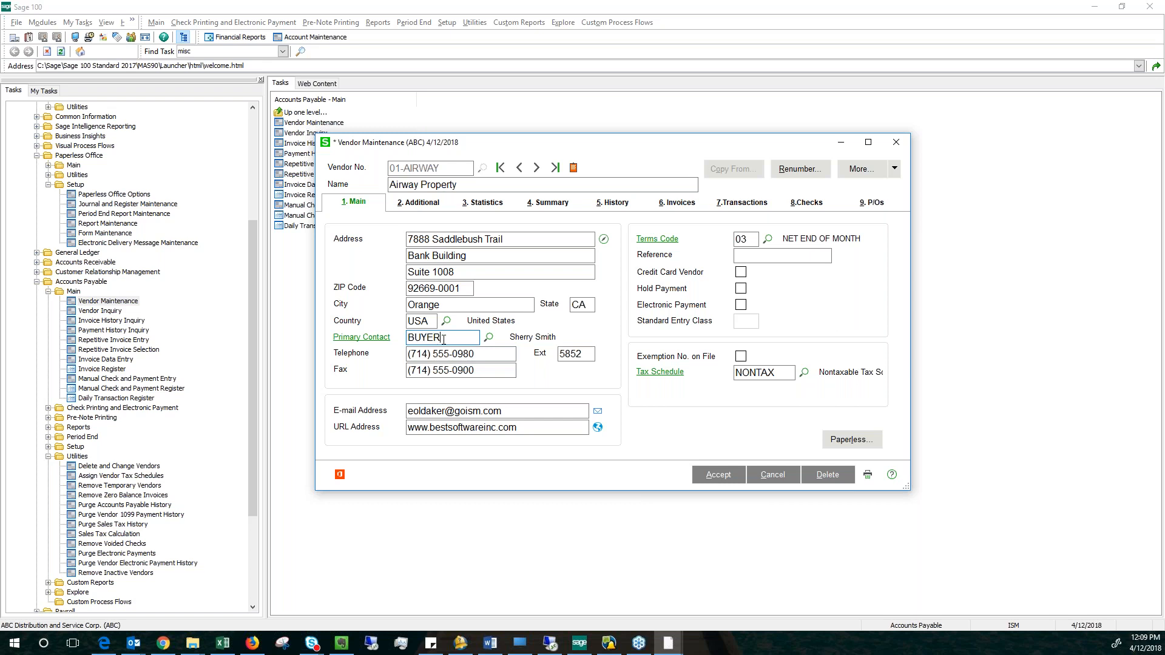
drag(510, 338, 560, 355)
click(719, 475)
click(896, 144)
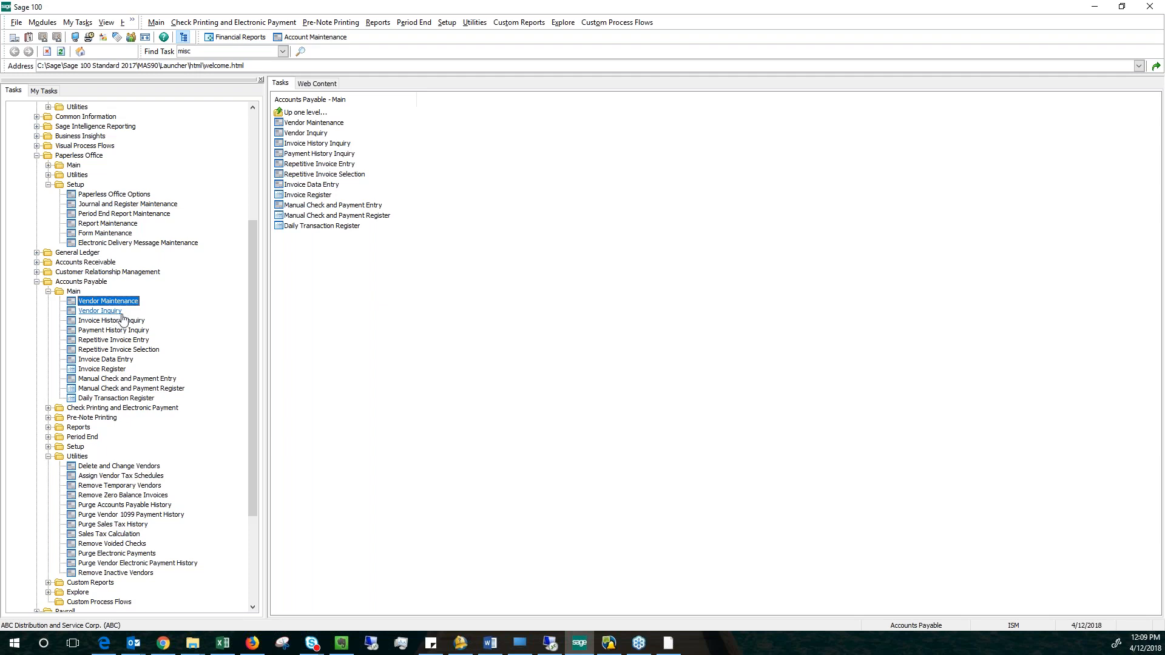
Collapse the Accounts Payable and Paperless Office modules and open Purchase Order Entry from the Purchase Order module.
click(48, 457)
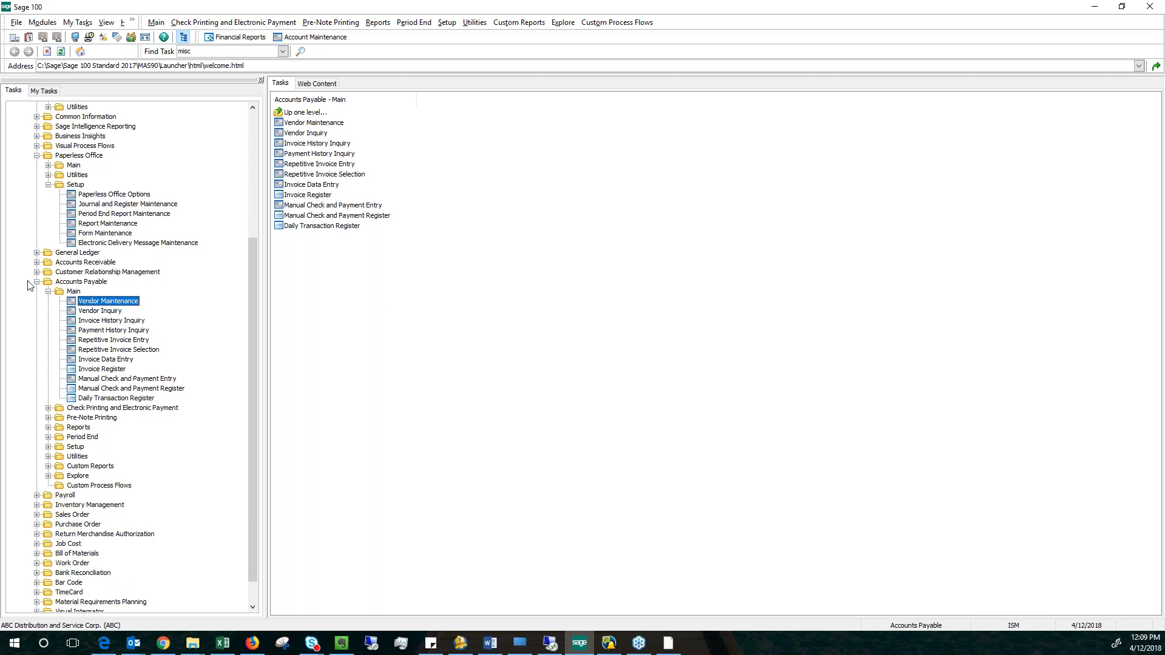
click(36, 282)
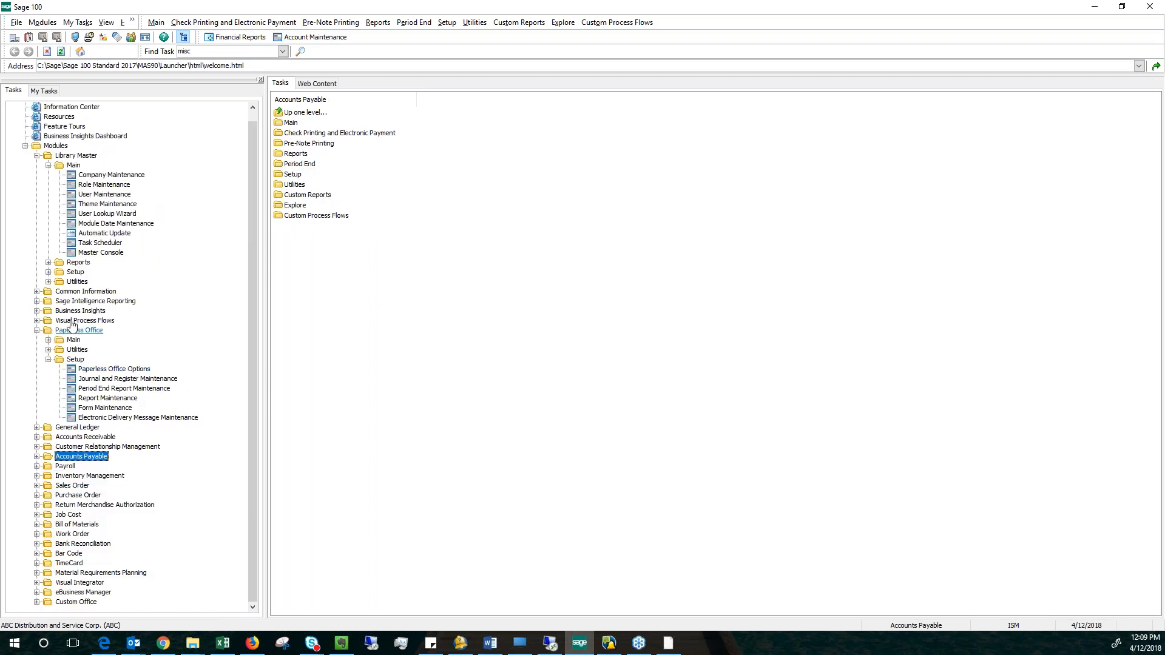
click(37, 331)
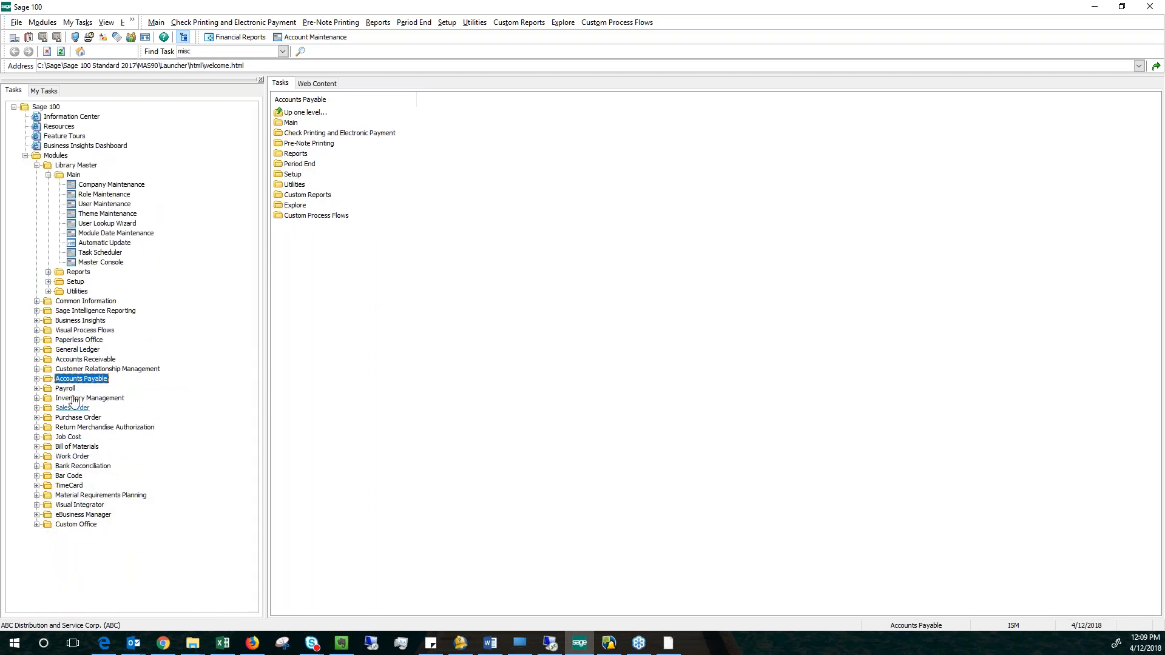
click(75, 418)
double_click(73, 419)
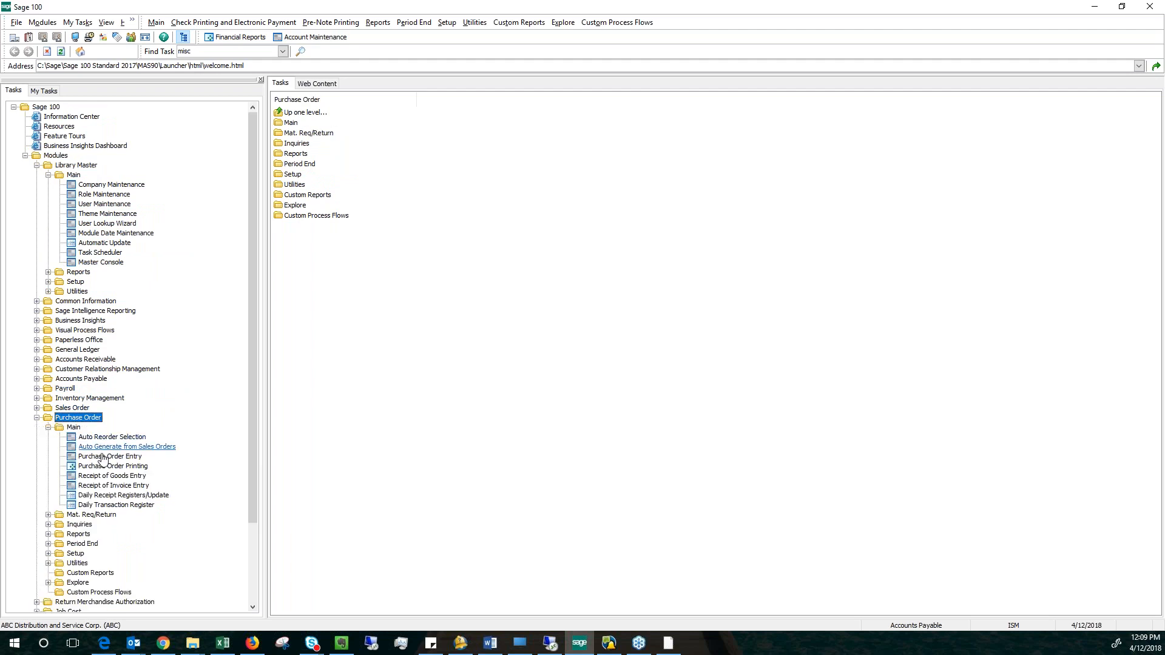
double_click(109, 456)
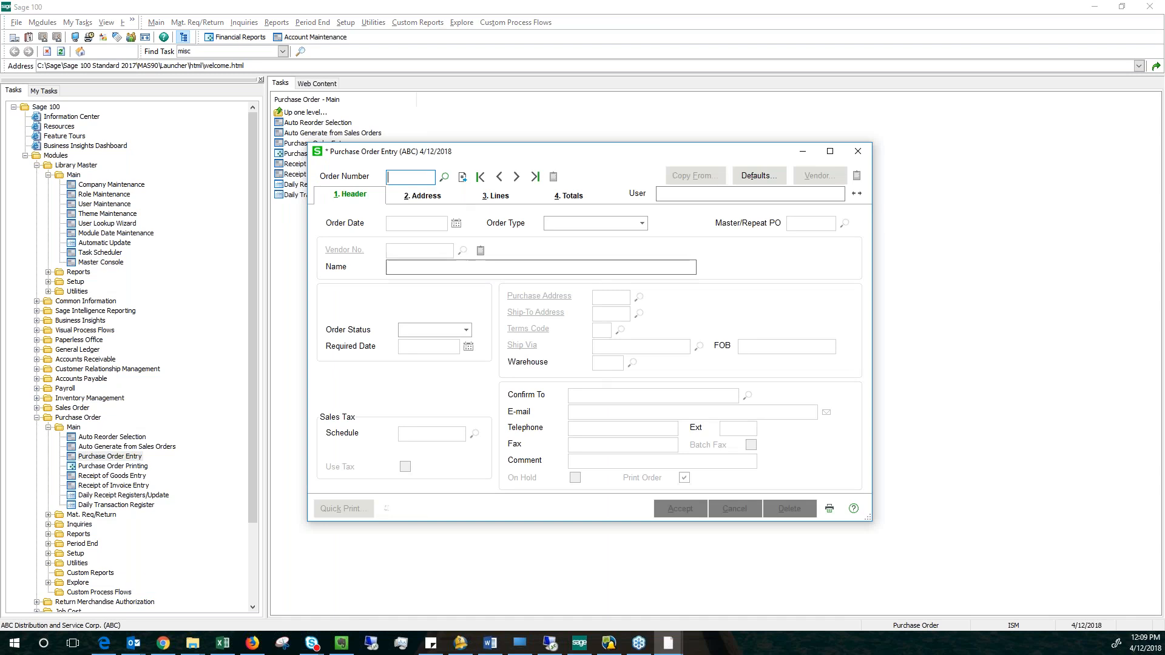
Look up the Airway Property purchase order dated 9/6/2017, load it, and display its line items.
key(F2)
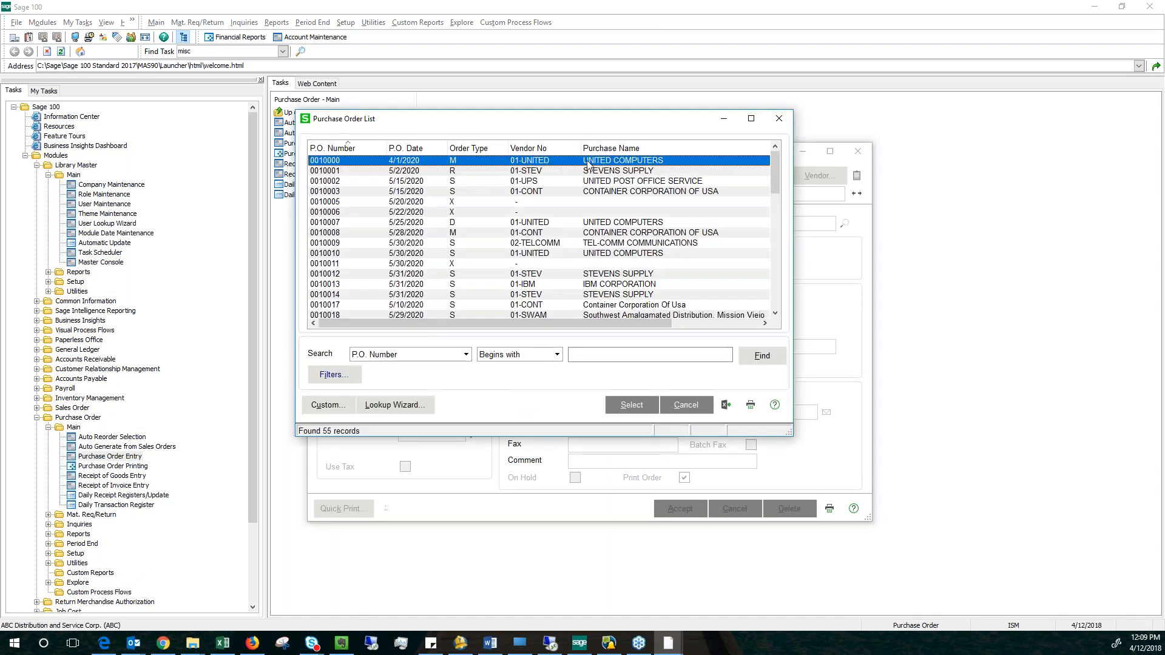
drag(775, 172, 774, 287)
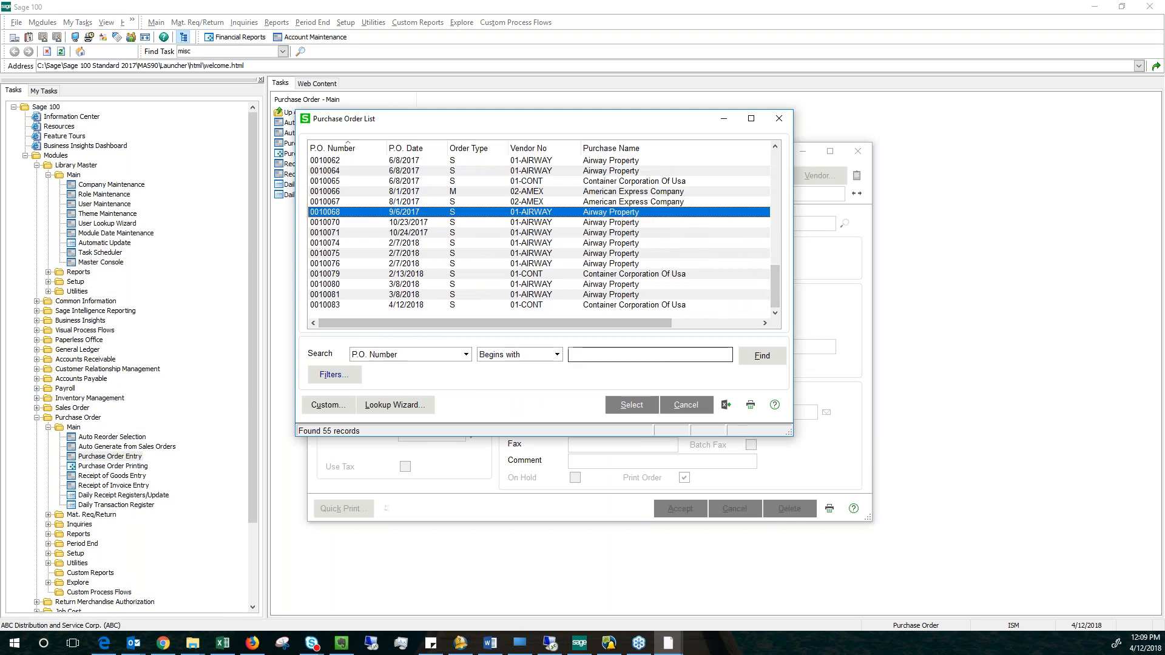
click(612, 404)
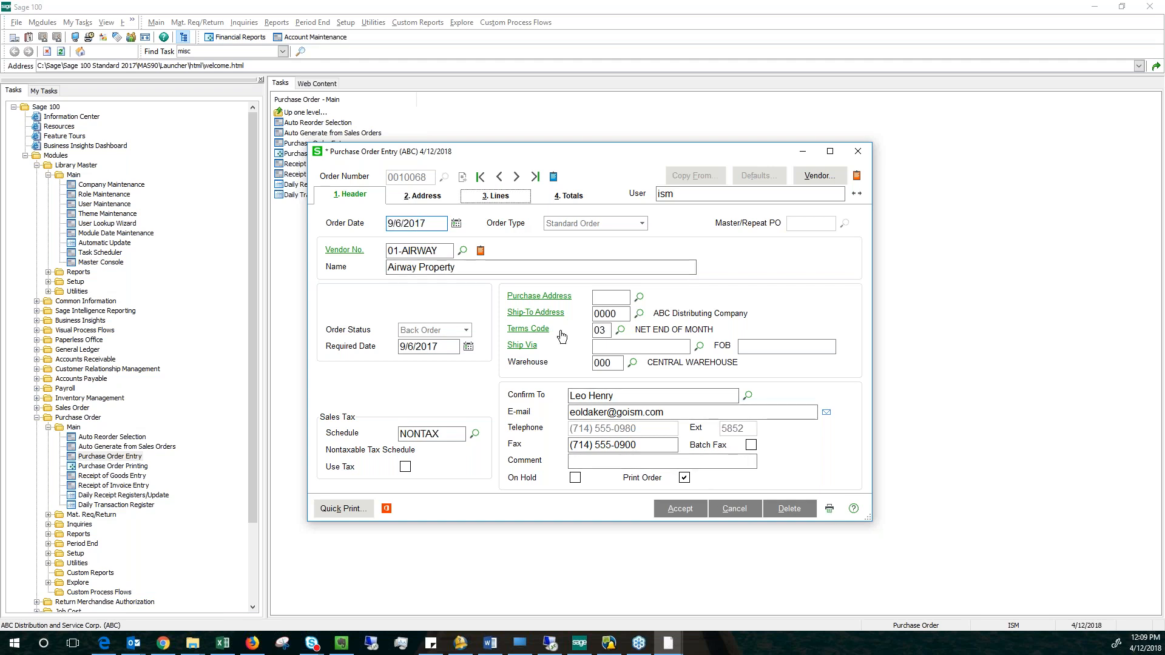
click(499, 195)
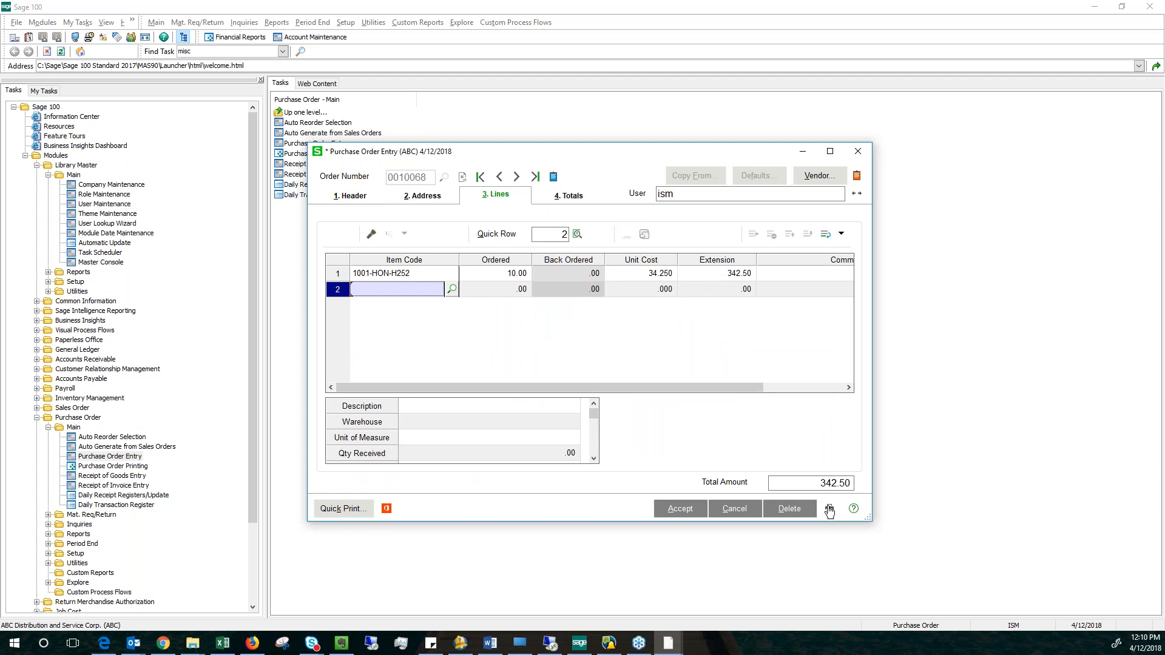
Open Quick Print for the purchase order, dismiss the faxing notice, and highlight the STANDARD form code.
click(350, 513)
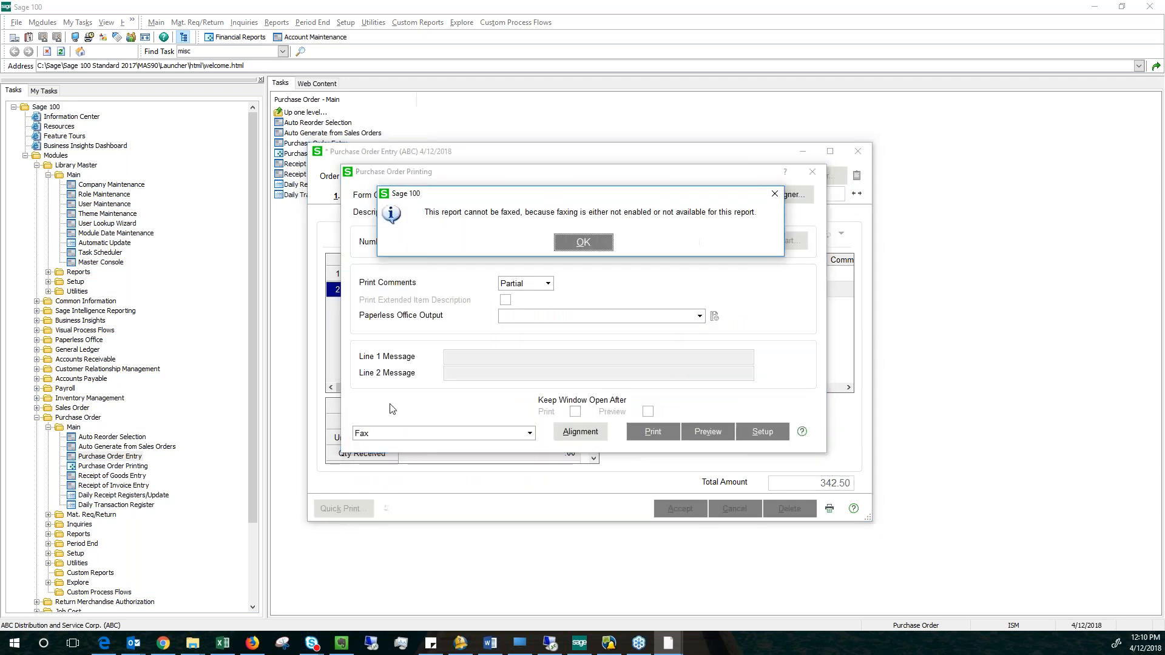
click(583, 245)
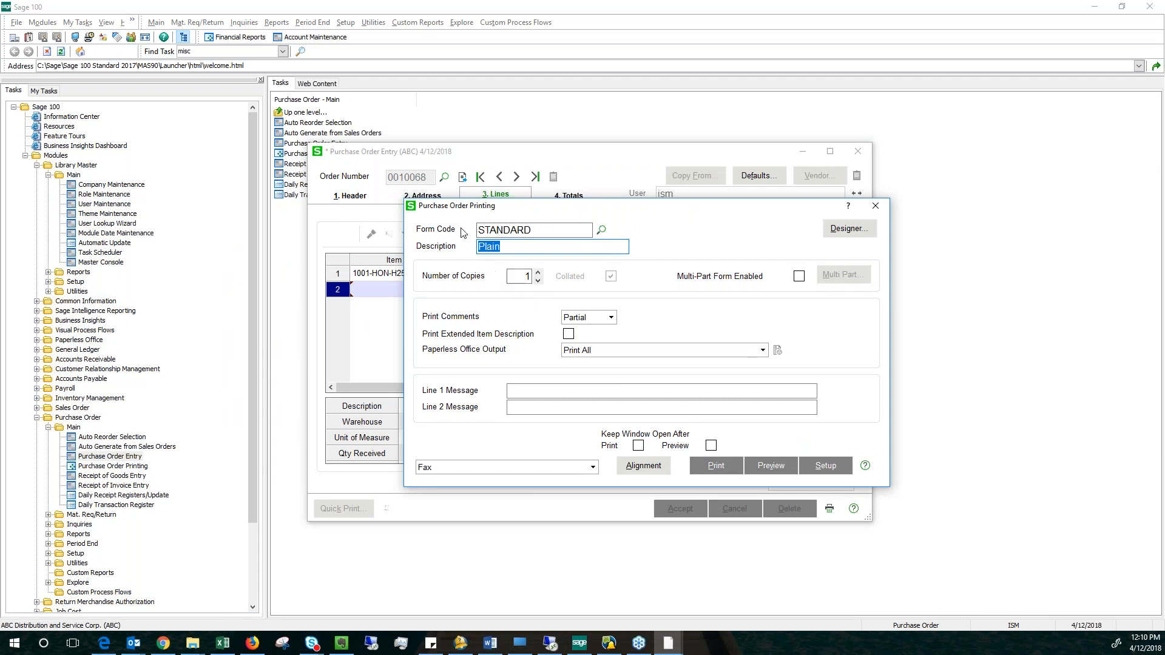
drag(536, 231, 434, 228)
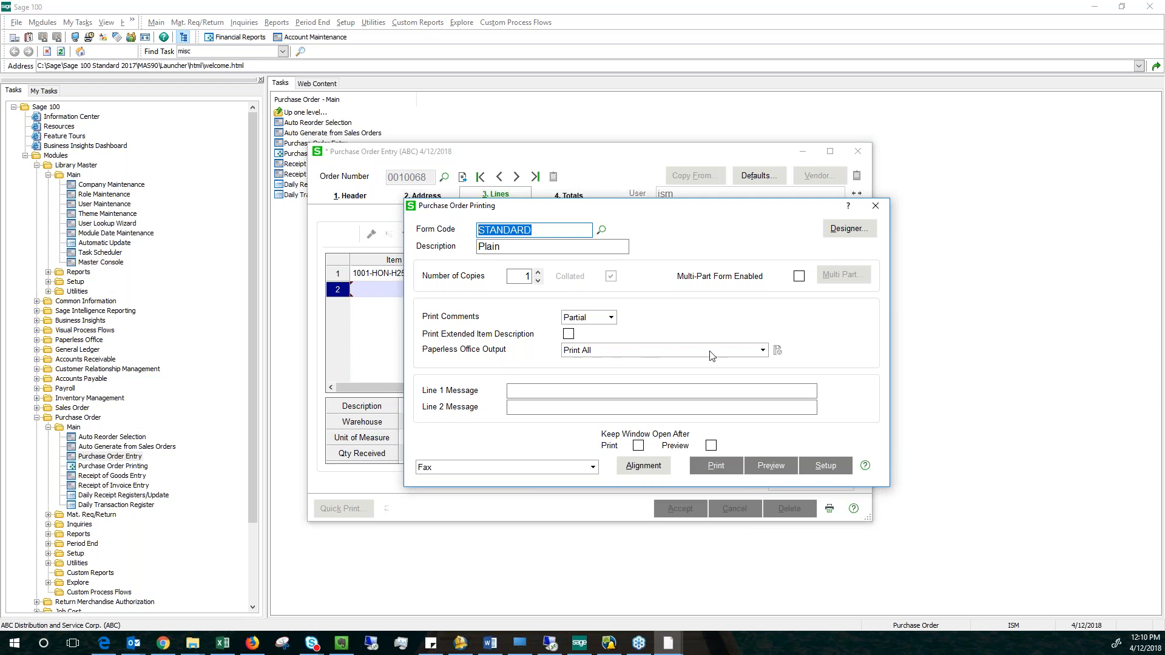
Review the Paperless Office output choices for the purchase order and set the output to Electronically Deliver Only.
click(763, 351)
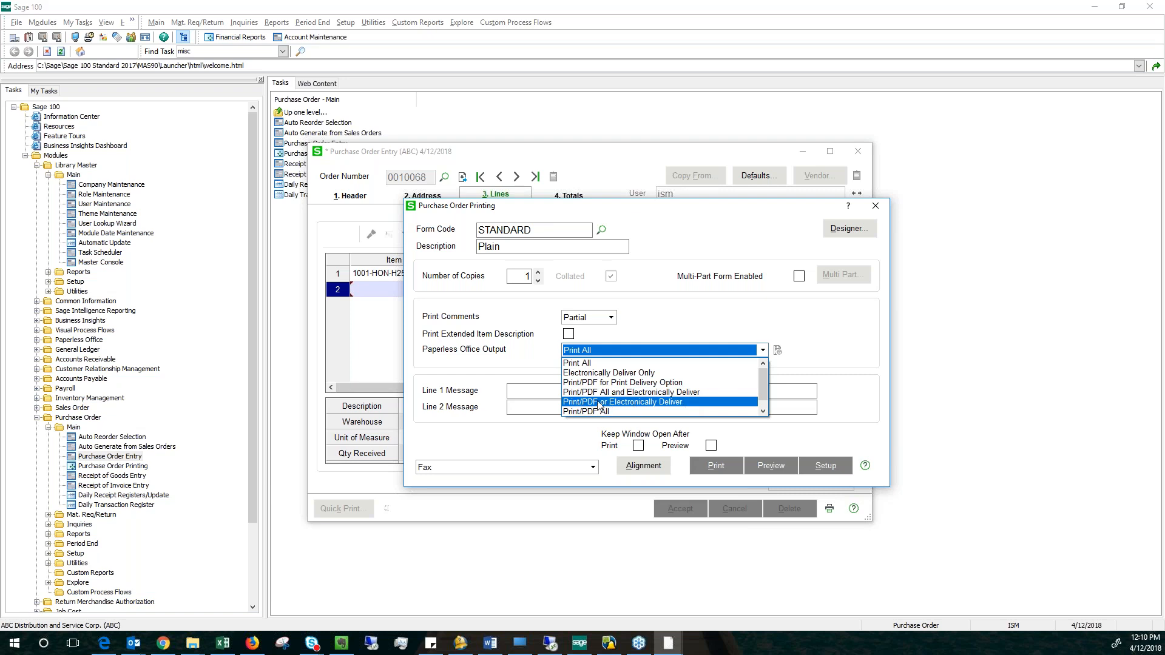
click(624, 404)
click(763, 351)
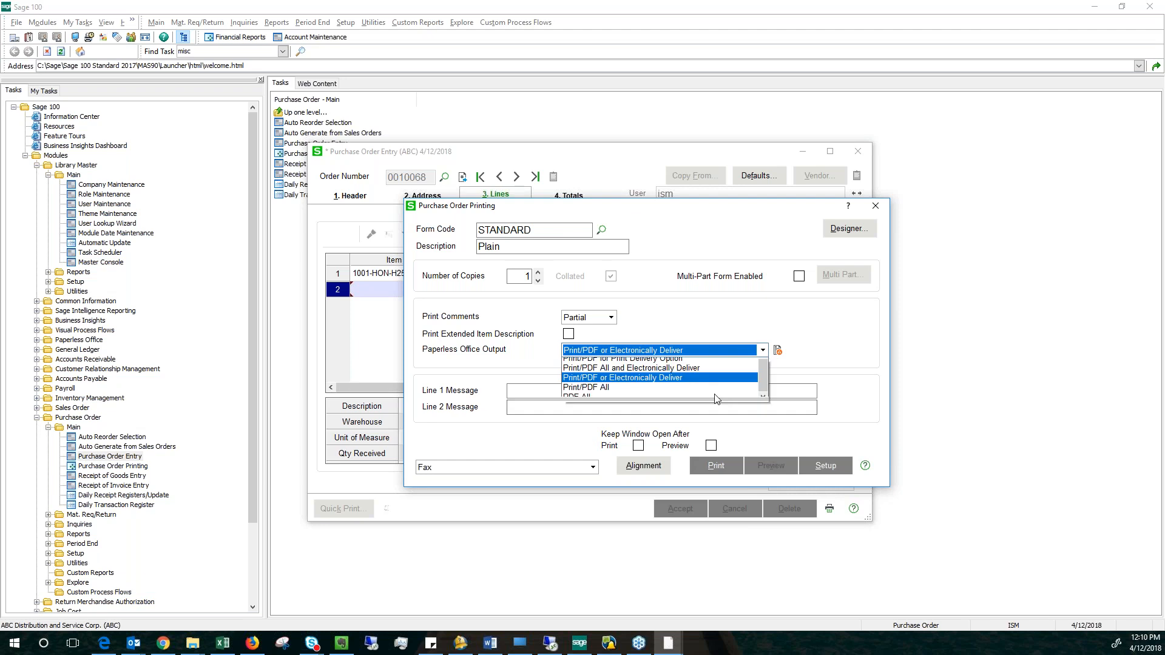
click(608, 363)
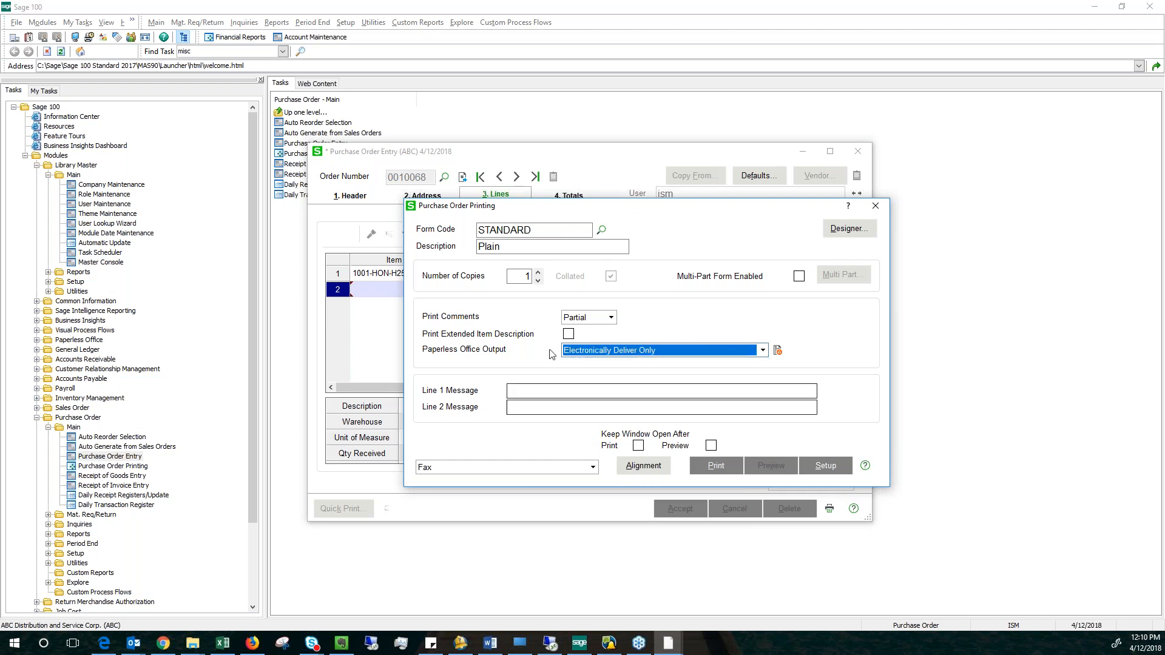
Choose Microsoft Print to PDF as the printer and print the purchase order for electronic delivery.
click(593, 467)
click(559, 481)
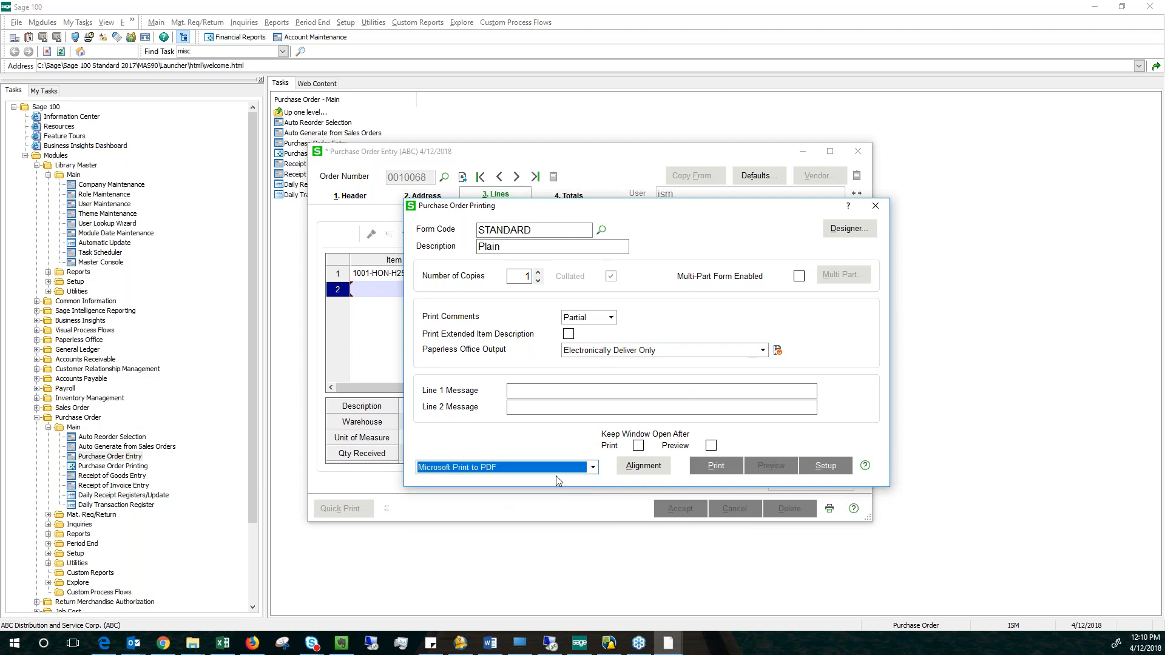
click(717, 467)
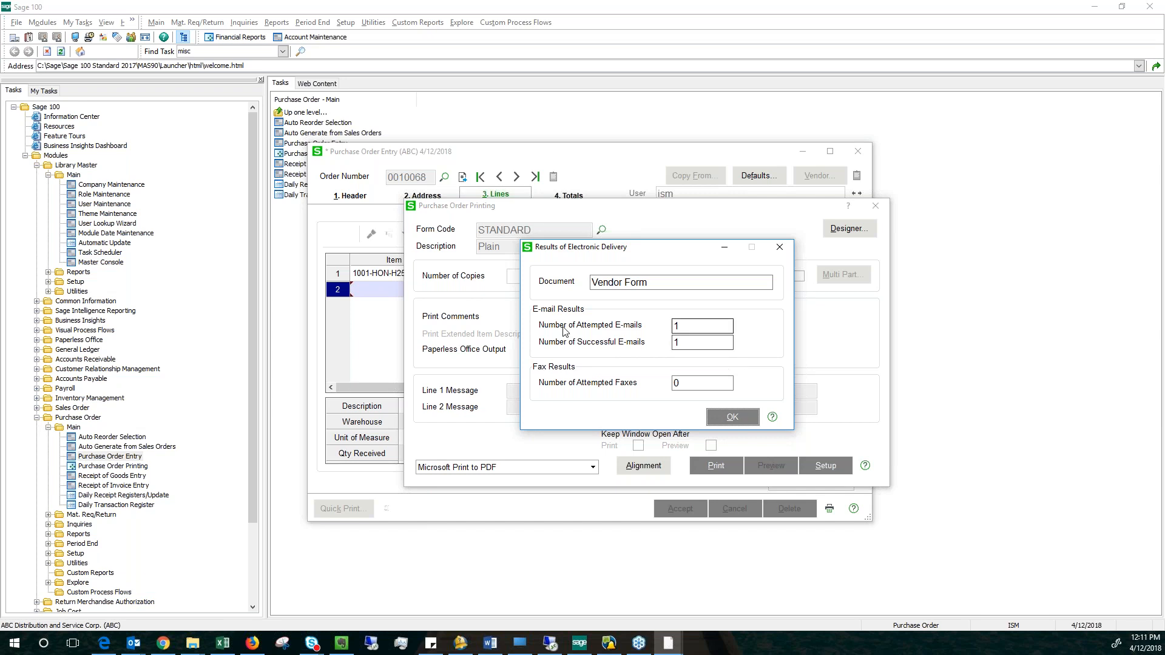
Check the attempted and successful e-mail results, dismiss the delivery results, and close Purchase Order Entry.
click(688, 322)
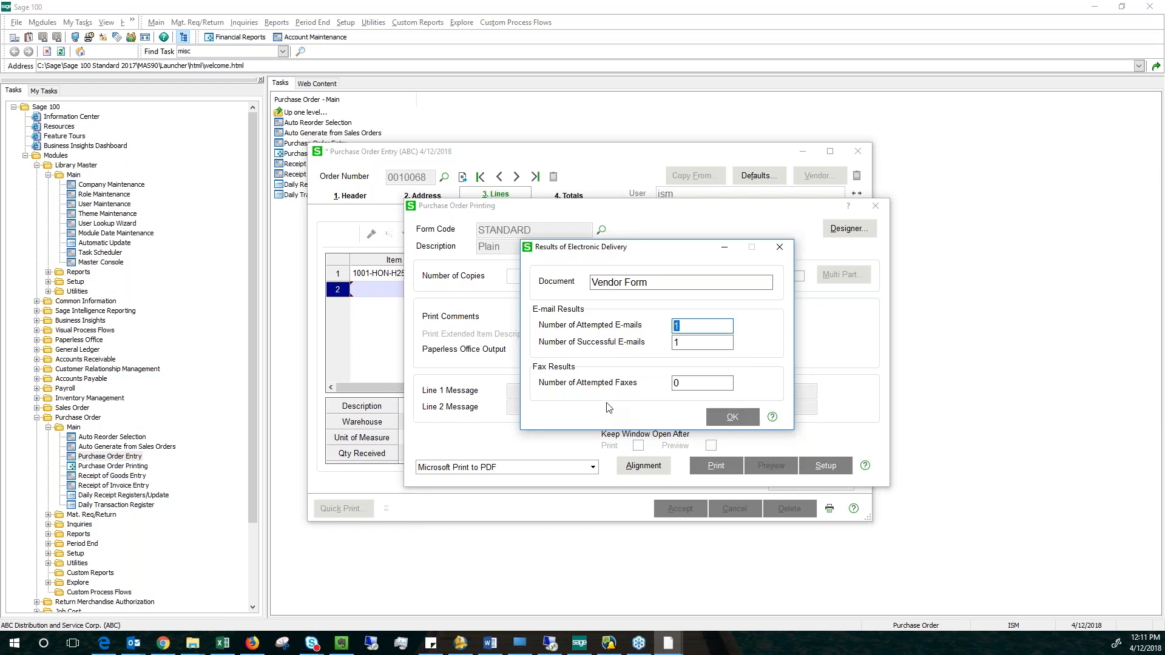
key(Tab)
click(734, 417)
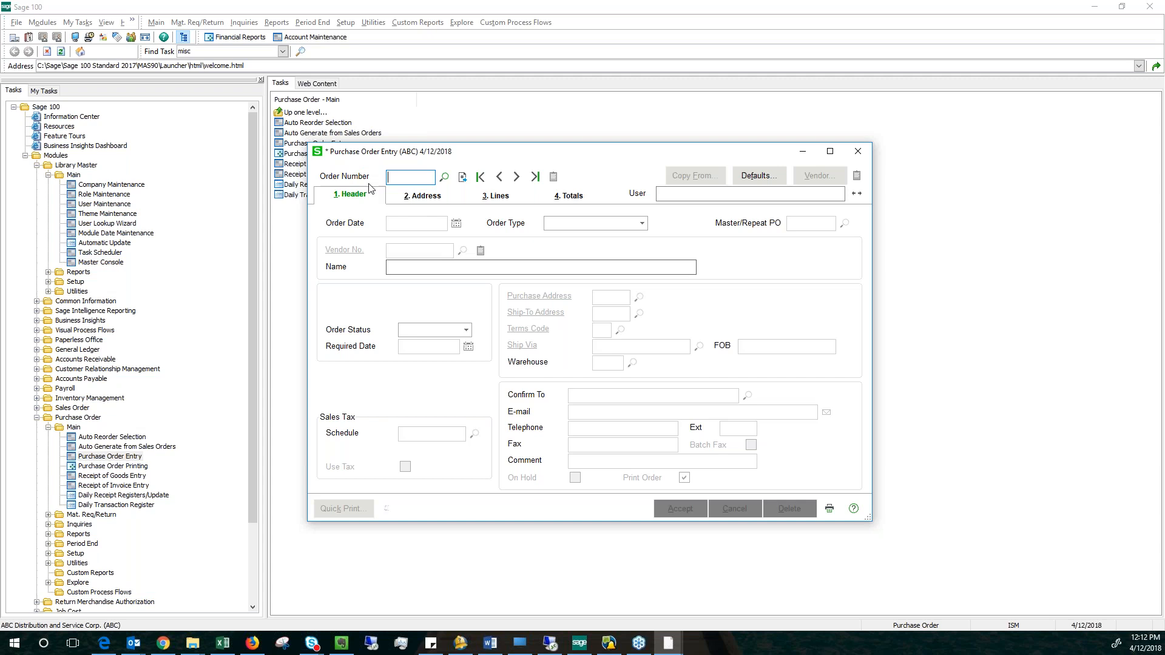
click(858, 152)
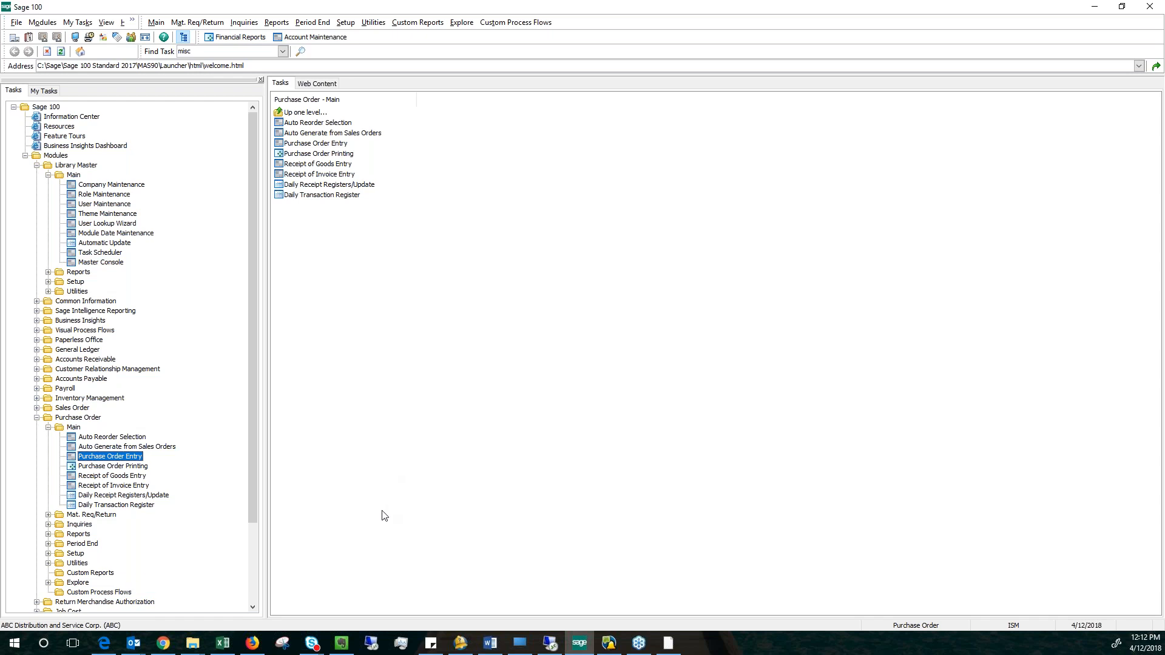
Bring up the open Form Maintenance window for the Purchase Order document and close it.
key(alt+Tab)
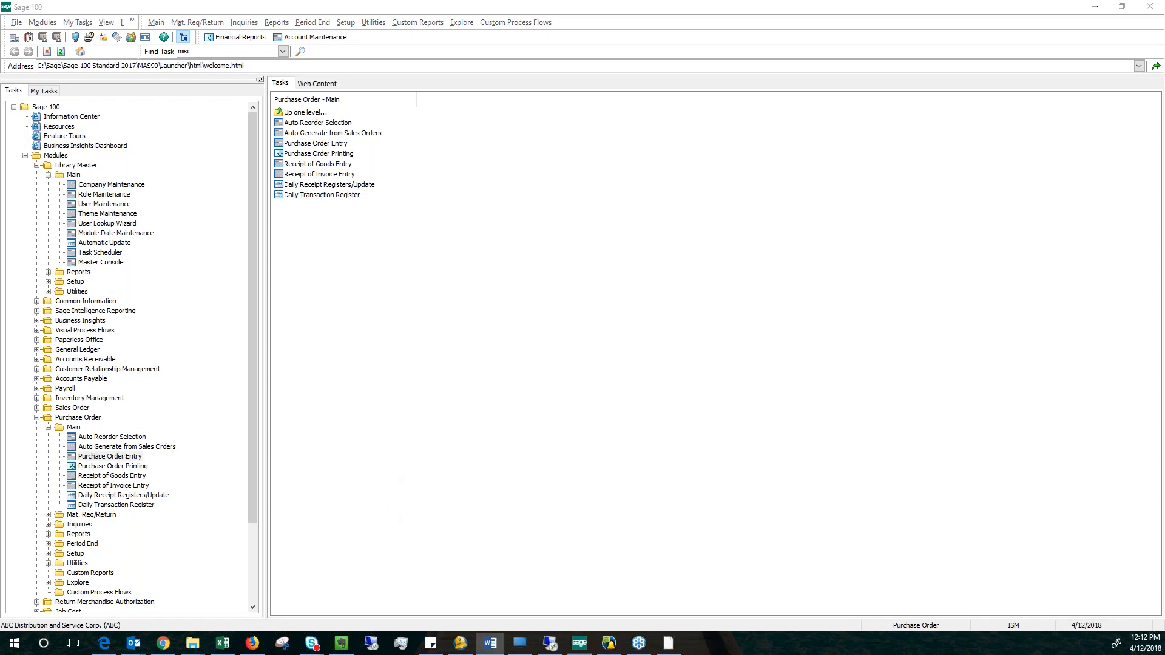
key(alt+Tab)
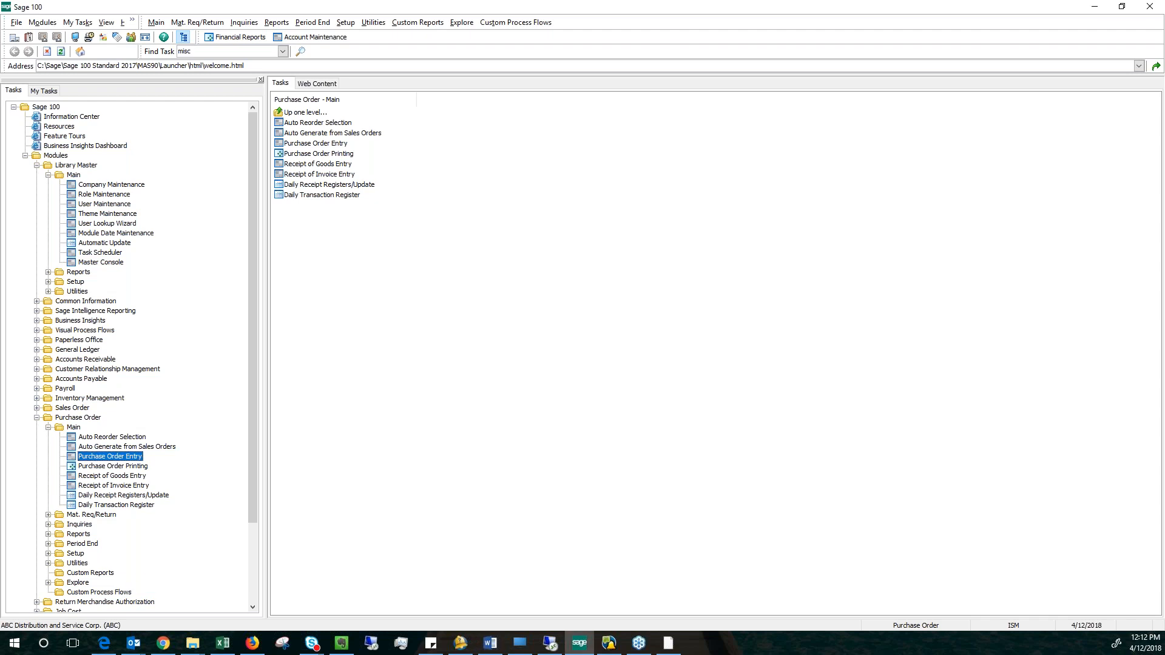
key(alt+Tab)
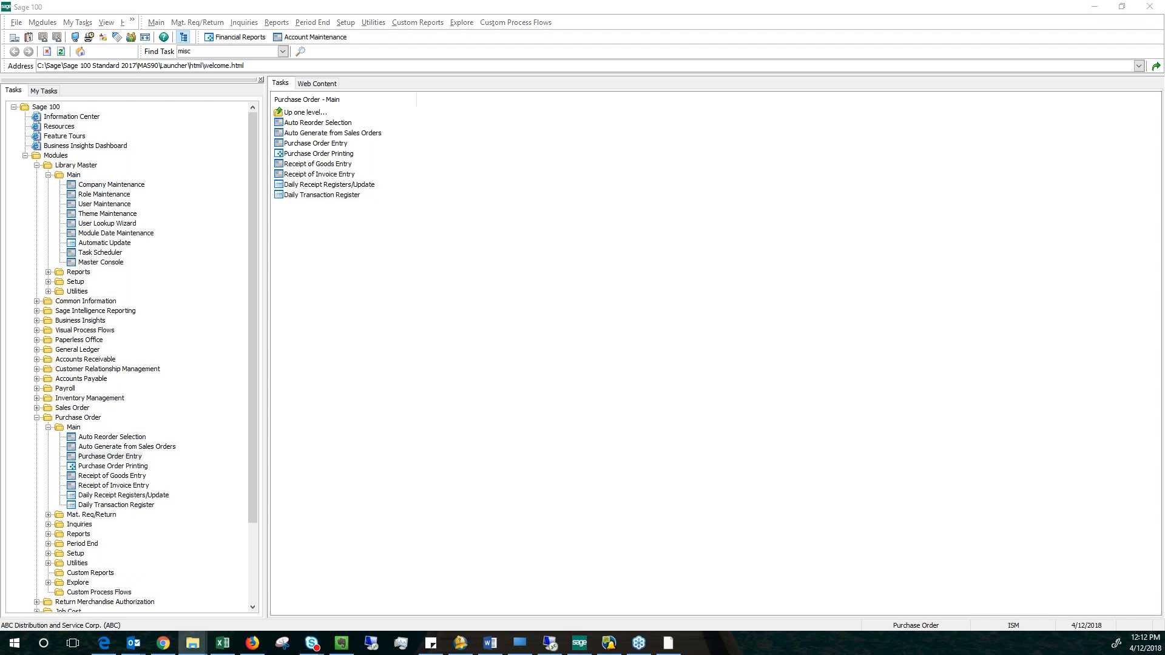
key(alt+Tab)
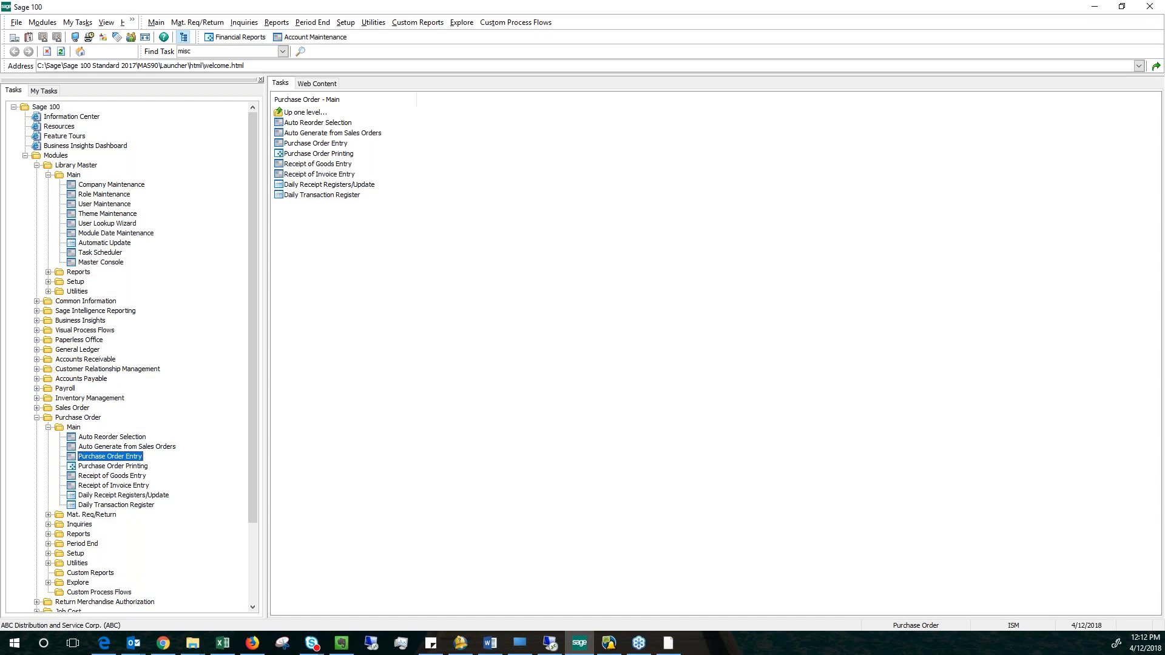
key(alt+Tab)
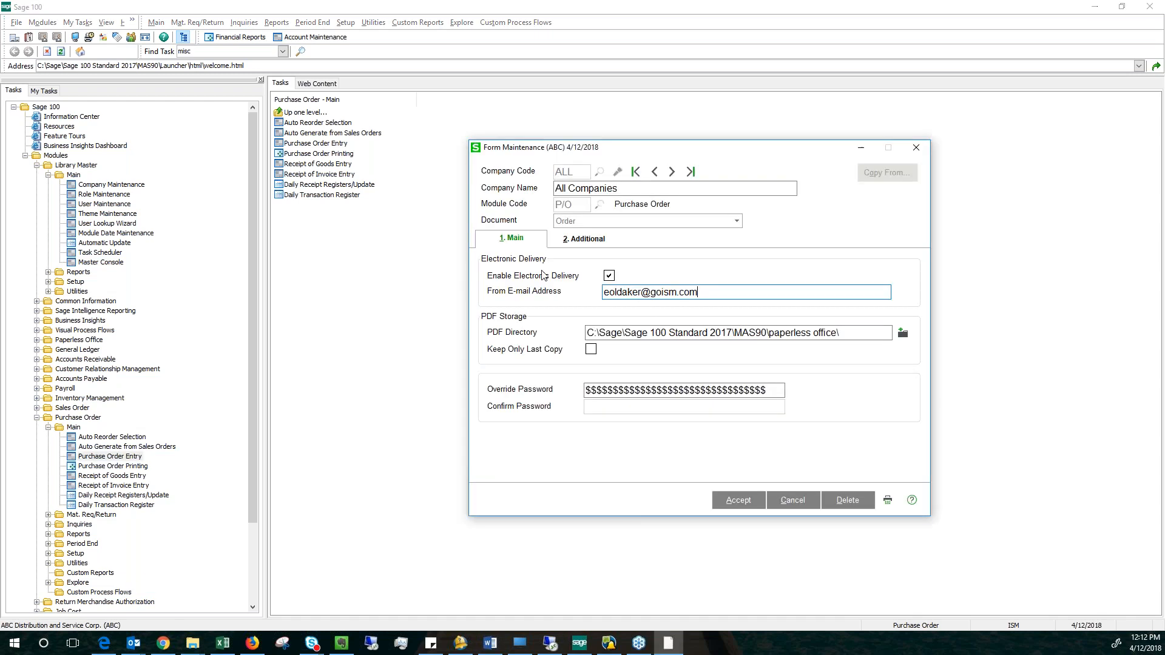
click(917, 149)
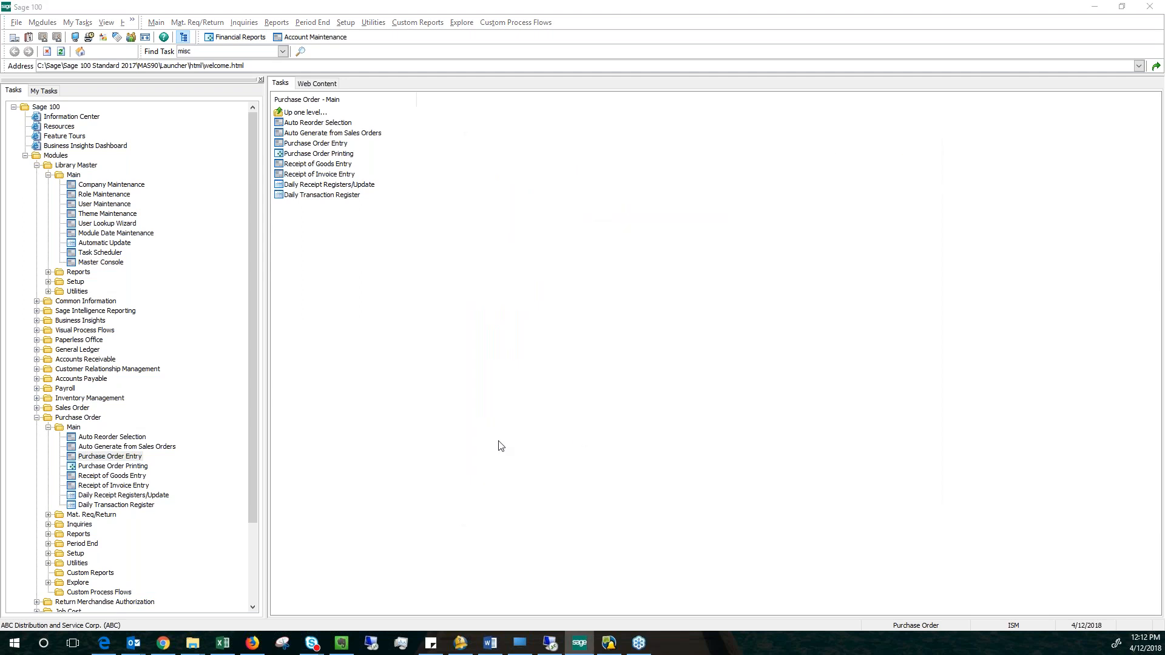